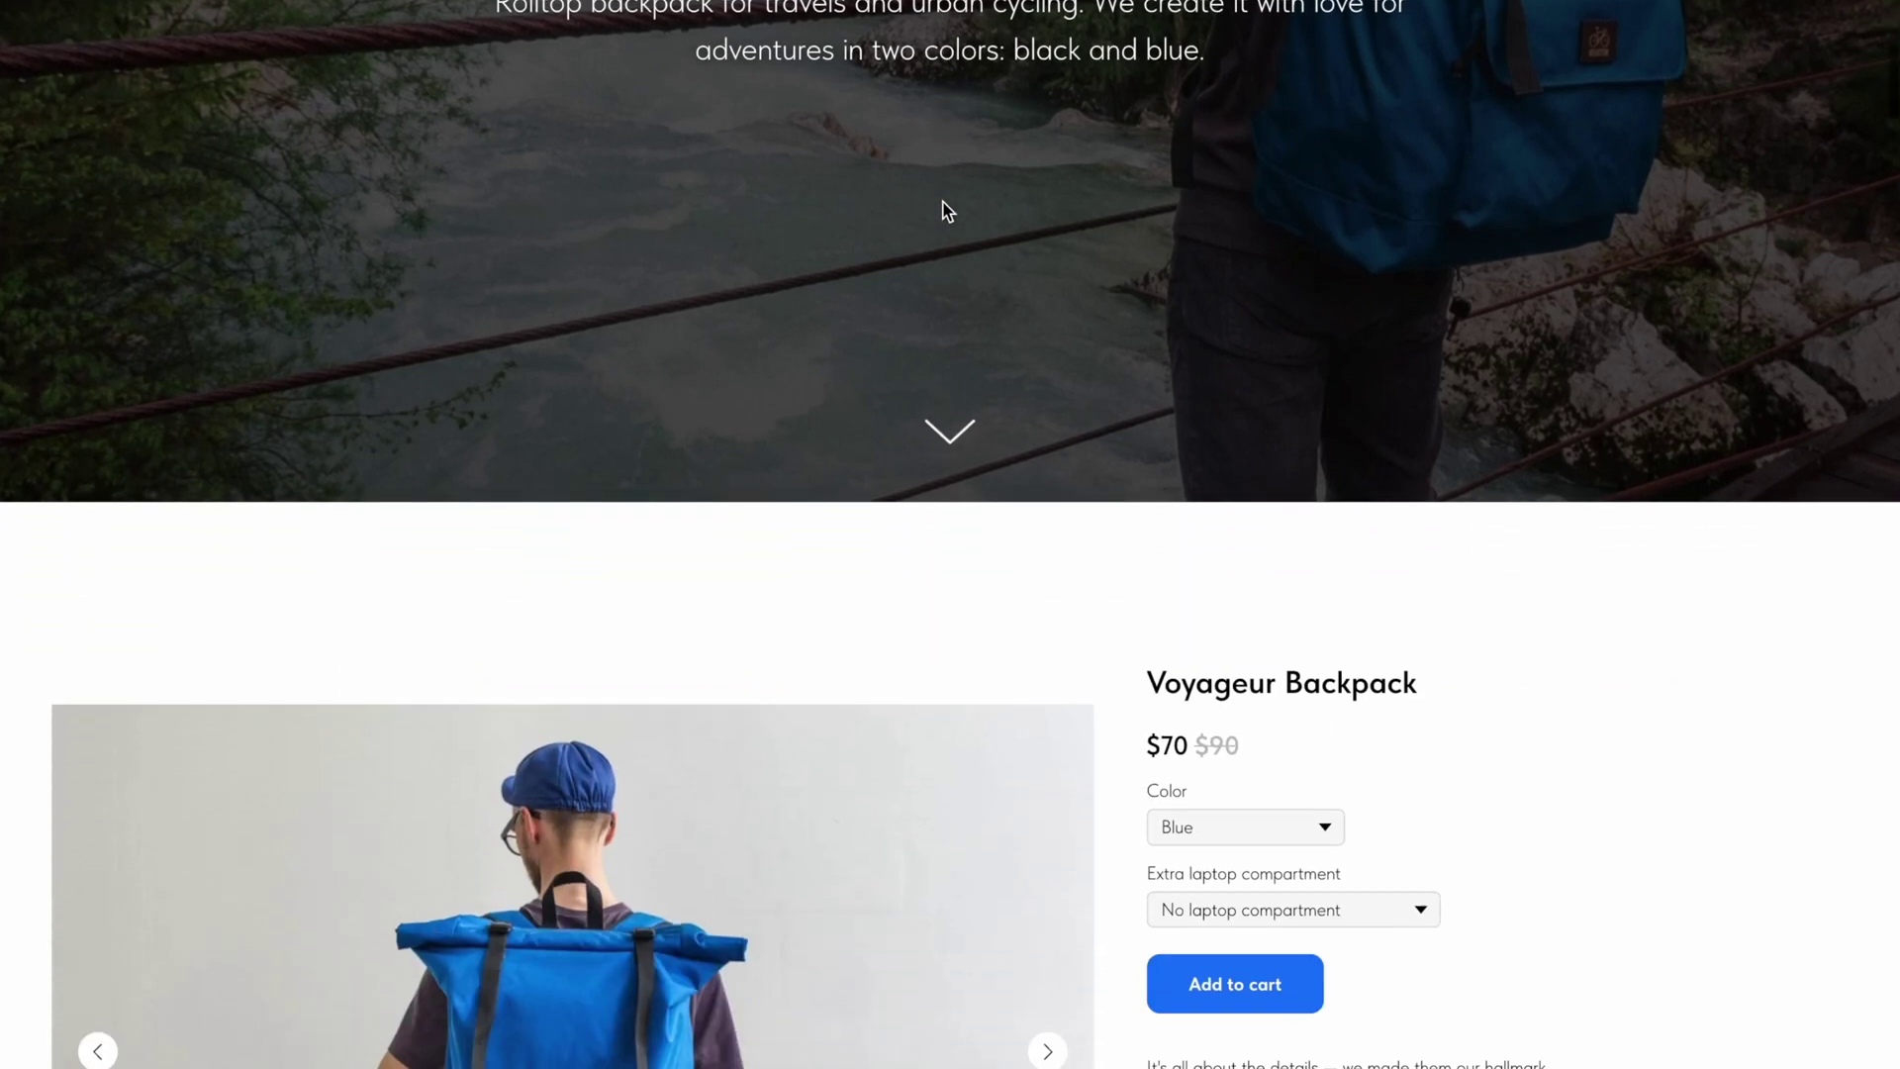
{"action": "scroll", "coordinate": [943, 203], "scroll_direction": "down", "scroll_amount": 5}
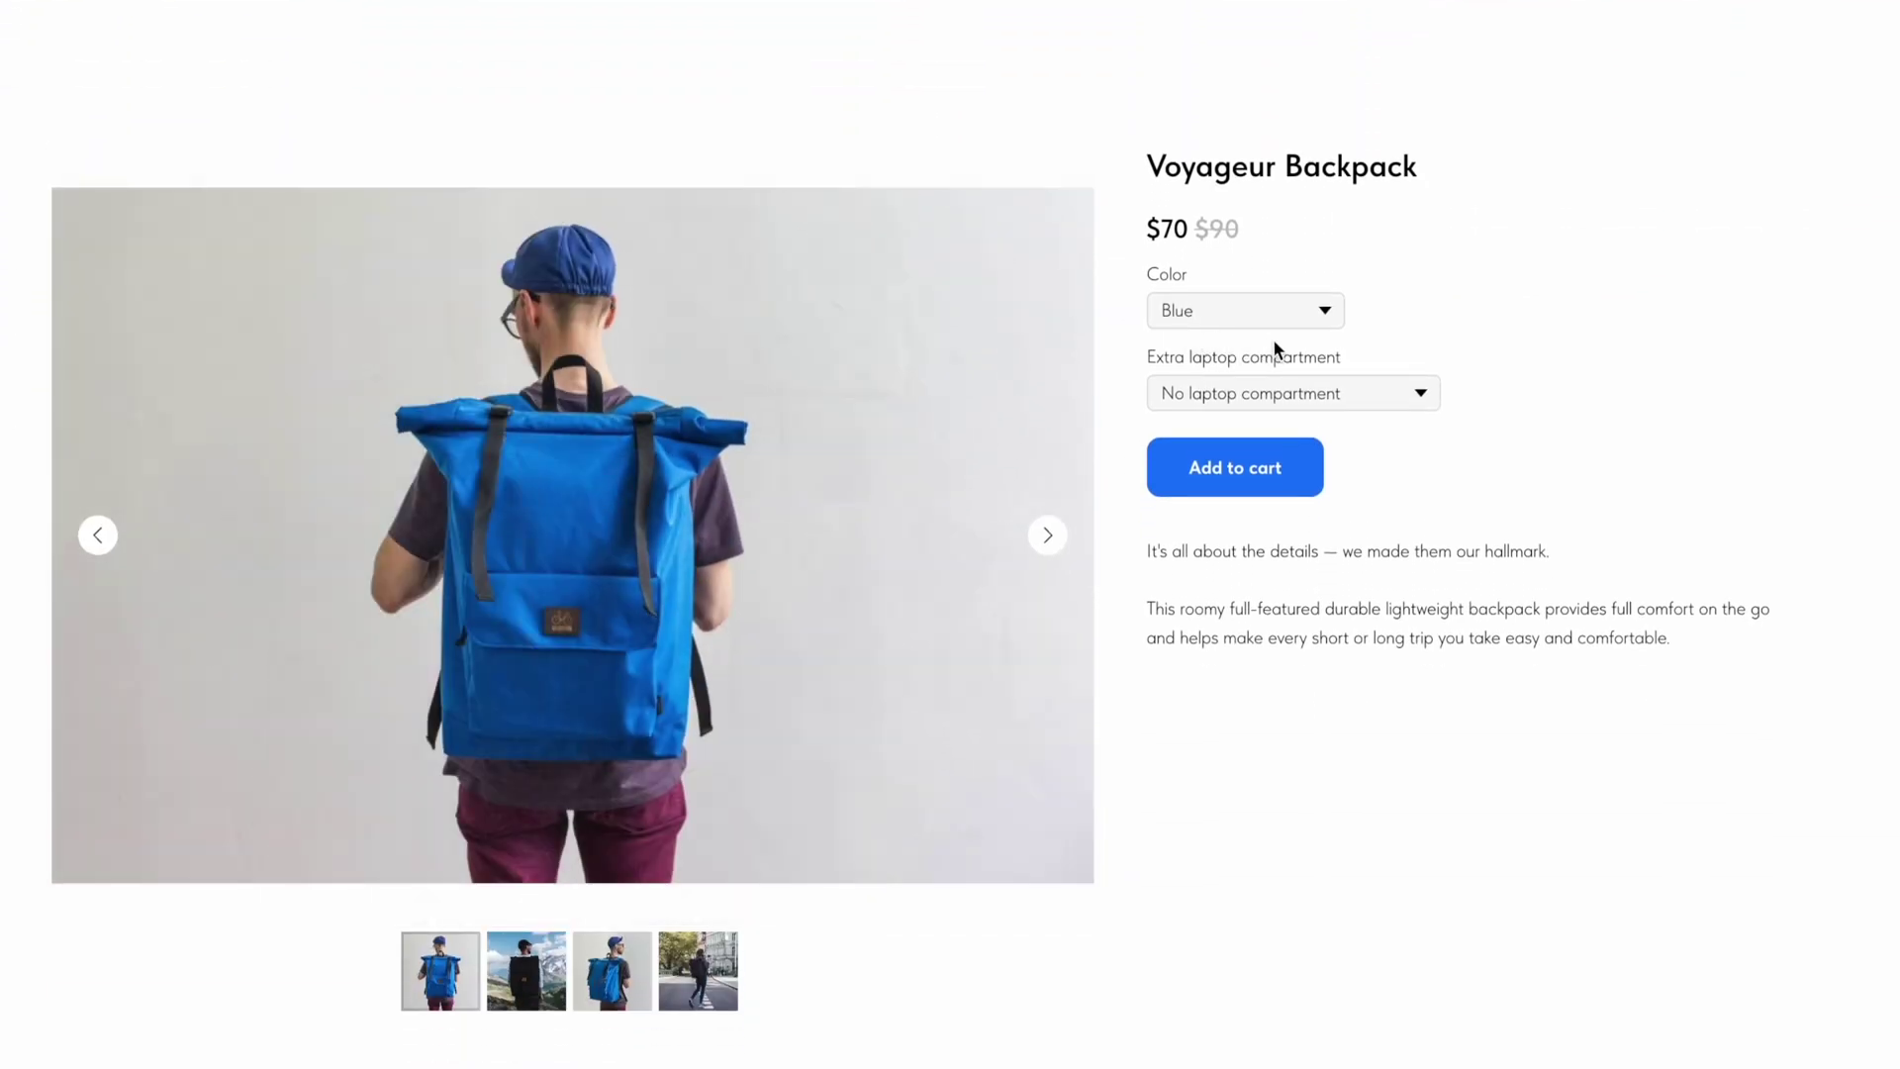
Step: Choose Color Black and one laptop compartment (+$15) on the backpack card
{"action": "left_click", "coordinate": [1326, 312]}
{"action": "left_click", "coordinate": [1284, 343]}
{"action": "left_click", "coordinate": [1425, 392]}
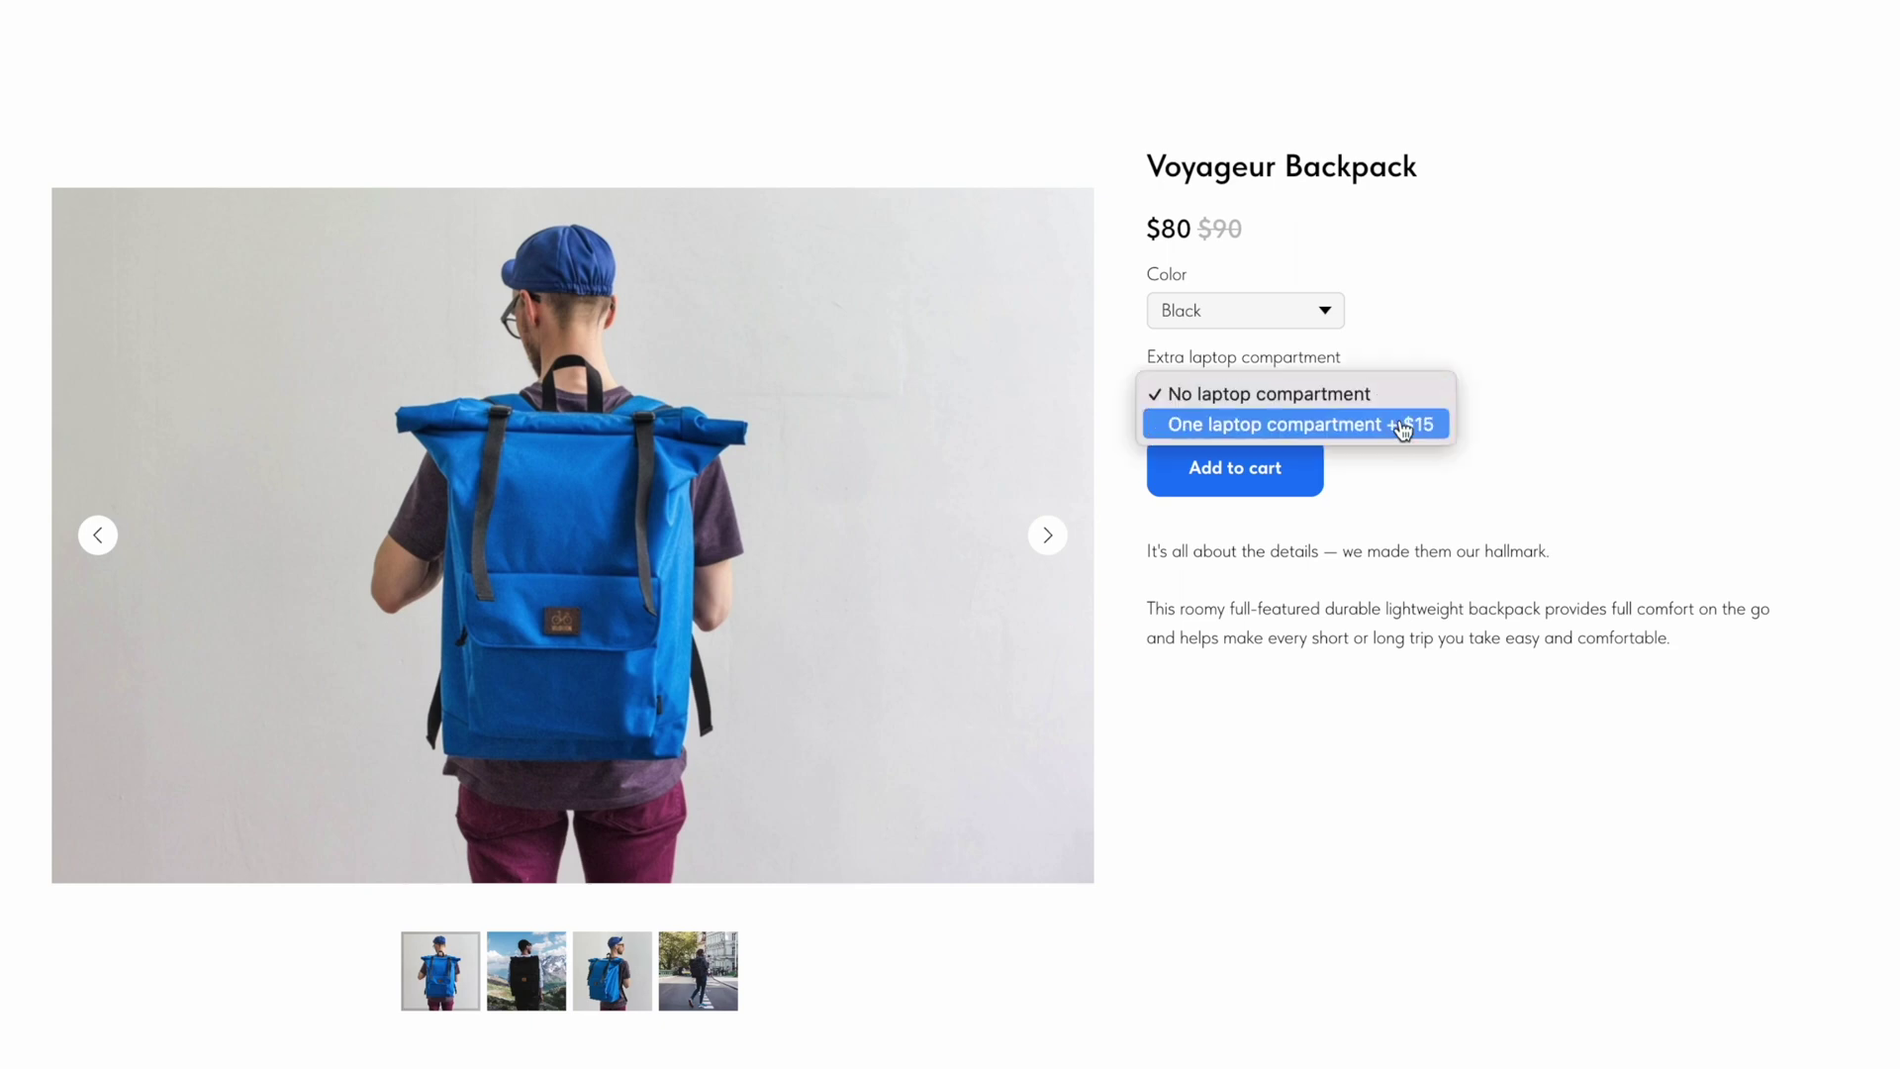
{"action": "left_click", "coordinate": [1395, 422]}
Step: Cycle through the gallery photos, past the street photo and back to the first
{"action": "left_click", "coordinate": [1047, 538]}
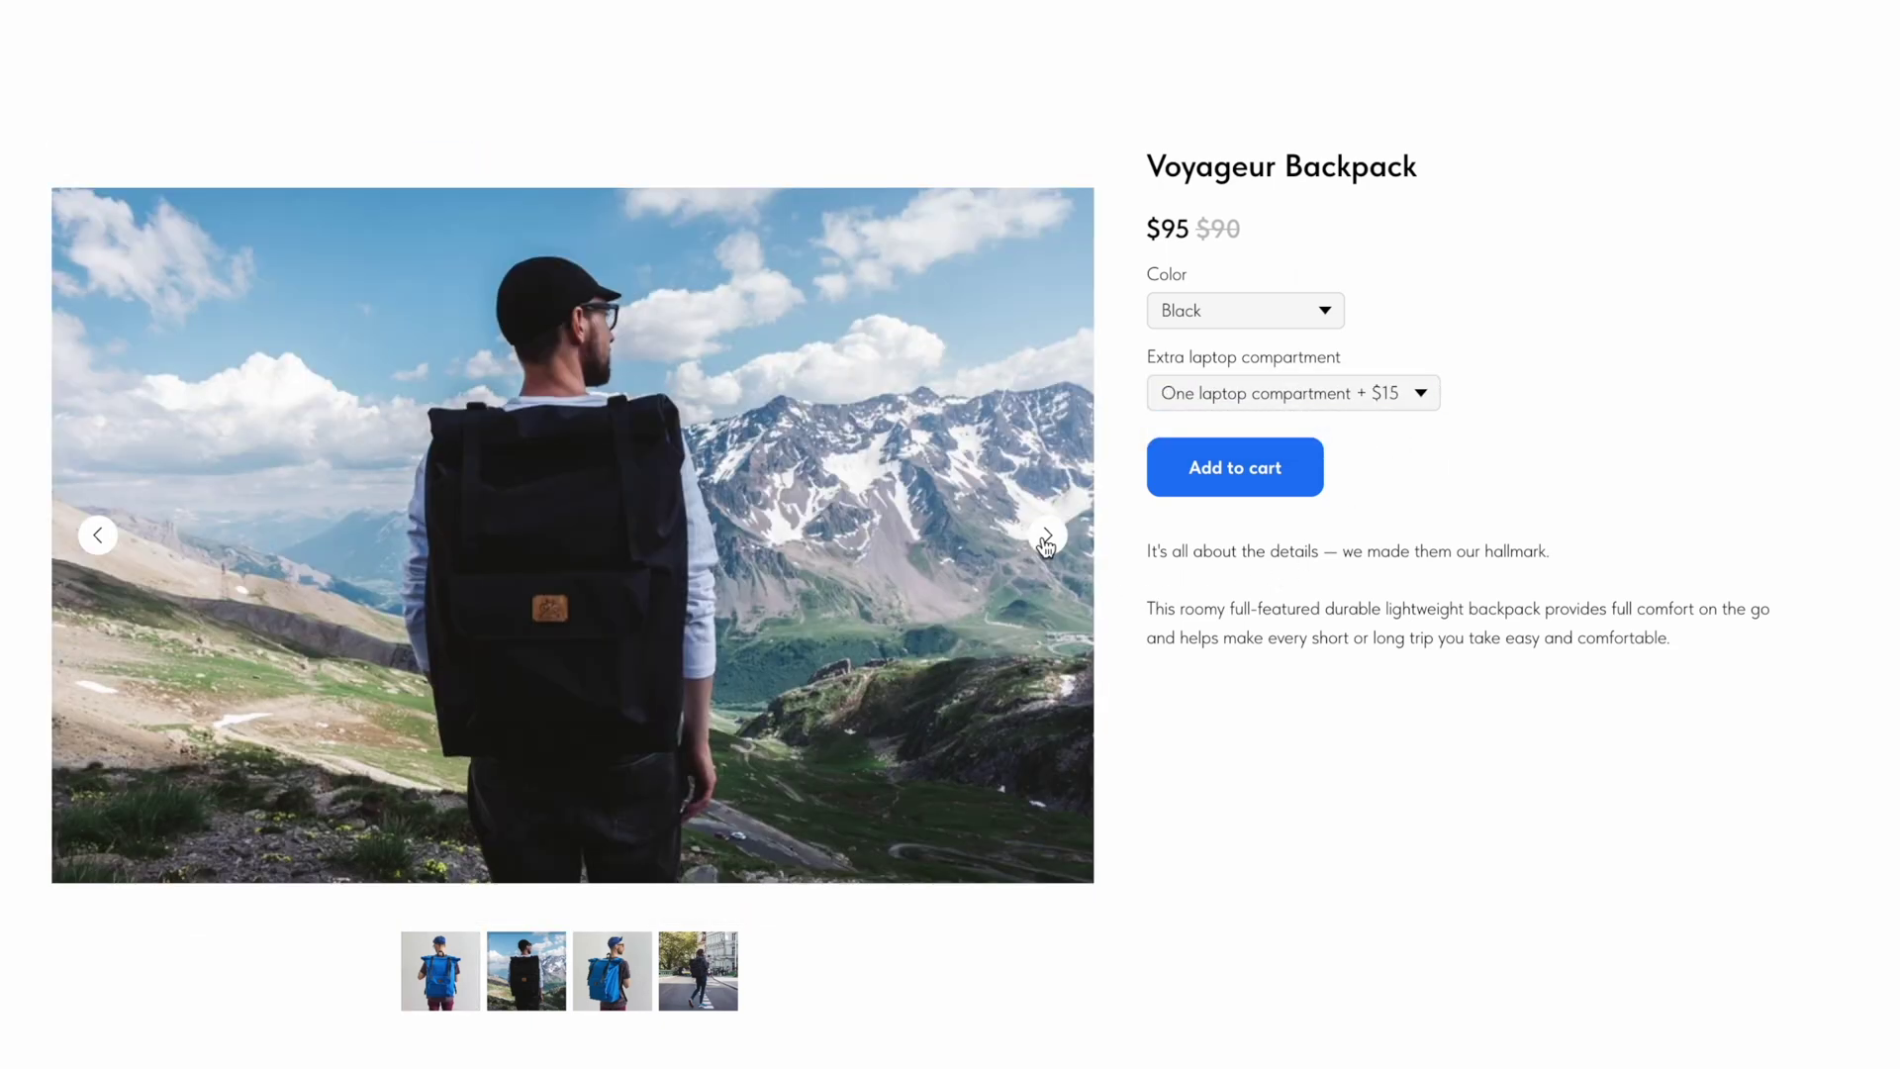
{"action": "left_click", "coordinate": [1047, 537]}
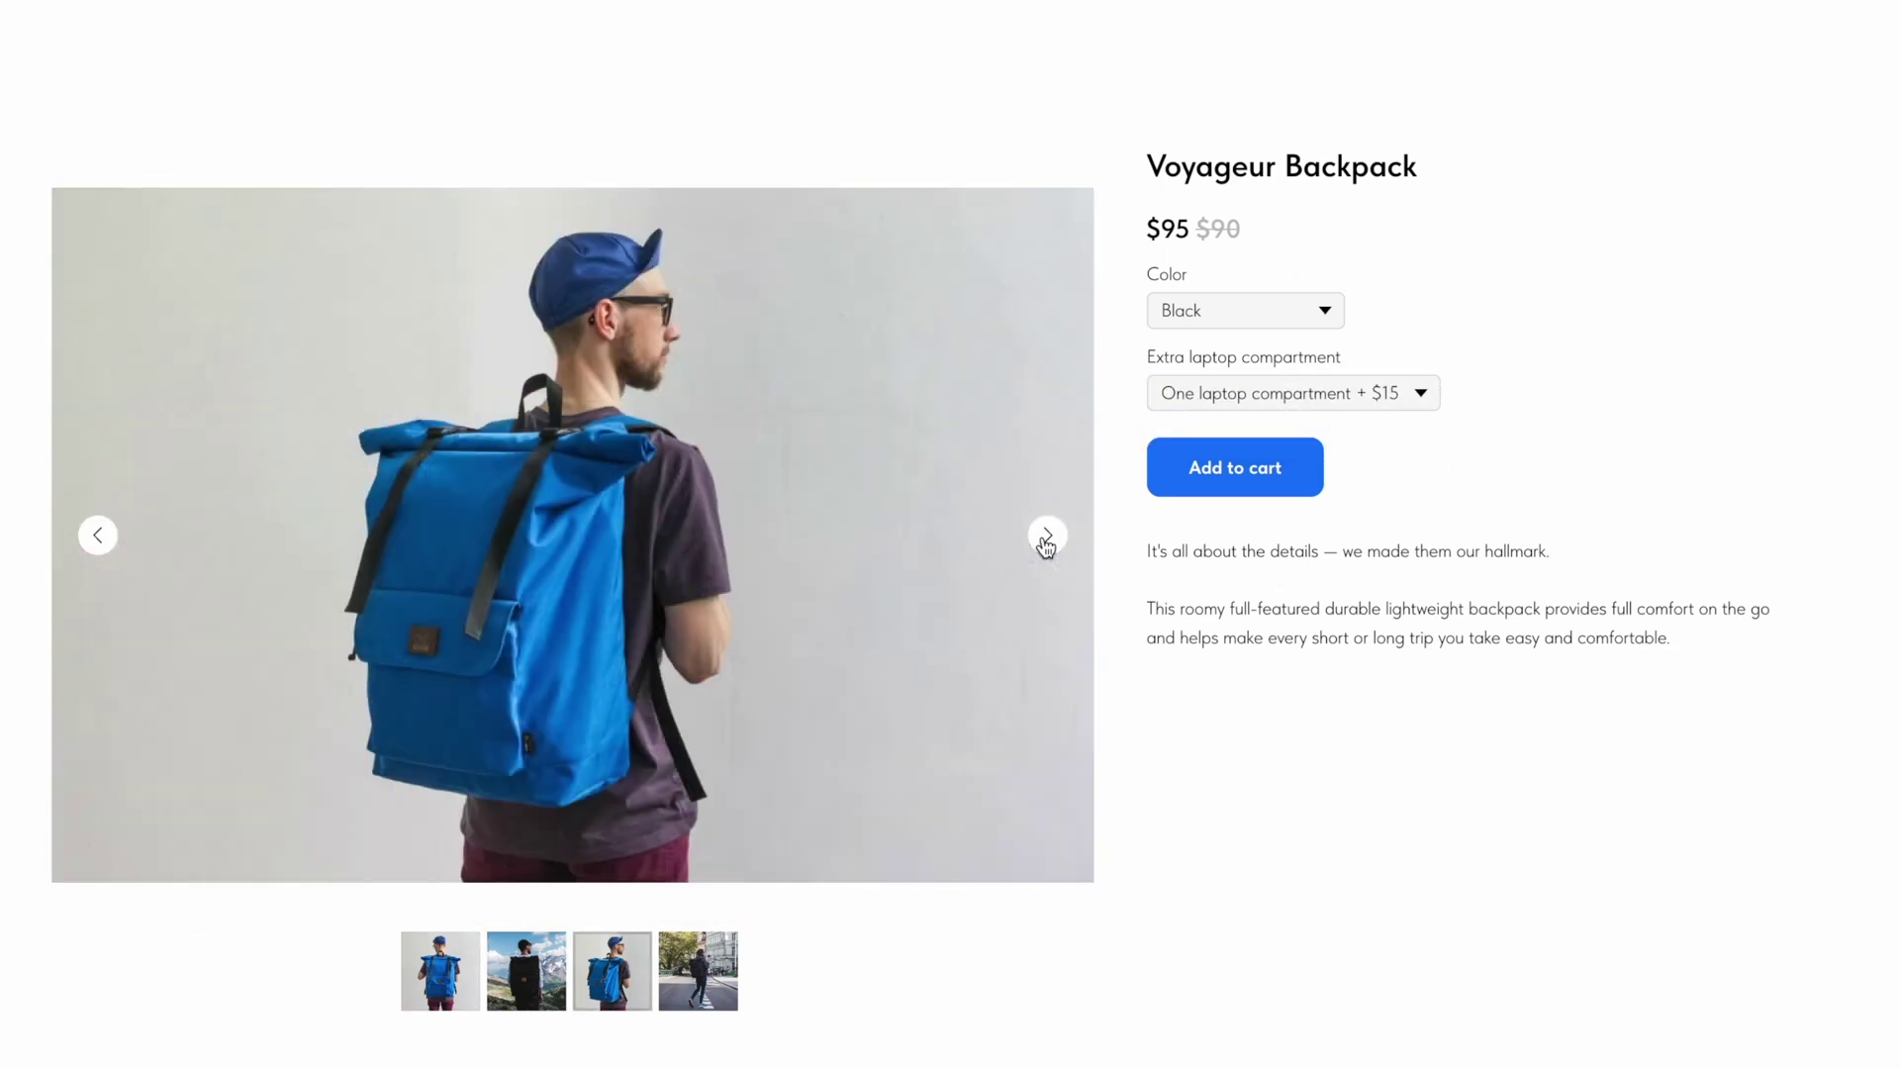
{"action": "left_click", "coordinate": [1047, 538]}
{"action": "left_click", "coordinate": [1047, 537]}
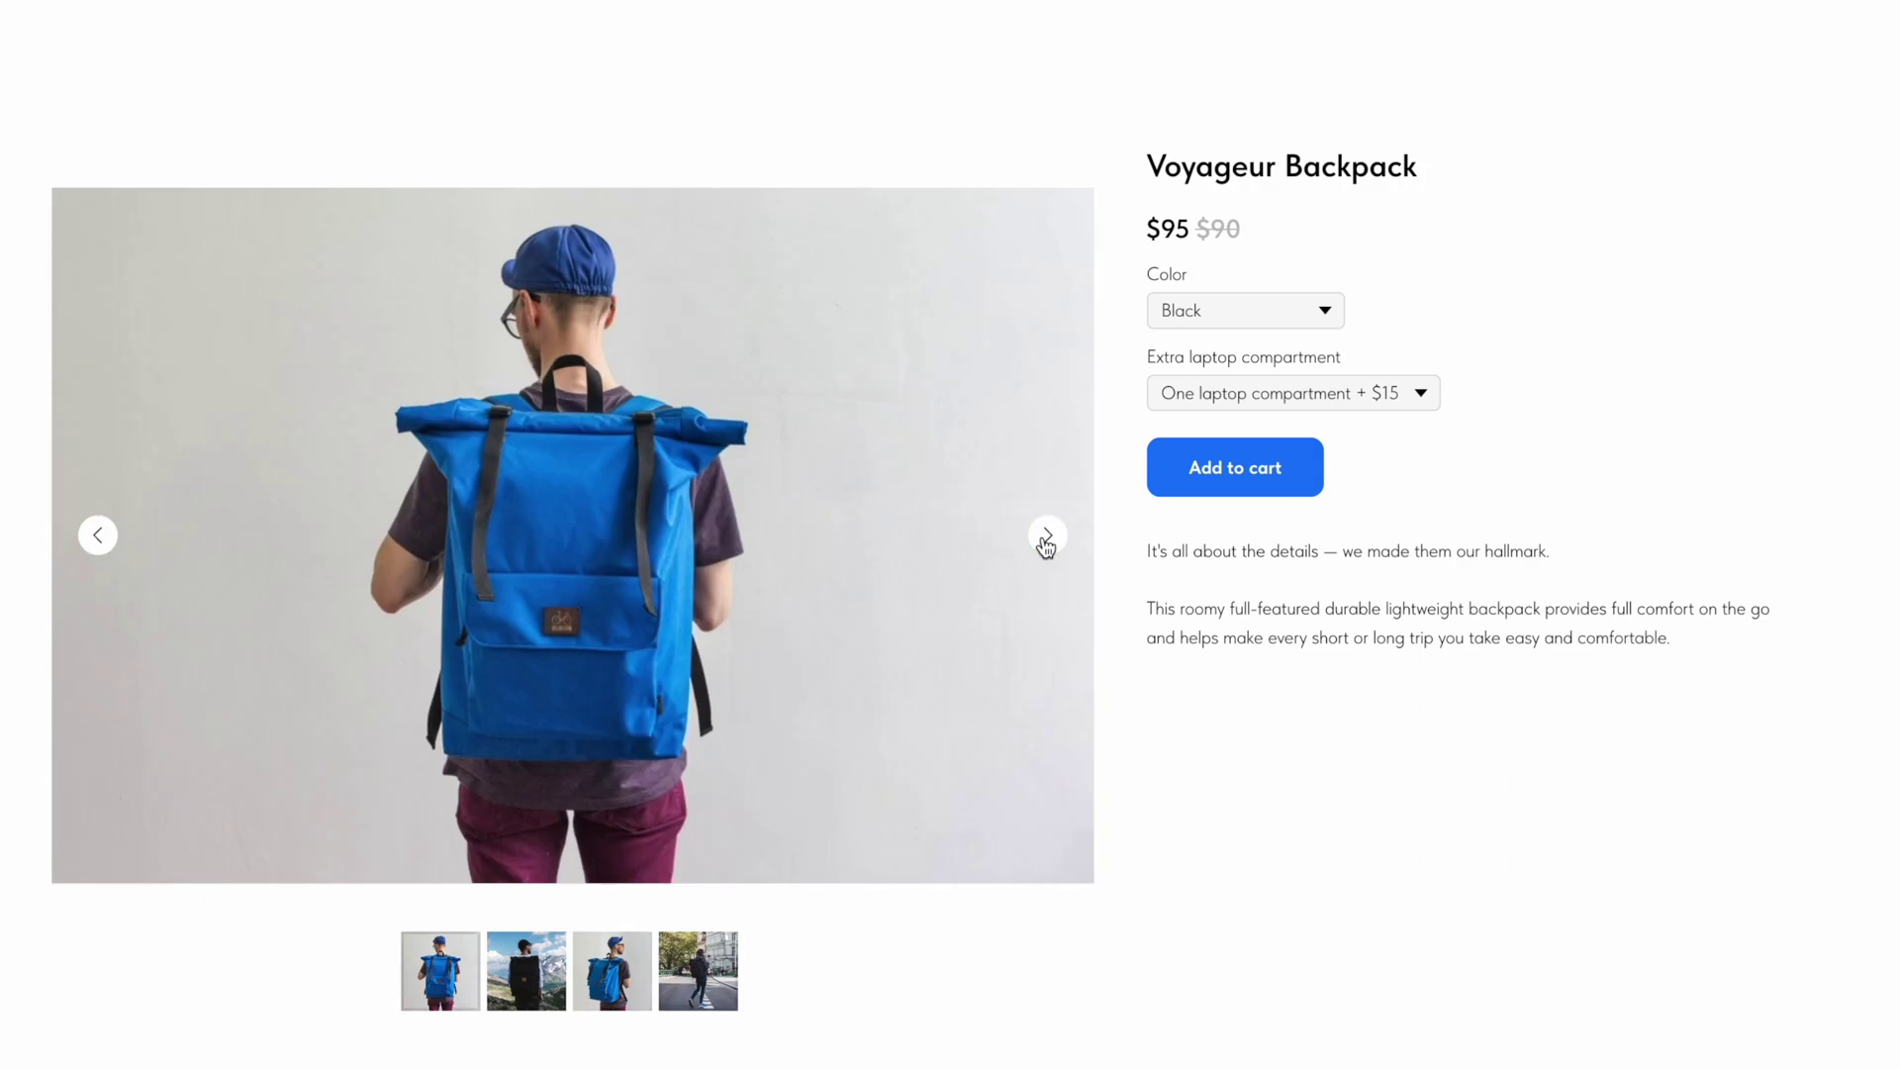
Step: Add the backpack to the cart, try quantity 2, return to 1, and close the order window
{"action": "left_click", "coordinate": [1232, 482]}
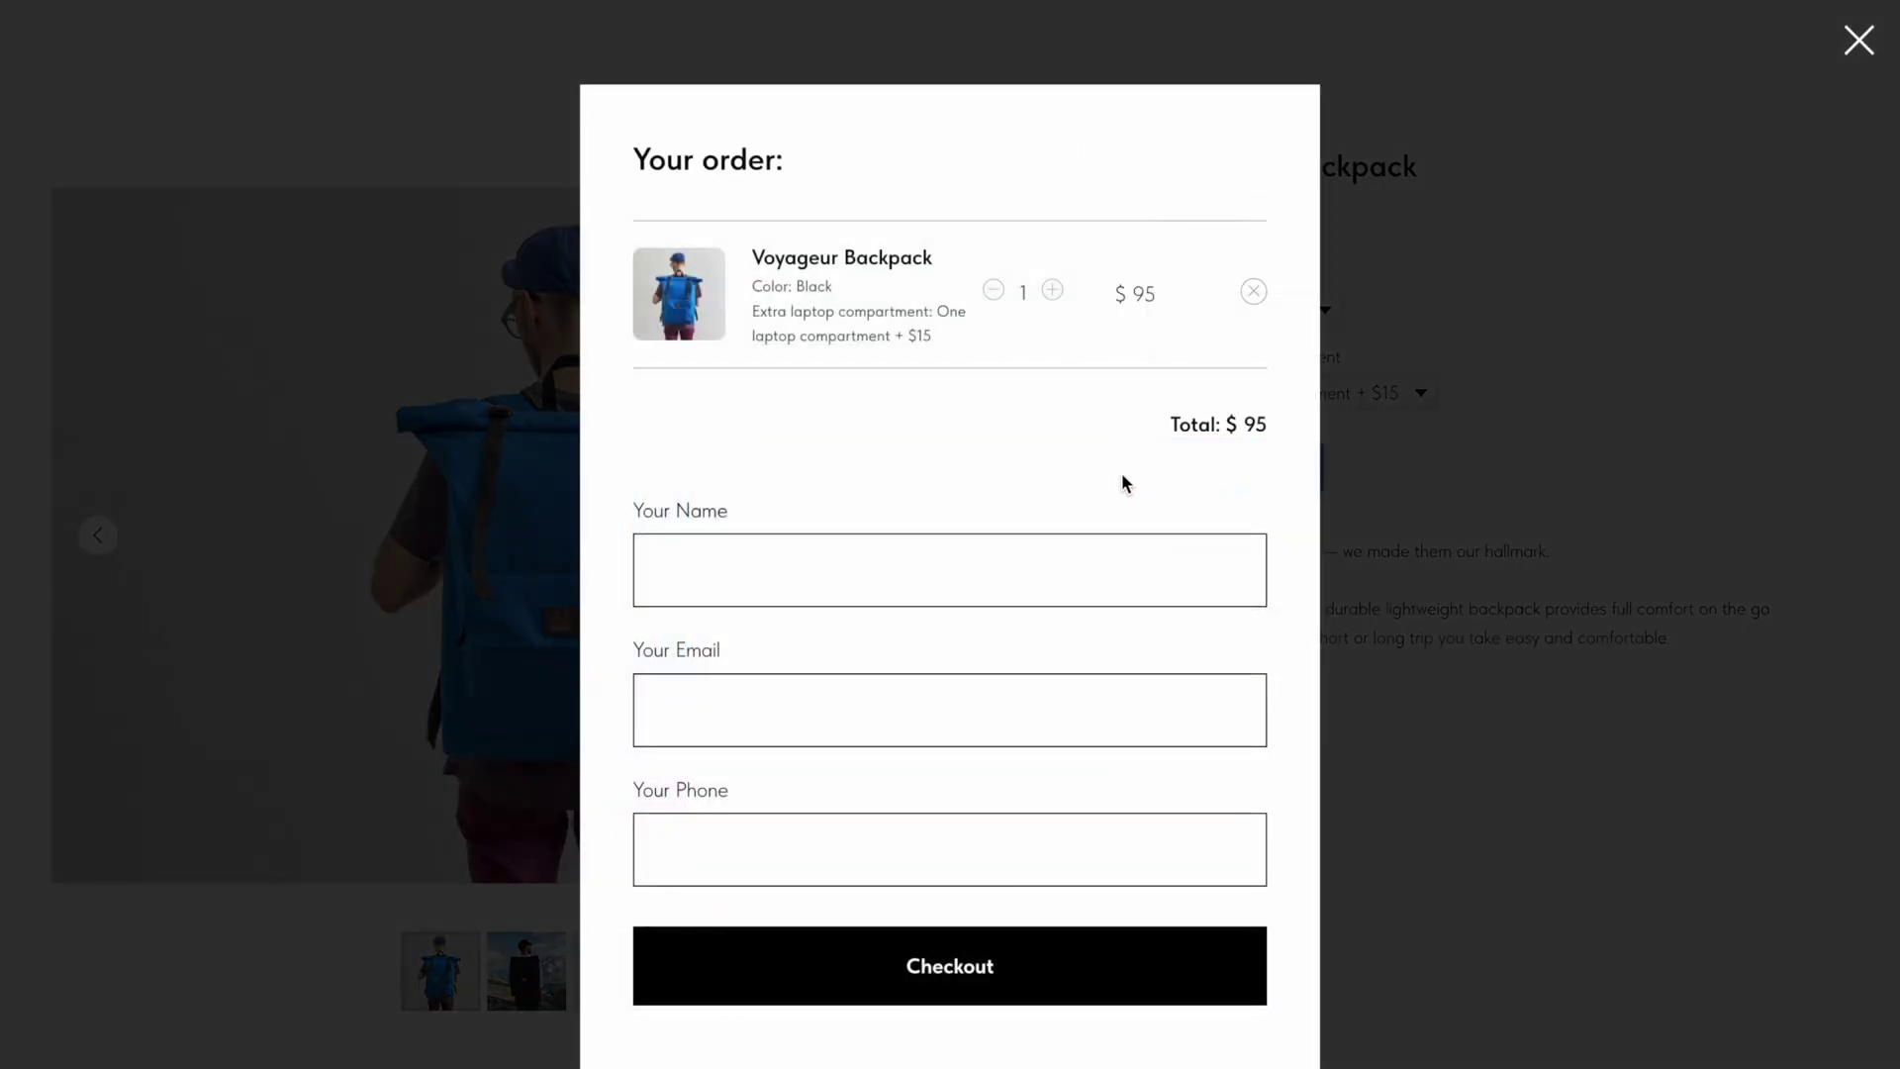
{"action": "left_click", "coordinate": [1053, 291]}
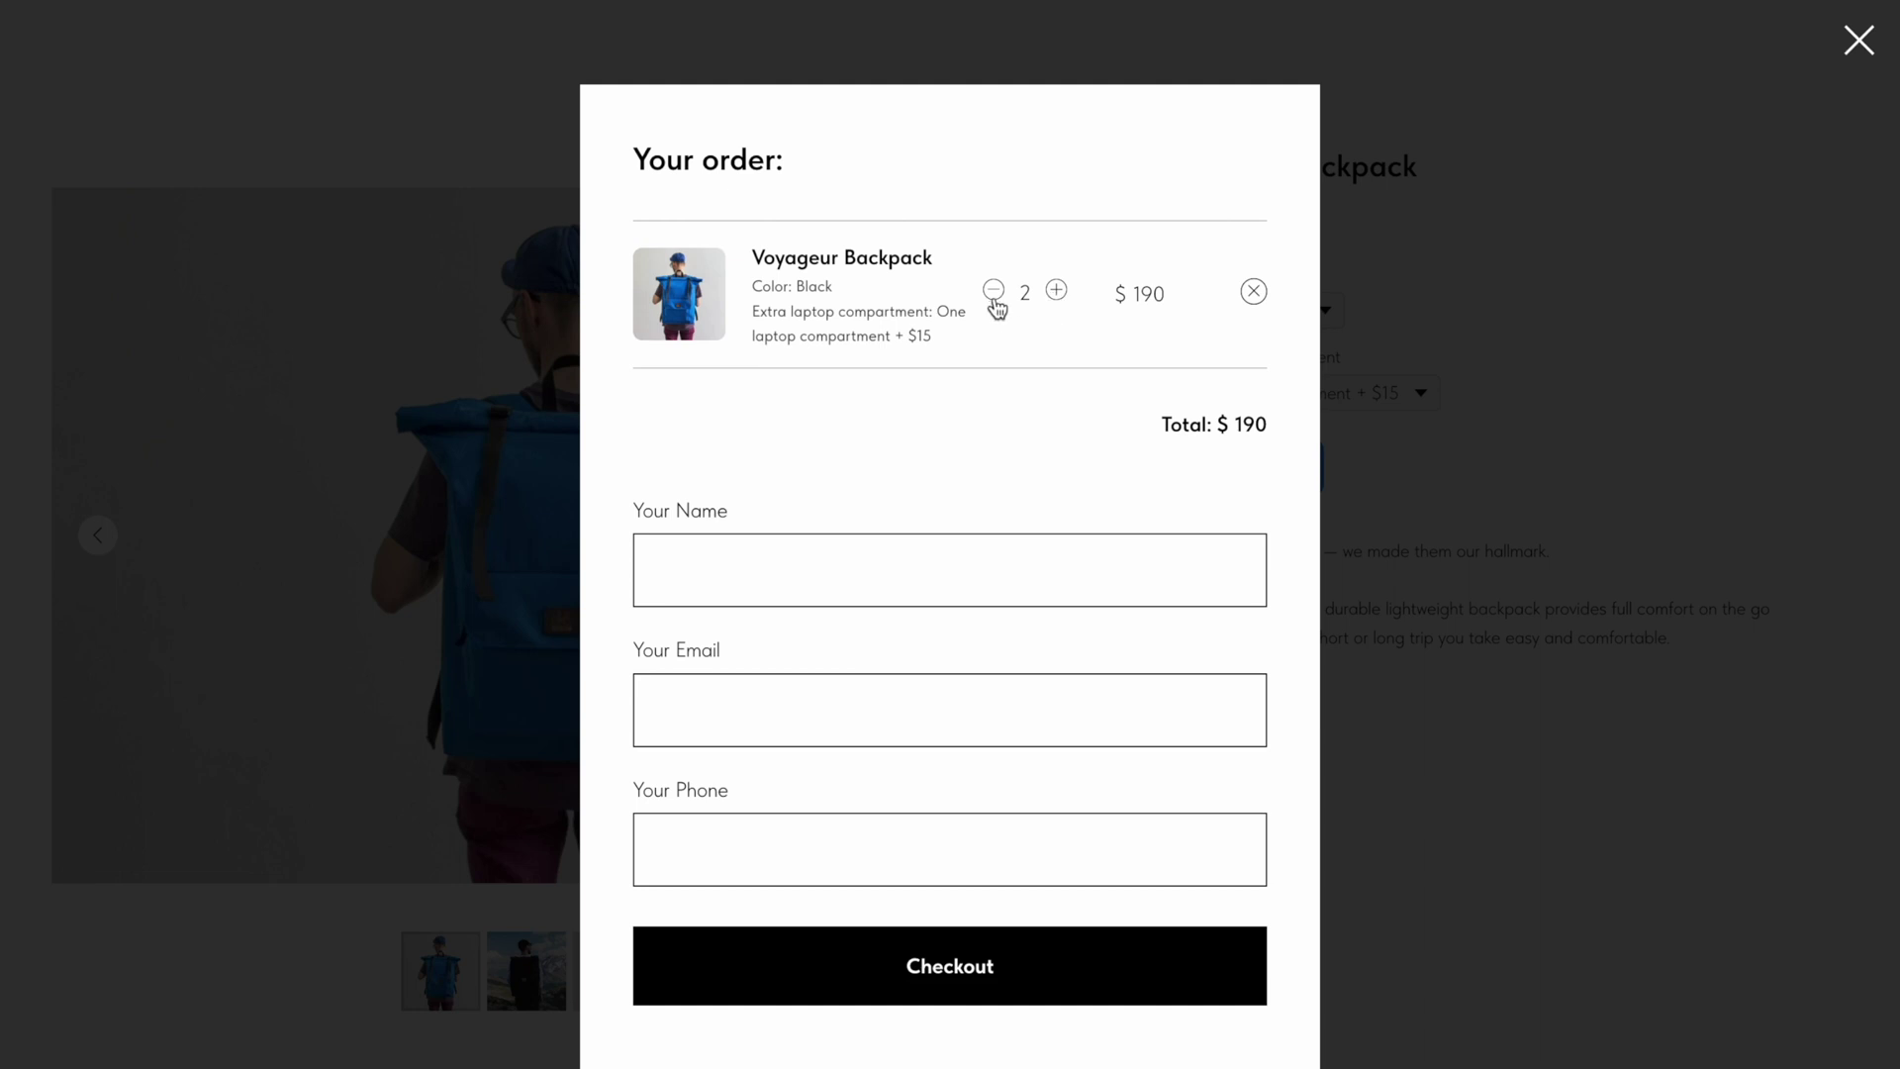
{"action": "left_click", "coordinate": [993, 291]}
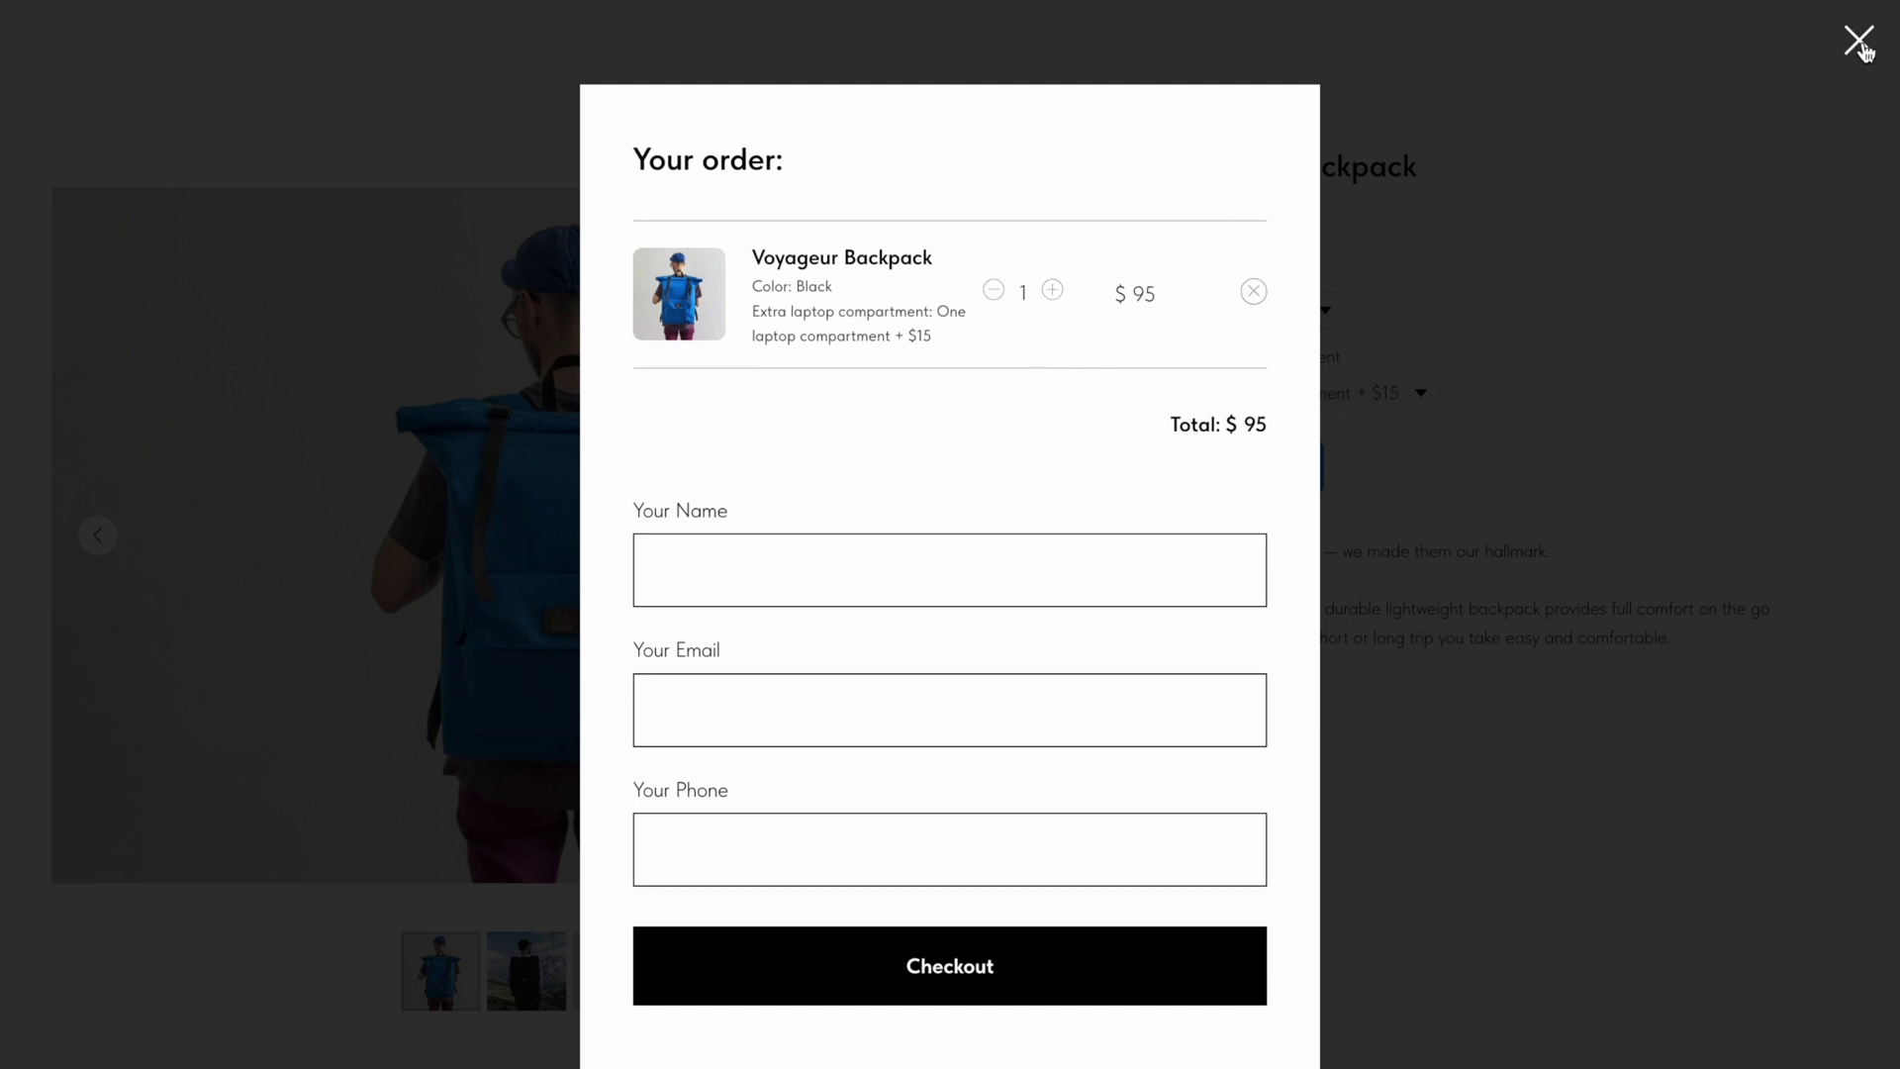
{"action": "left_click", "coordinate": [1859, 40]}
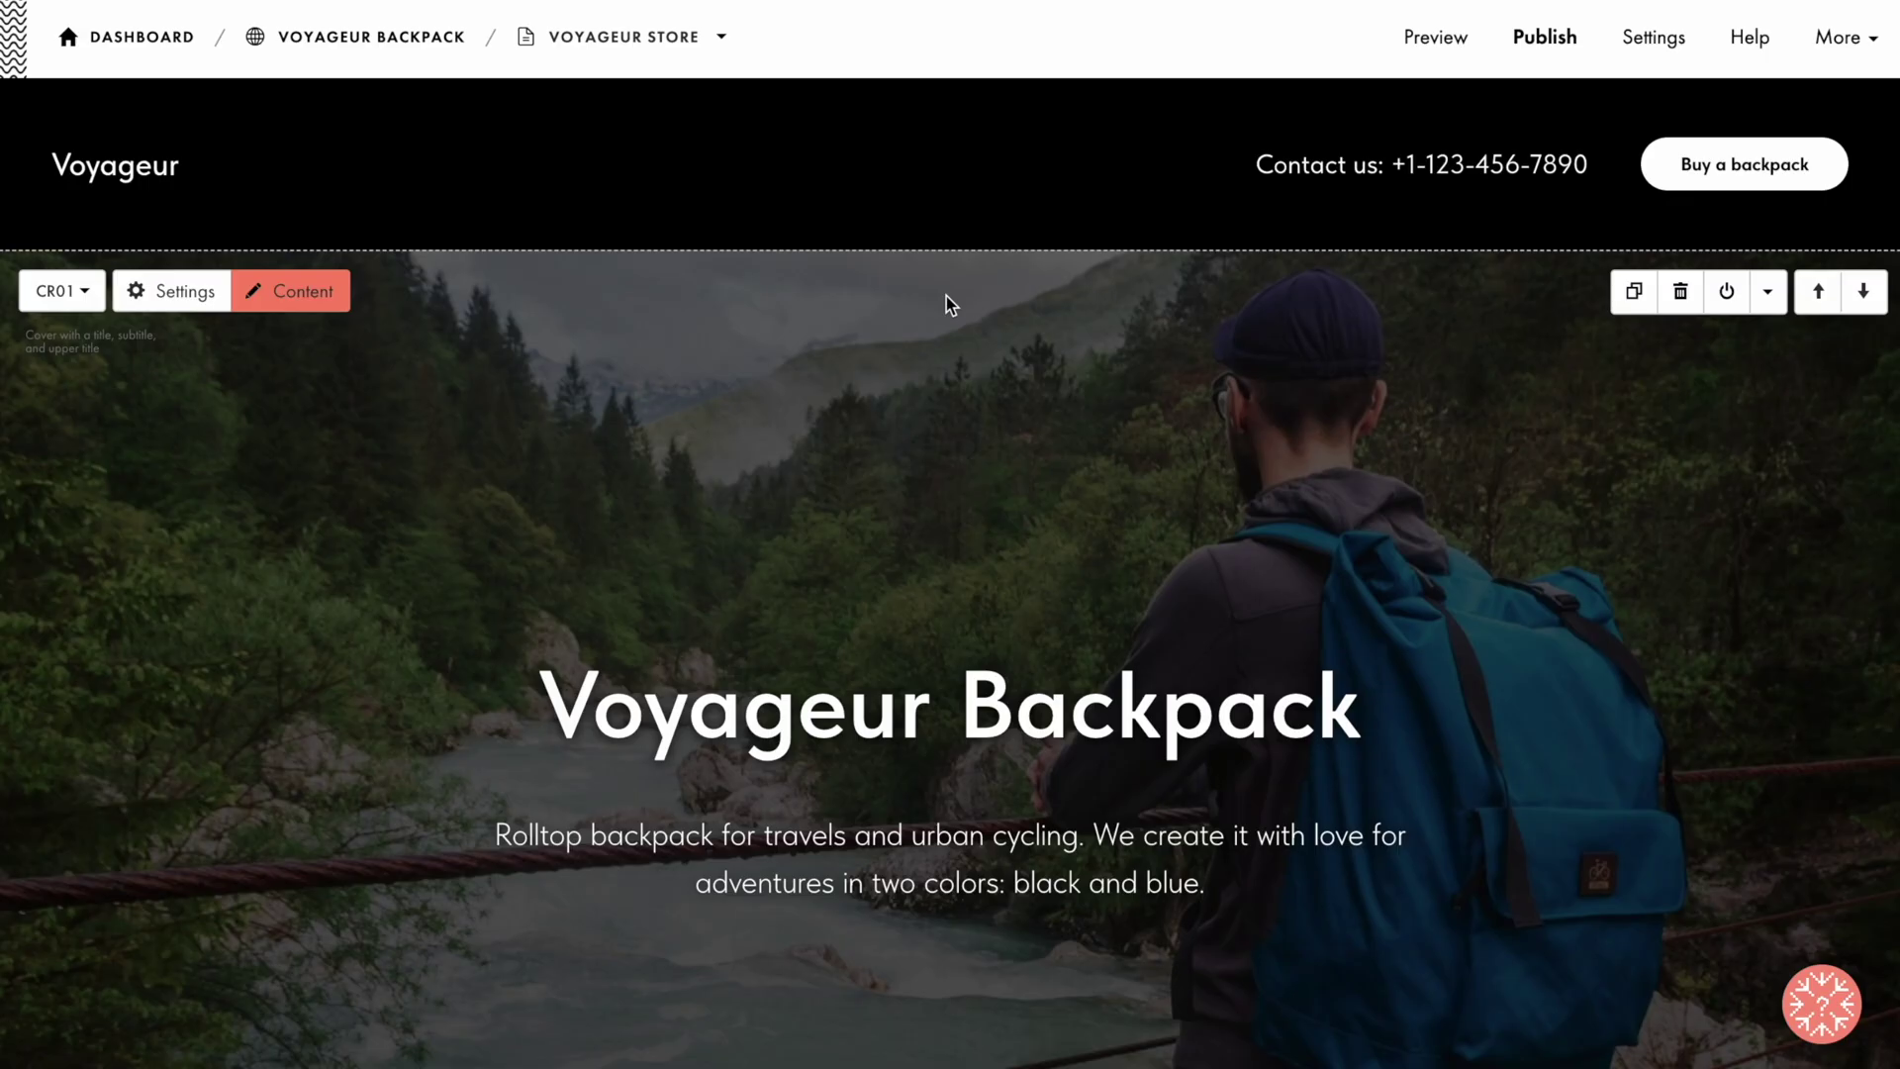
Step: Insert the ST205 full-screen width product card from the Store blocks and open its content
{"action": "scroll", "coordinate": [946, 295], "scroll_direction": "down", "scroll_amount": 4}
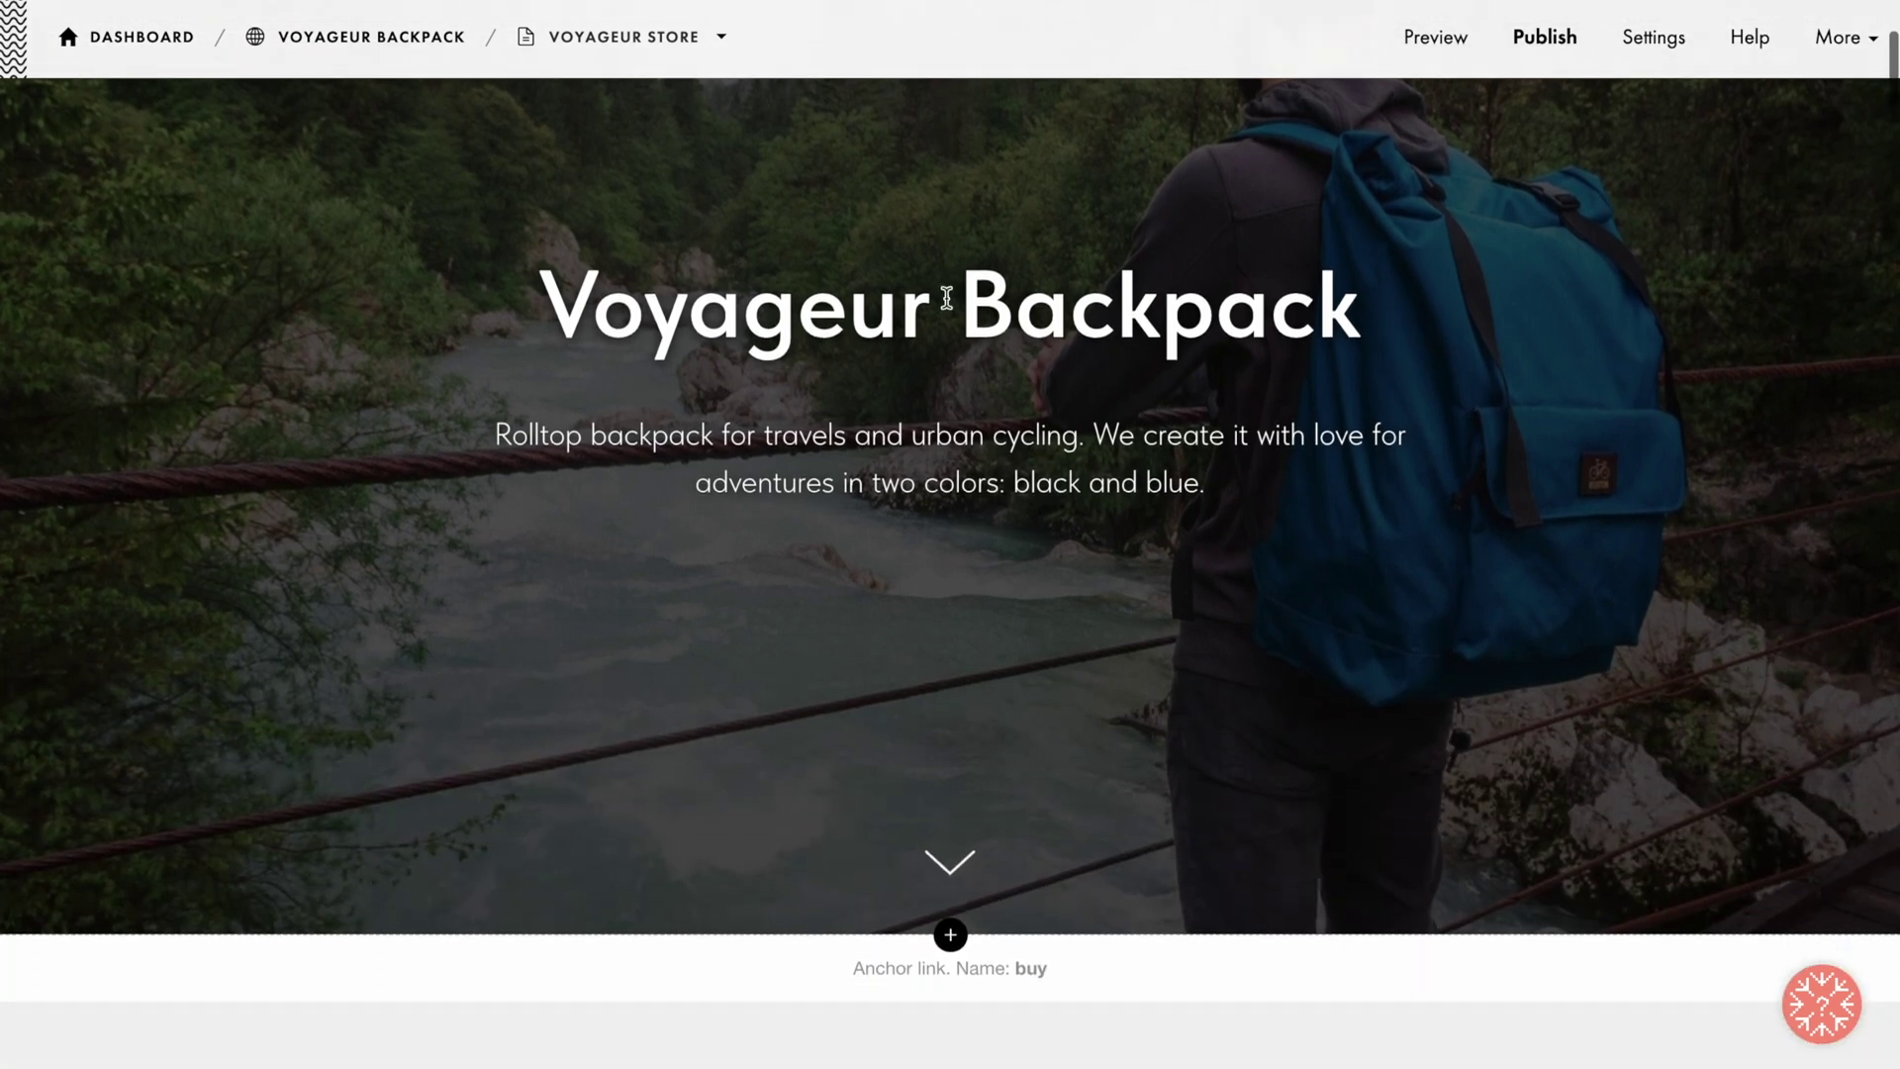
{"action": "scroll", "coordinate": [946, 298], "scroll_direction": "down", "scroll_amount": 8}
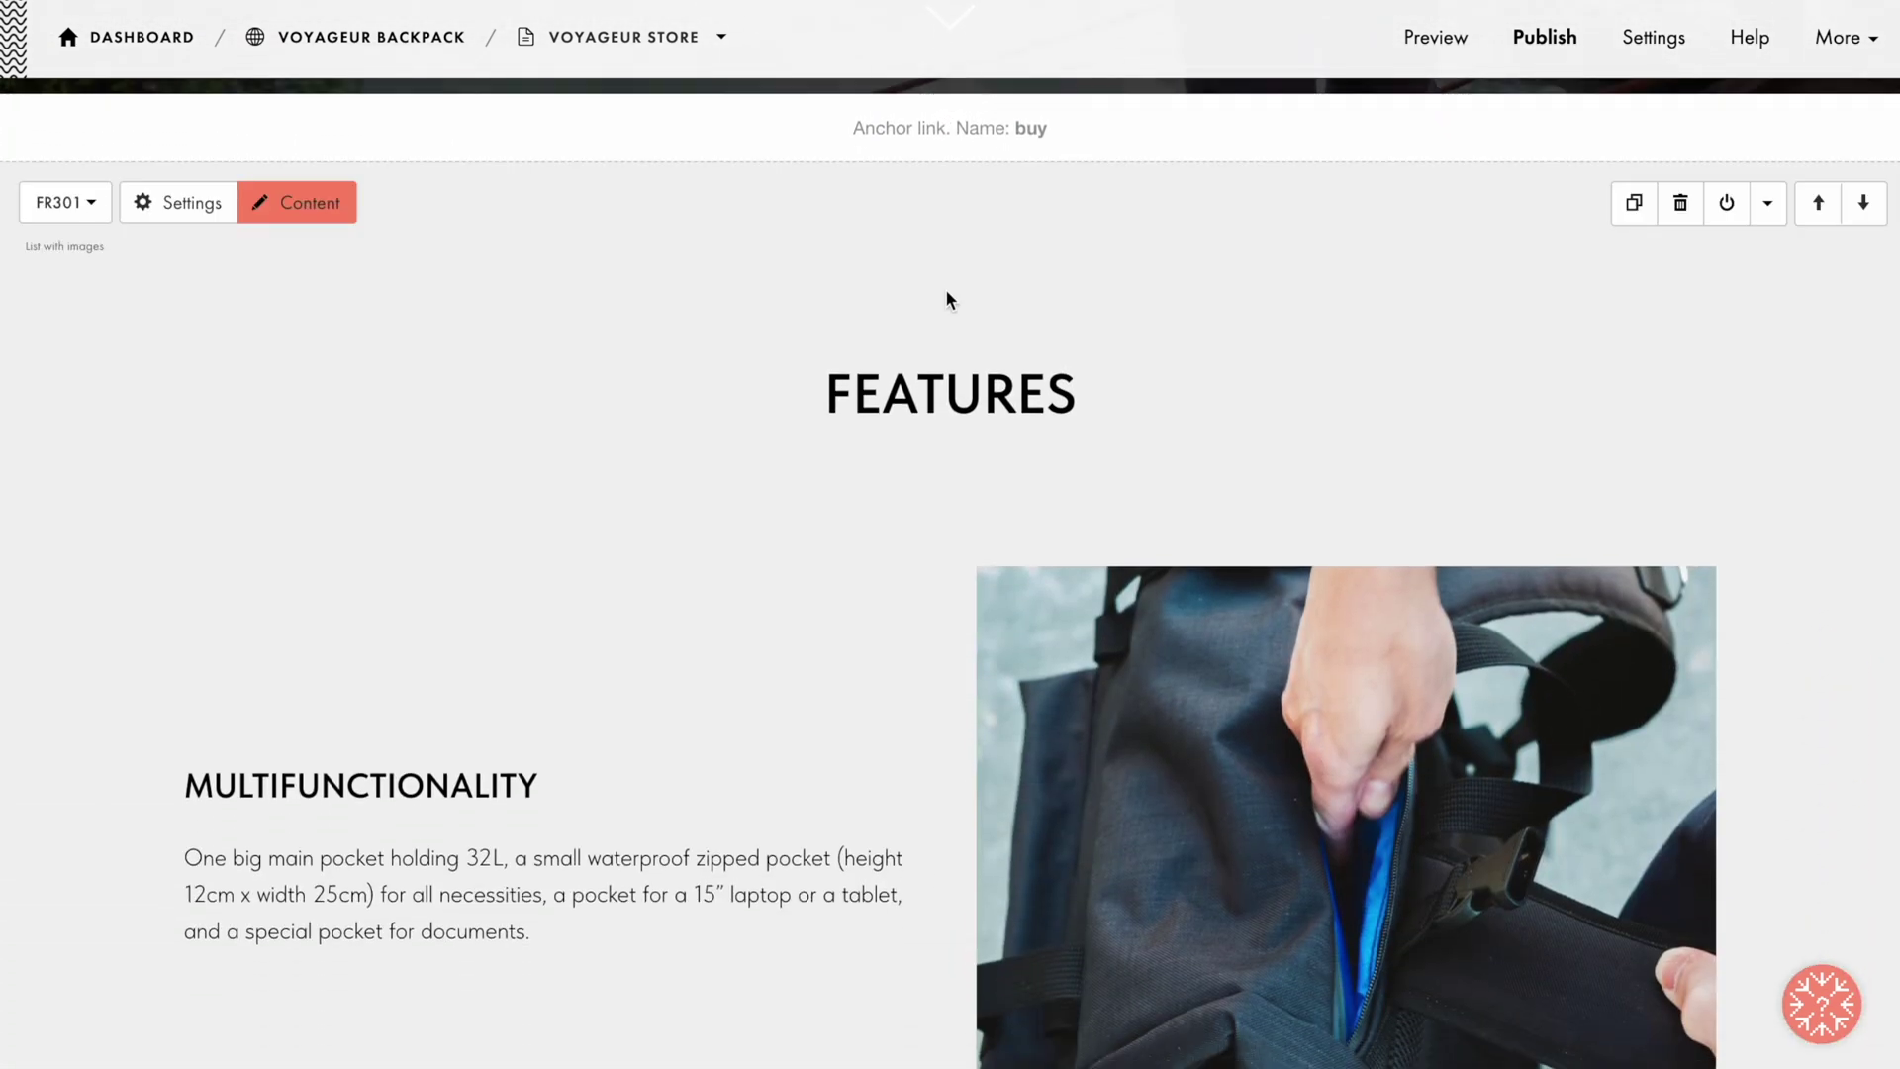
{"action": "left_click", "coordinate": [950, 163]}
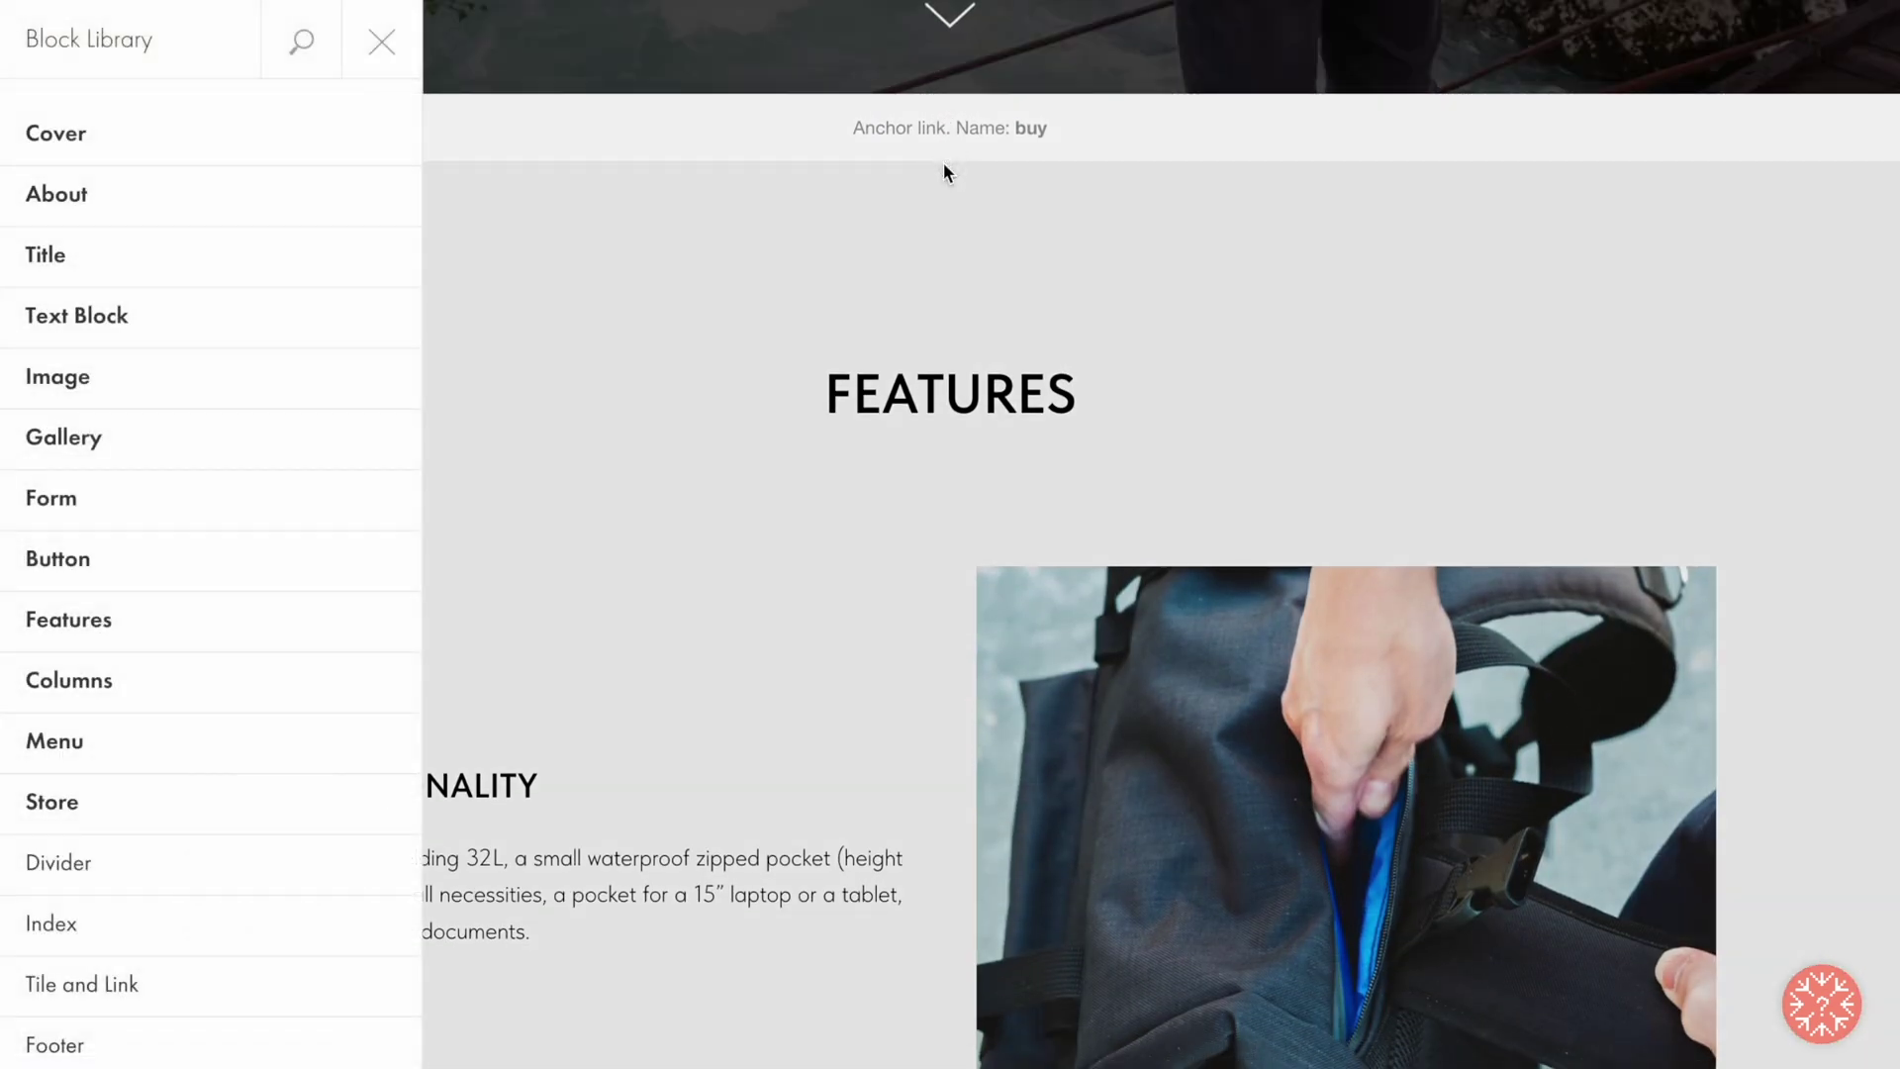
{"action": "left_click", "coordinate": [297, 801]}
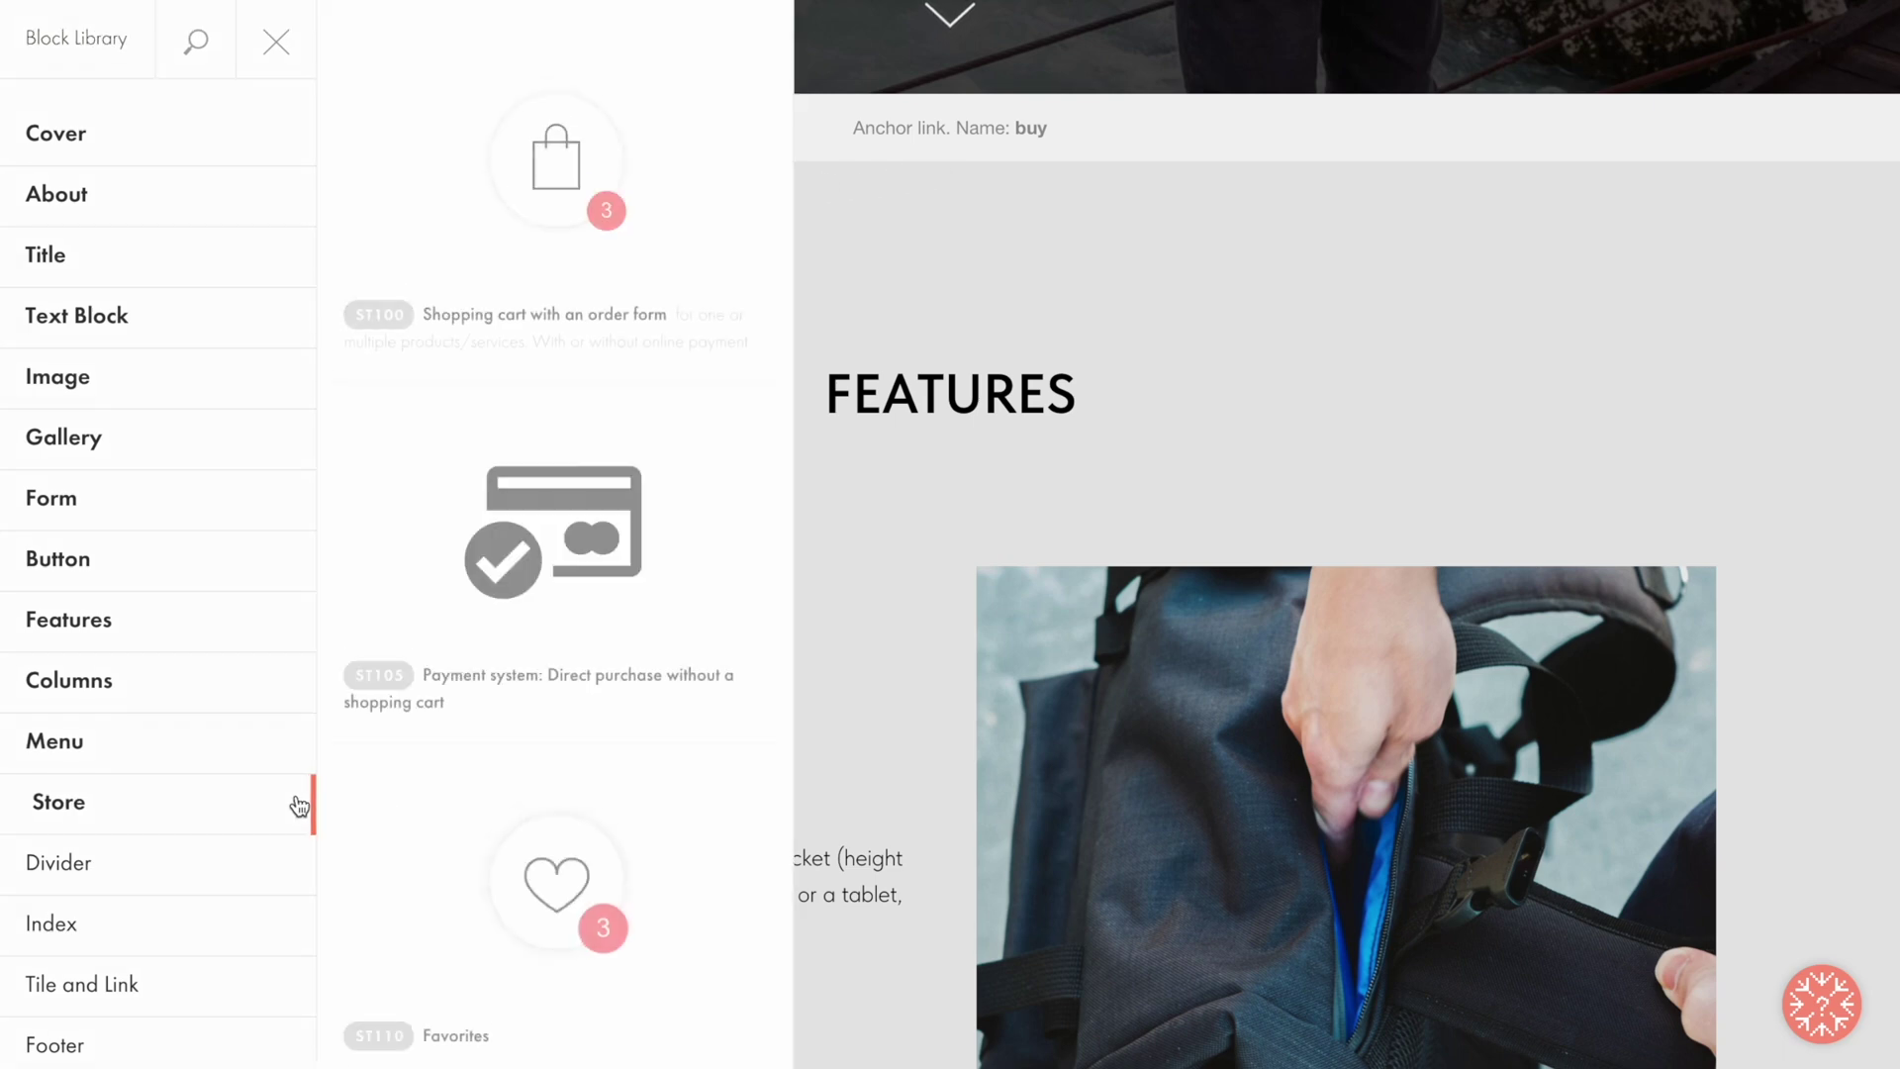
{"action": "scroll", "coordinate": [433, 738], "scroll_direction": "down", "scroll_amount": 8}
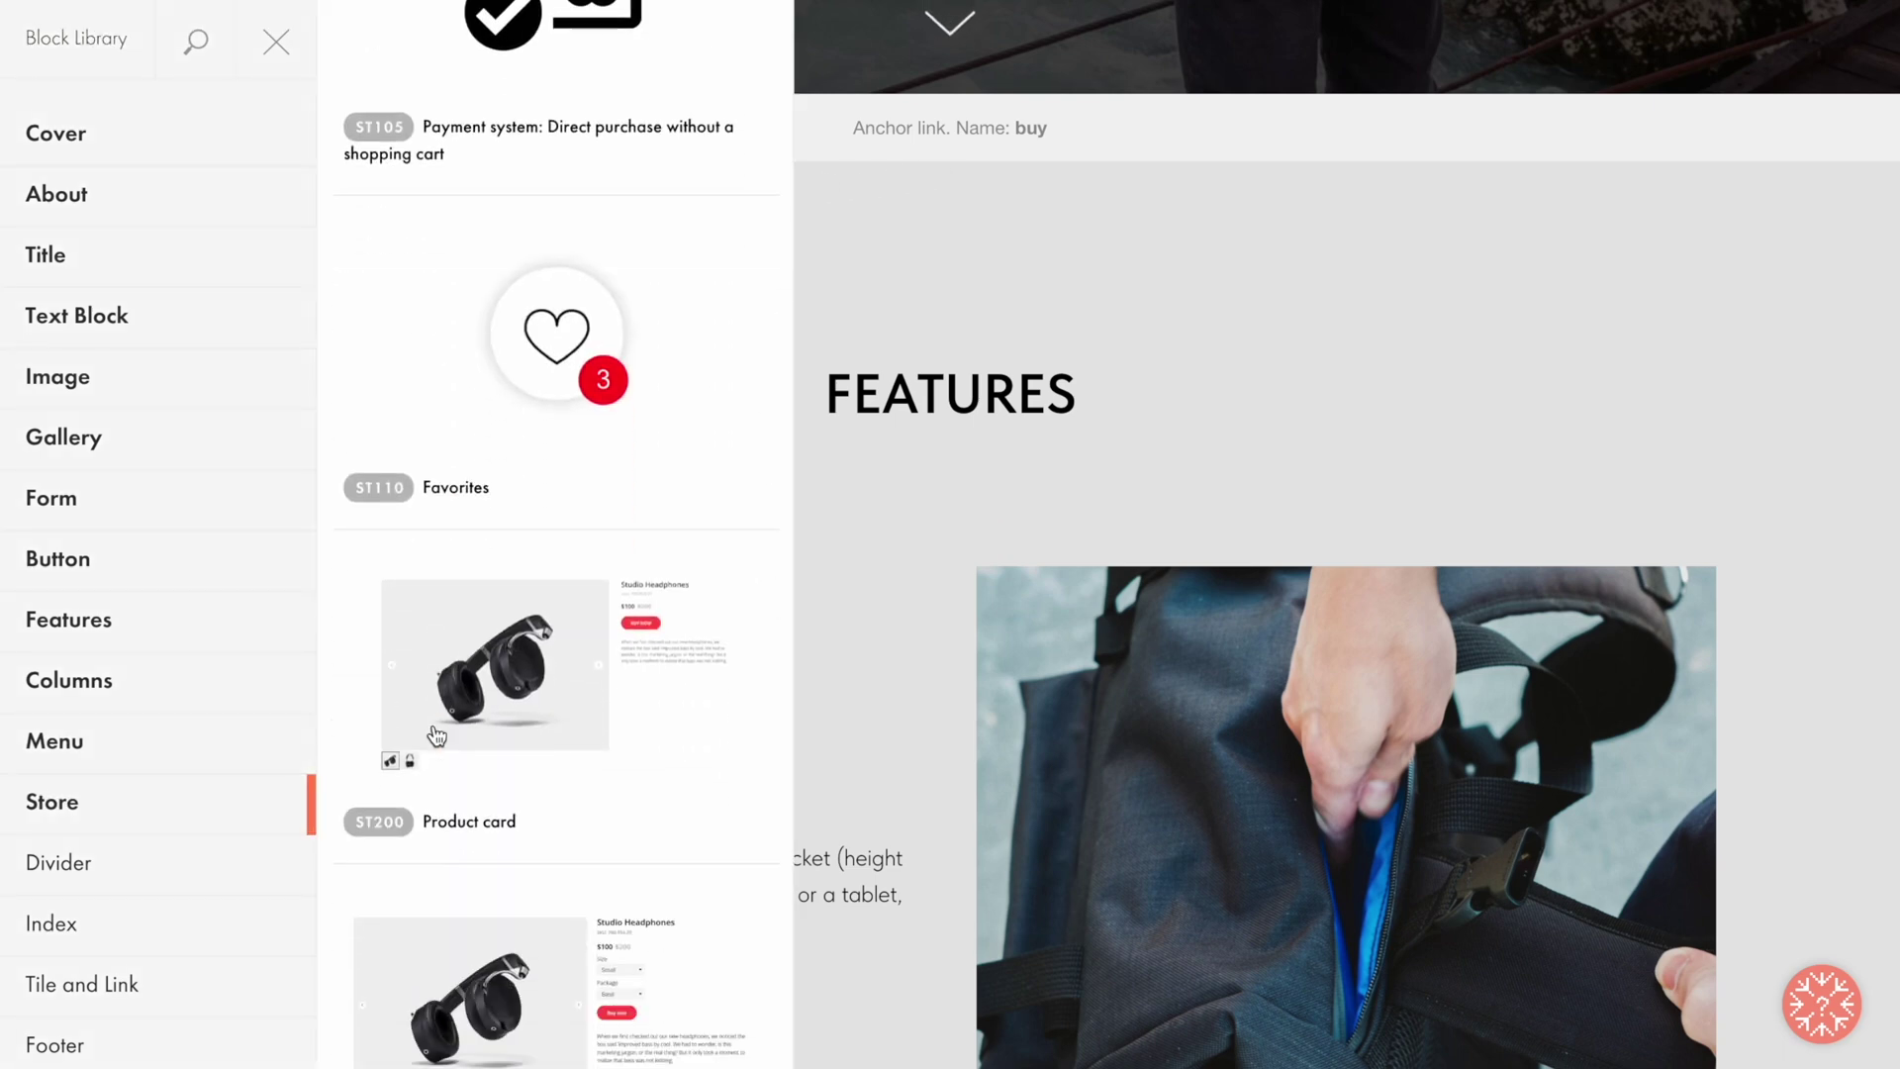
{"action": "left_click", "coordinate": [434, 730]}
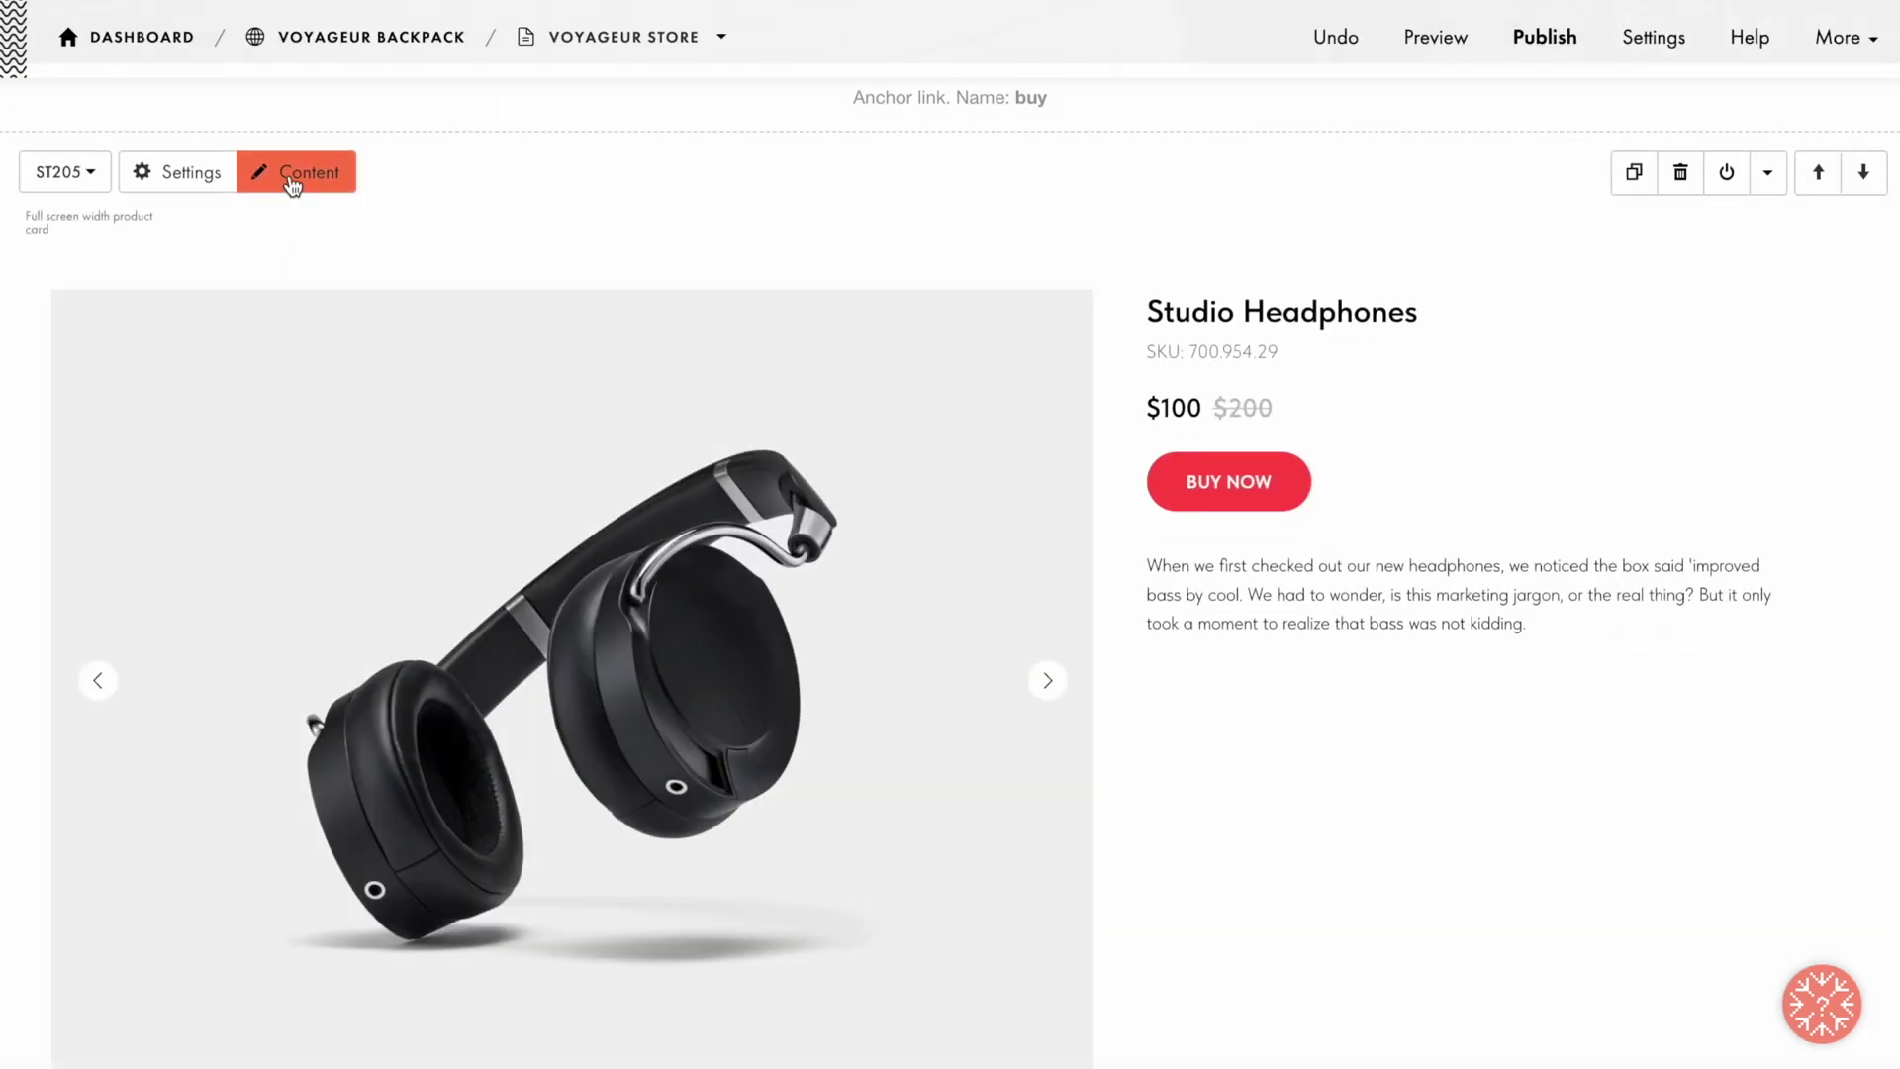
{"action": "left_click", "coordinate": [289, 174]}
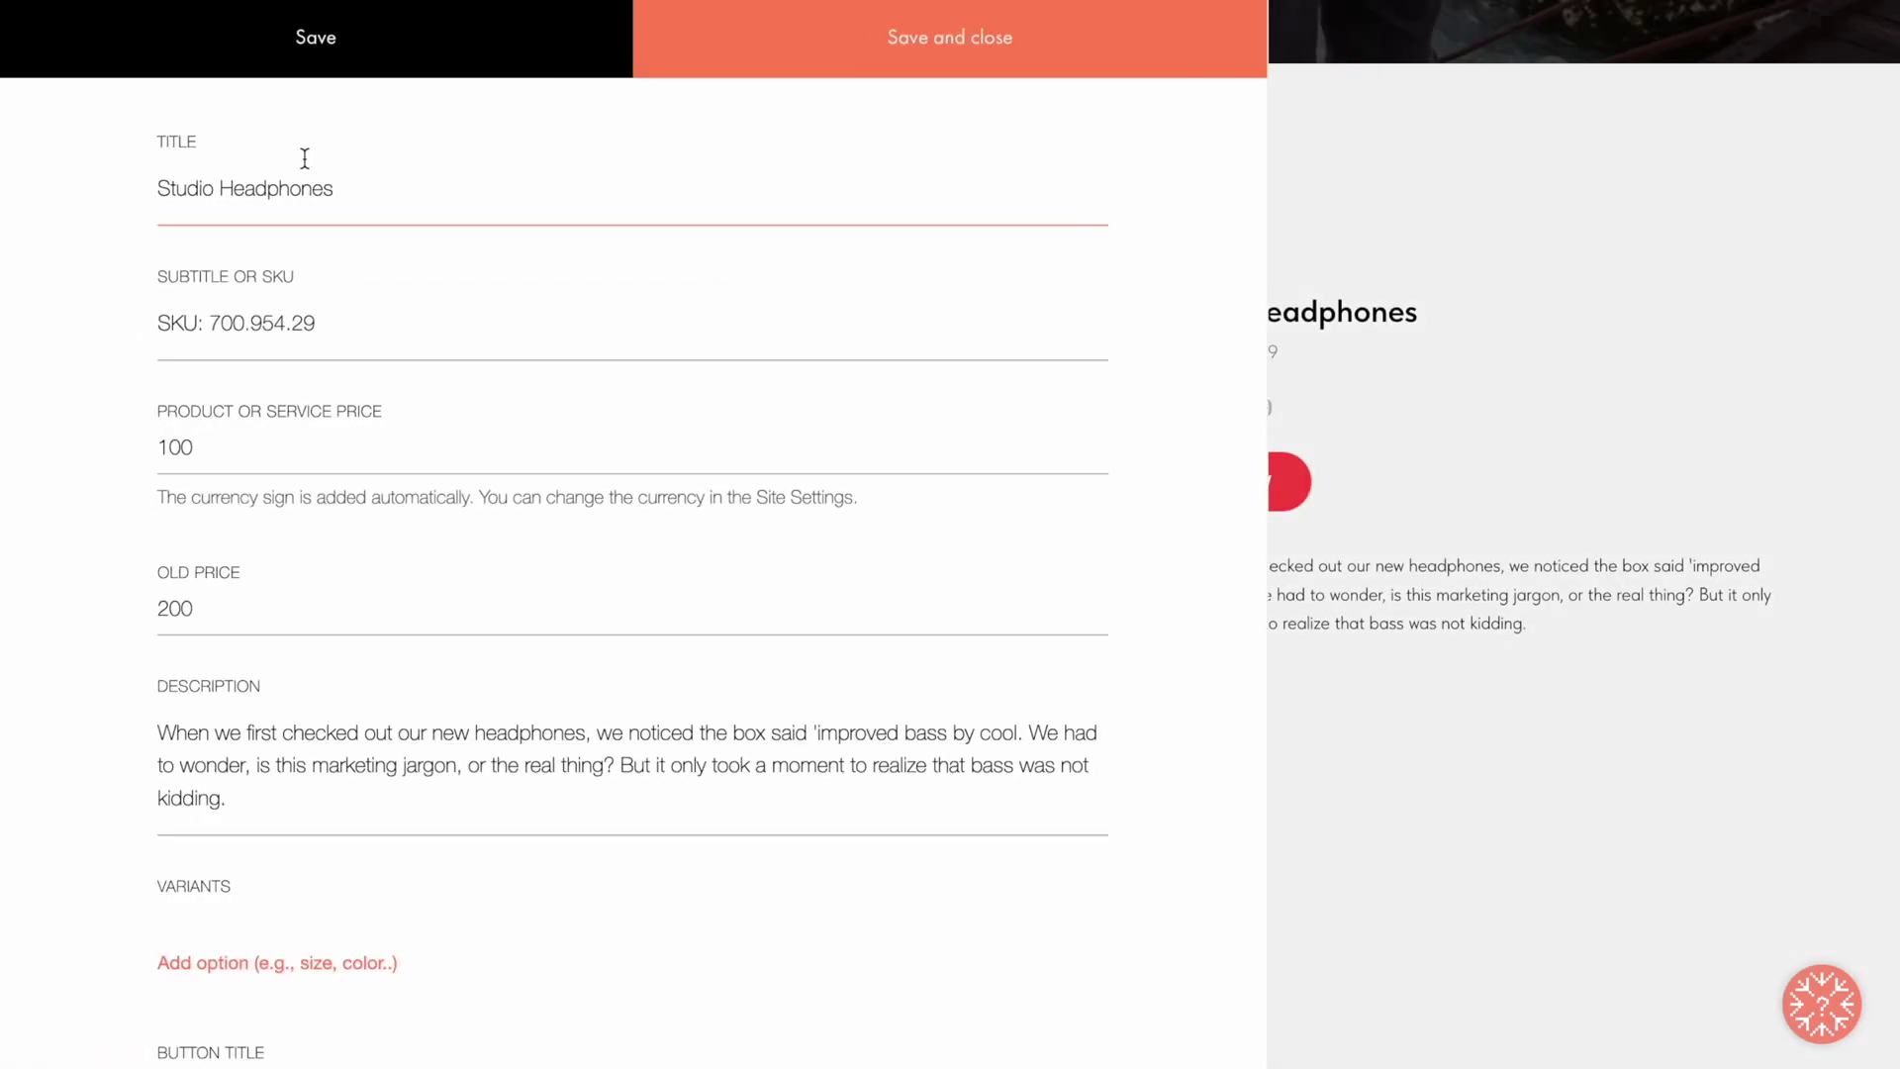
Step: Replace the title Studio Headphones with Voyageur Backpack, empty the SKU, and change price 100 to 70
{"action": "left_click", "coordinate": [432, 193]}
{"action": "key", "text": "ctrl+a"}
{"action": "type", "text": "Voyageur Backpack"}
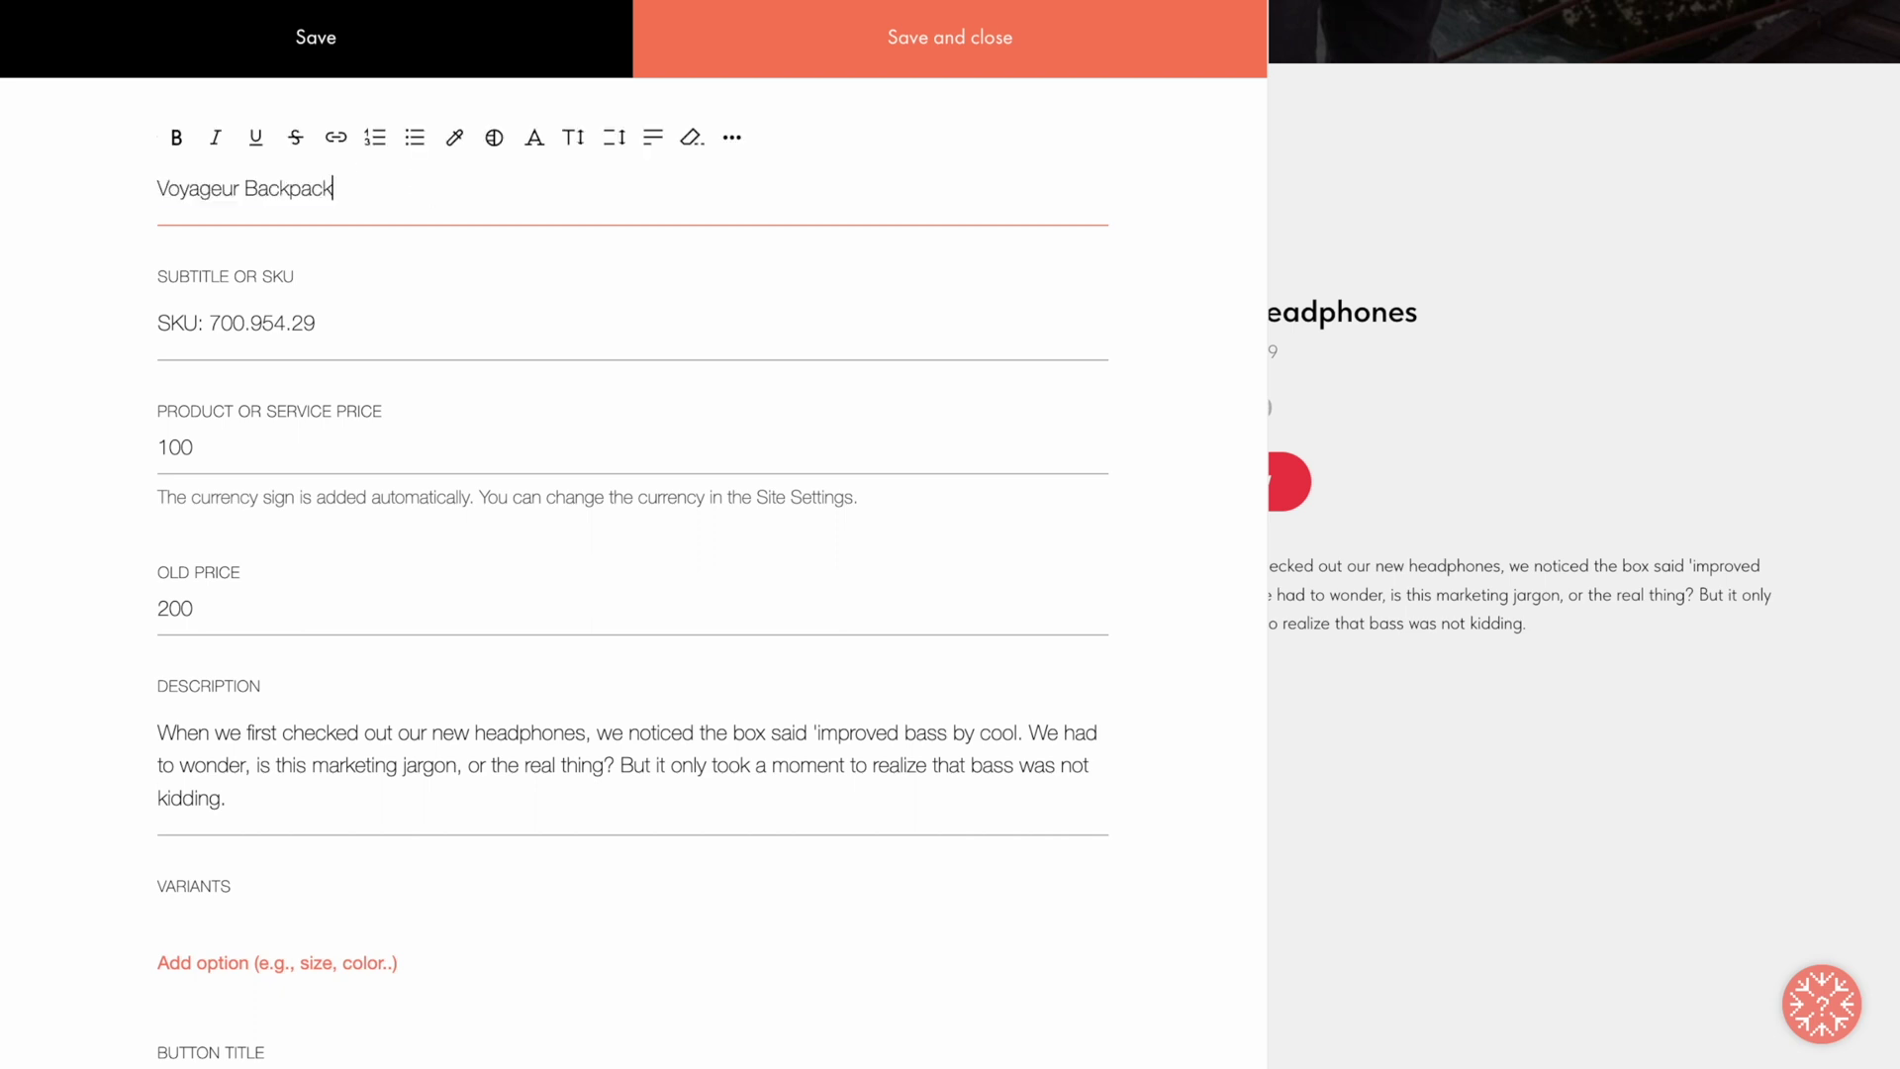
{"action": "left_click", "coordinate": [482, 259]}
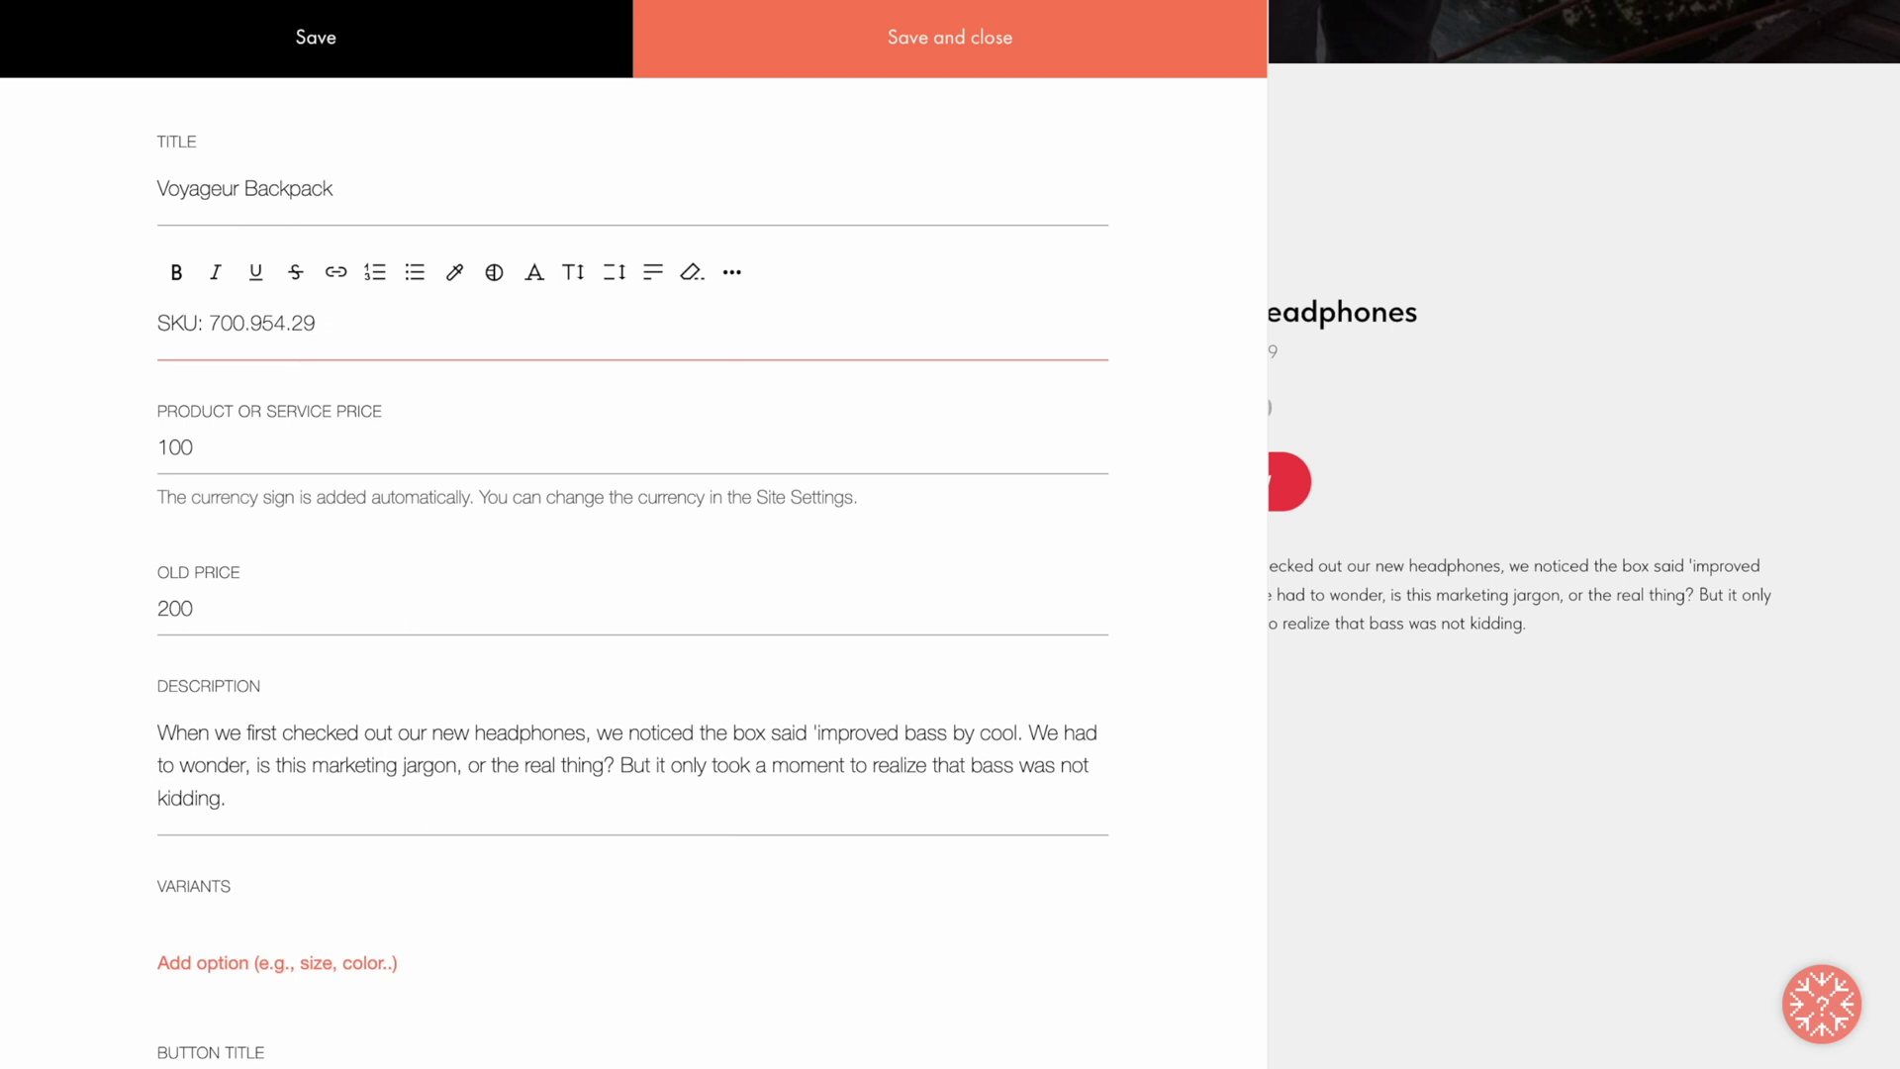
{"action": "key", "text": "ctrl+a"}
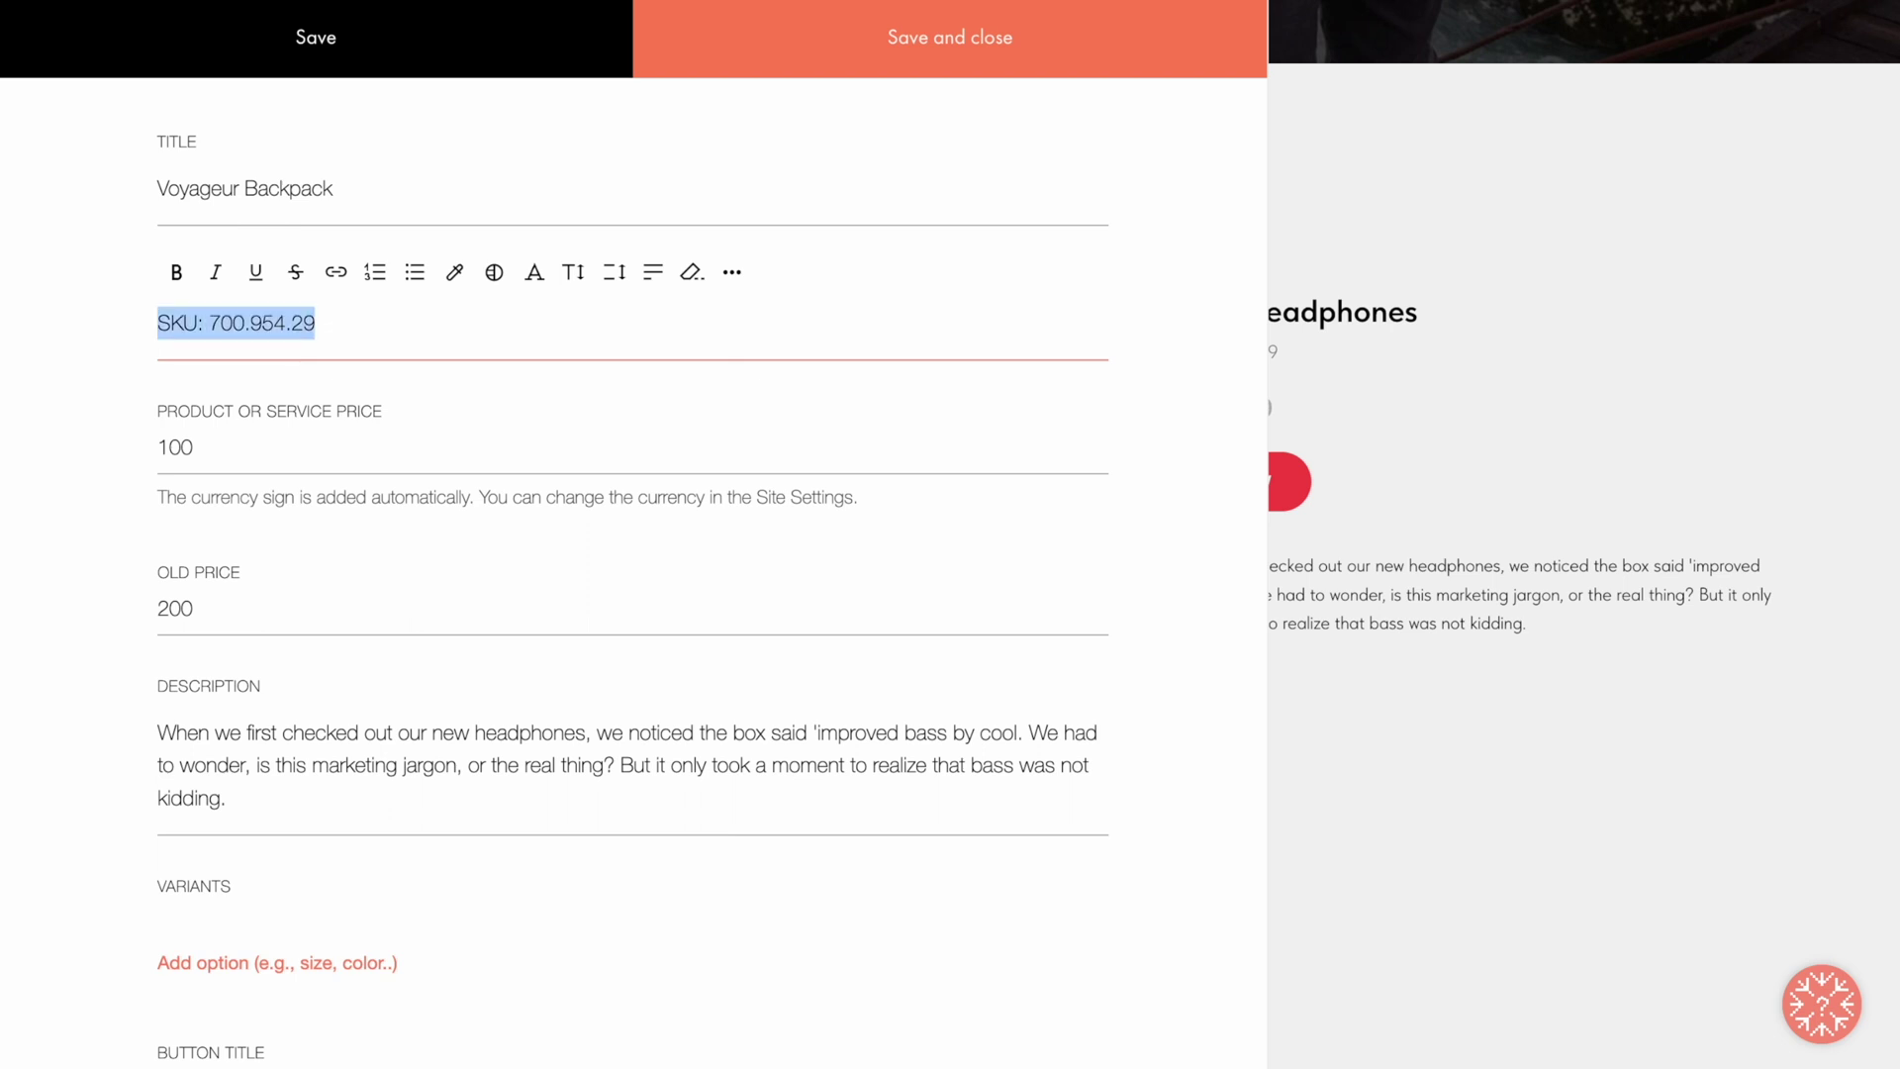
{"action": "key", "text": "BackSpace"}
{"action": "left_click", "coordinate": [601, 398]}
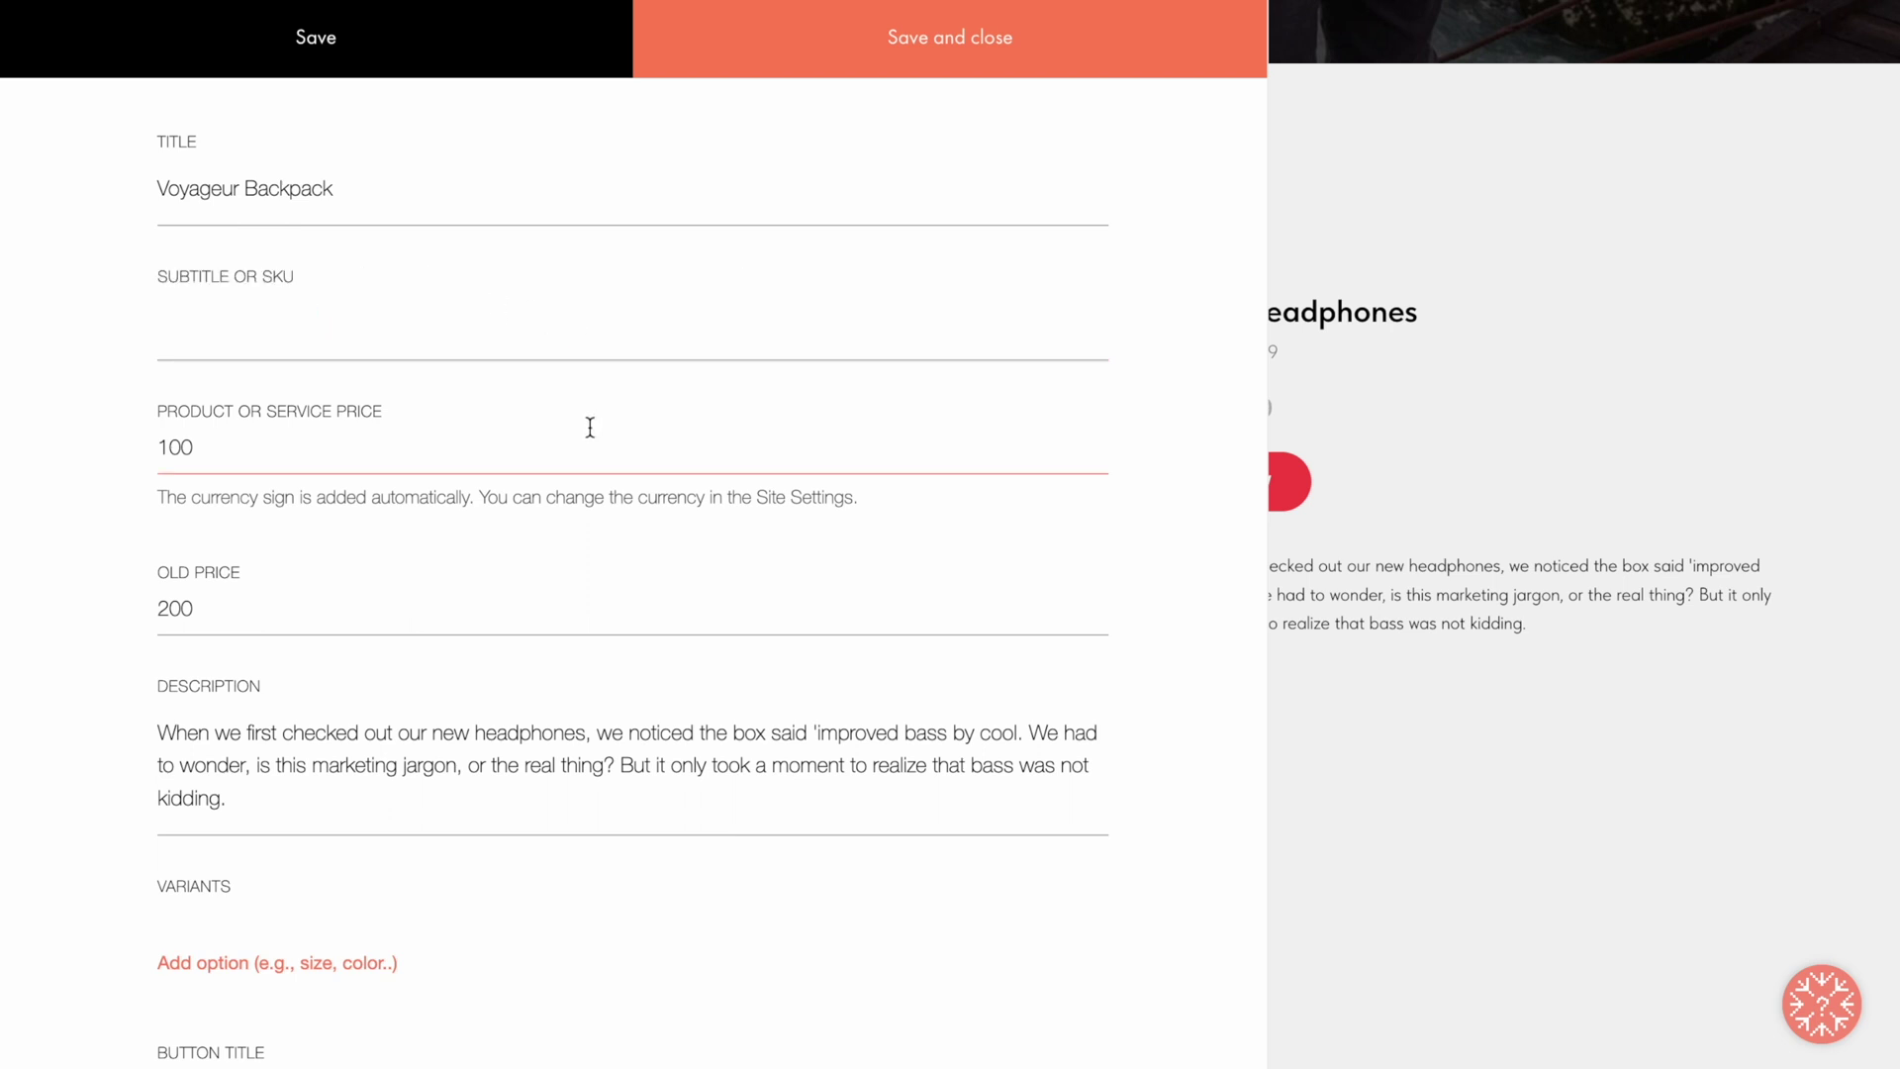
{"action": "key", "text": "ctrl+a"}
{"action": "type", "text": "70"}
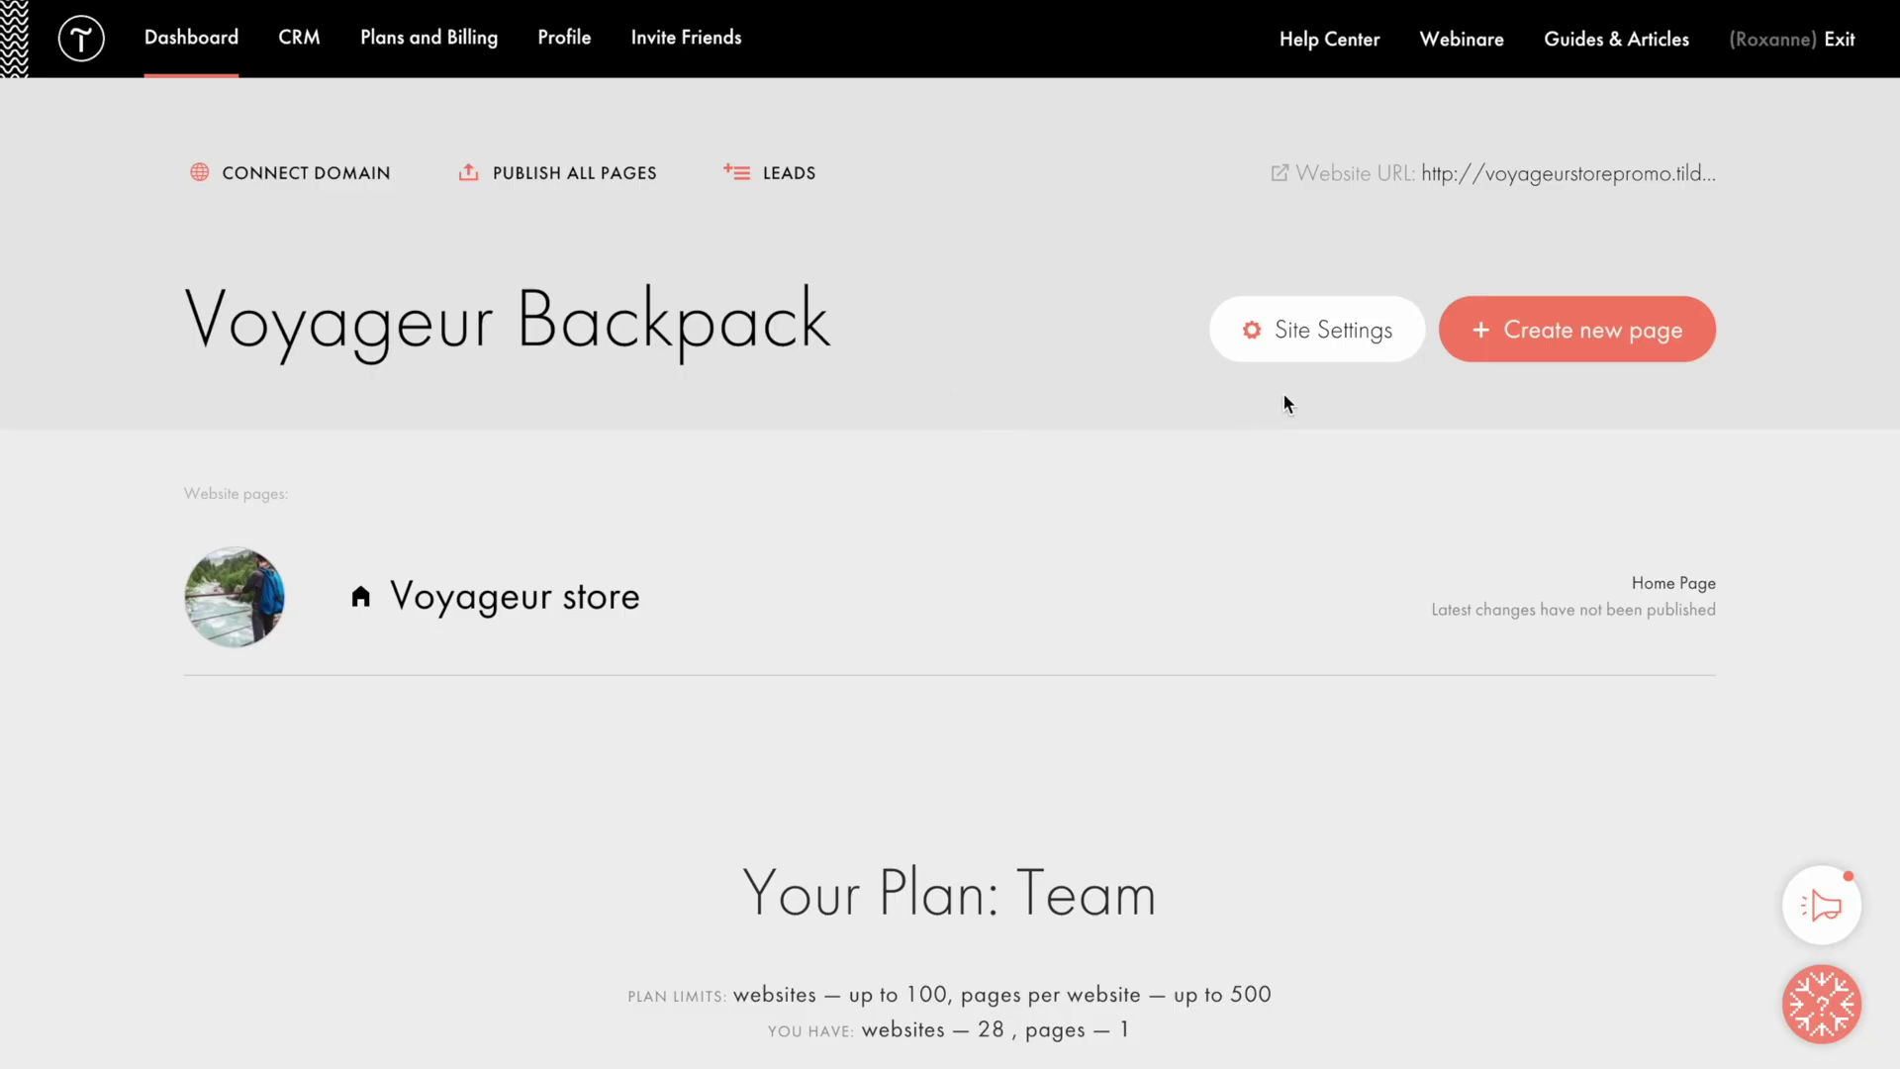
Step: Check the site's currency under Site Settings > Payment Systems
{"action": "left_click", "coordinate": [1314, 334]}
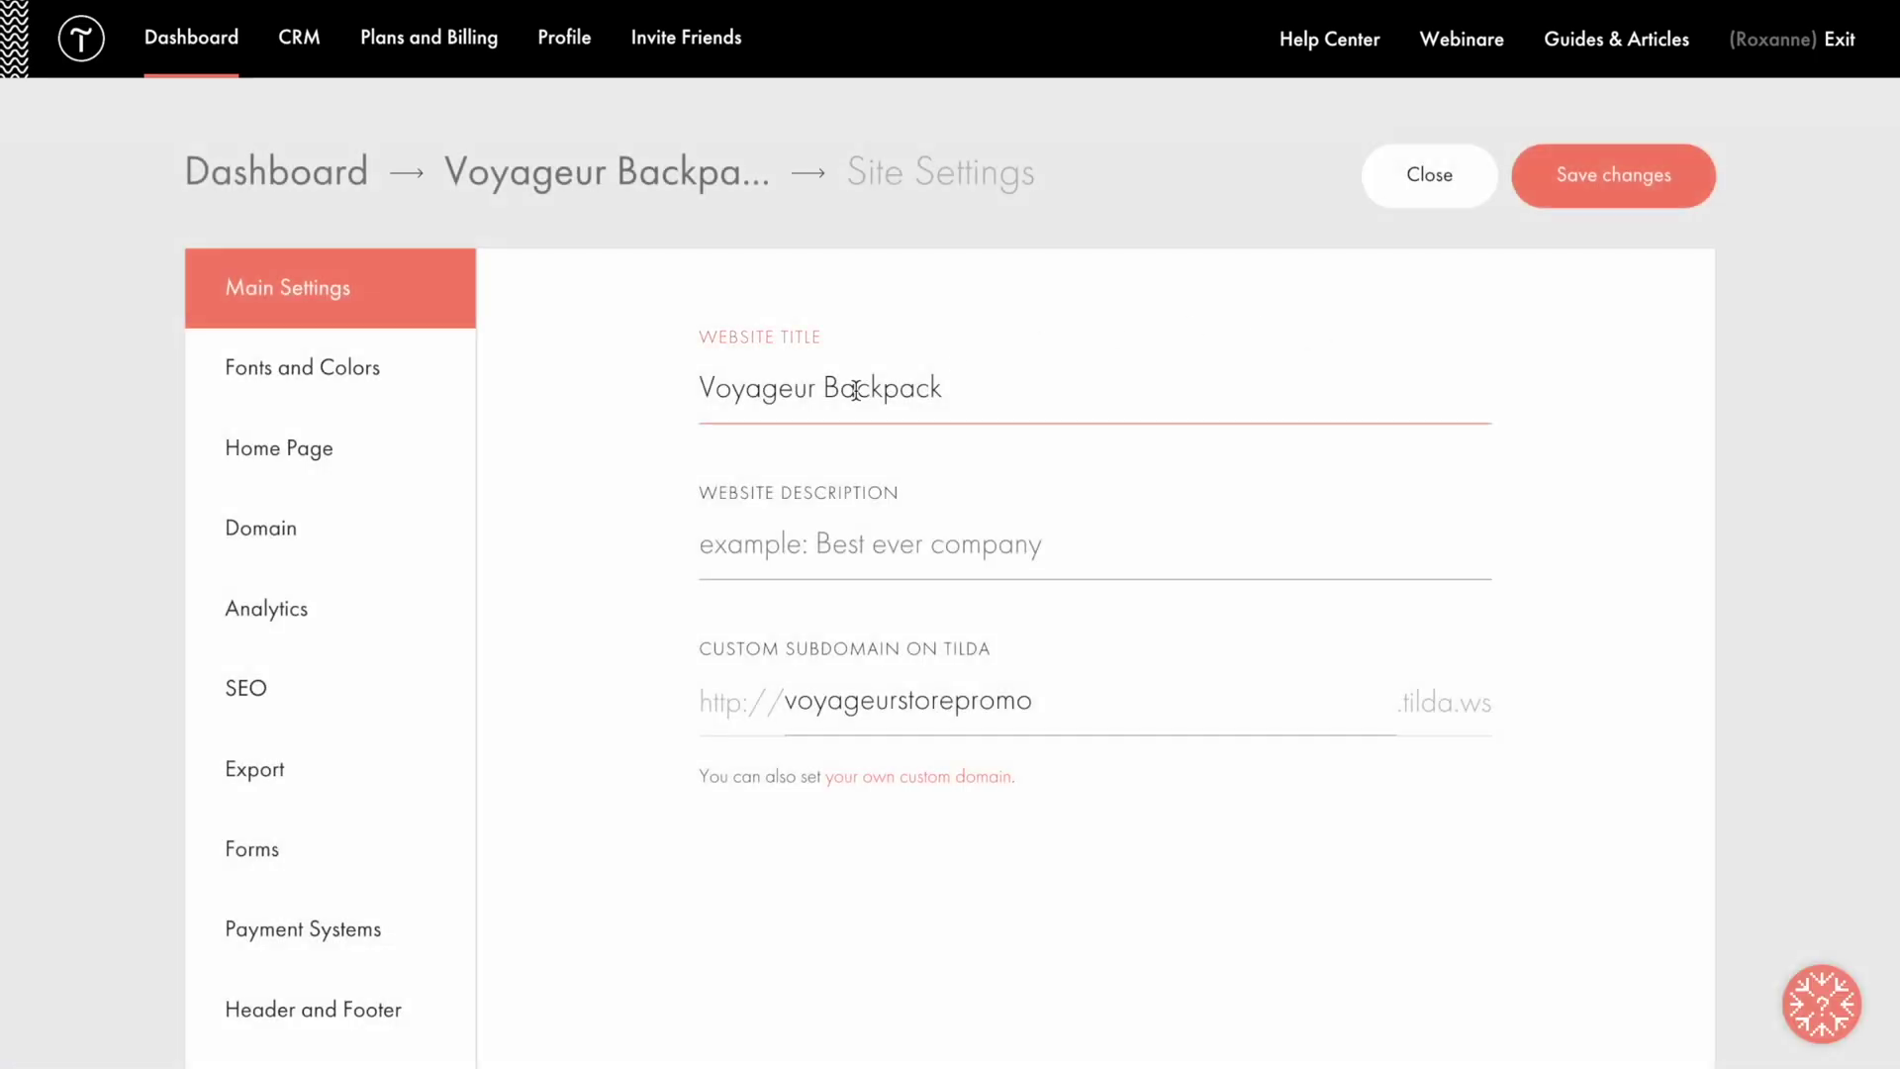
{"action": "left_click", "coordinate": [373, 935]}
{"action": "left_click", "coordinate": [1047, 618]}
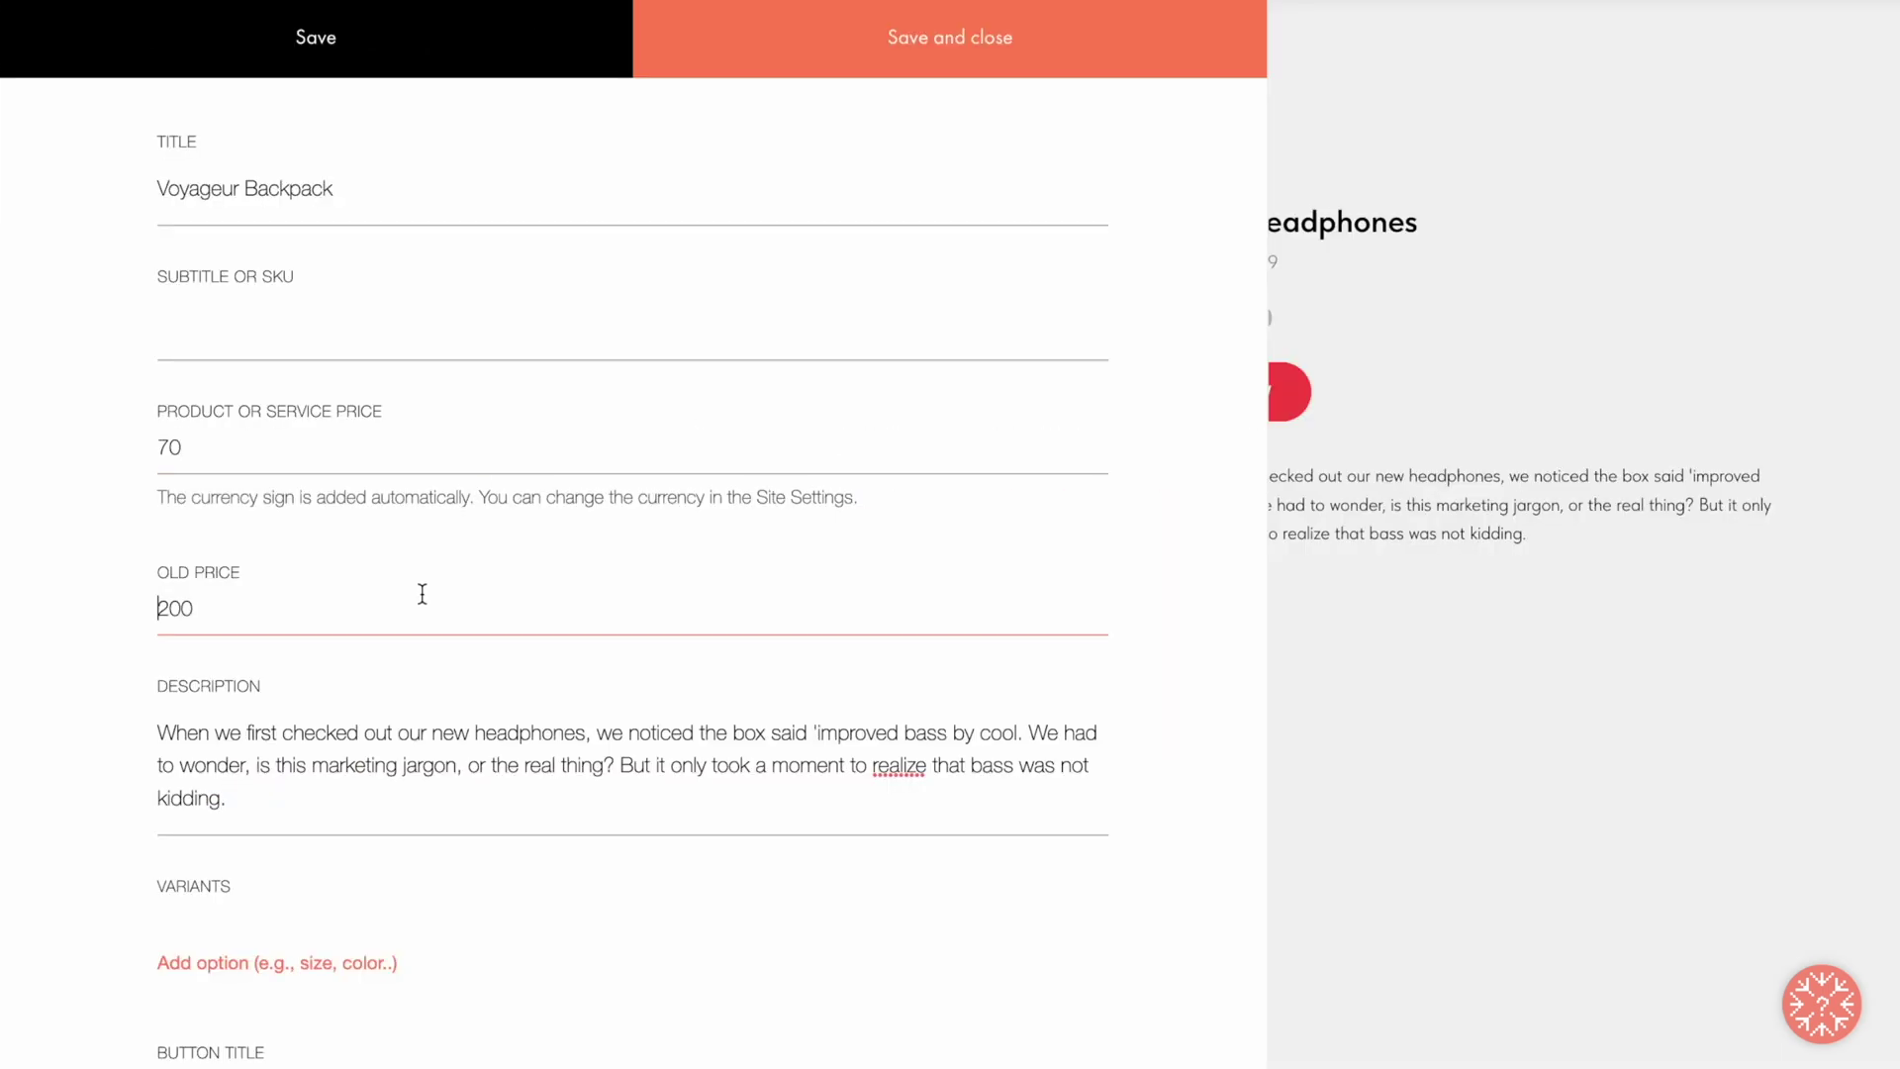
Step: Change the Old Price from 200 to 90 and paste the new roomy lightweight backpack description
{"action": "key", "text": "ctrl+a"}
{"action": "type", "text": "90"}
{"action": "left_click", "coordinate": [271, 700]}
{"action": "key", "text": "ctrl+a"}
{"action": "type", "text": "It's all about the details — we made them our hallmark. This roomy full-featured durable lightweight backpack provides full comfort on the go and helps make every short or long trip you take easy and comfortable."}
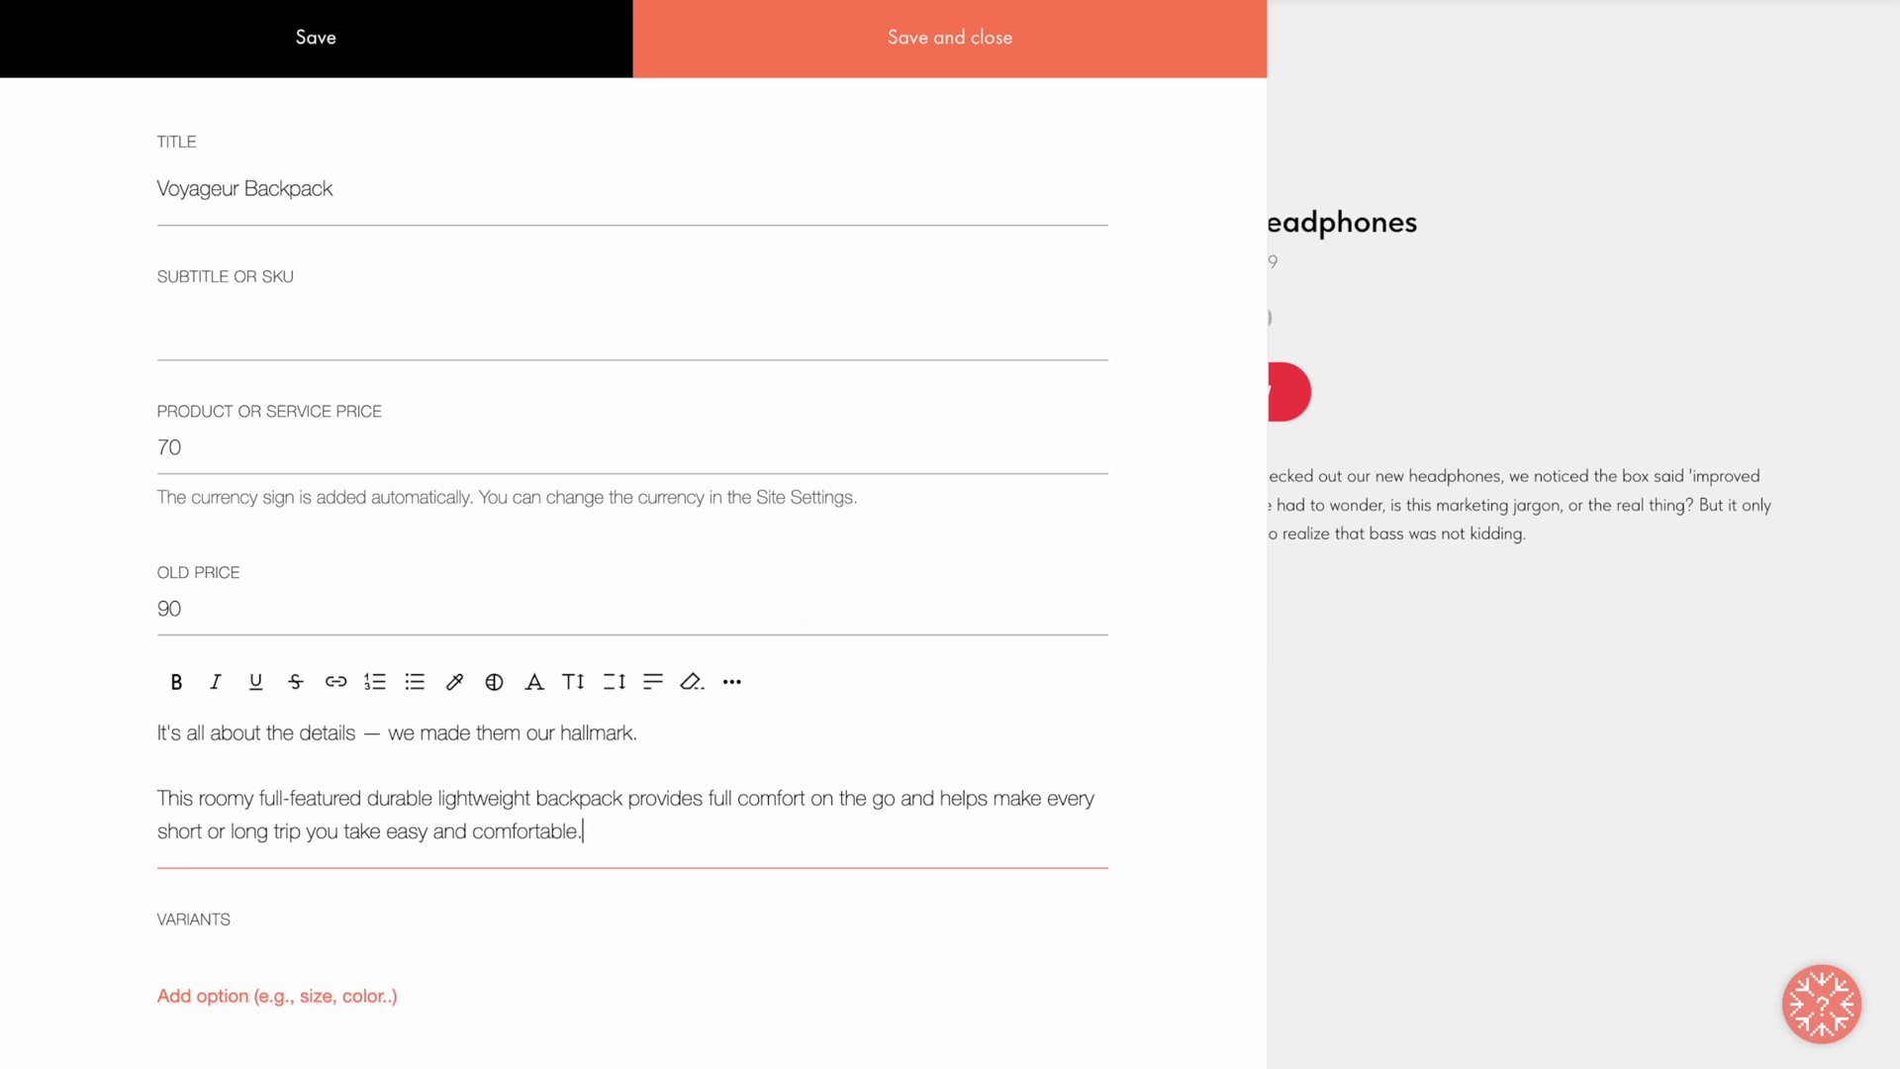
{"action": "left_click", "coordinate": [622, 904]}
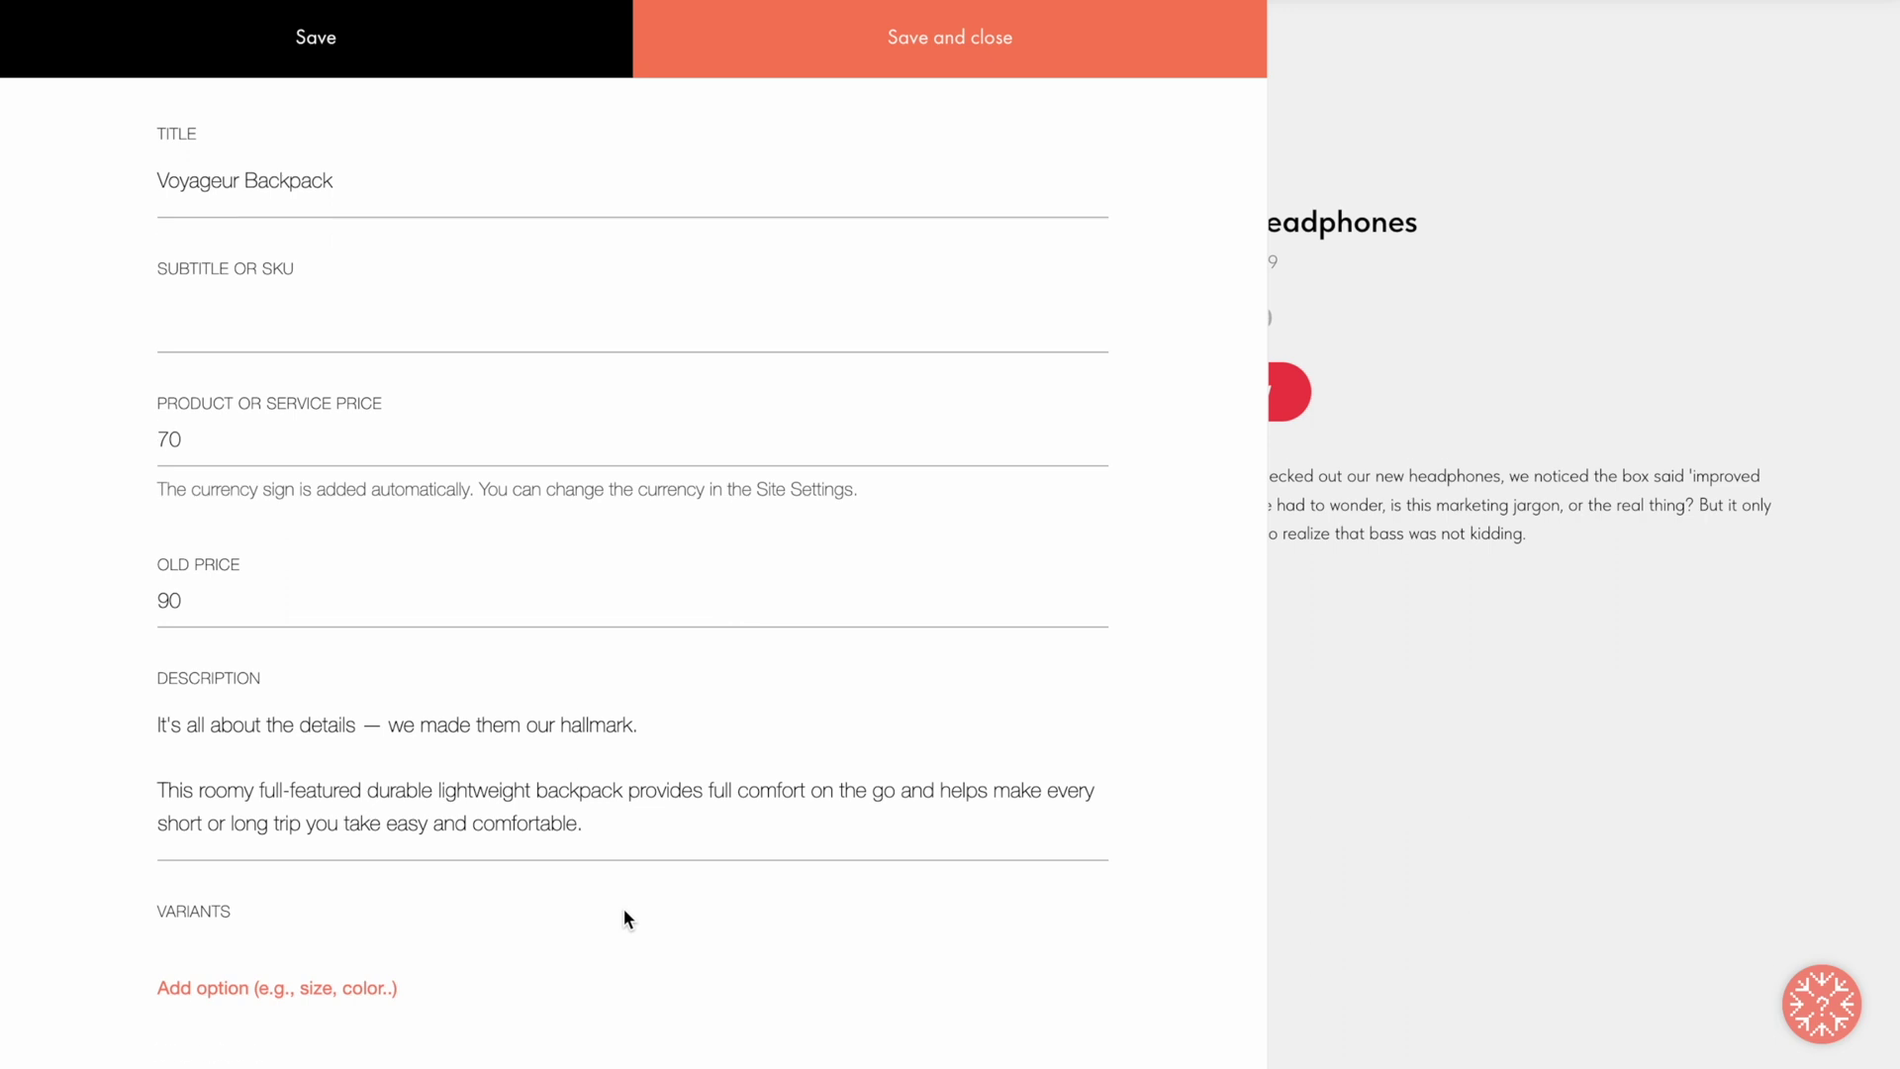
Step: Add a product option named Color with the values Blue and Black
{"action": "scroll", "coordinate": [624, 911], "scroll_direction": "down", "scroll_amount": 2}
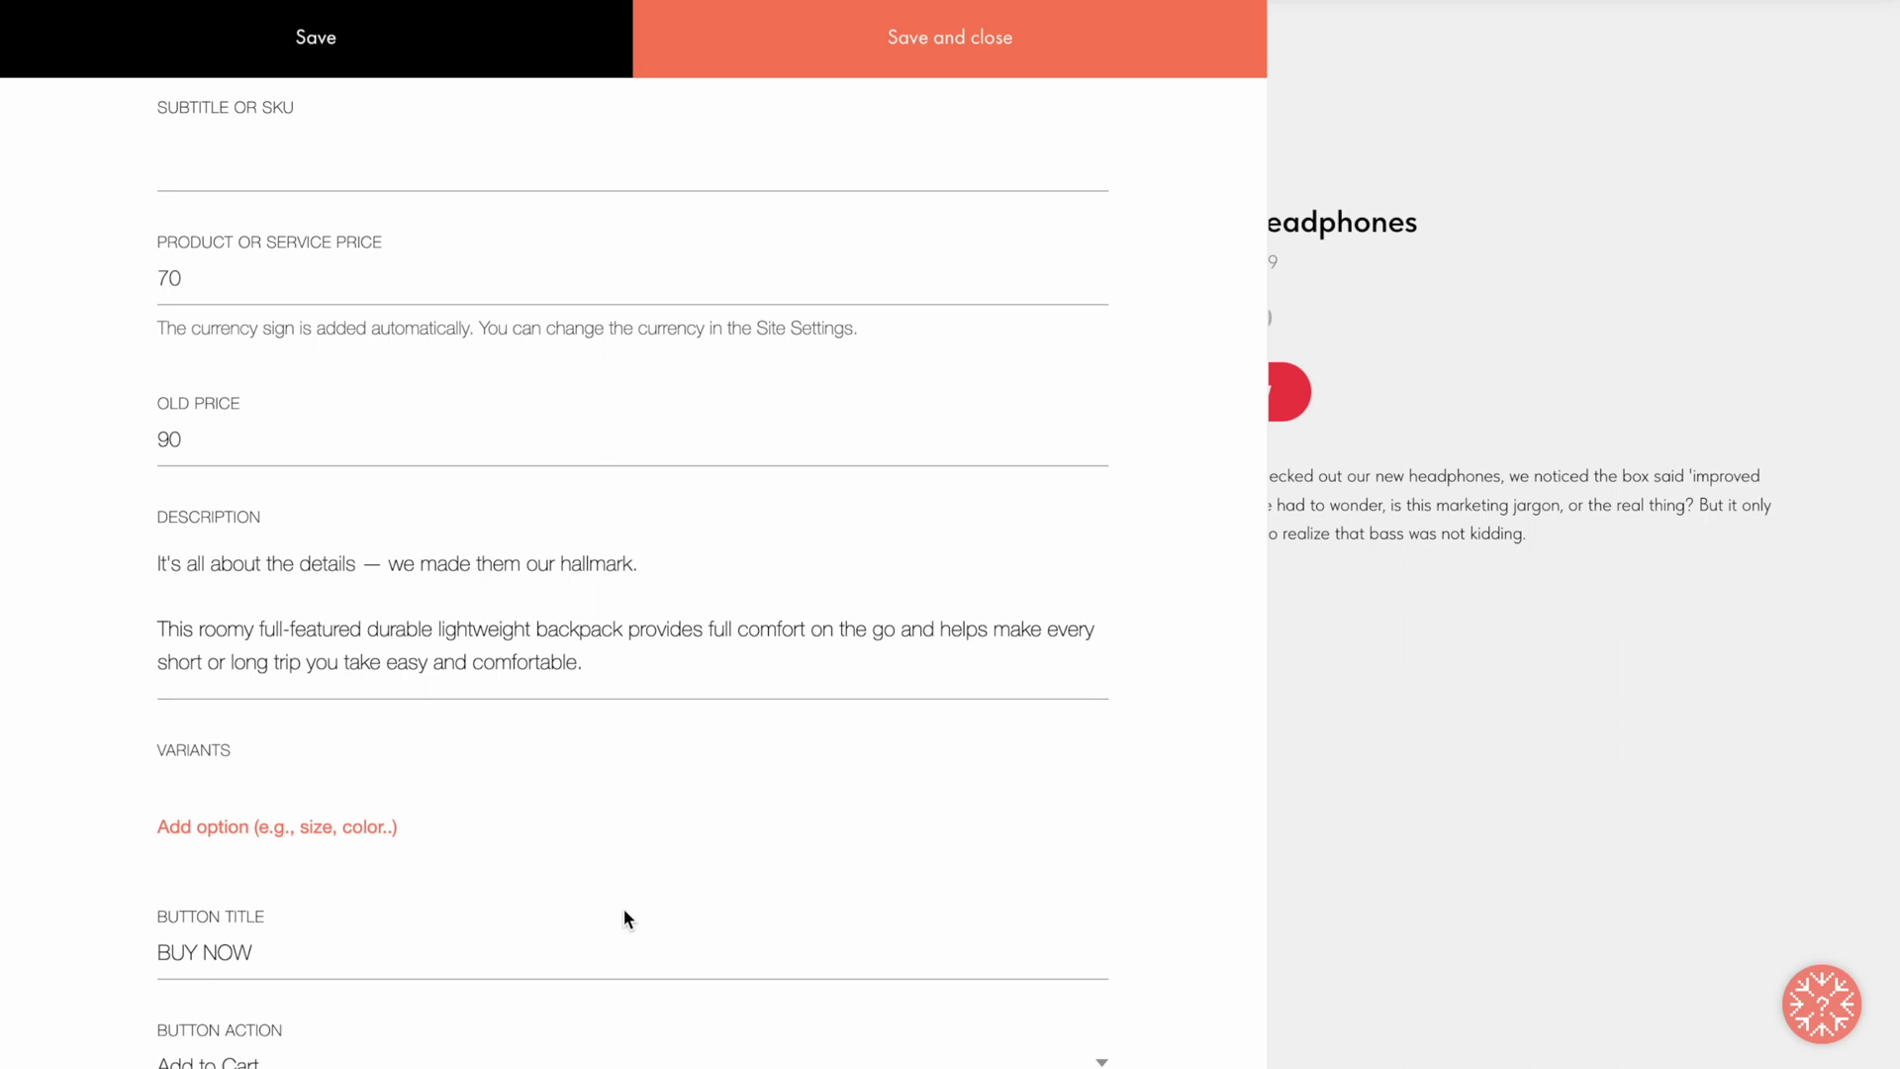
{"action": "left_click", "coordinate": [284, 827]}
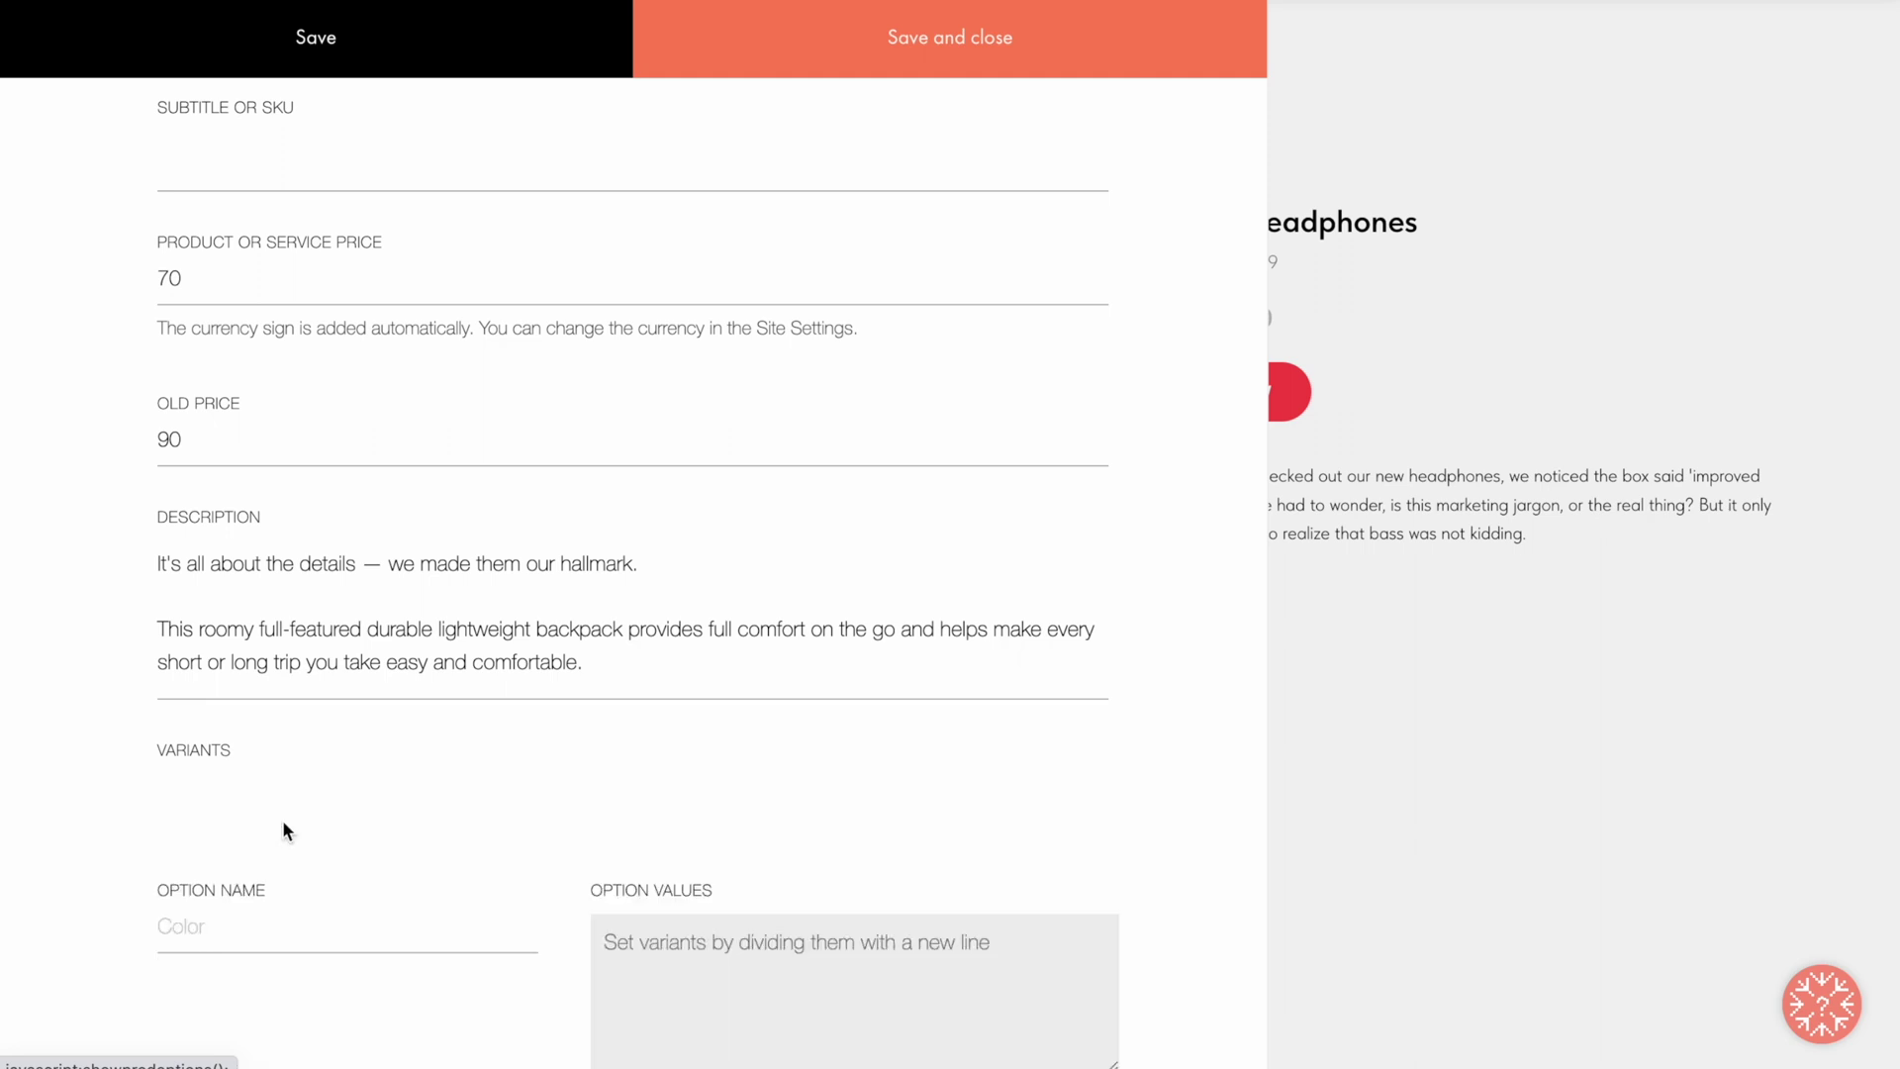
{"action": "scroll", "coordinate": [282, 829], "scroll_direction": "down", "scroll_amount": 4}
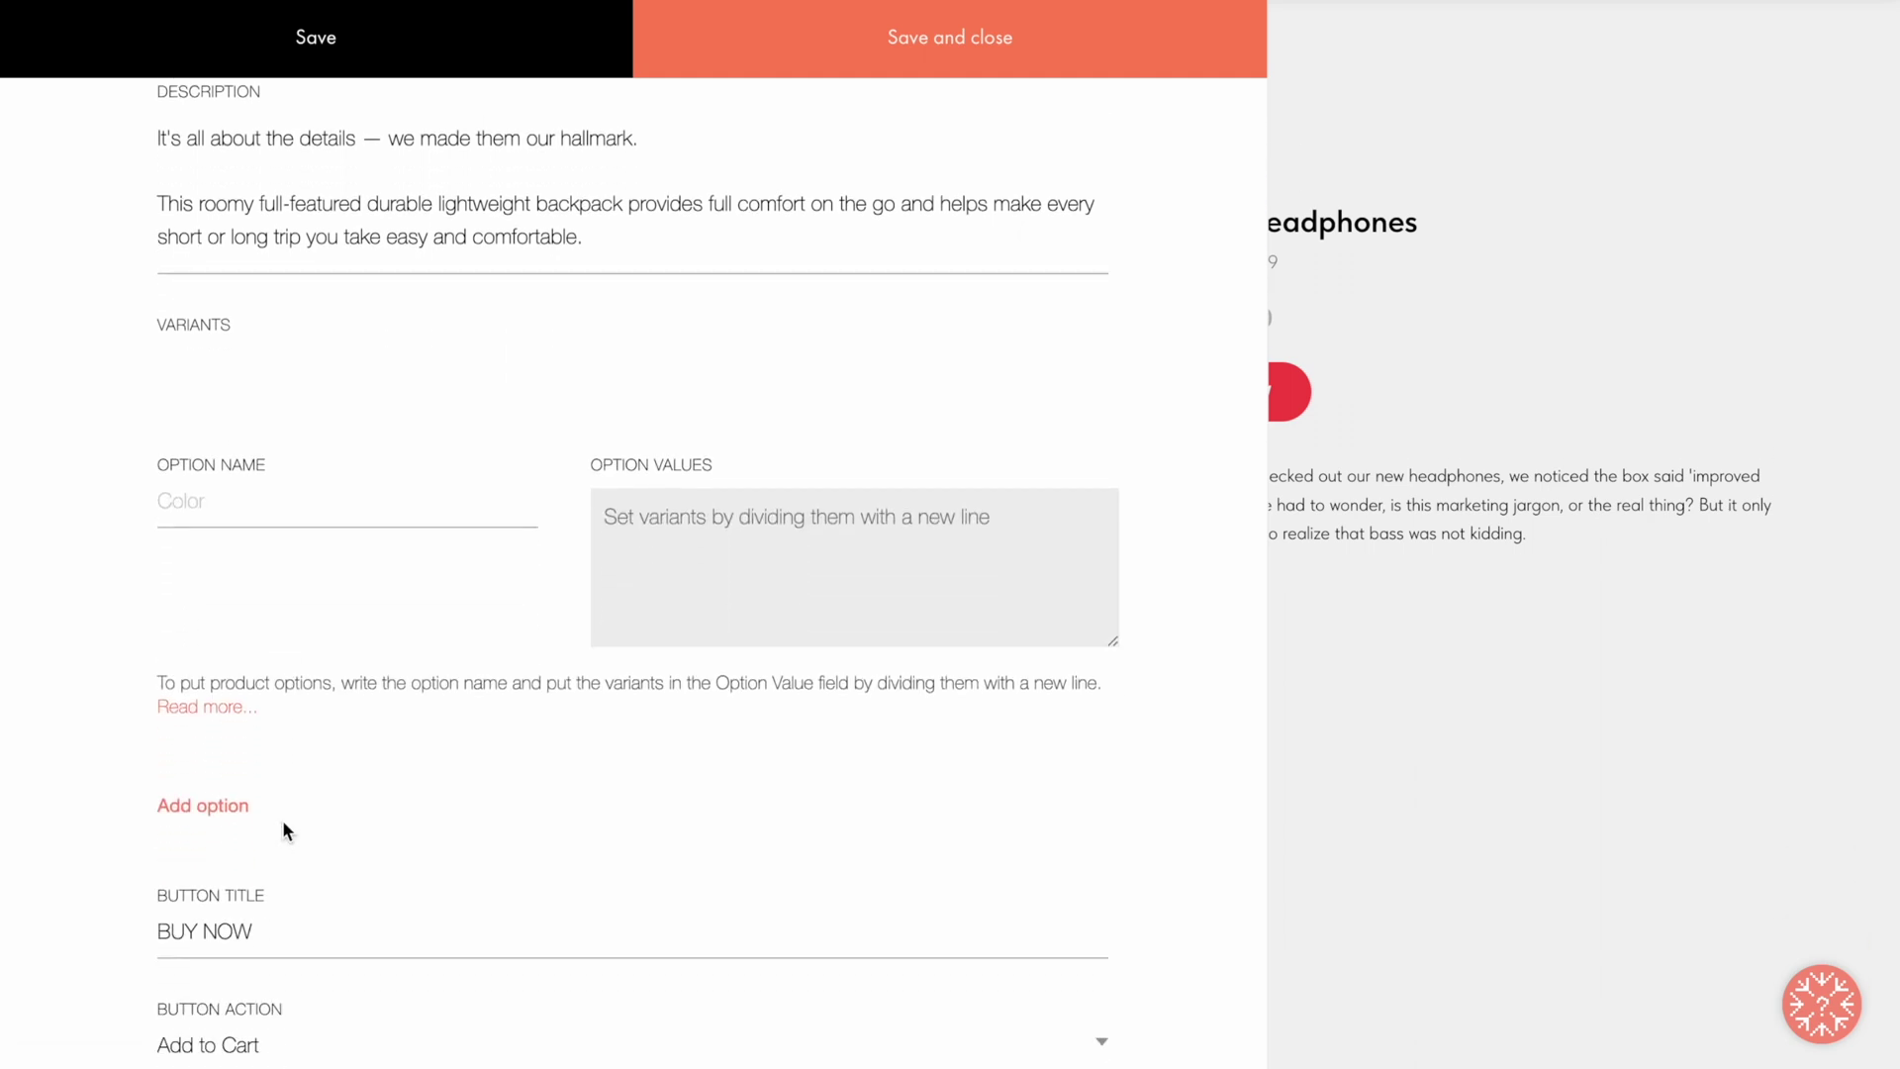
{"action": "left_click", "coordinate": [306, 500]}
{"action": "type", "text": "Color"}
{"action": "left_click", "coordinate": [614, 515]}
{"action": "type", "text": "Blue Black"}
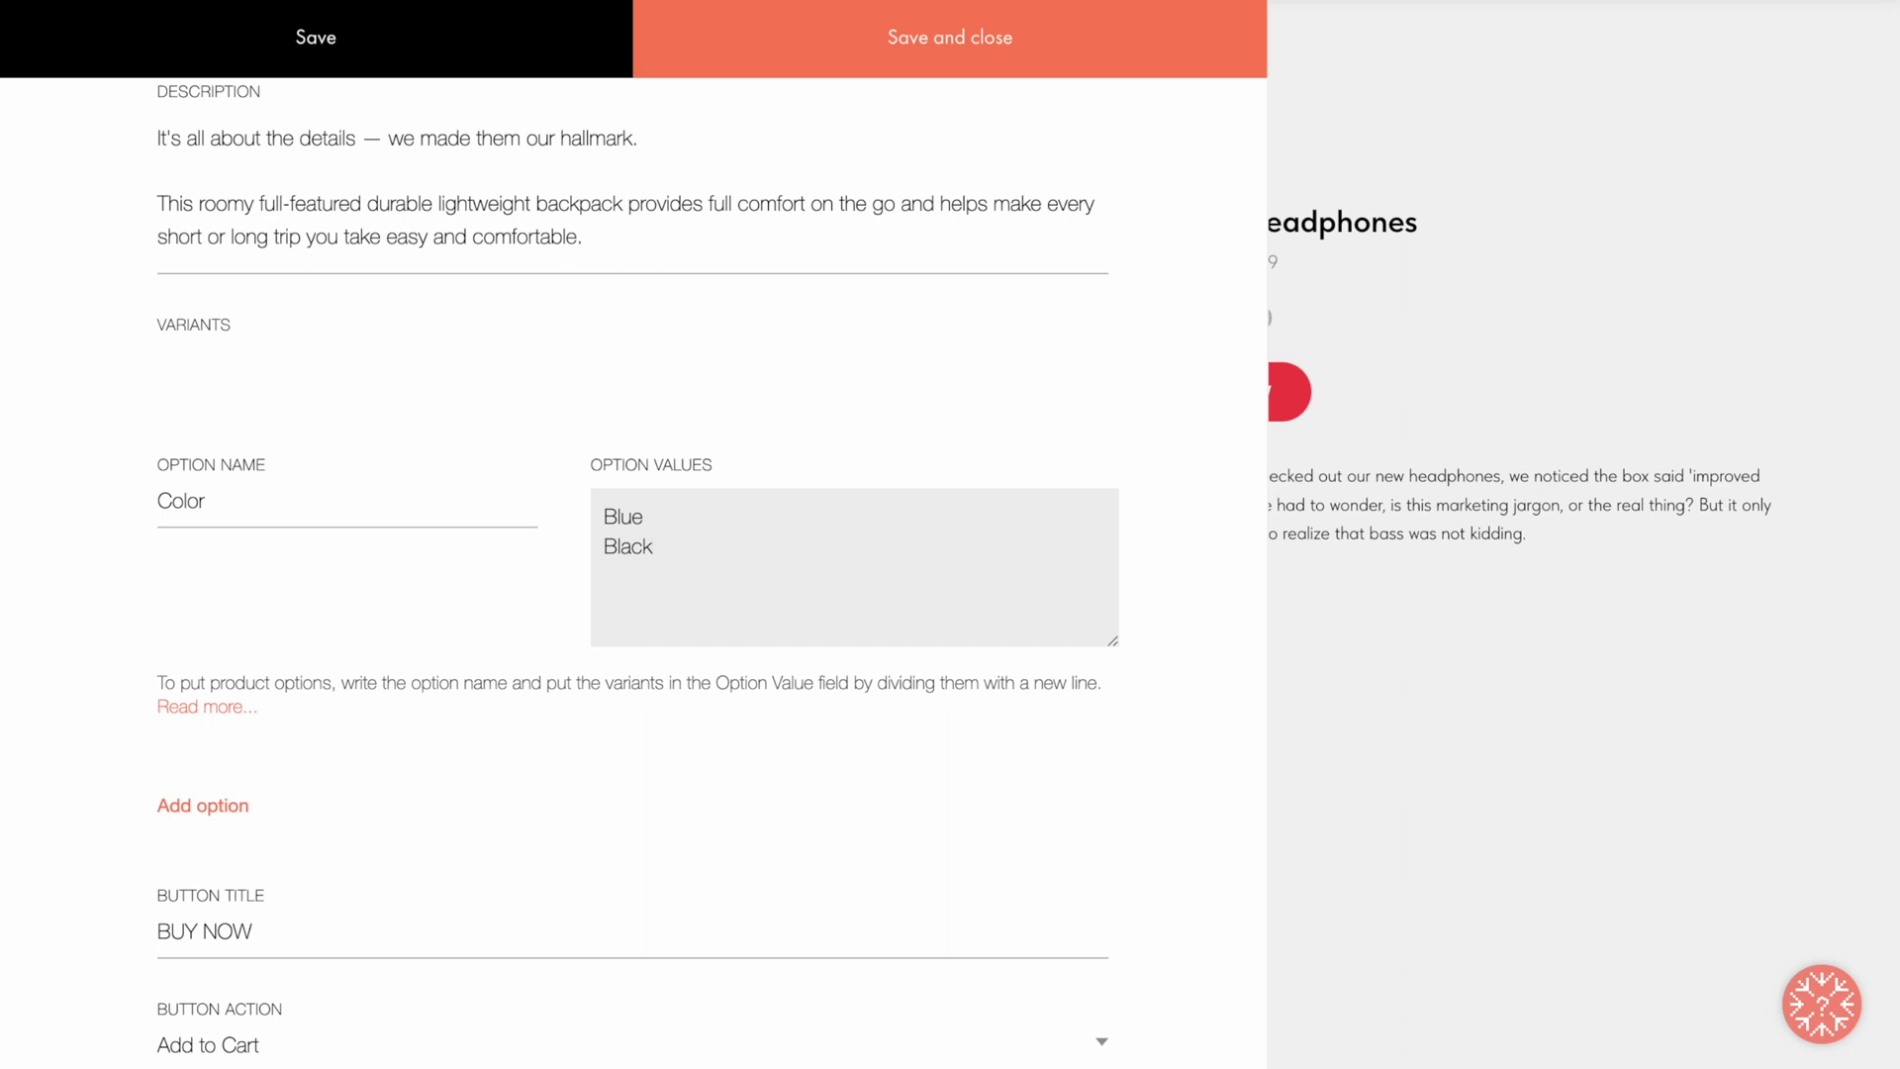
Step: Rewrite the Color values as Blue=70 and Black=80 and expand the Read more help
{"action": "key", "text": "ctrl+a"}
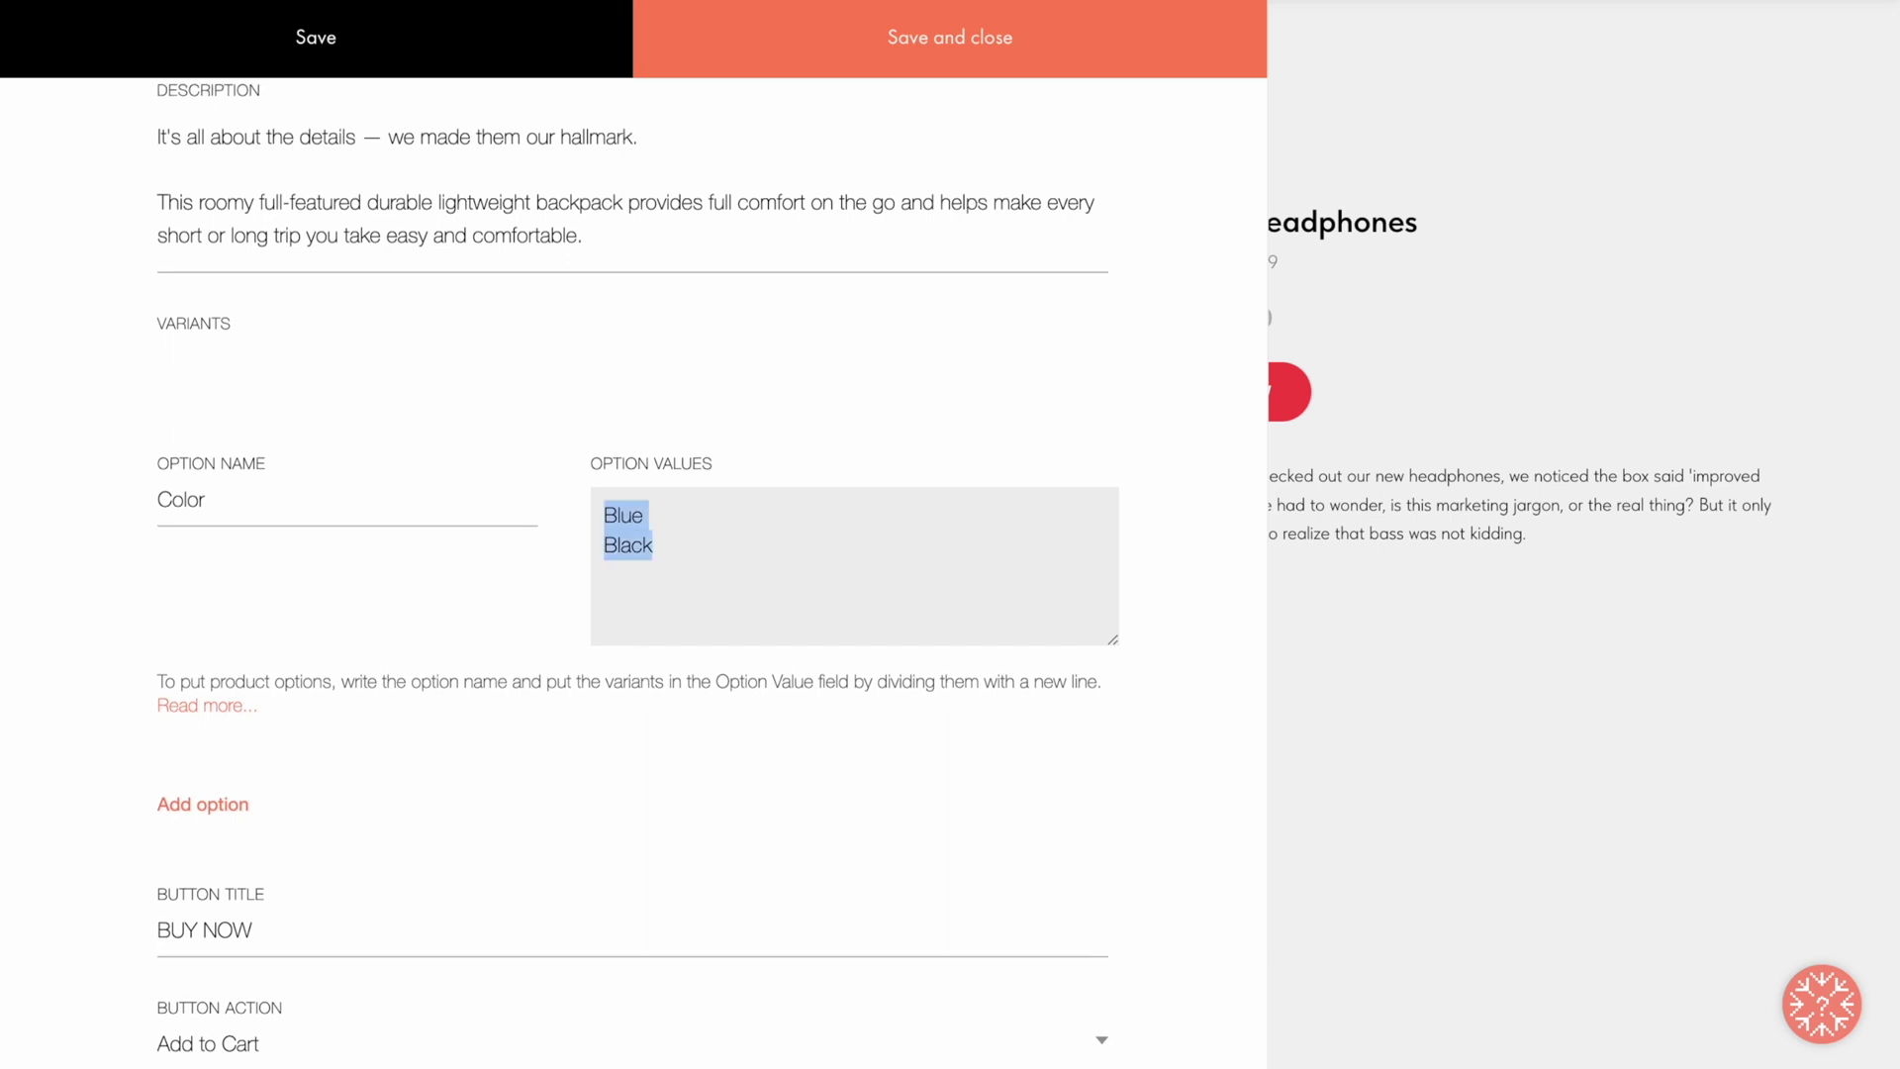
{"action": "type", "text": "Blue=70 Black=80"}
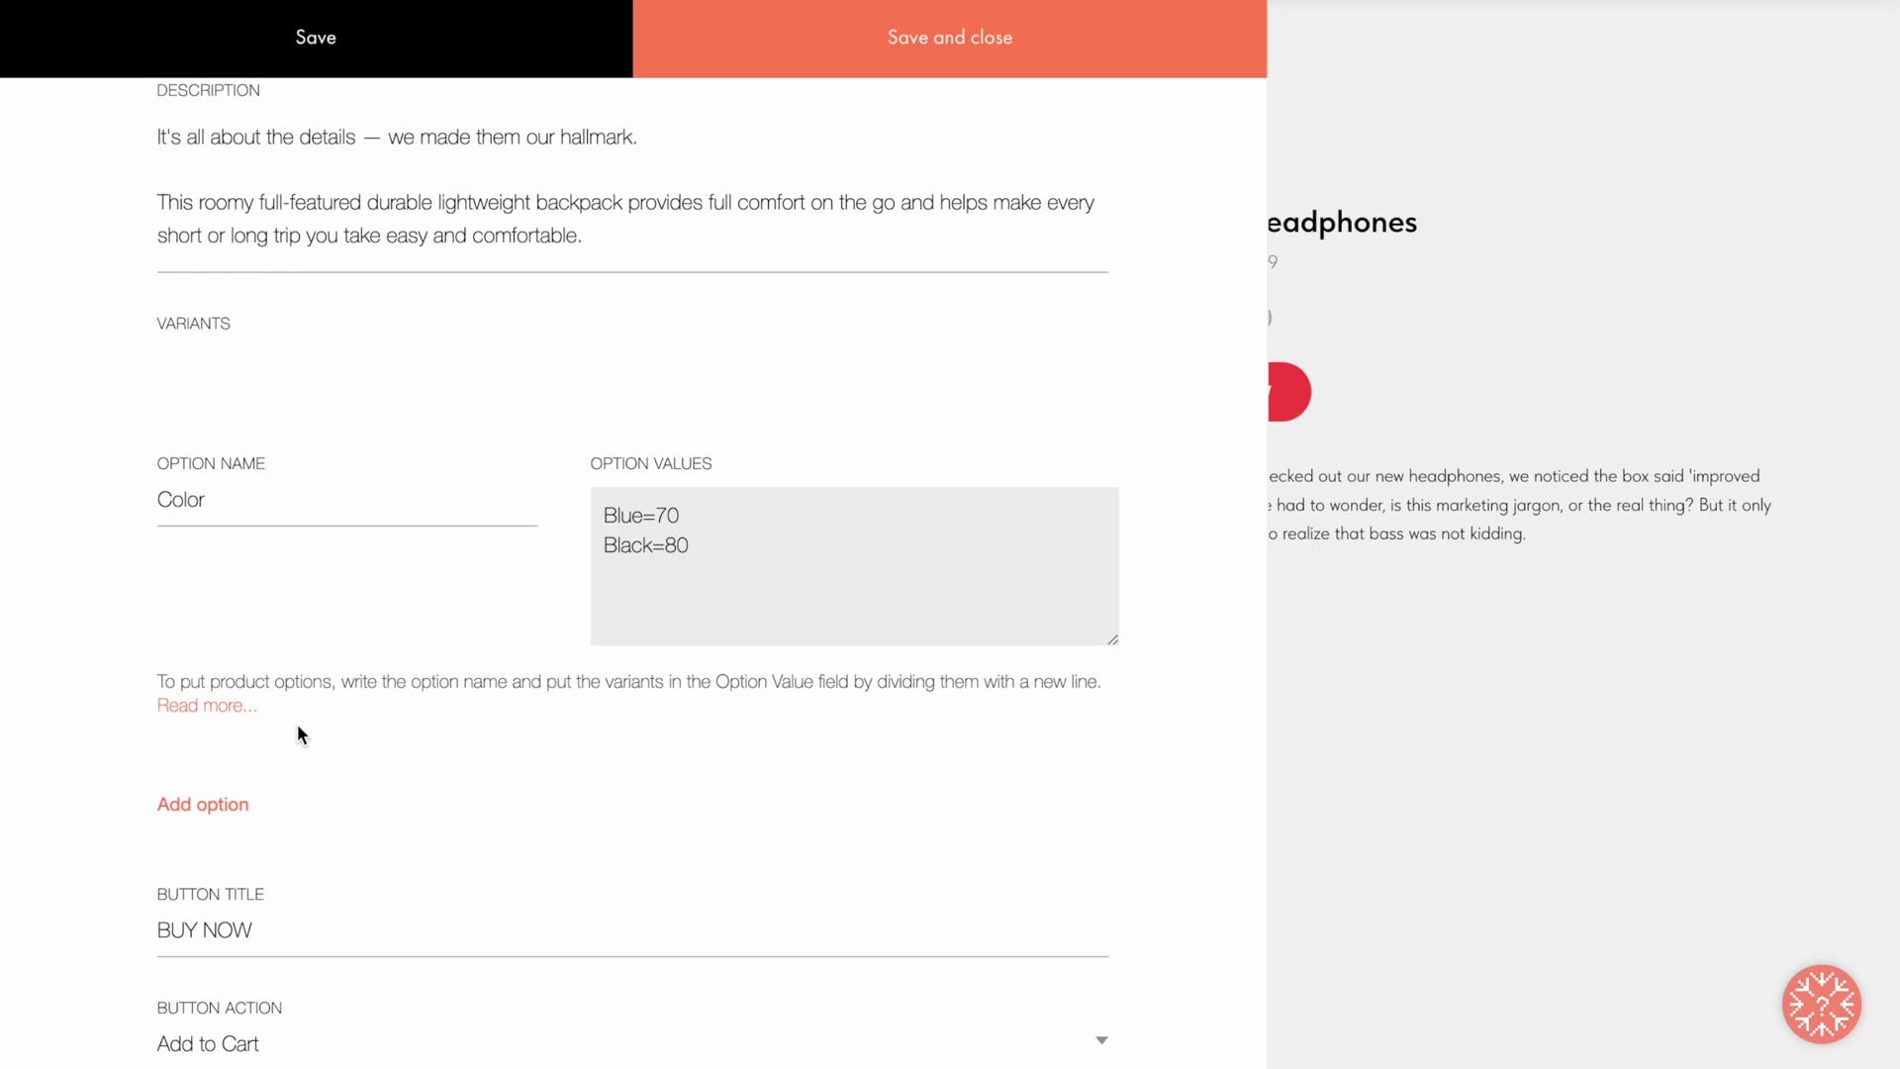
{"action": "left_click", "coordinate": [205, 707]}
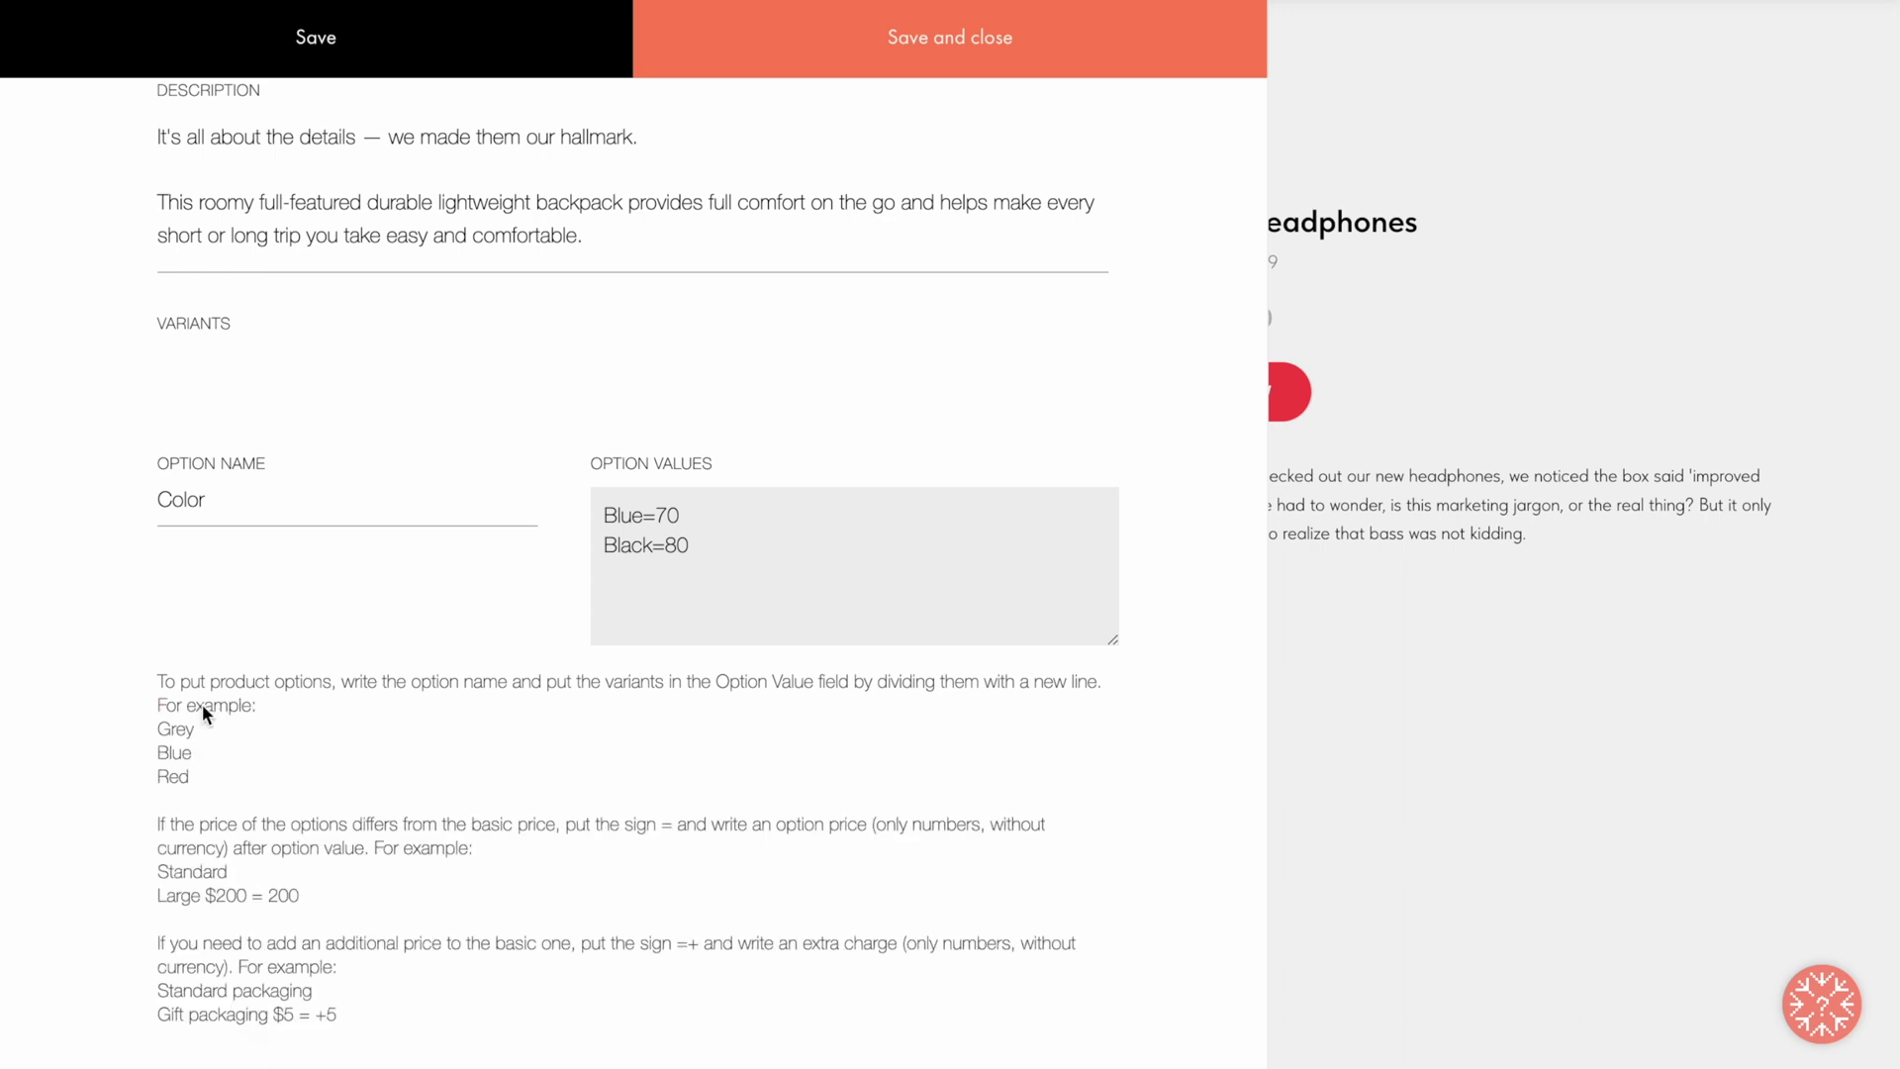
{"action": "scroll", "coordinate": [203, 706], "scroll_direction": "down", "scroll_amount": 3}
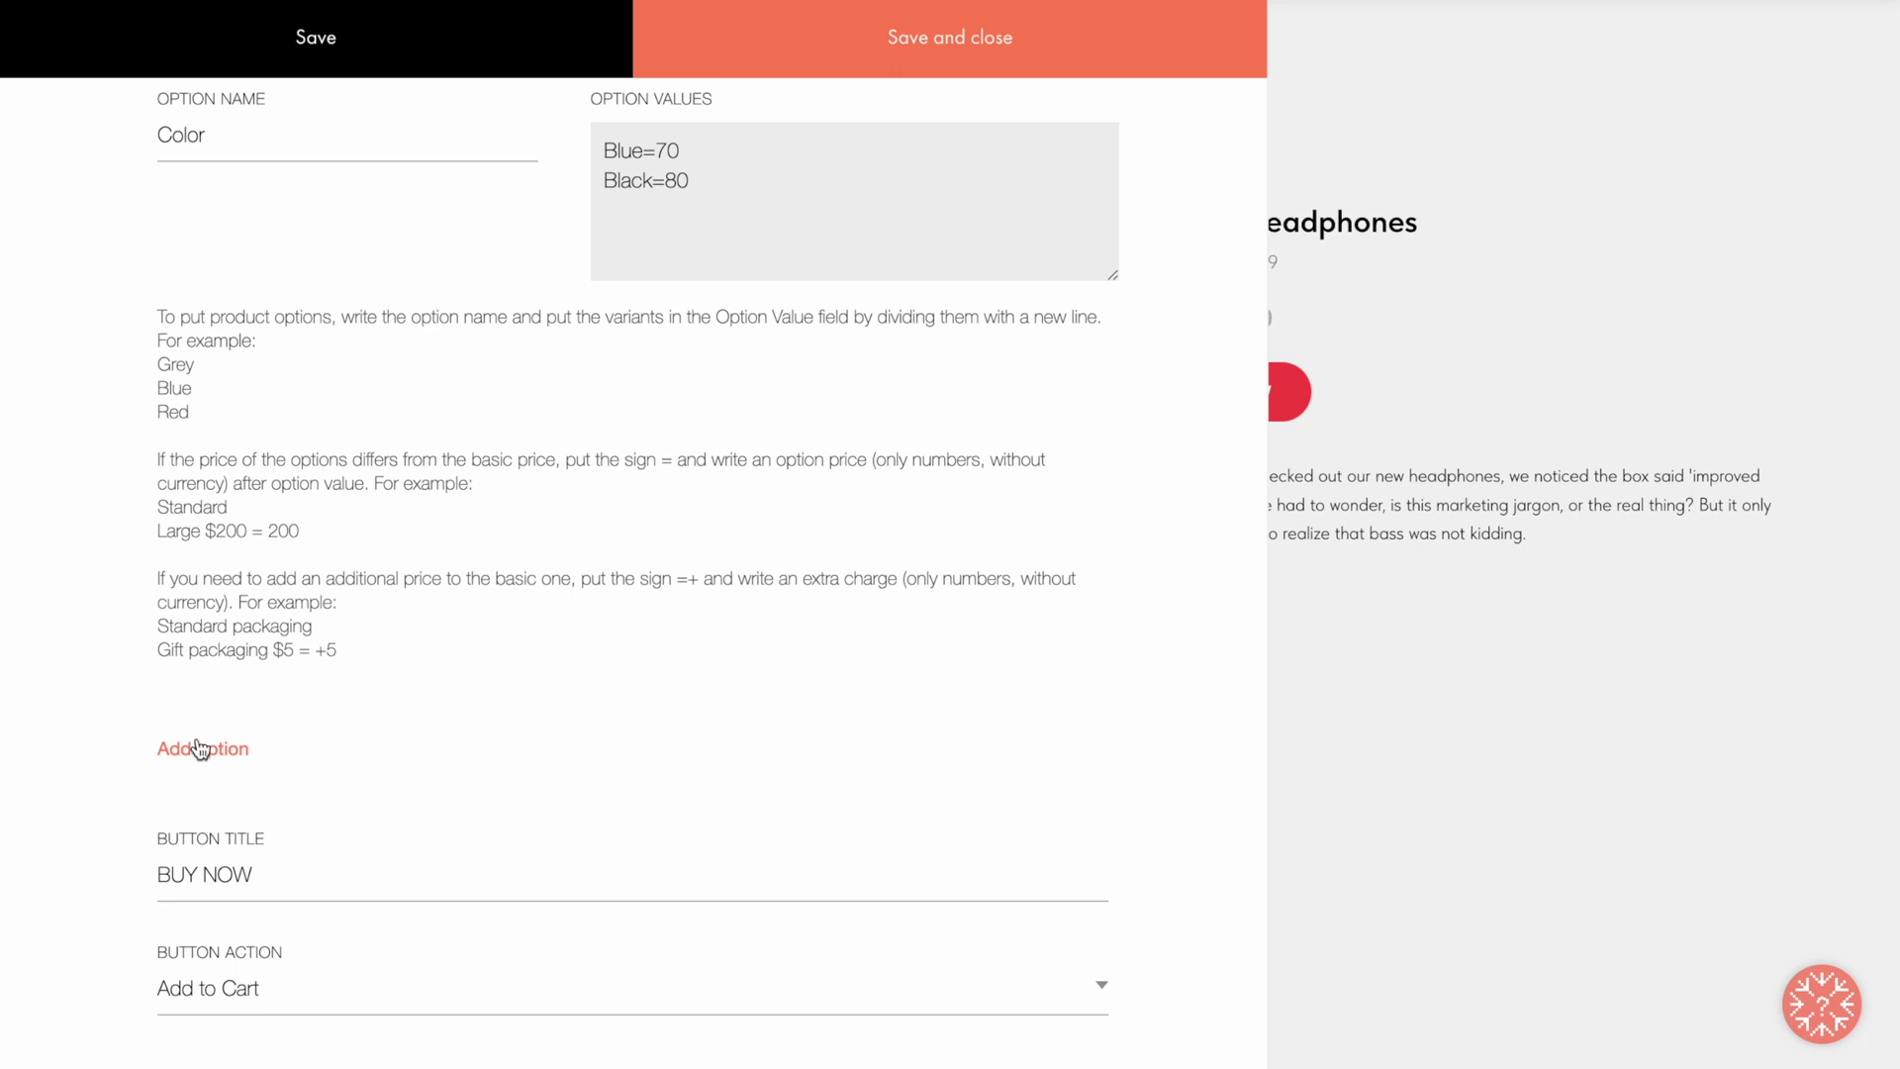
{"action": "left_click", "coordinate": [201, 750]}
Step: Add a second option, Extra laptop compartment, with no-compartment and +$15 choices, and save
{"action": "scroll", "coordinate": [200, 730], "scroll_direction": "down", "scroll_amount": 3}
{"action": "left_click", "coordinate": [211, 560]}
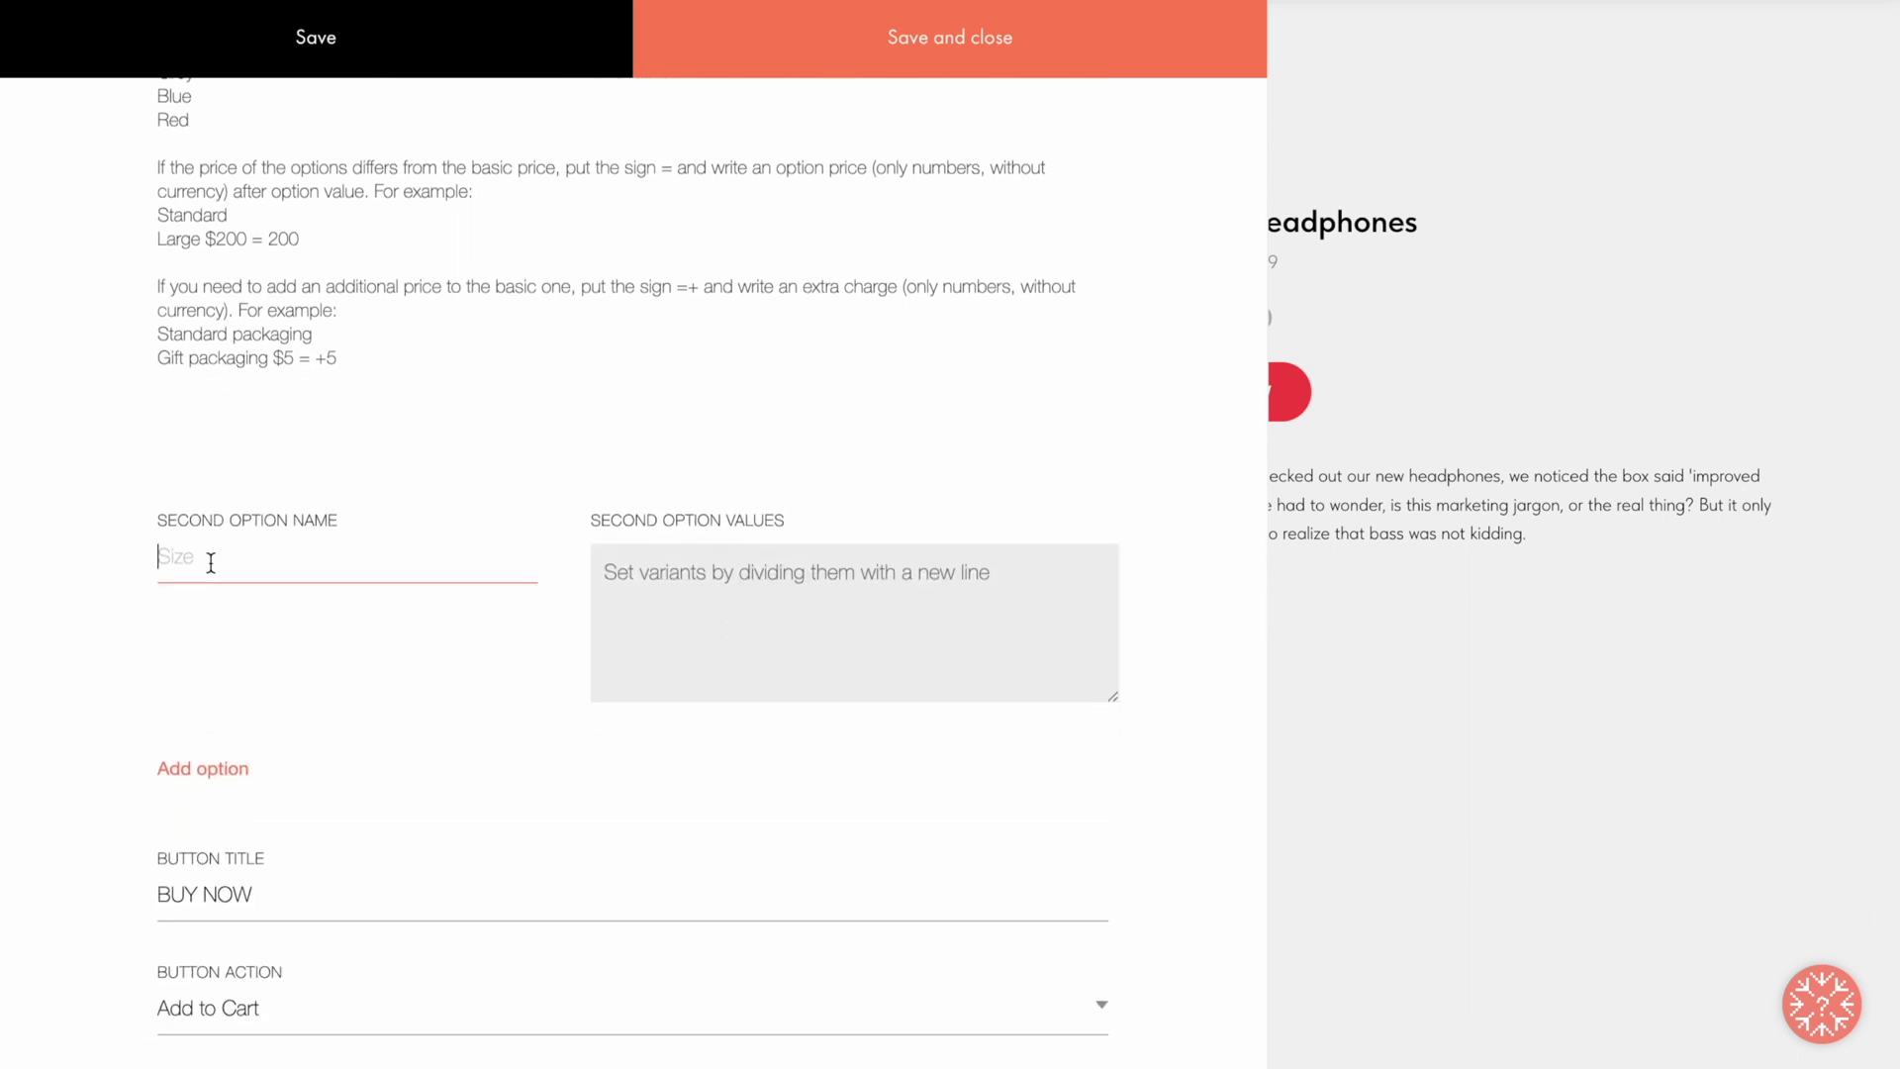
{"action": "type", "text": "Extra laptop compartment"}
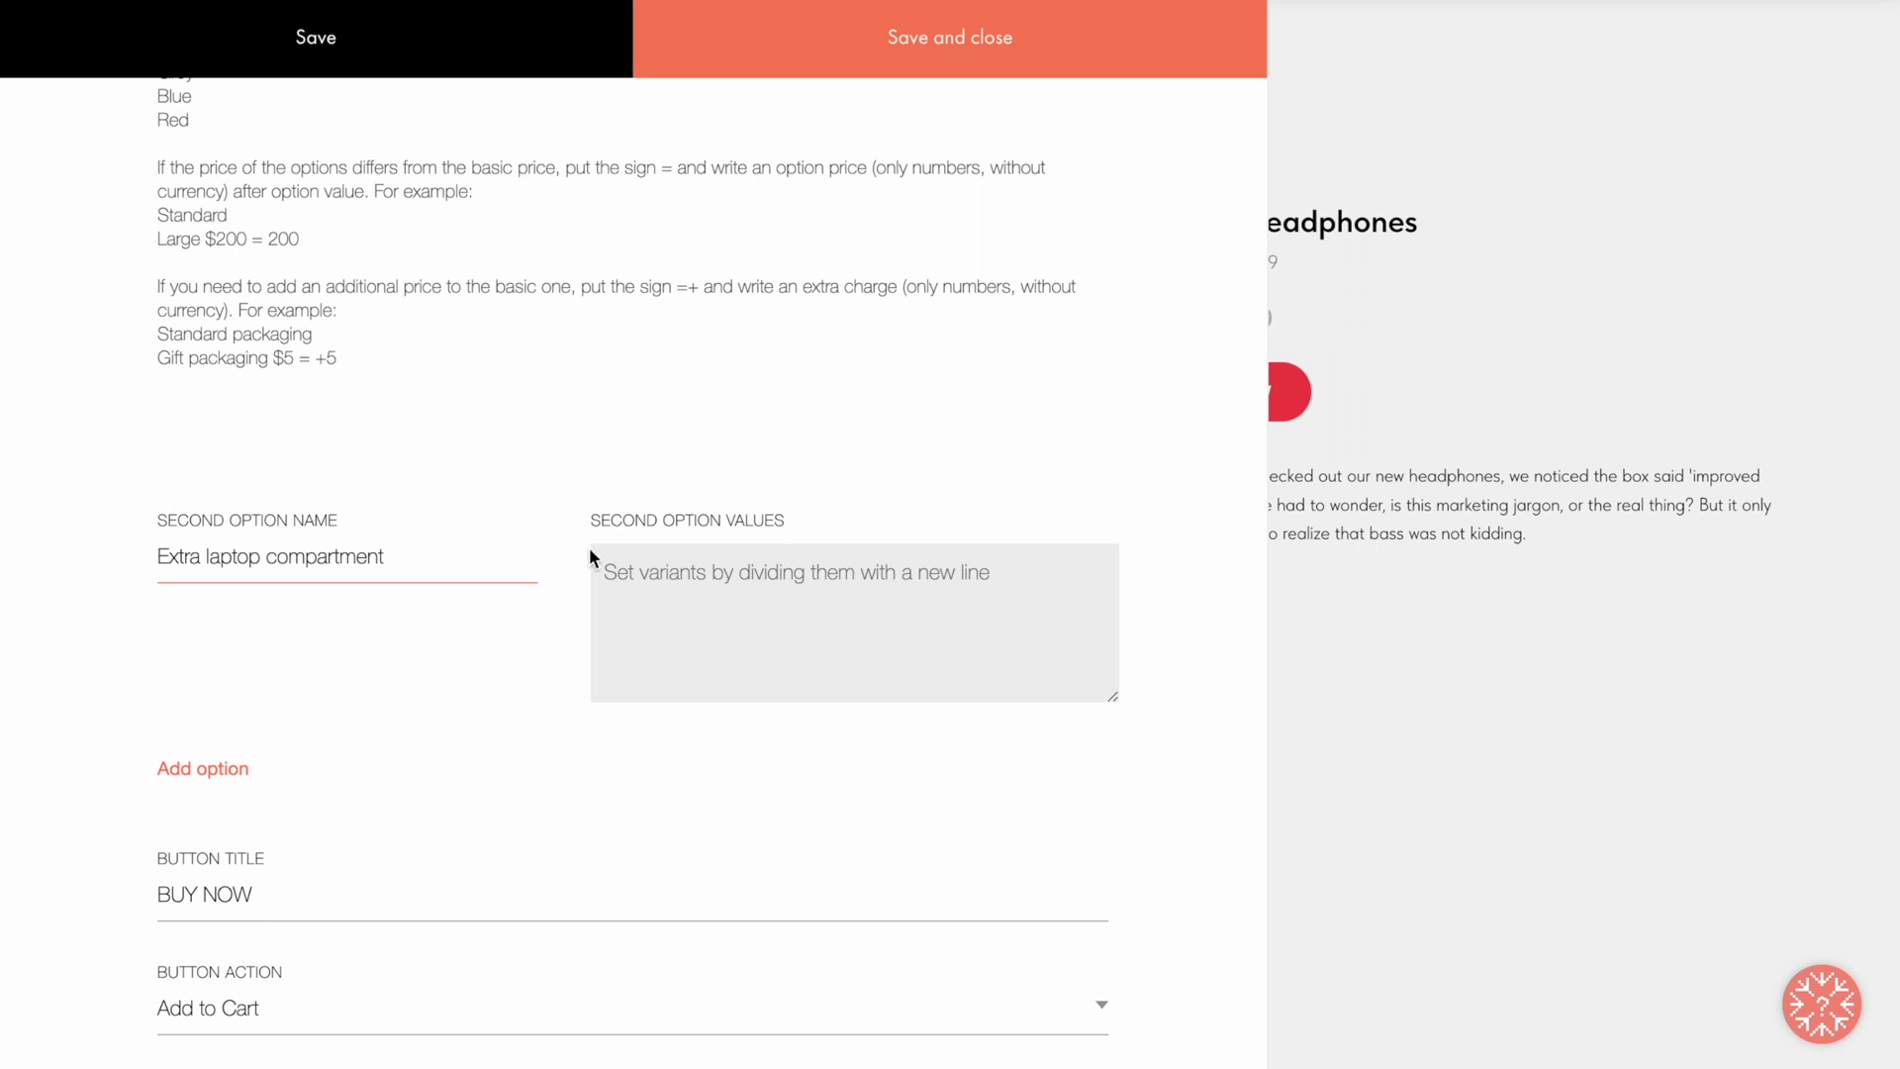
{"action": "left_click", "coordinate": [627, 570]}
{"action": "type", "text": "No laptop compartment"}
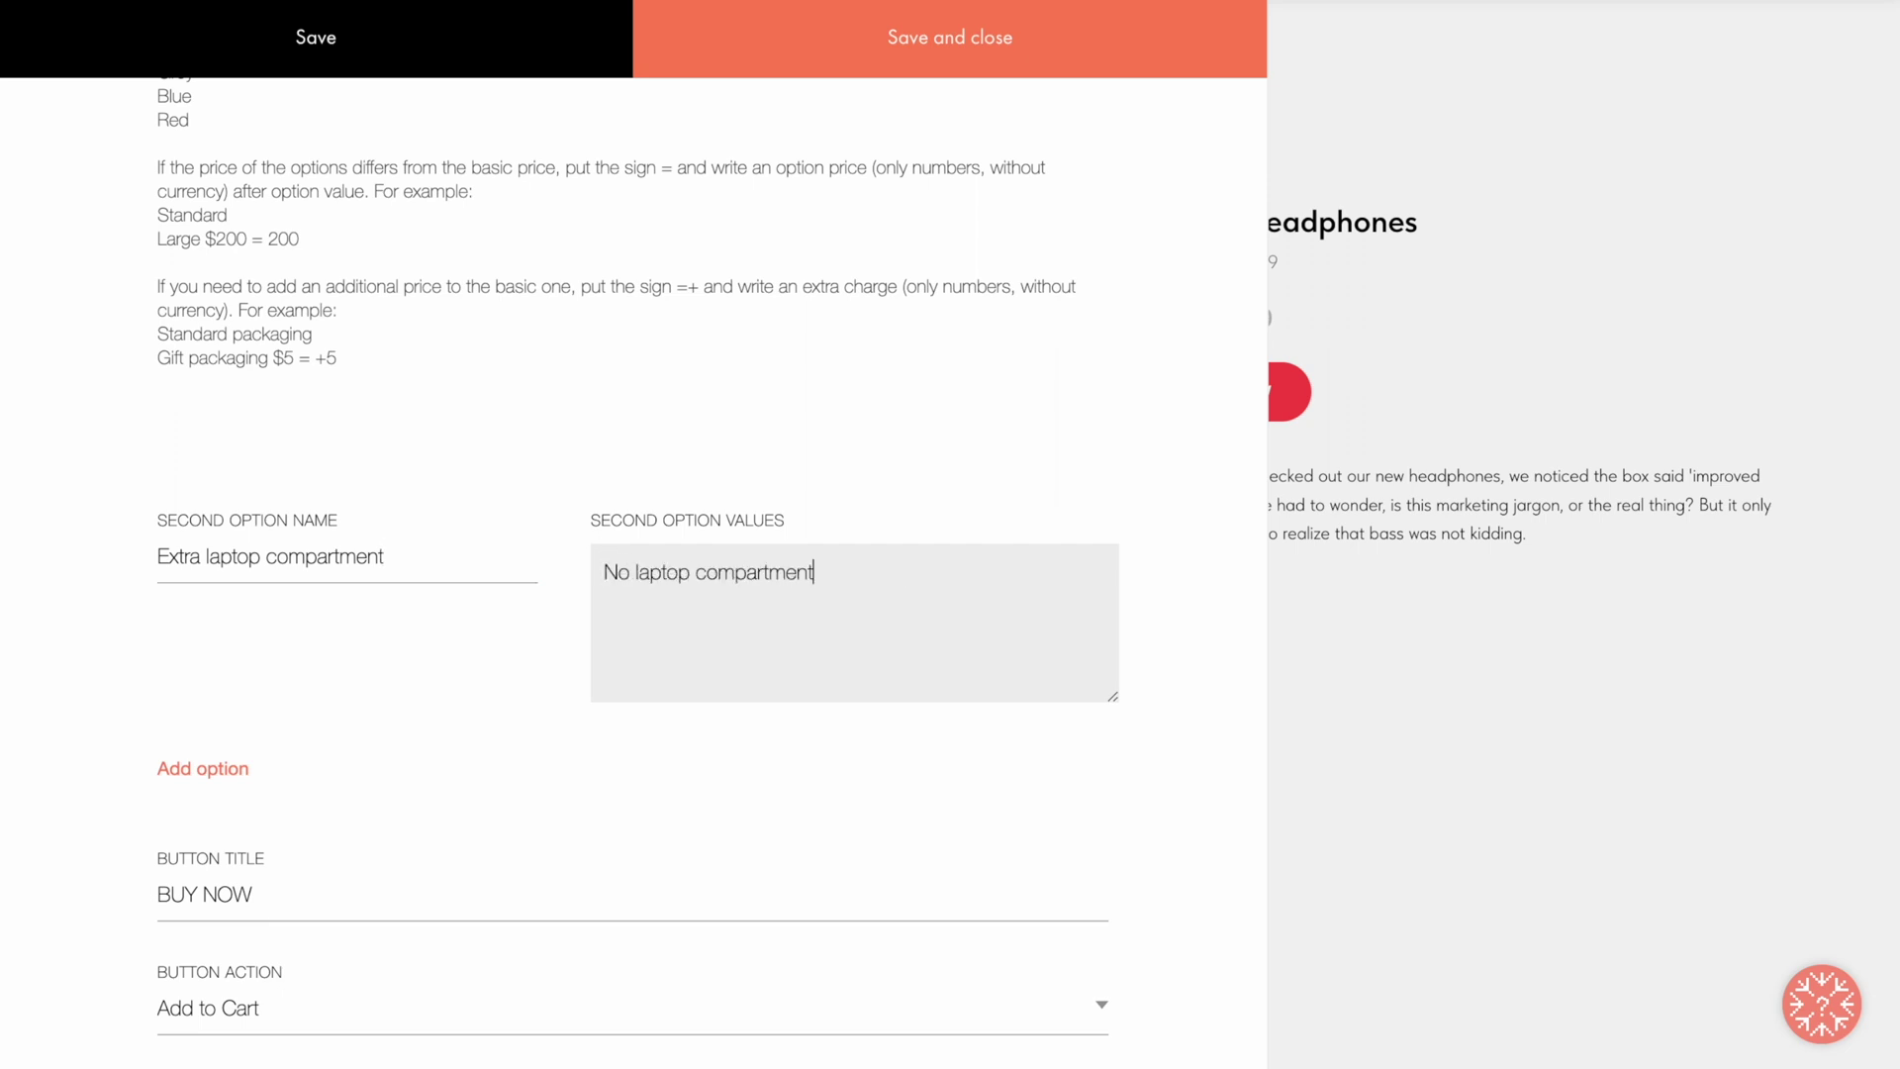
{"action": "key", "text": "Return"}
{"action": "type", "text": "One laptop compartment + $15= +15"}
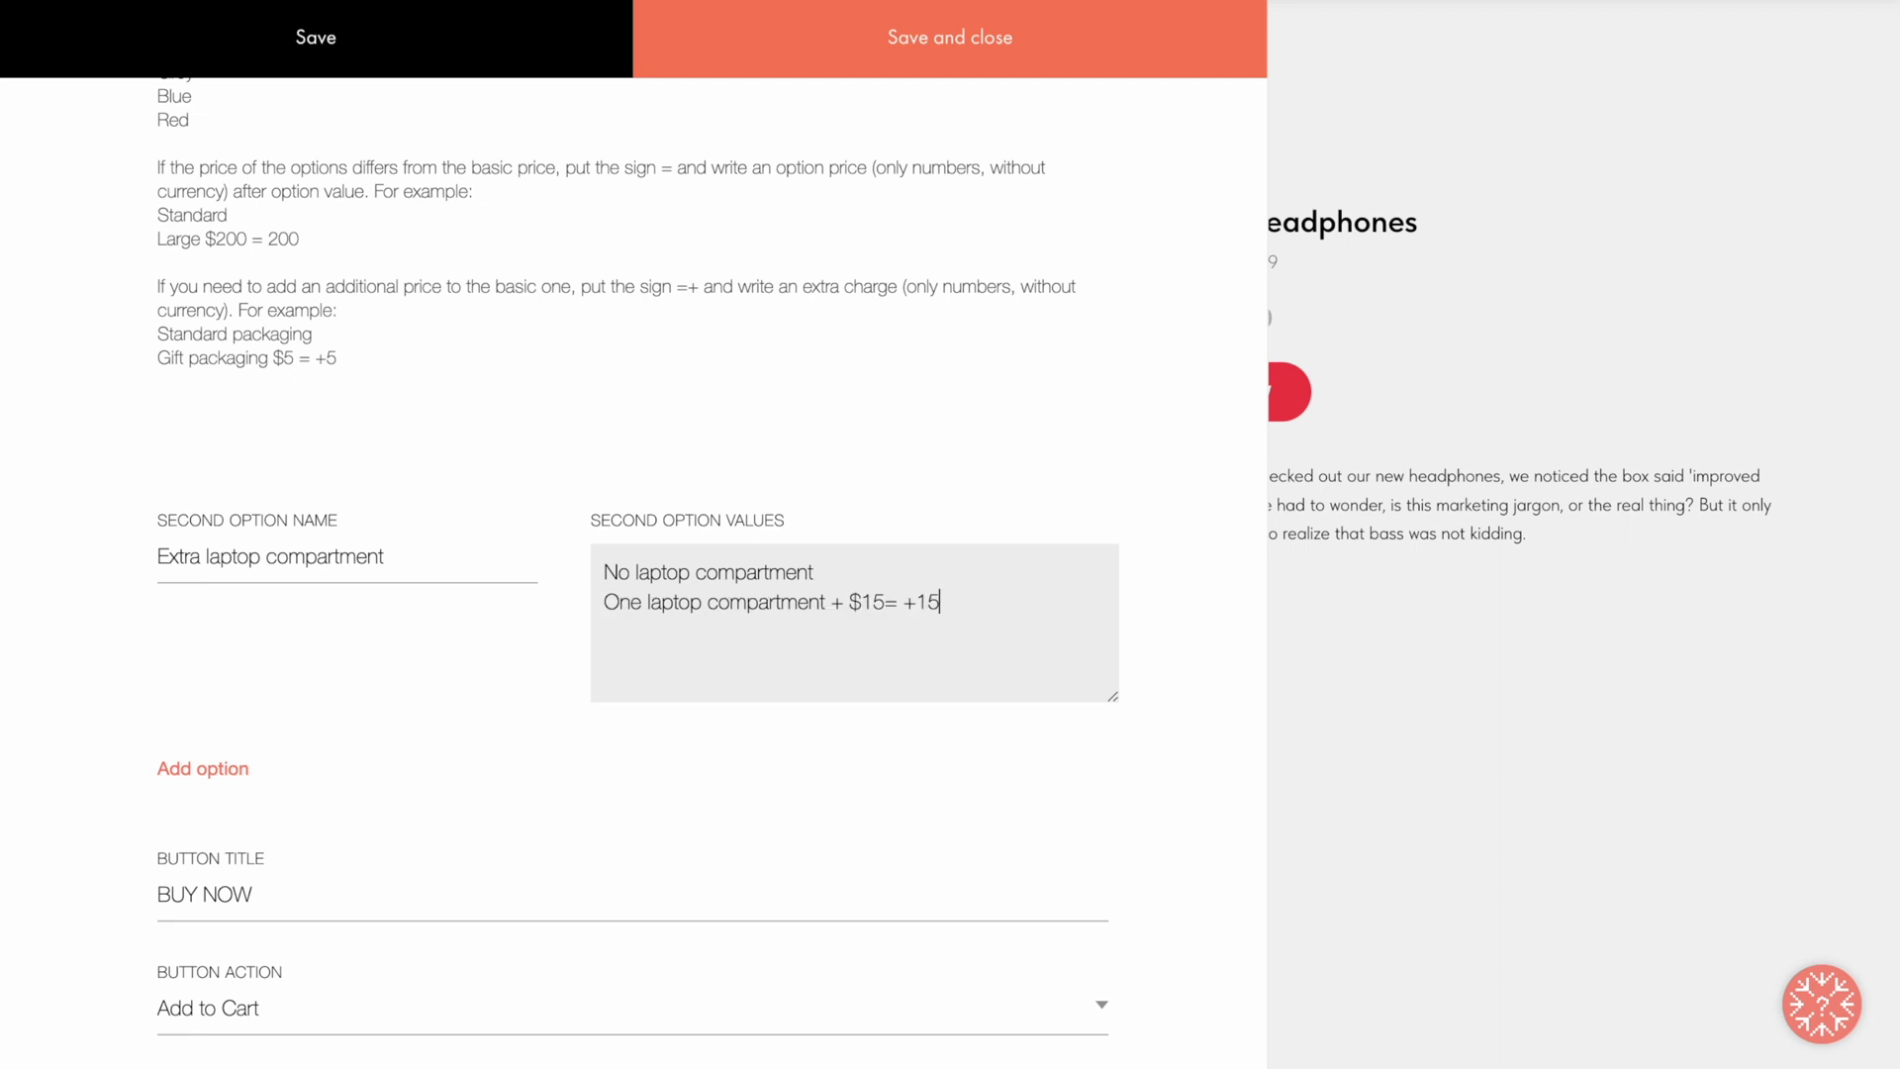
{"action": "left_click", "coordinate": [945, 39]}
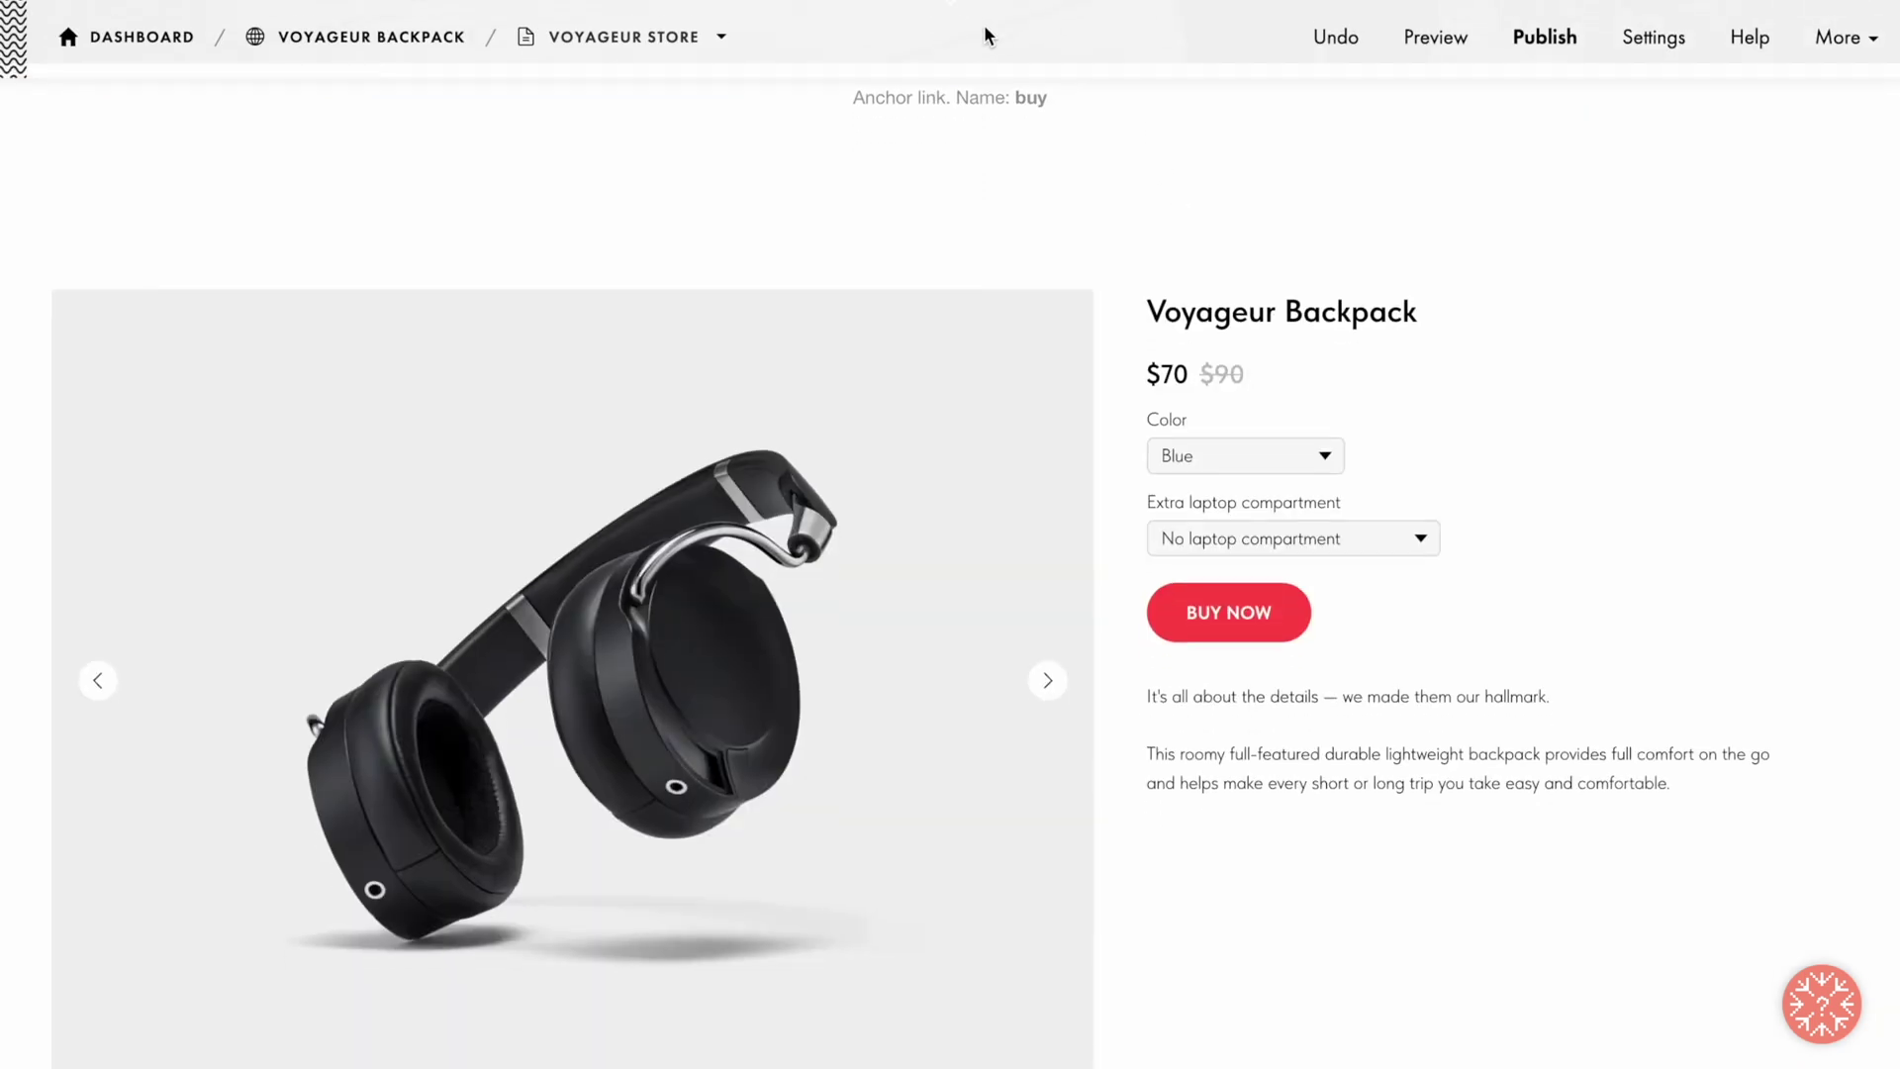
Step: Select Black and the +$15 laptop compartment on the card to confirm the $95 price
{"action": "left_click", "coordinate": [1324, 456]}
{"action": "left_click", "coordinate": [1261, 484]}
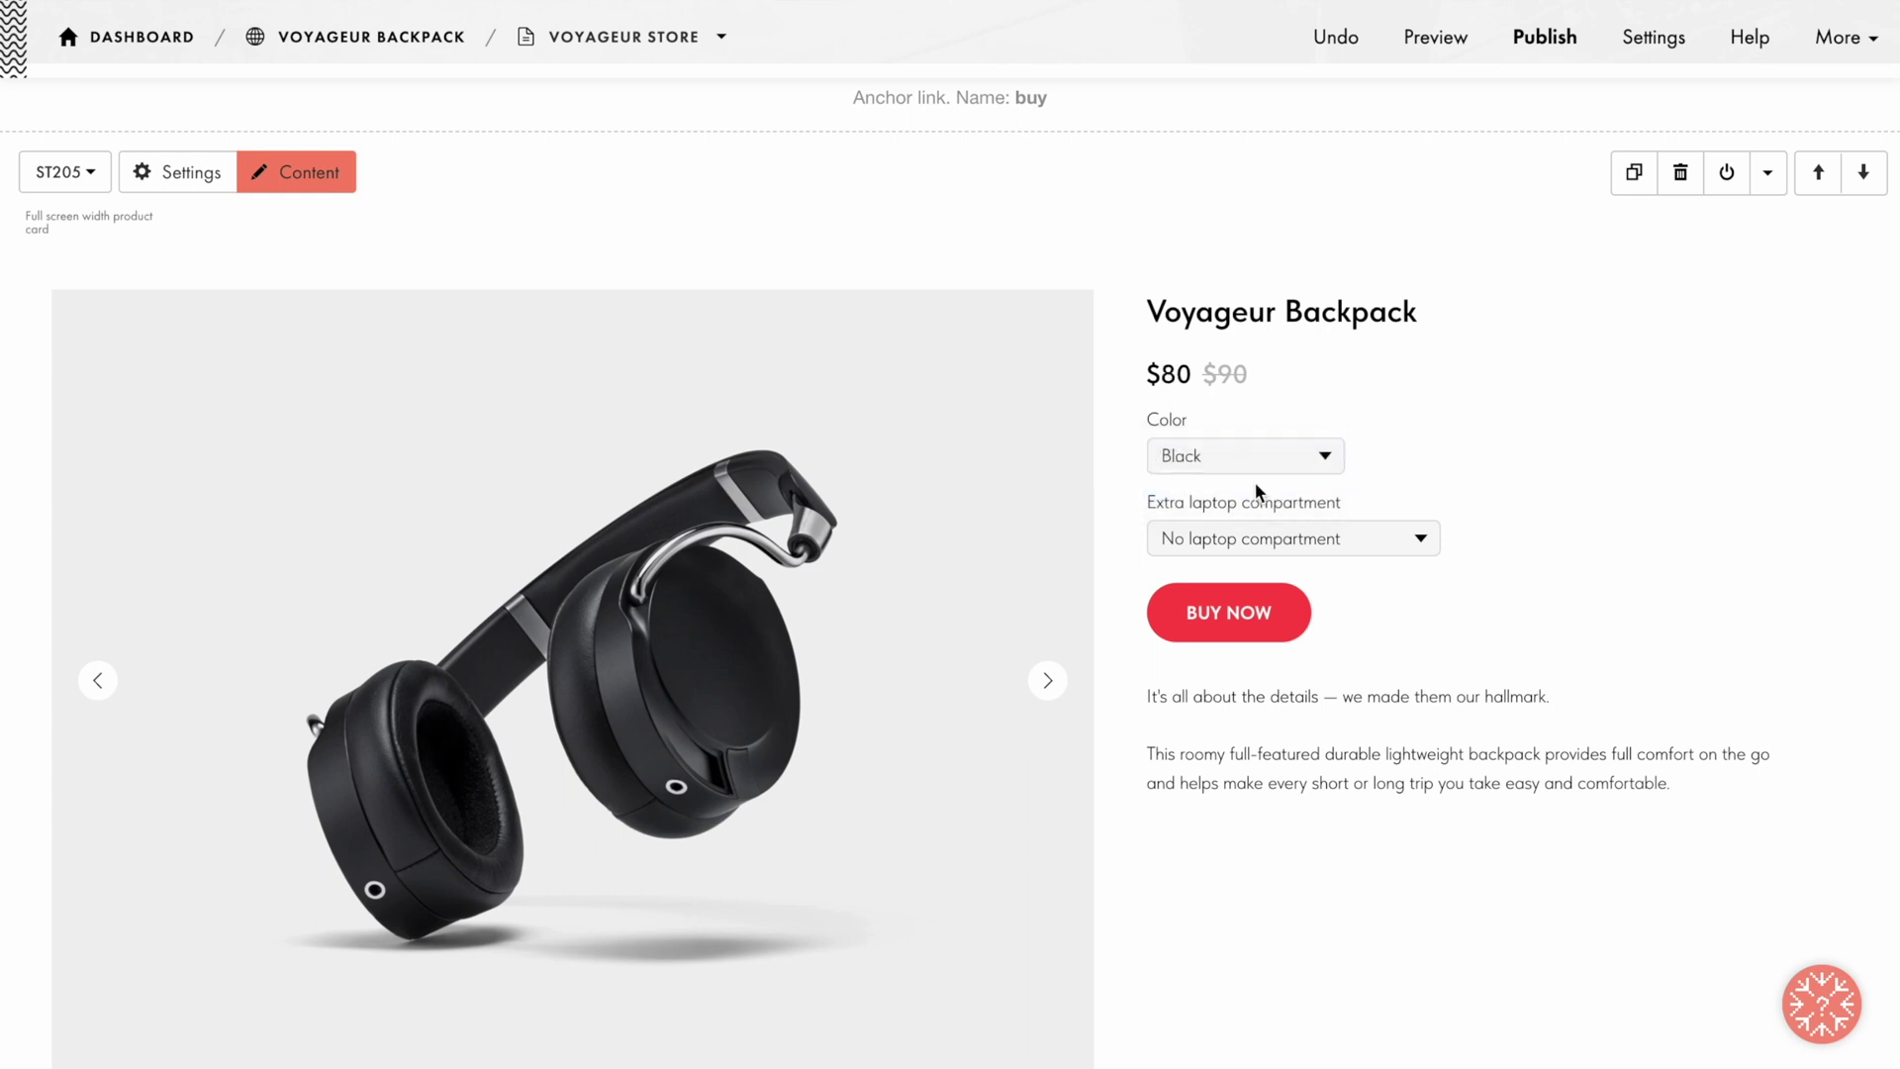
{"action": "left_click", "coordinate": [1421, 543]}
{"action": "left_click", "coordinate": [1384, 570]}
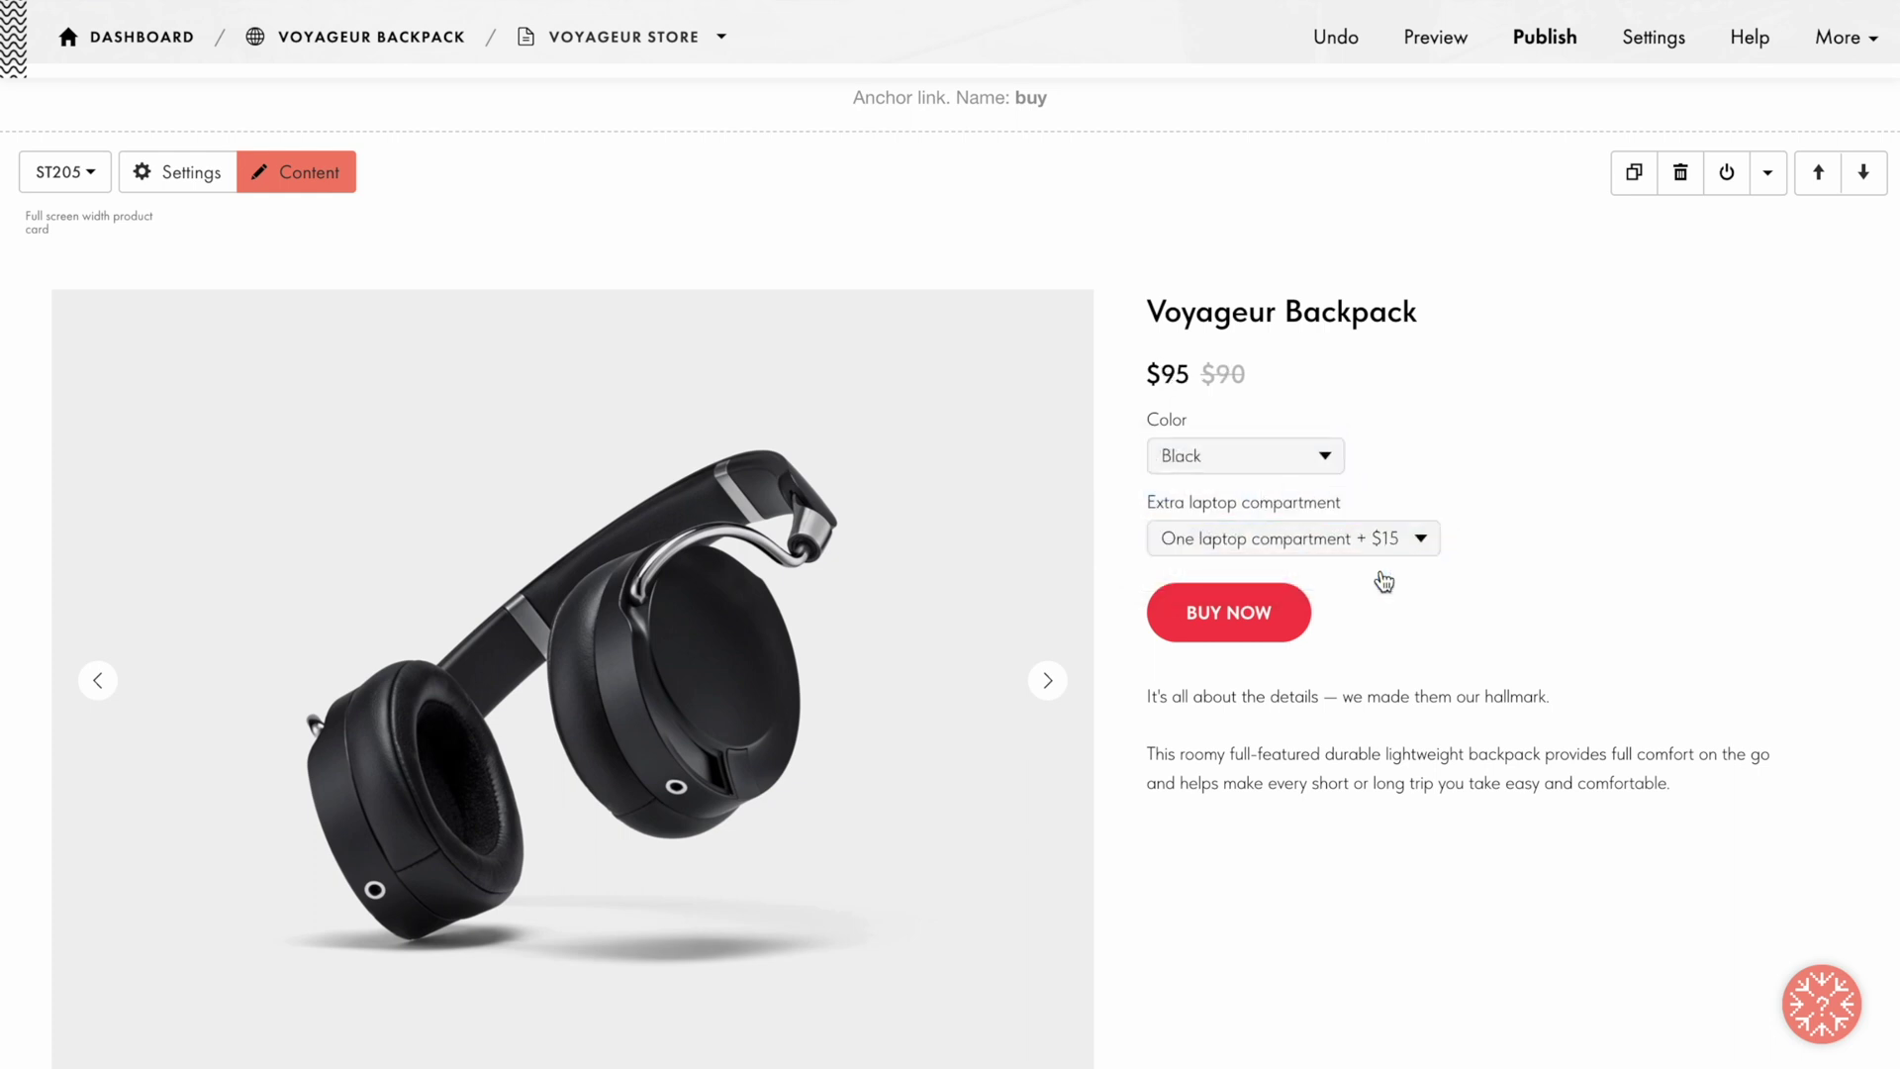
{"action": "left_click", "coordinate": [301, 170]}
Step: Rename the button from BUY NOW to Add to cart, keeping the Add to Cart action
{"action": "scroll", "coordinate": [302, 171], "scroll_direction": "down", "scroll_amount": 4}
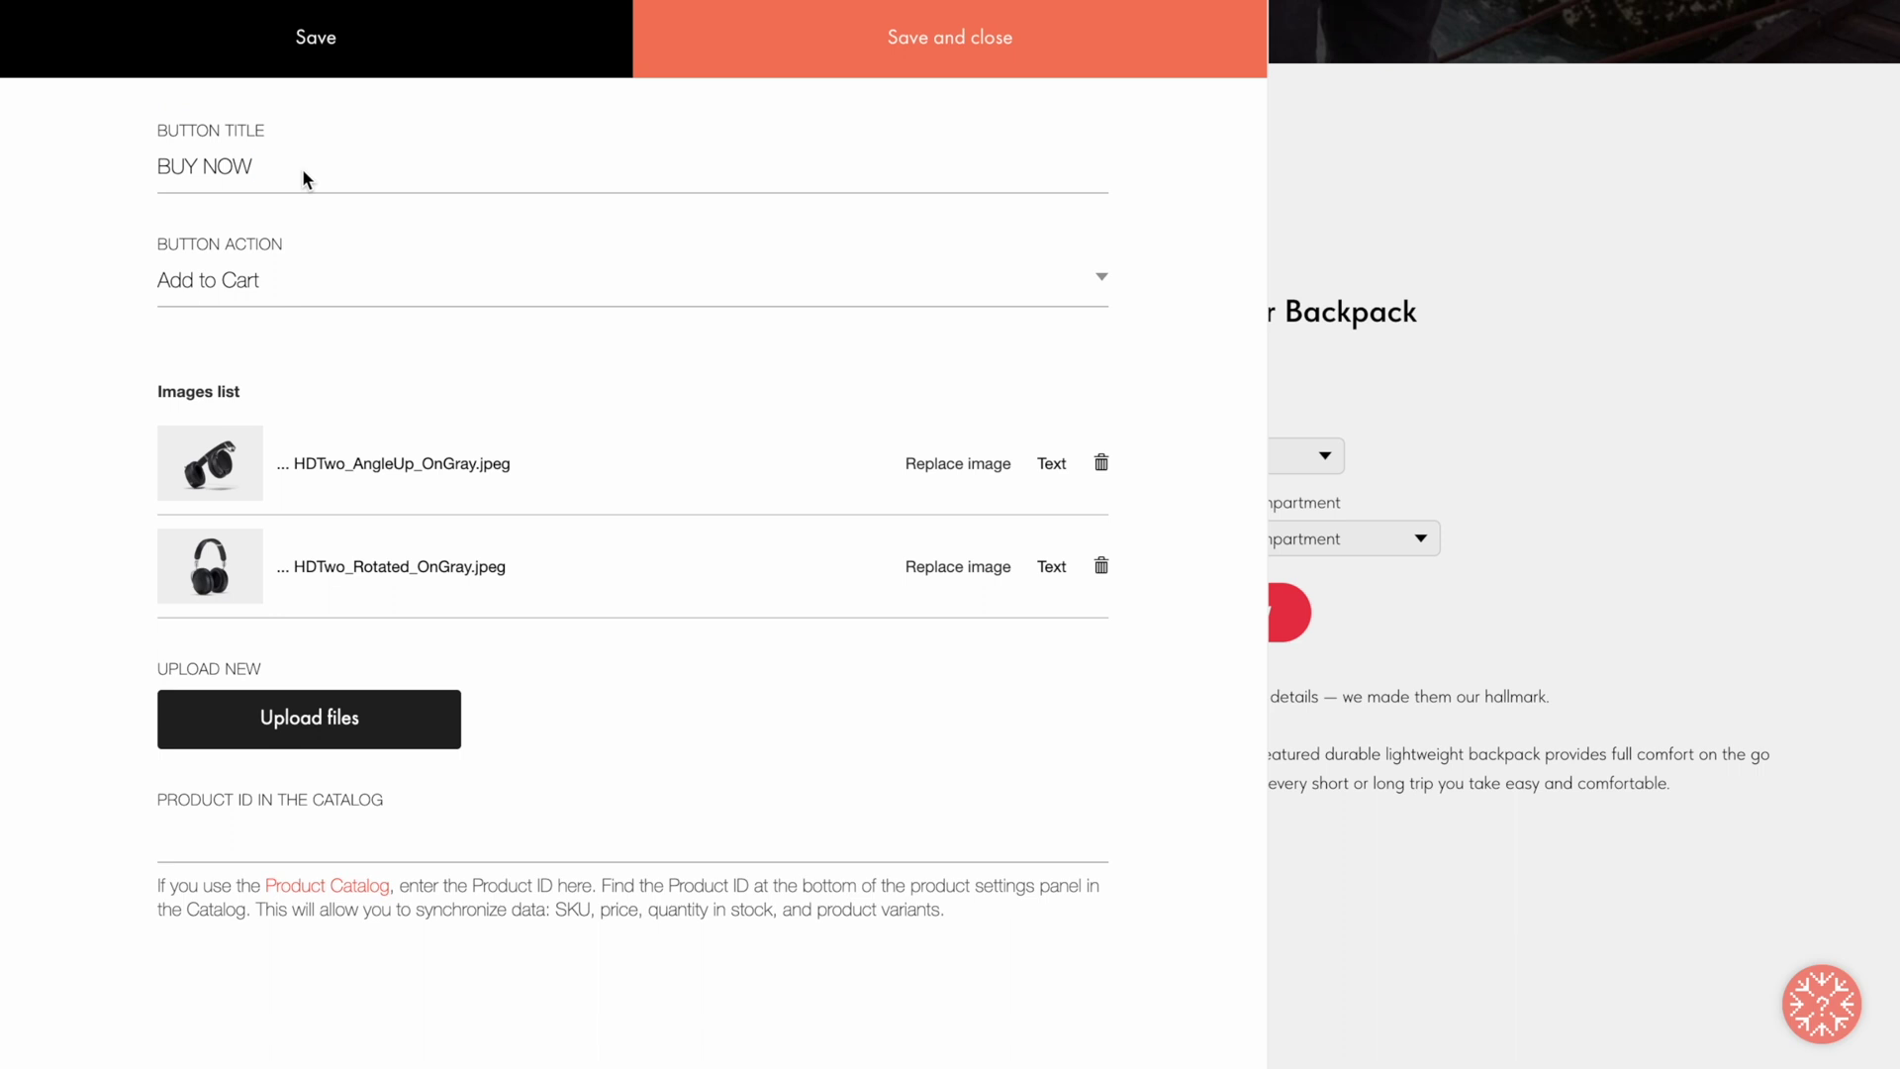
{"action": "triple_click", "coordinate": [303, 171]}
{"action": "type", "text": "Add to cart"}
{"action": "left_click", "coordinate": [347, 277]}
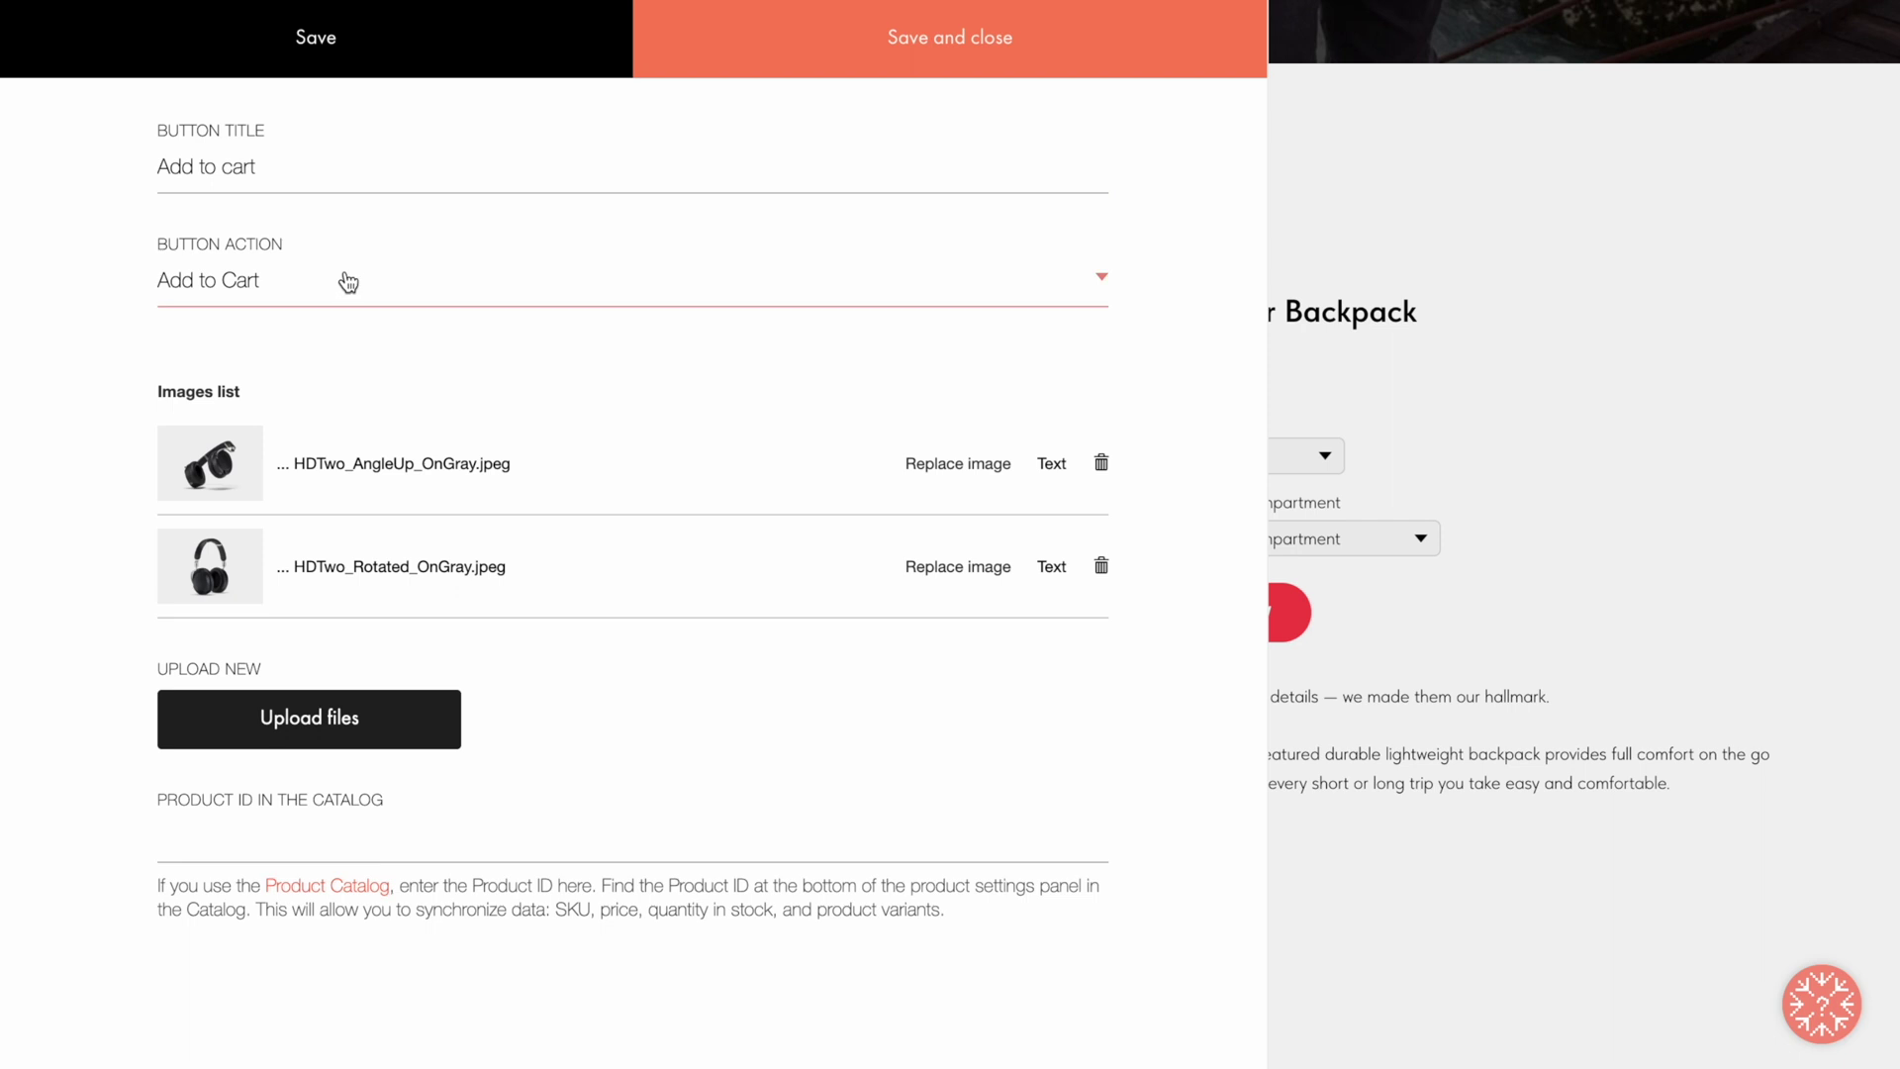
{"action": "left_click", "coordinate": [347, 283]}
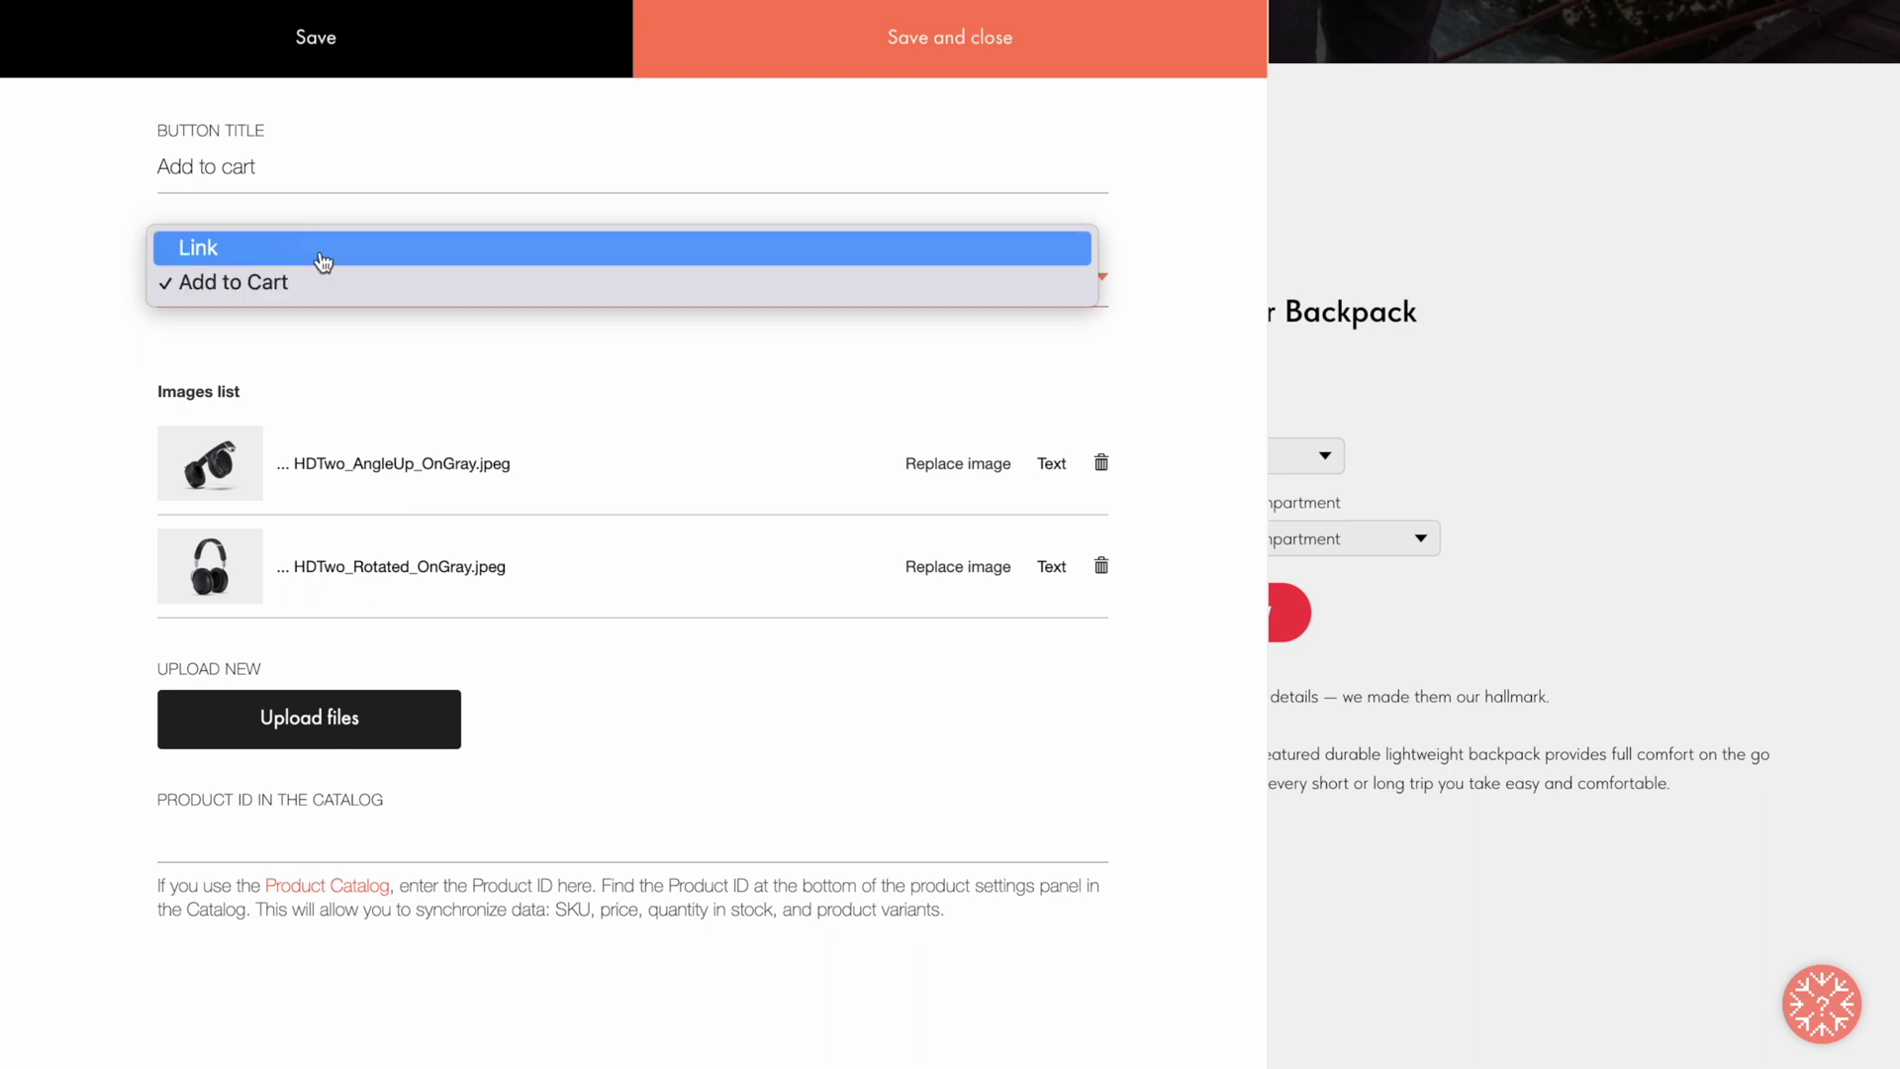
{"action": "left_click", "coordinate": [323, 250]}
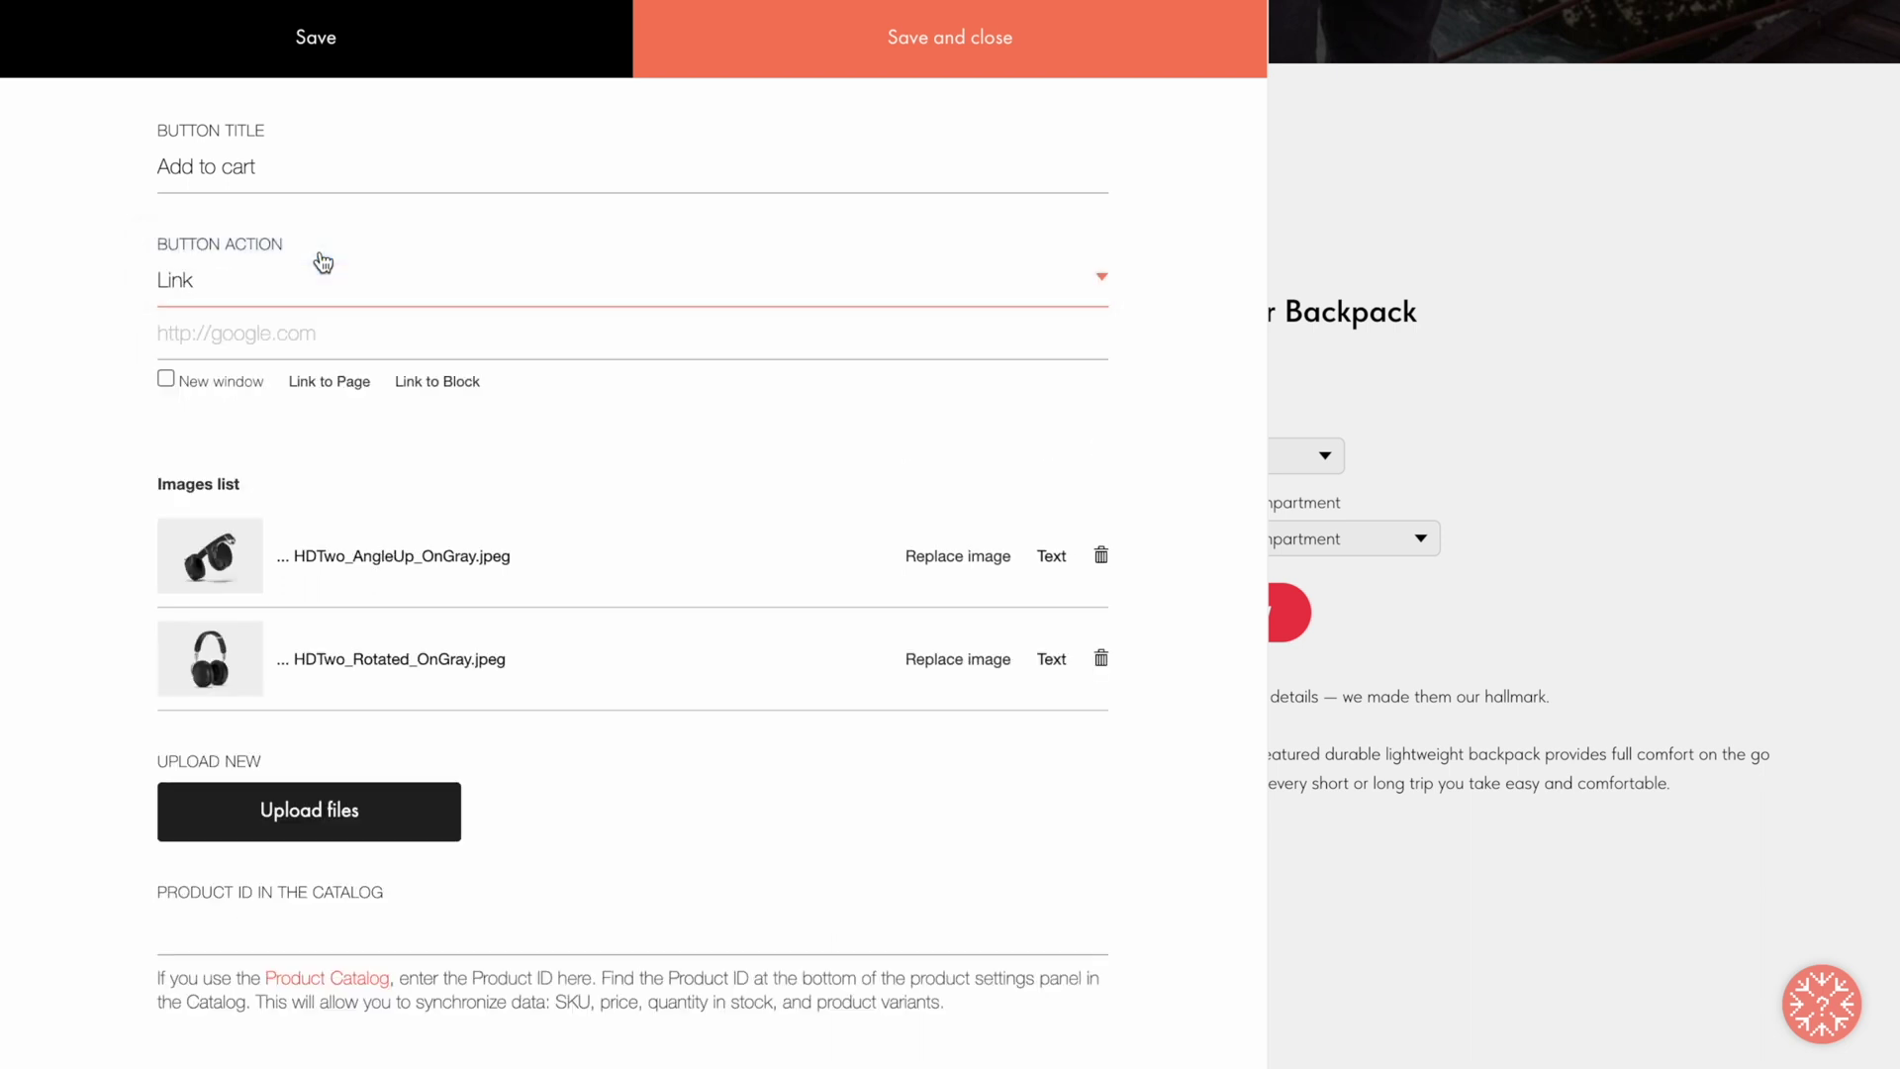
{"action": "left_click", "coordinate": [323, 262]}
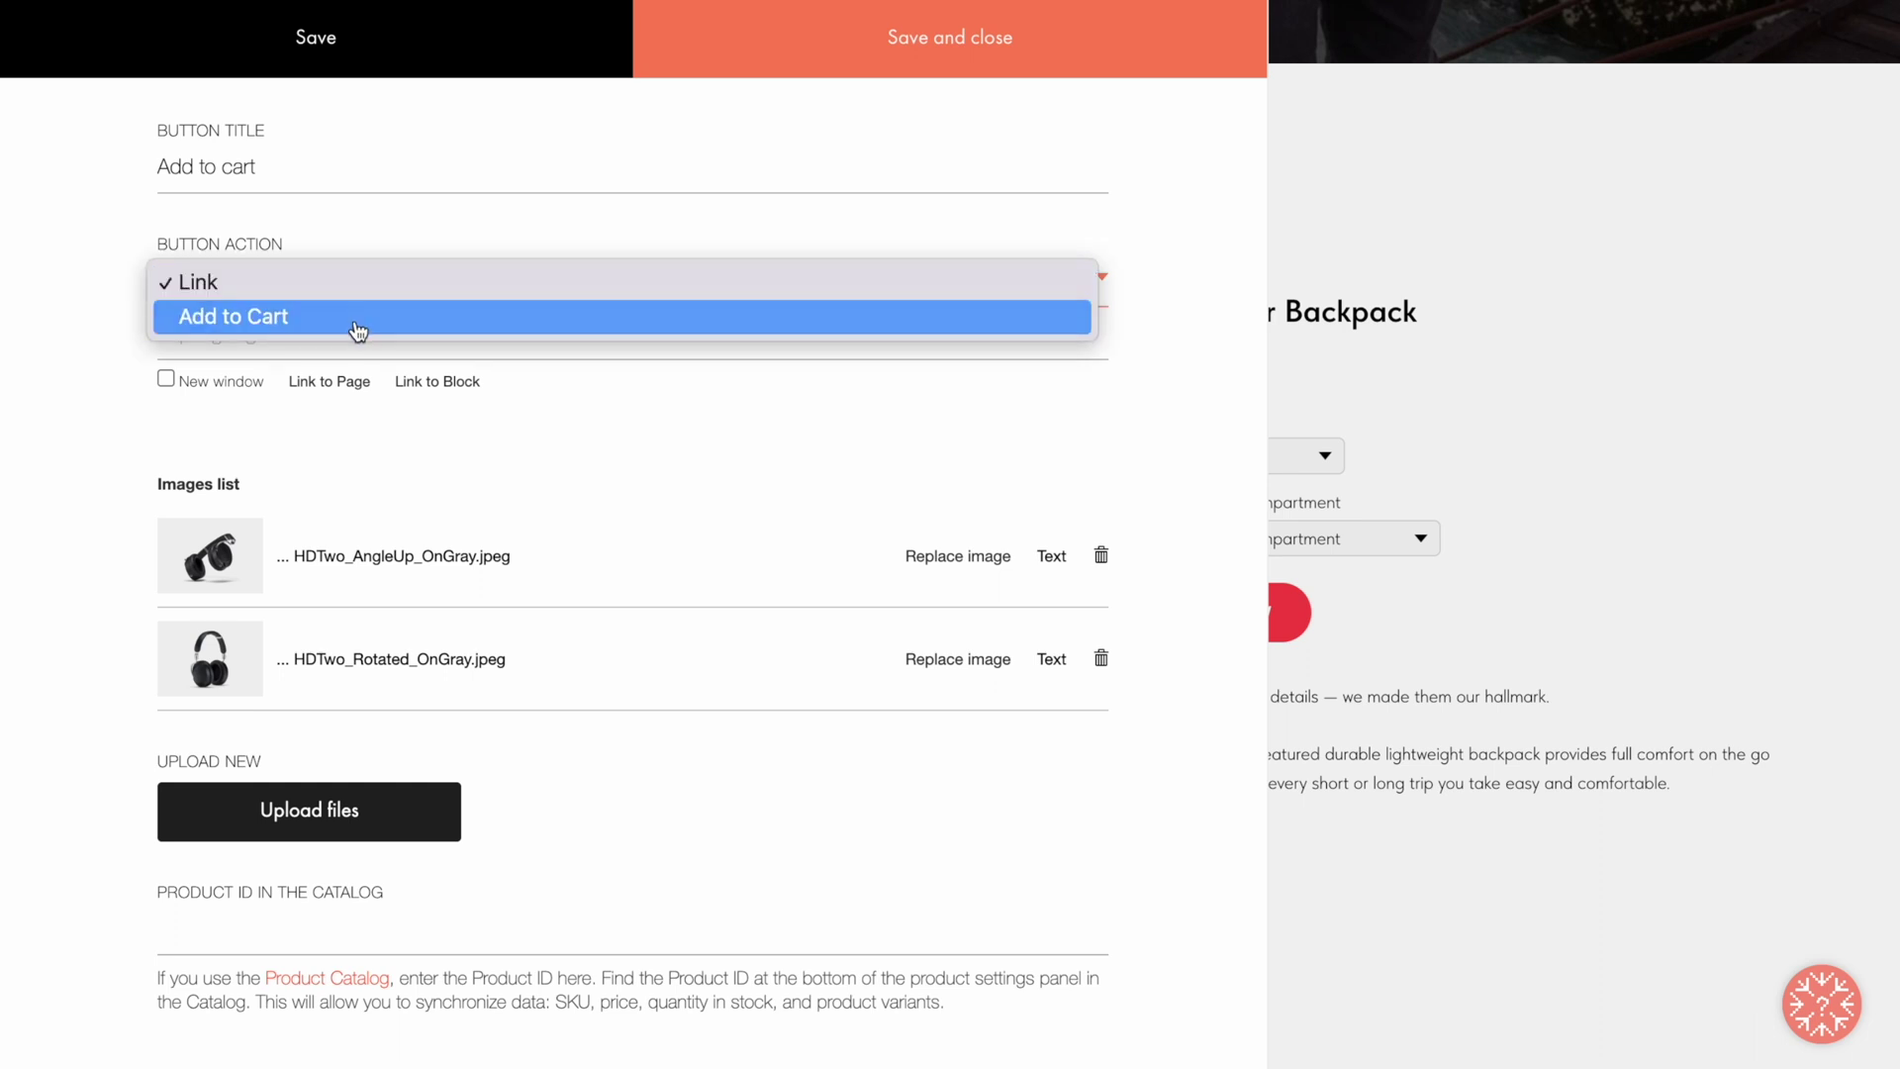
{"action": "left_click", "coordinate": [356, 327]}
{"action": "scroll", "coordinate": [359, 331], "scroll_direction": "down", "scroll_amount": 1}
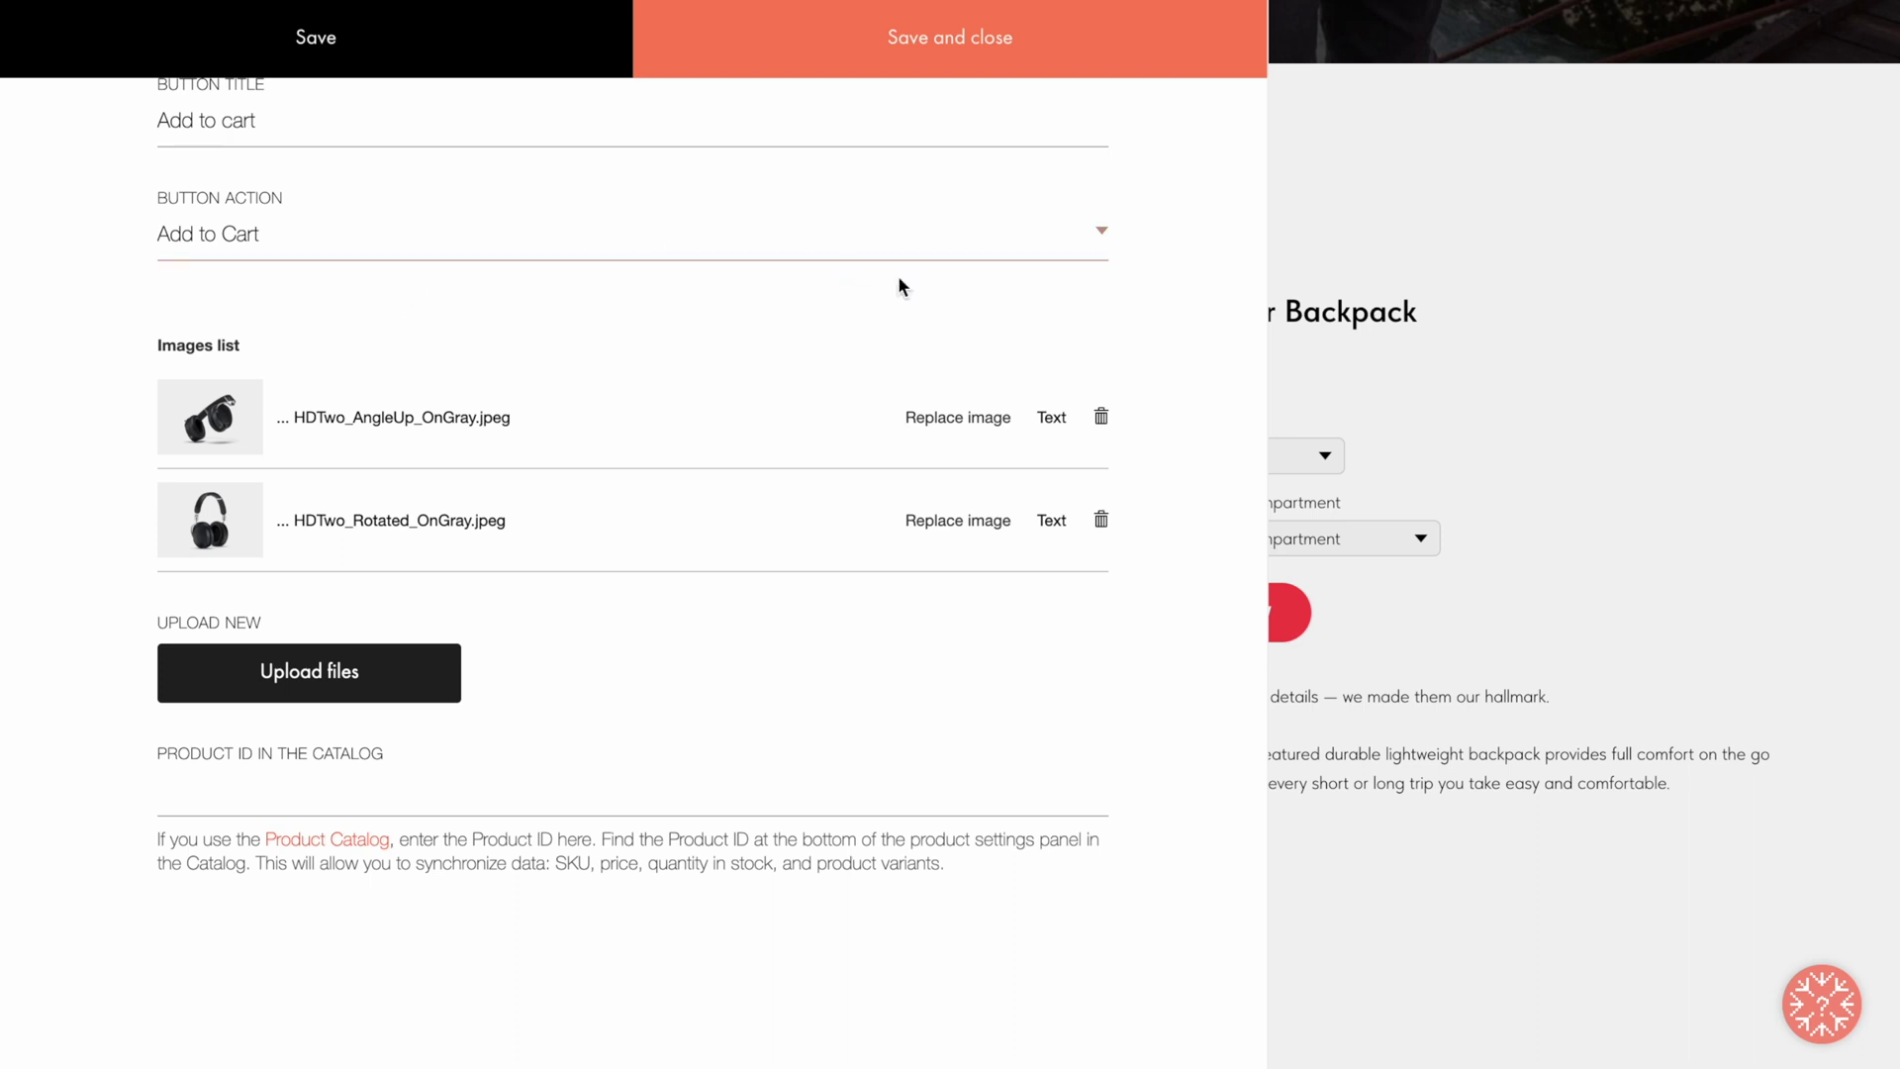
Step: Delete both headphone images and upload backpack photos 1.jpeg through 4.jpeg to the gallery
{"action": "left_click", "coordinate": [1100, 417]}
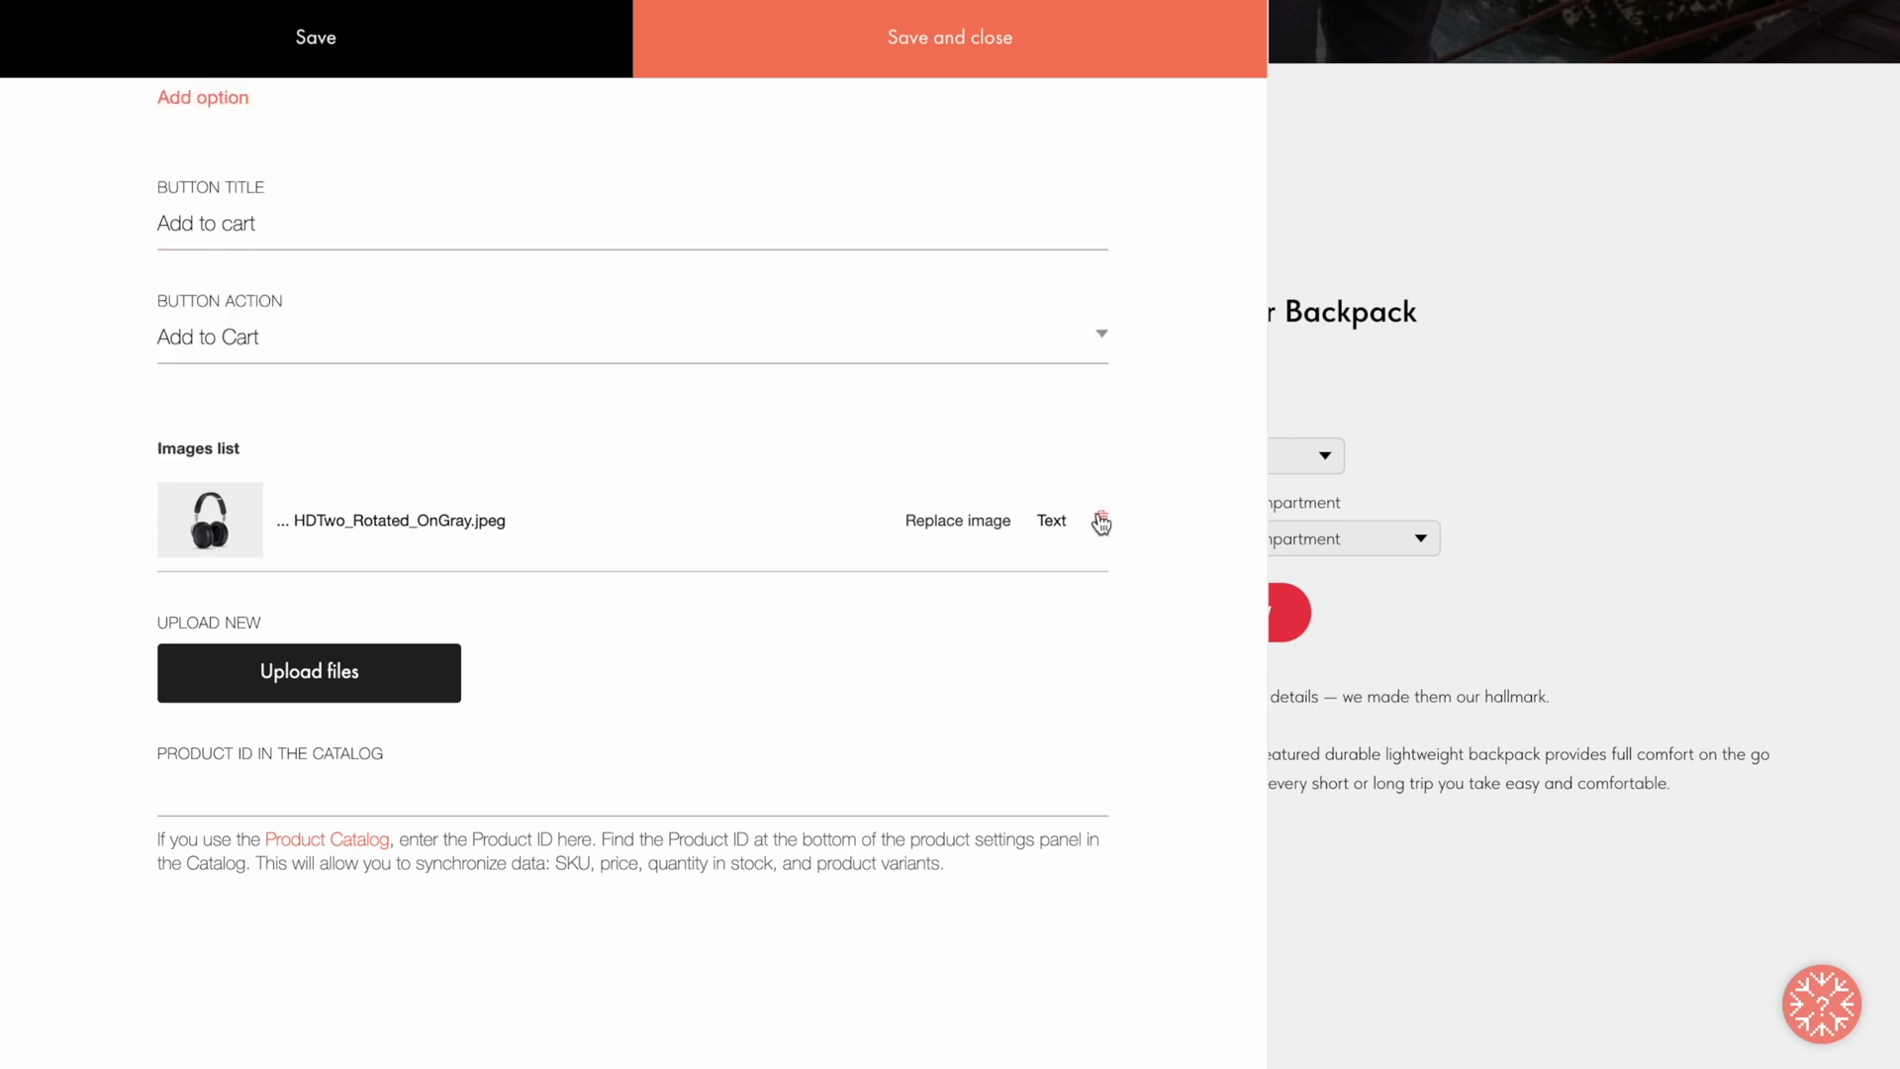
{"action": "left_click", "coordinate": [1100, 521]}
{"action": "left_click", "coordinate": [317, 671]}
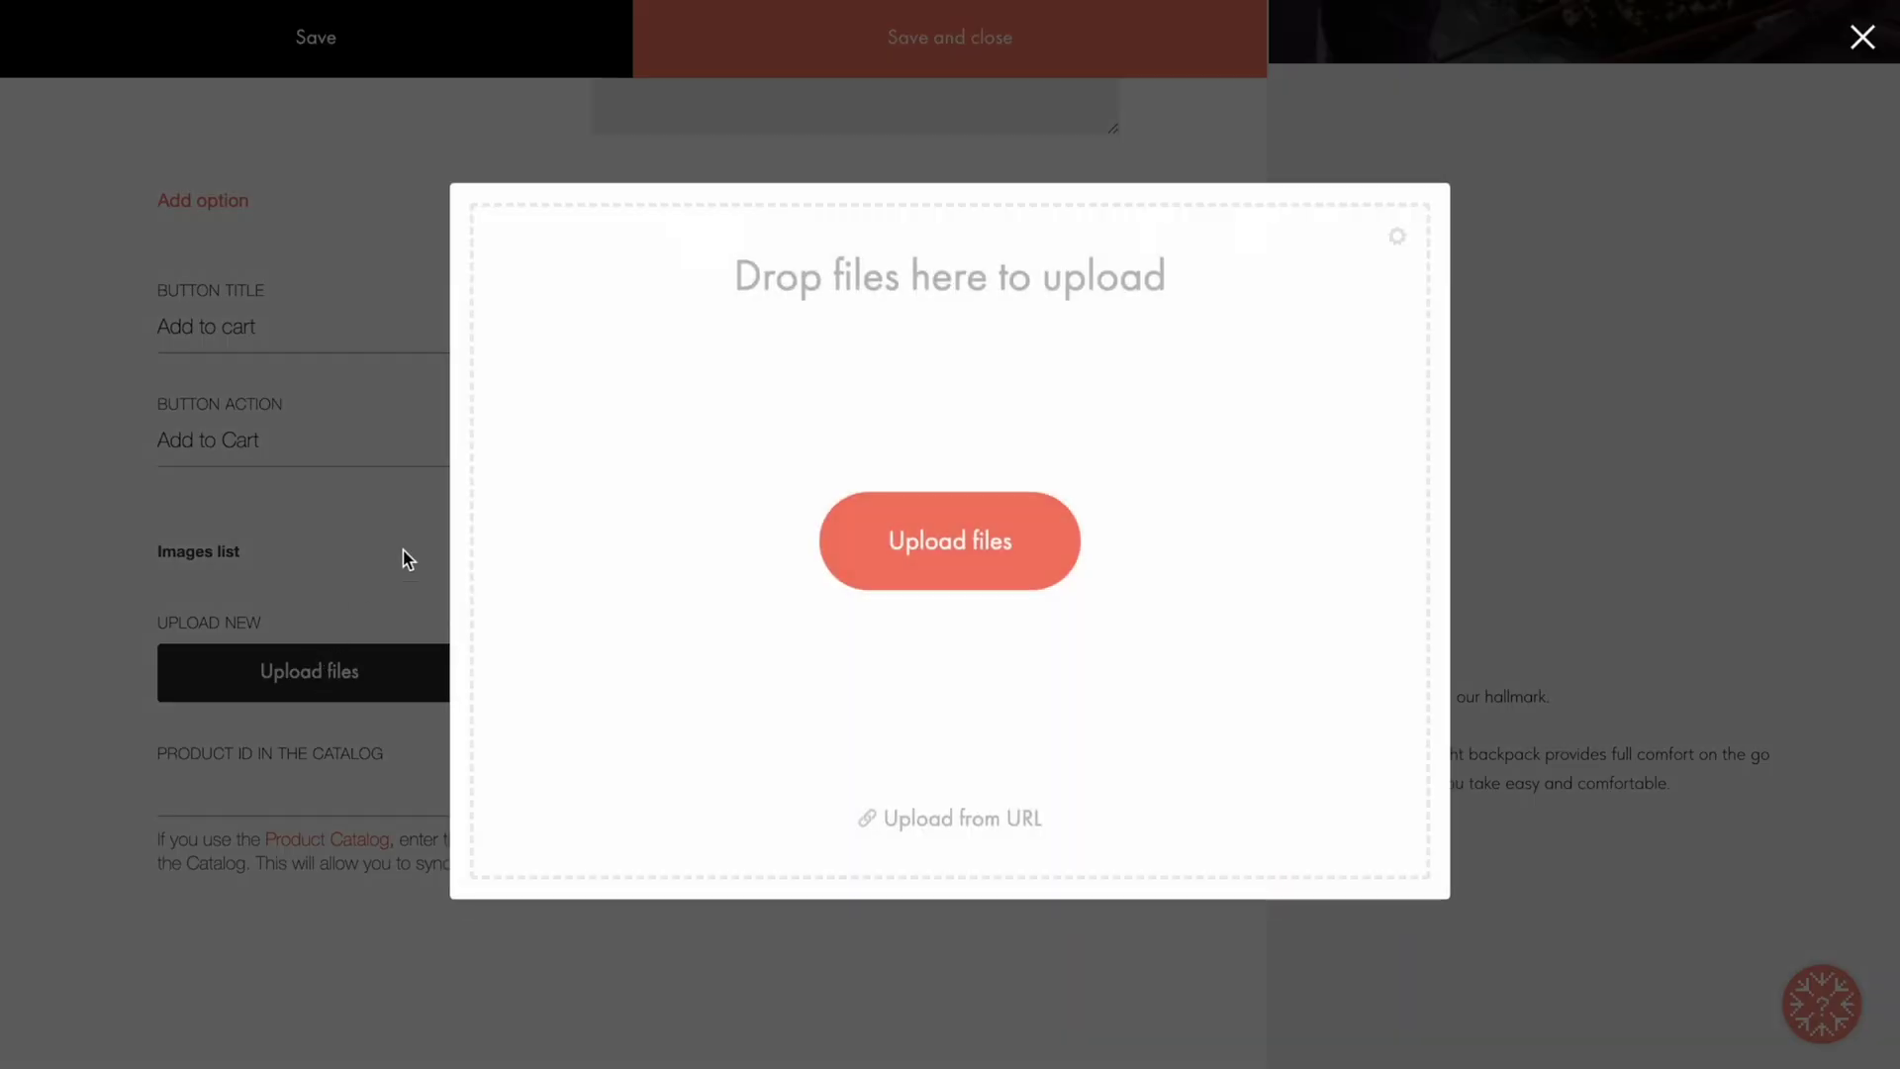
{"action": "left_click", "coordinate": [930, 540]}
{"action": "left_click_drag", "start_coordinate": [742, 297], "coordinate": [1037, 372]}
{"action": "left_click", "coordinate": [1348, 747]}
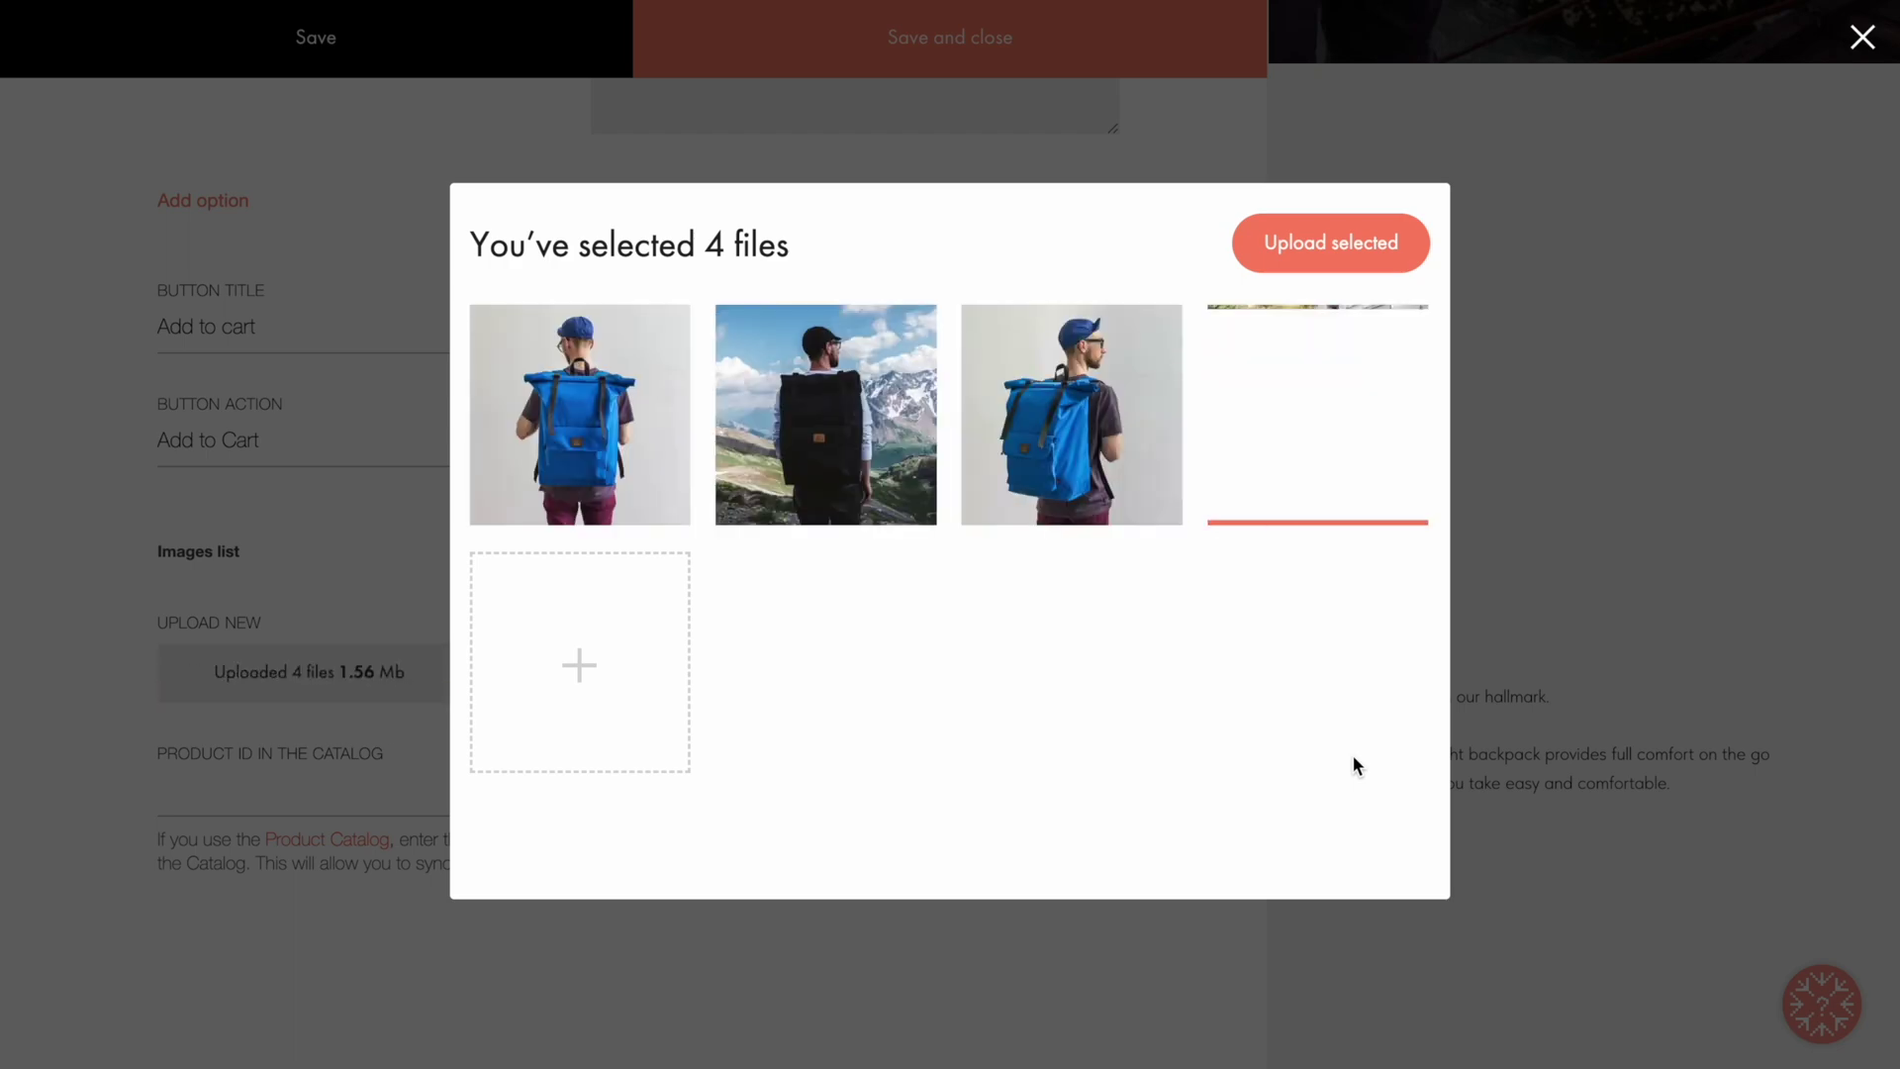
{"action": "left_click", "coordinate": [1281, 244]}
{"action": "scroll", "coordinate": [1180, 370], "scroll_direction": "down", "scroll_amount": 2}
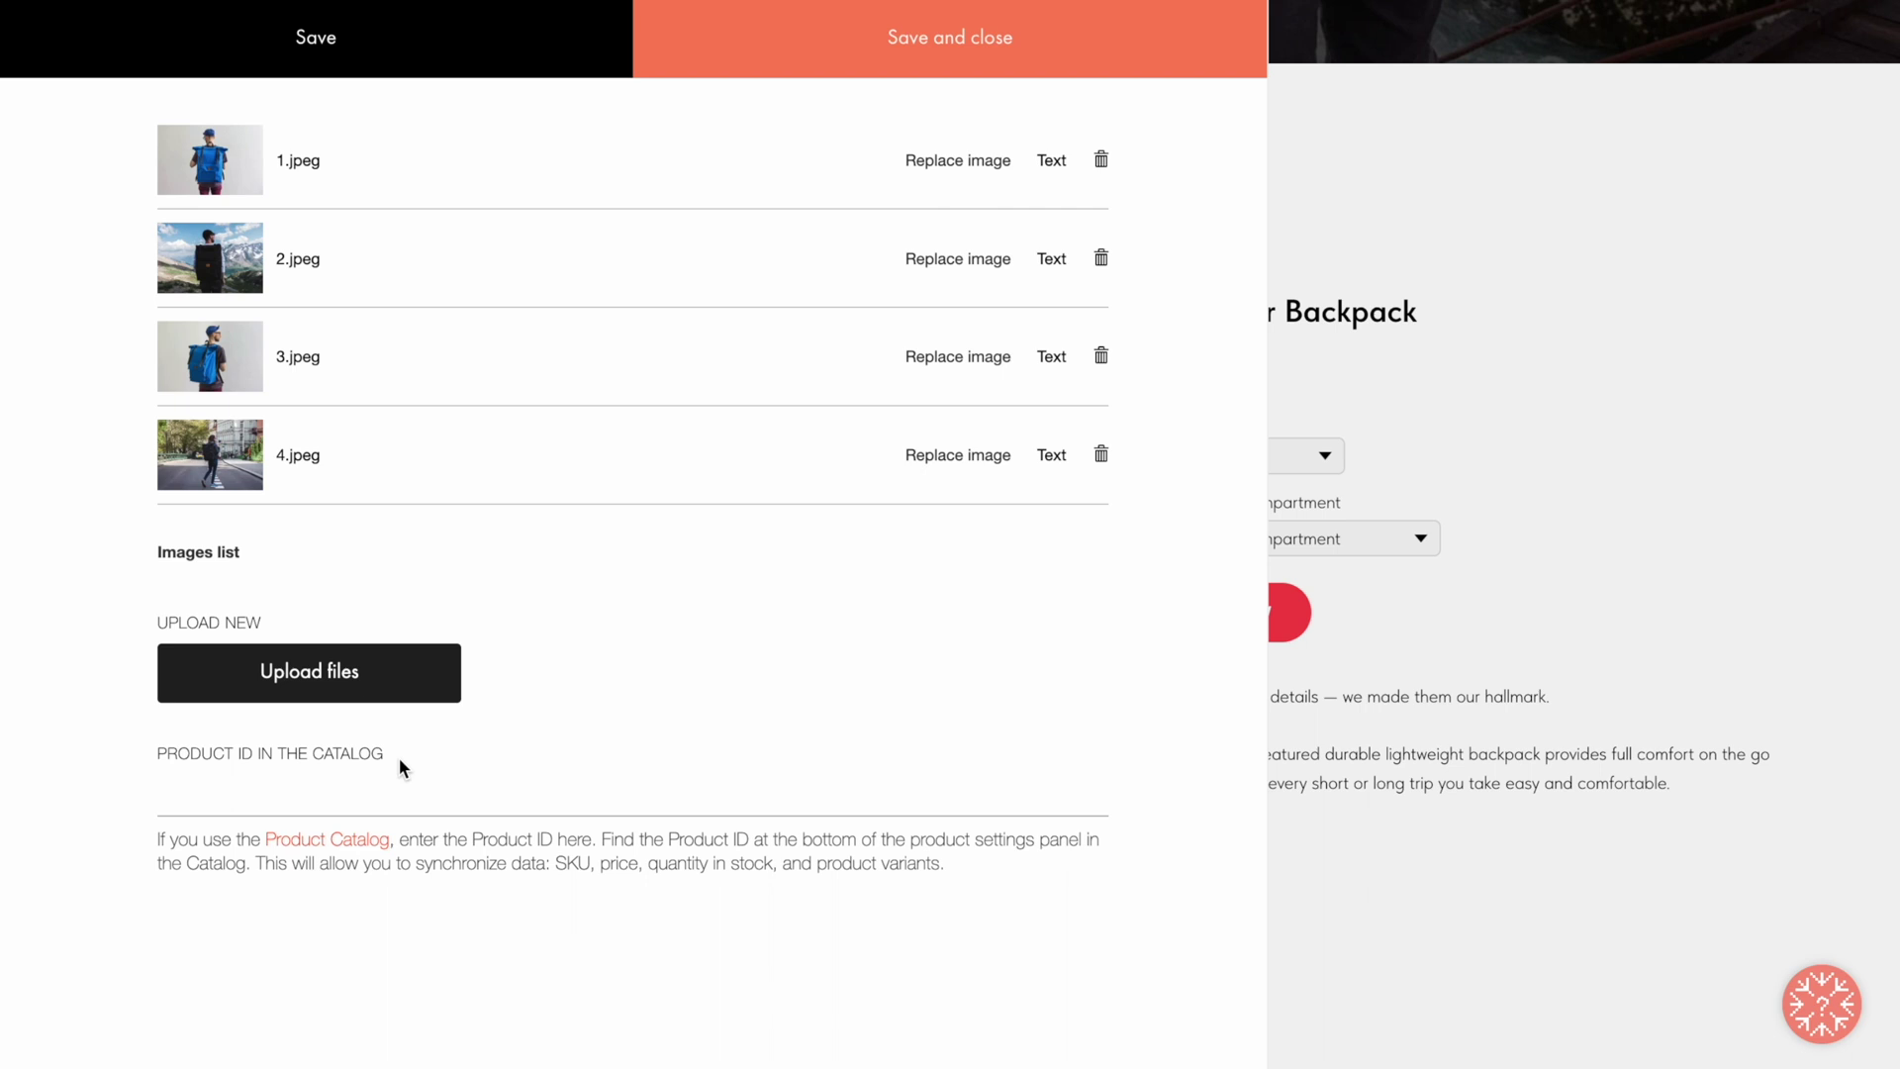
Step: Save and close the card content, then open the block's Settings at Gallery Style
{"action": "left_click", "coordinate": [940, 31]}
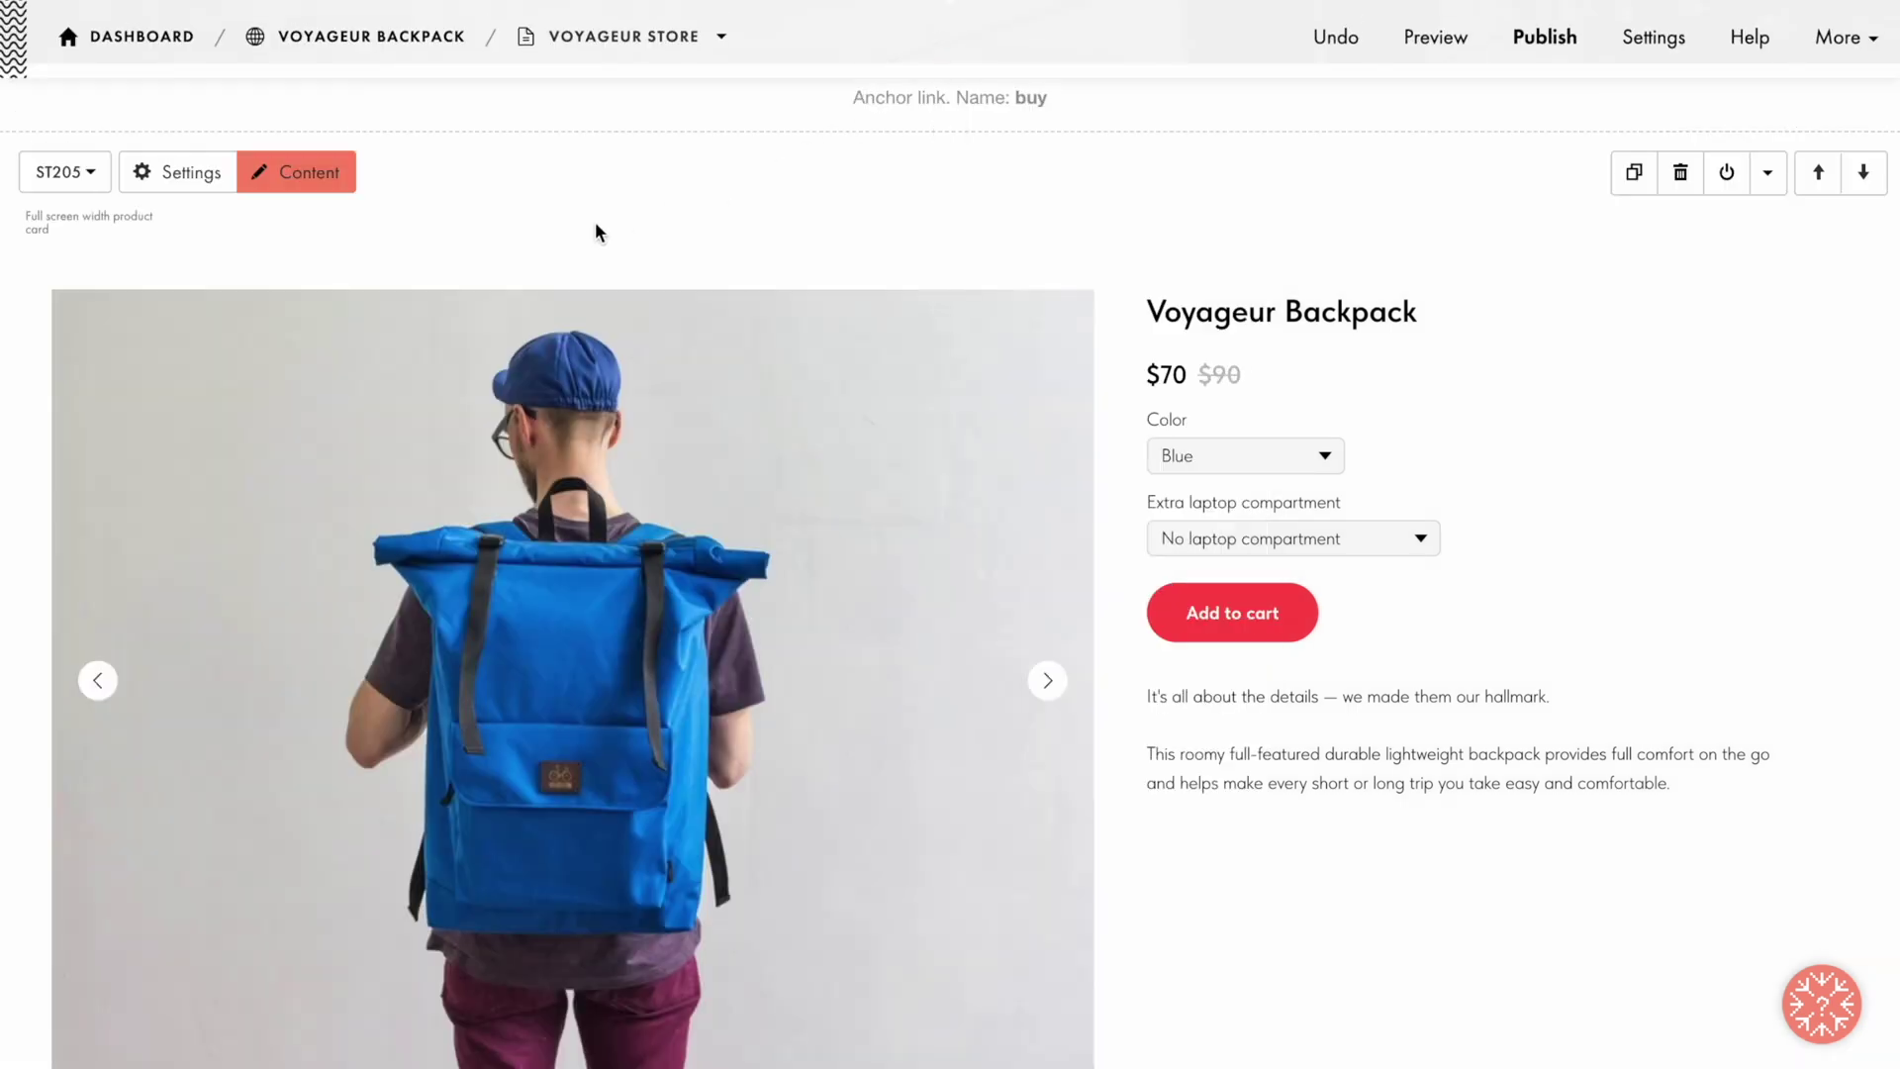
{"action": "left_click", "coordinate": [184, 173]}
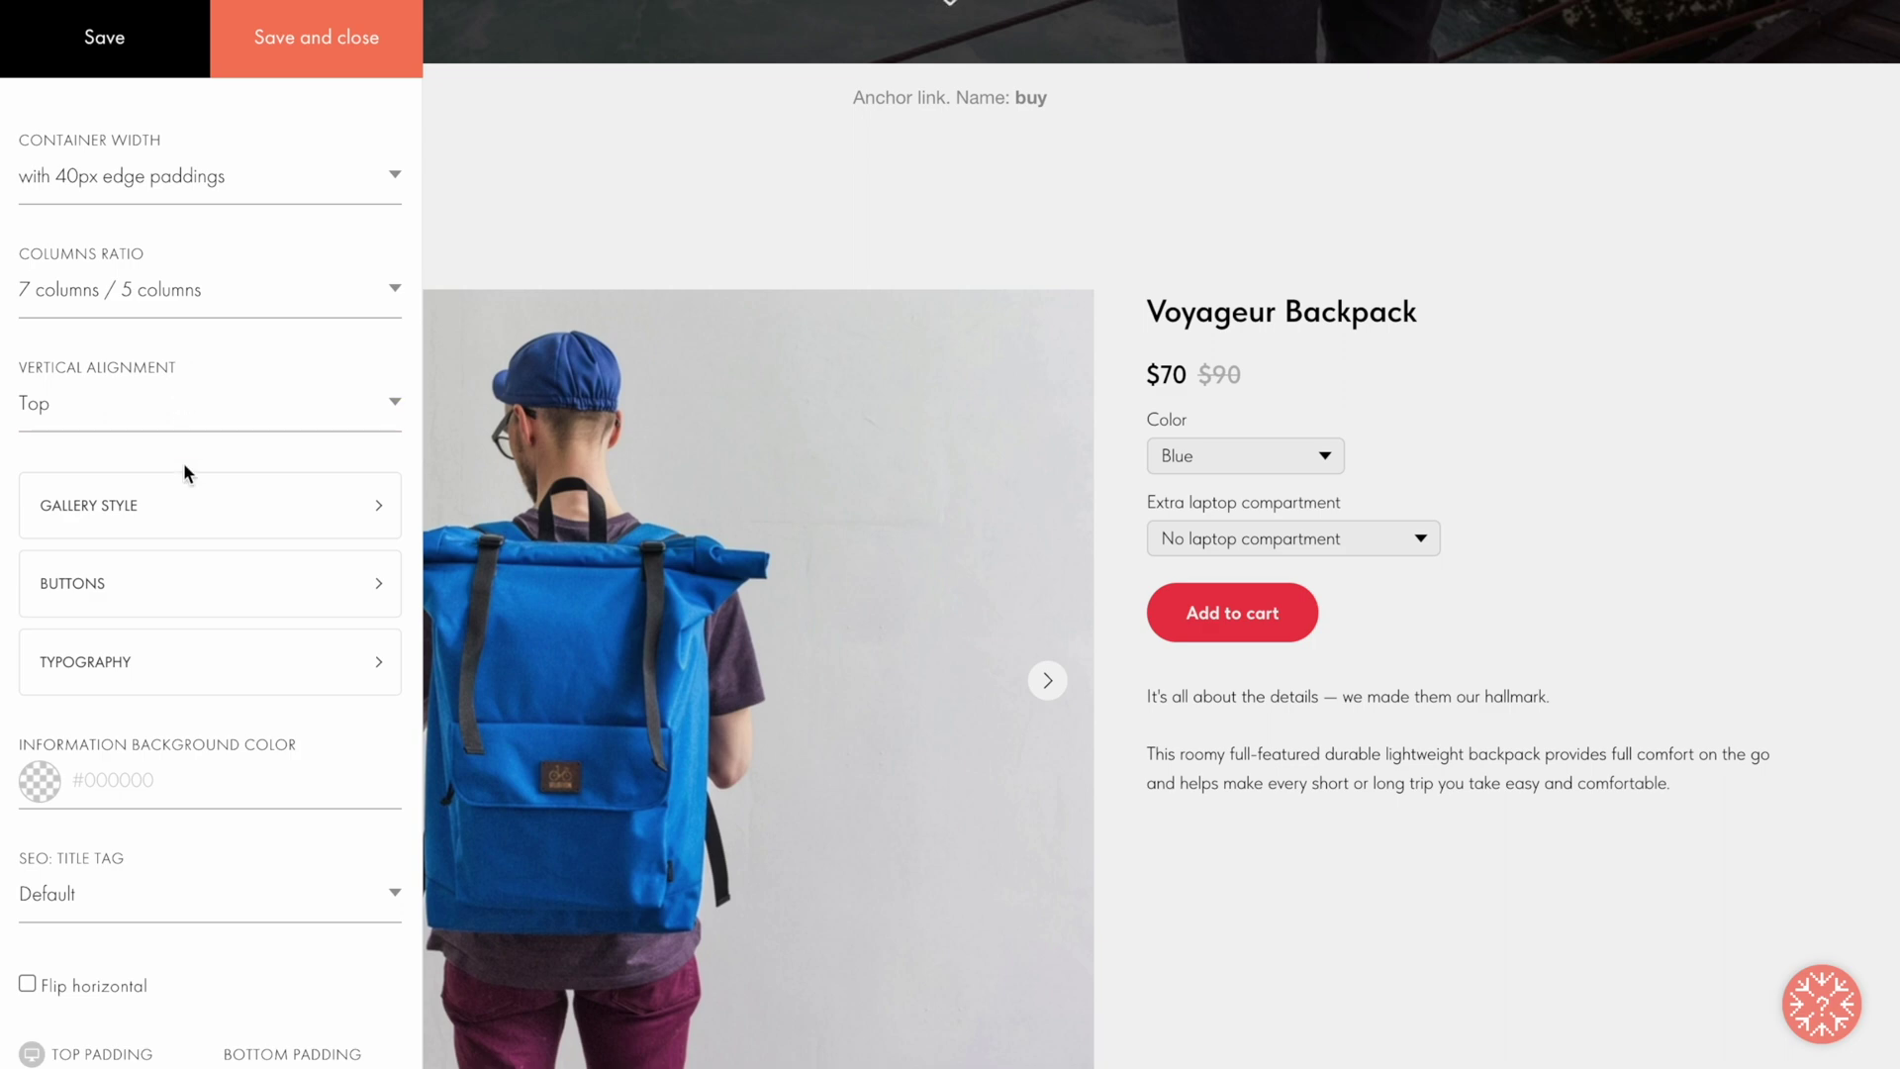
{"action": "left_click", "coordinate": [183, 512]}
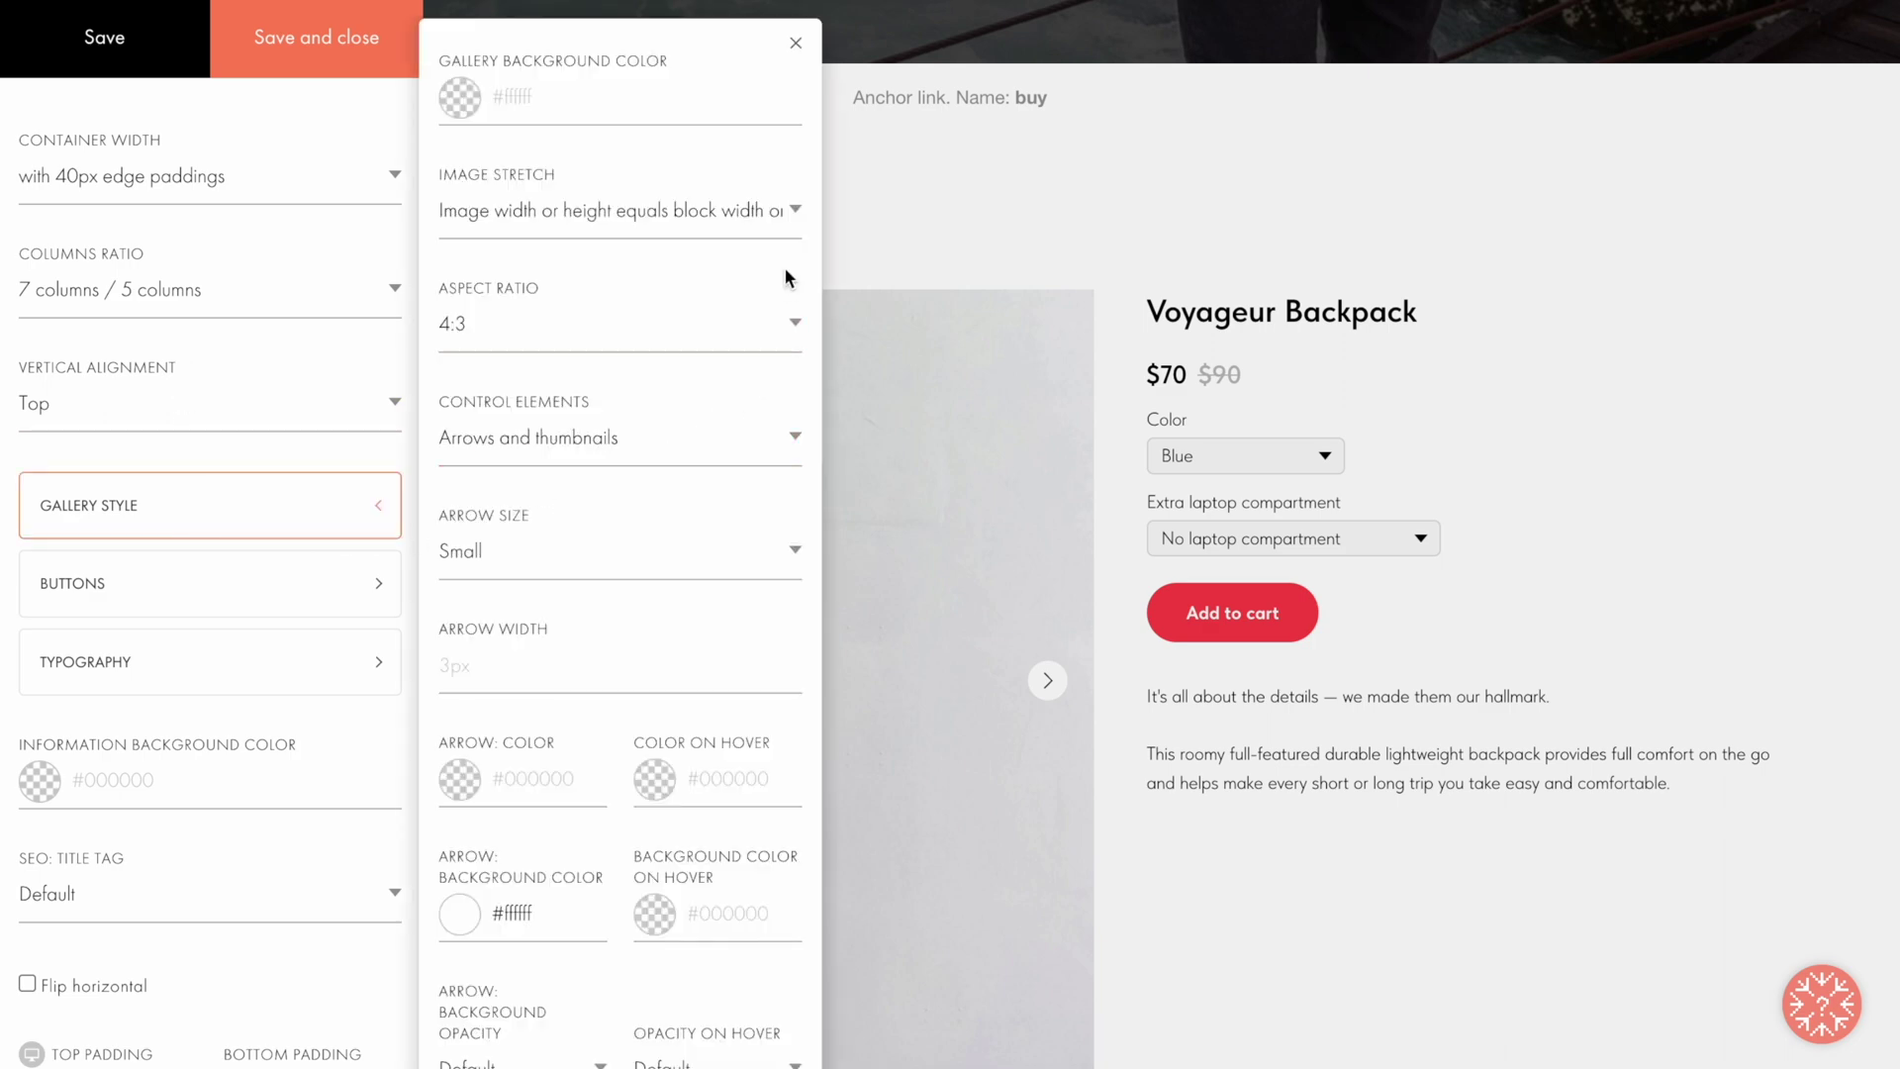
Step: Set Image Stretch to Fit to block without cropping and save the gallery settings
{"action": "left_click", "coordinate": [794, 211]}
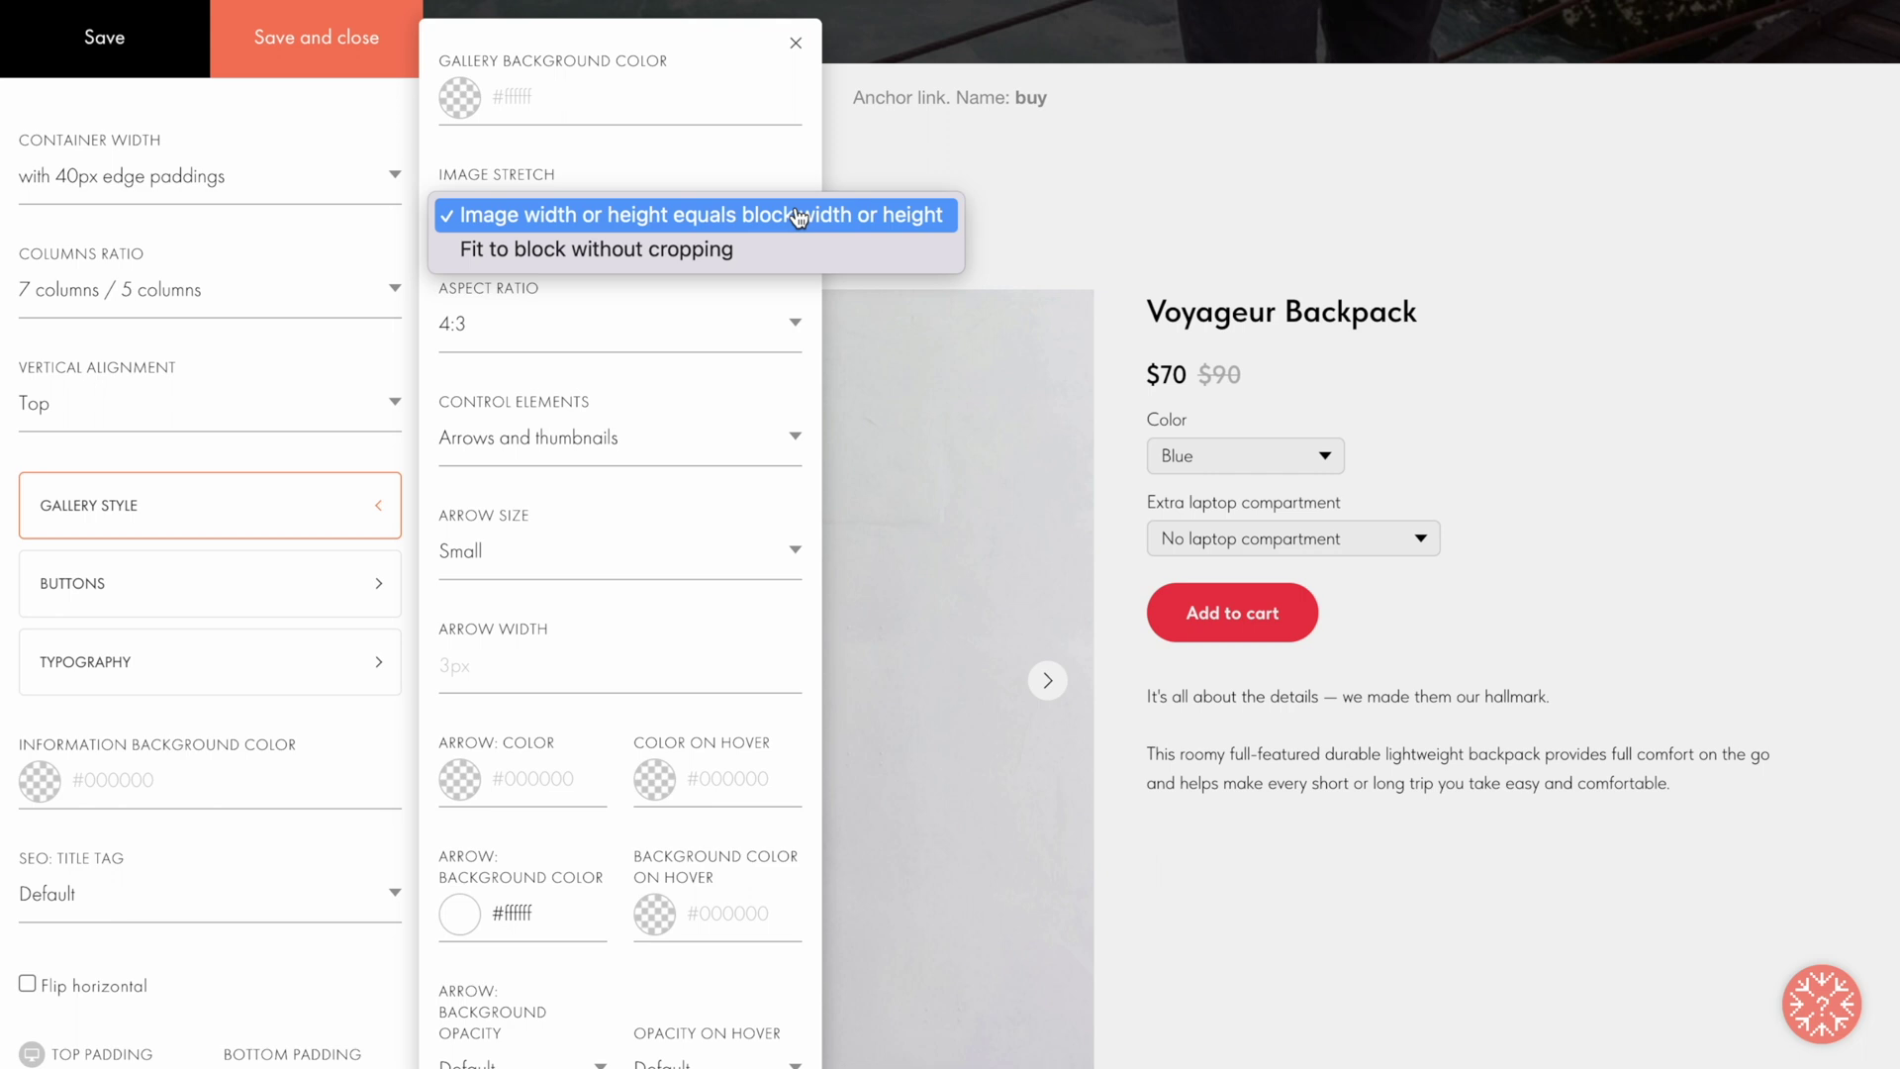
{"action": "left_click", "coordinate": [759, 255]}
{"action": "left_click", "coordinate": [318, 37]}
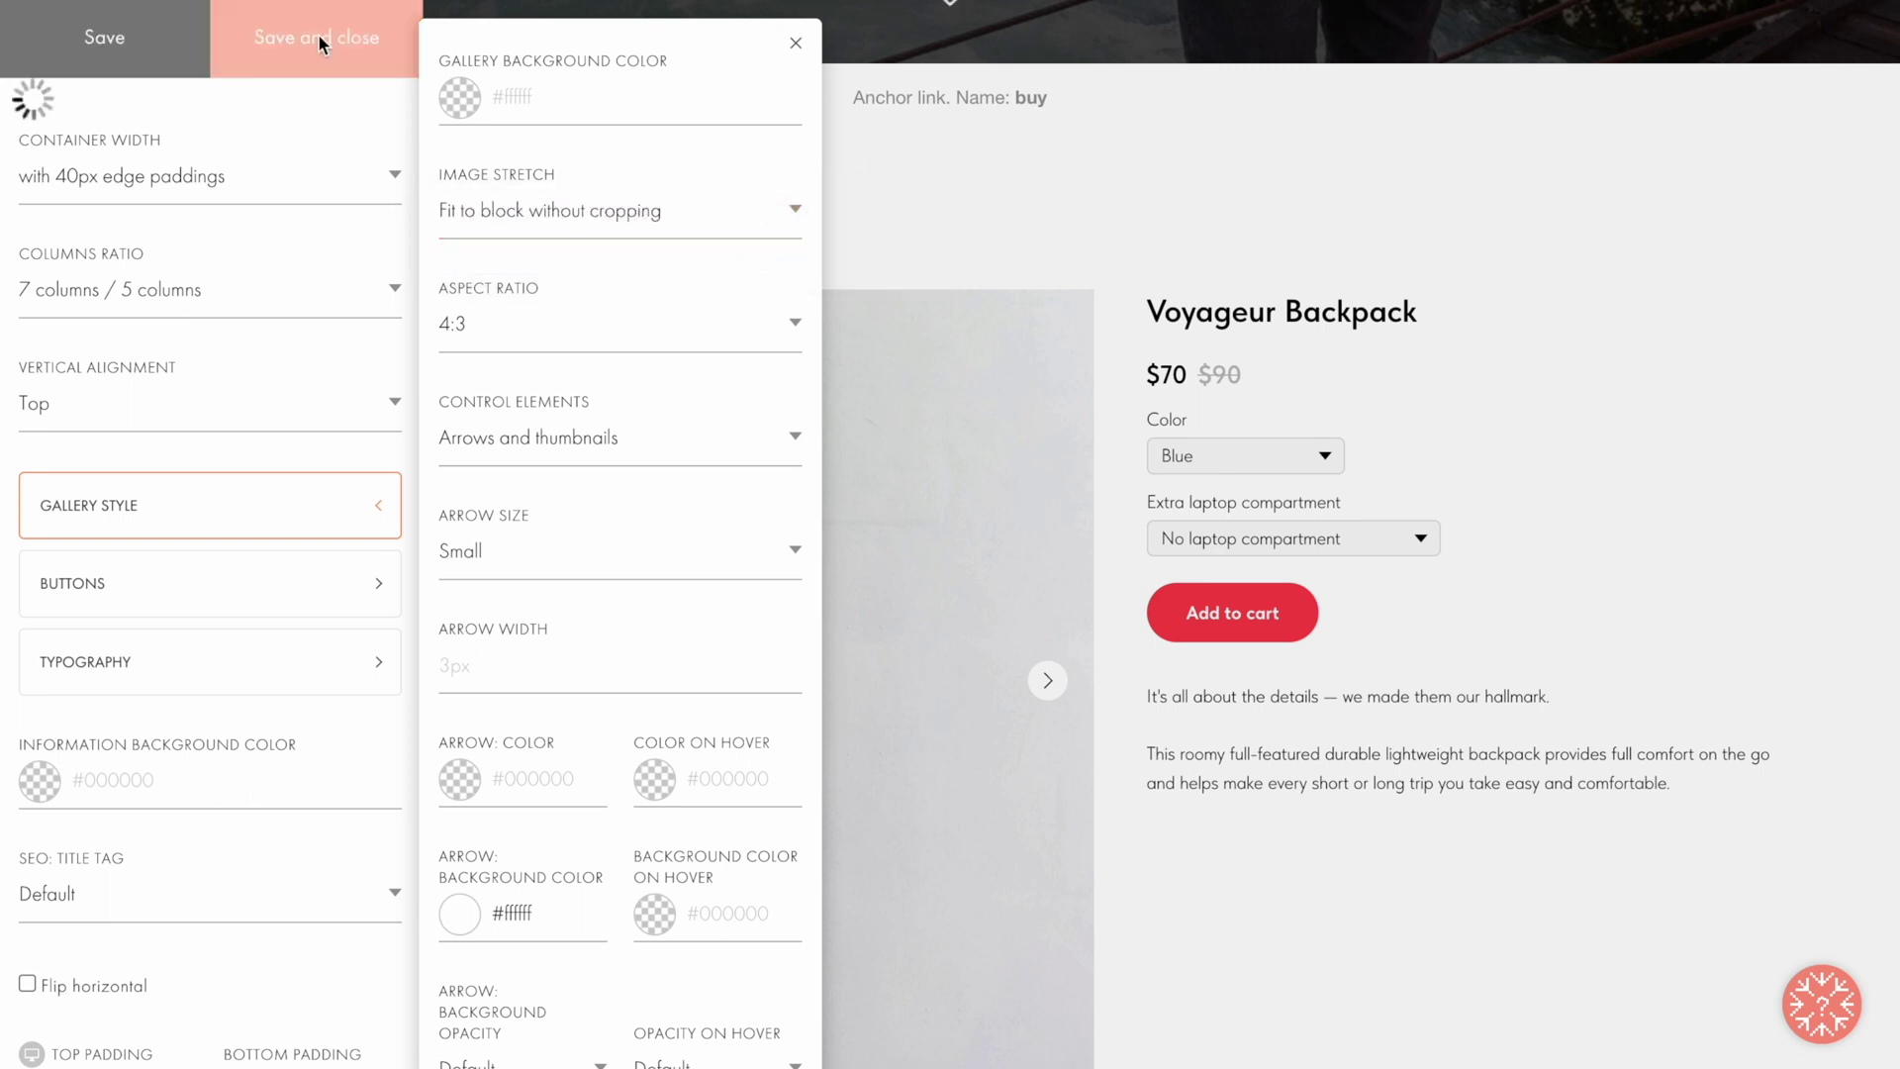
{"action": "mouse_move", "coordinate": [438, 442]}
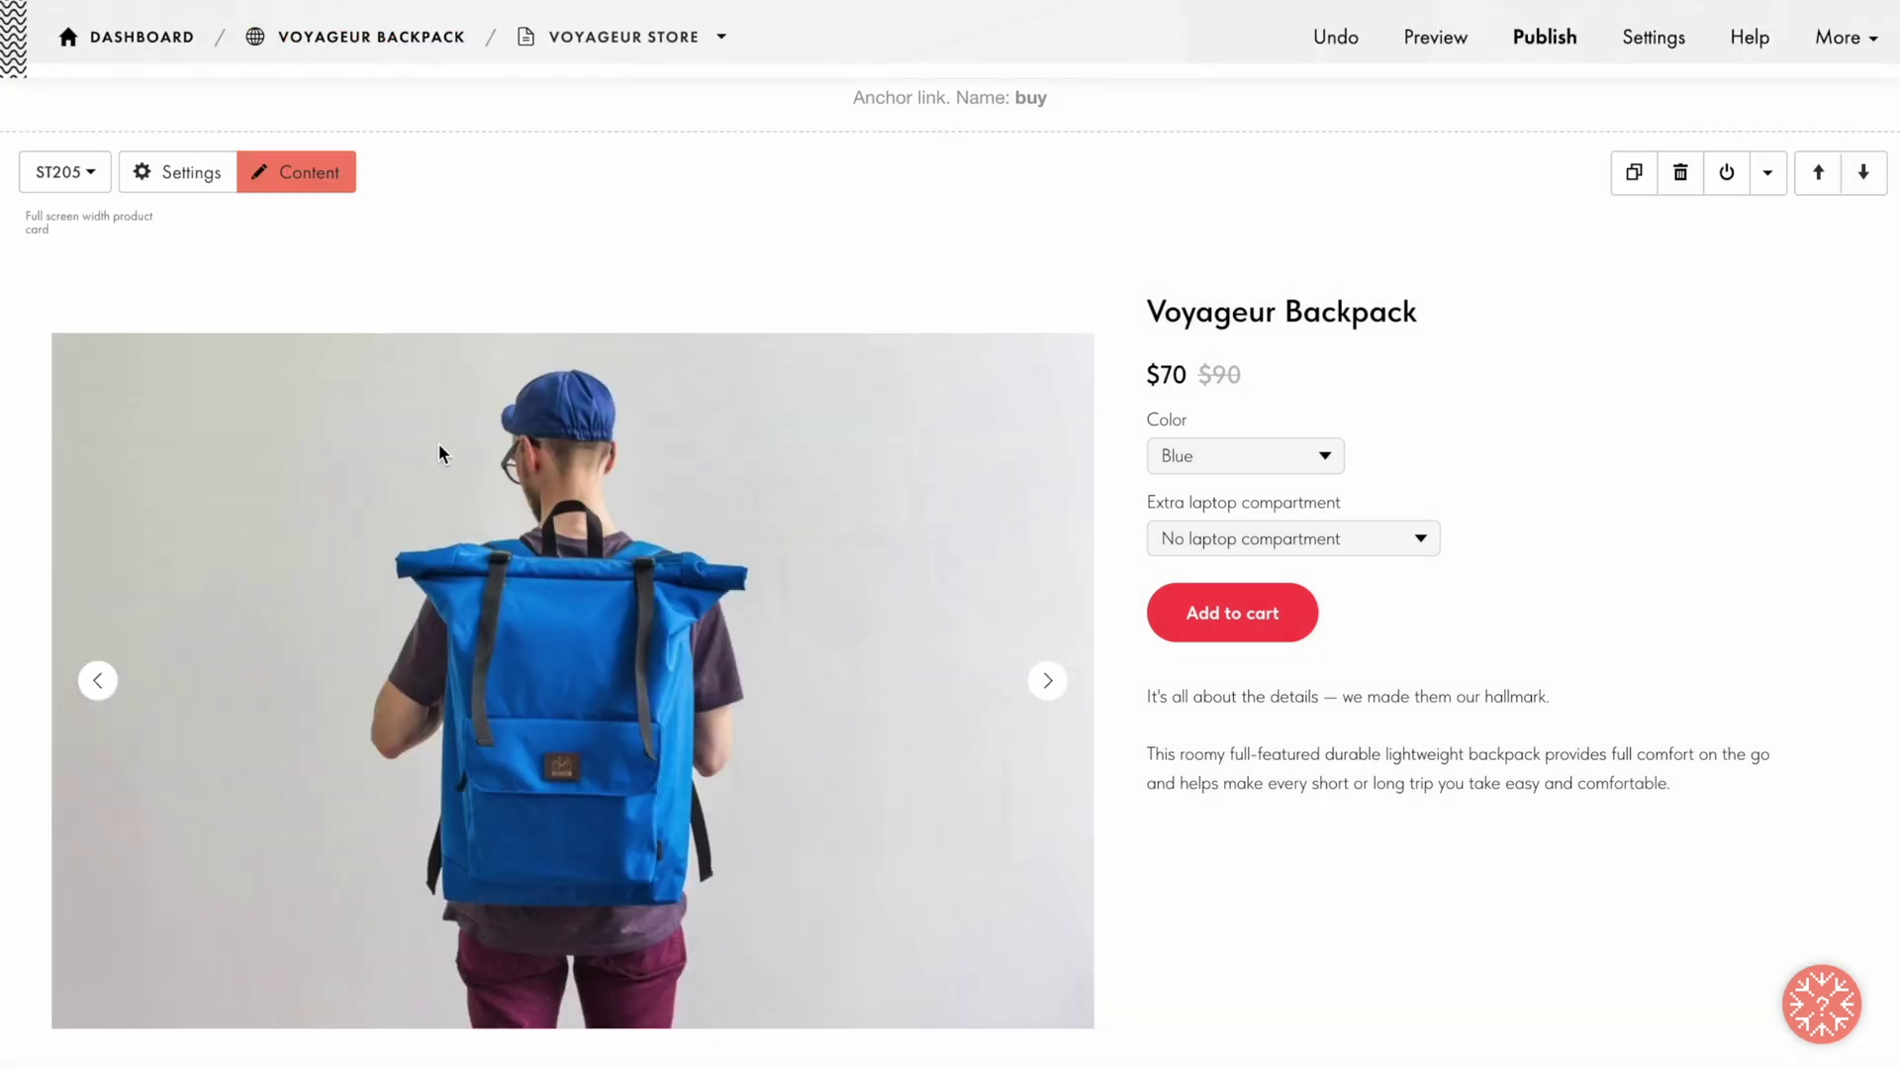
{"action": "left_click", "coordinate": [438, 453]}
Step: Set the gallery's Slides Autoplay Interval to 1000 ms and turn on Zoom image on hover
{"action": "scroll", "coordinate": [584, 263], "scroll_direction": "down", "scroll_amount": 8}
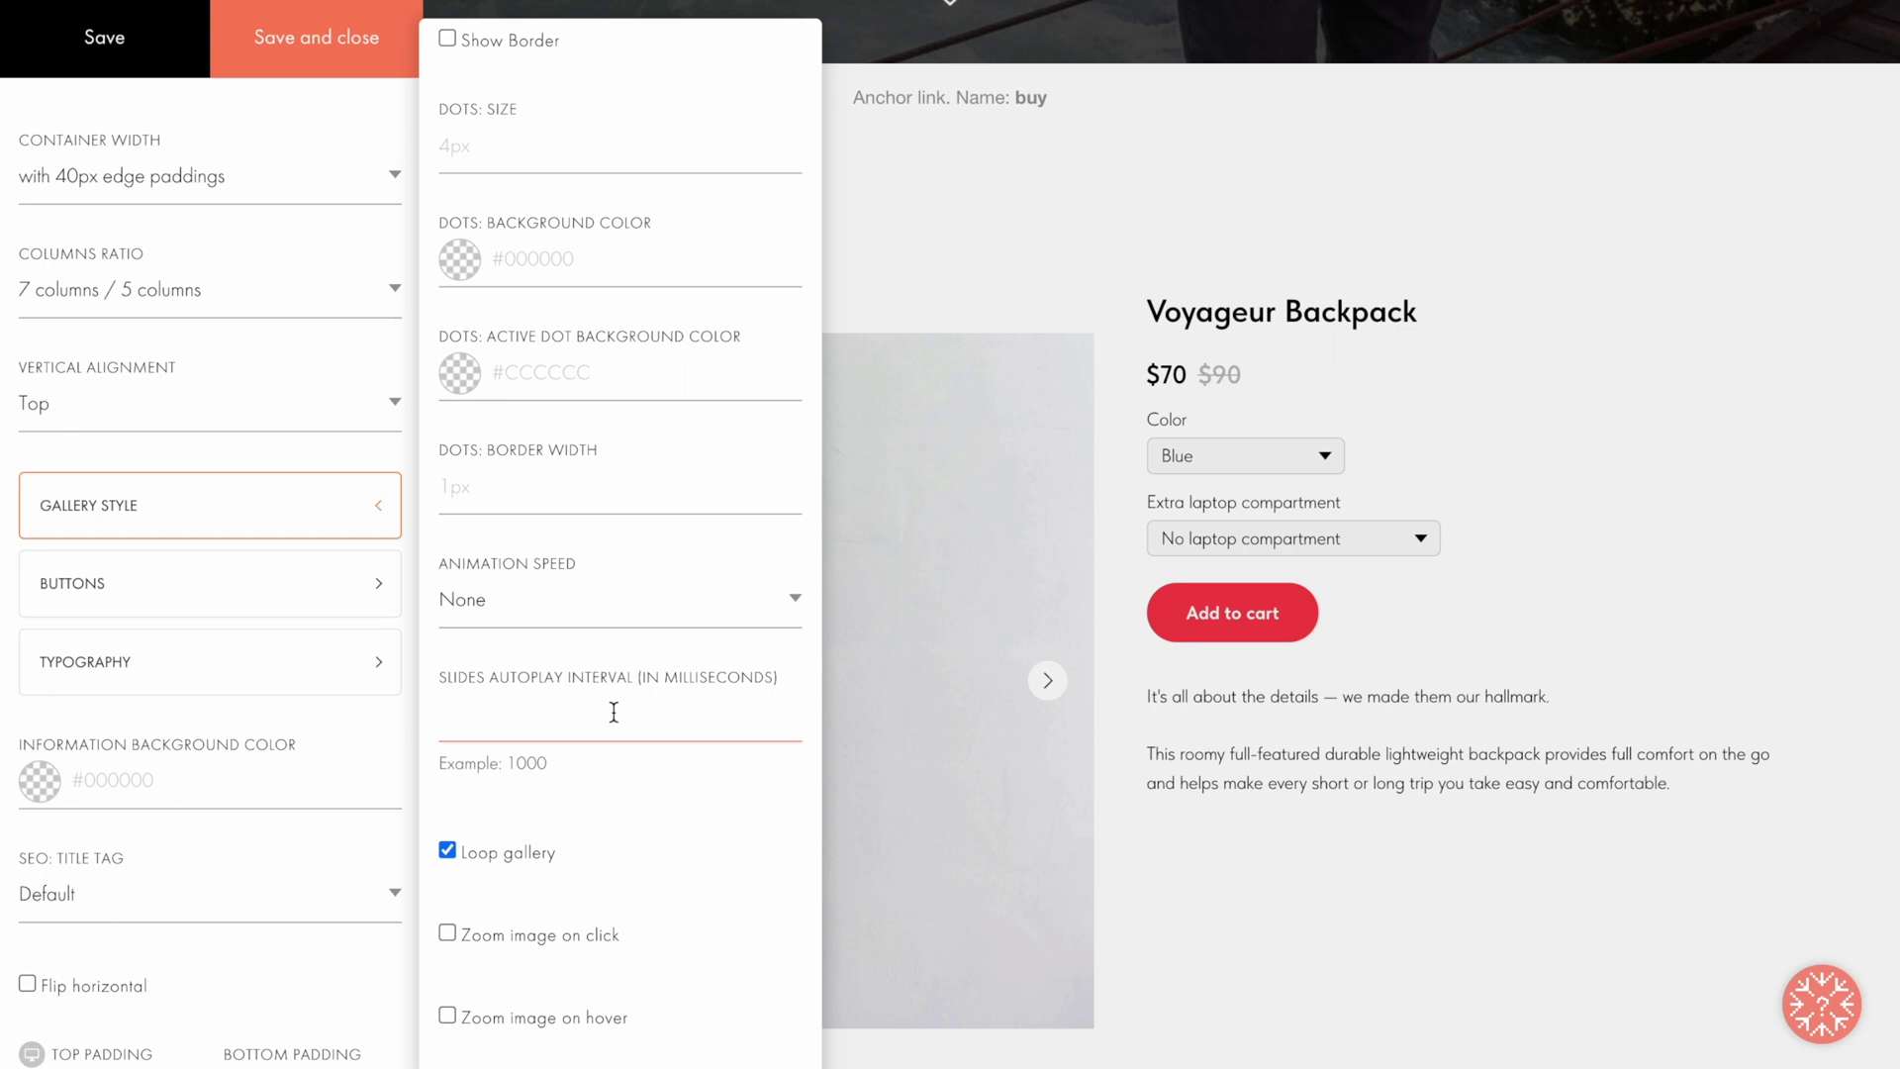
{"action": "type", "text": "1000"}
{"action": "left_click", "coordinate": [509, 1055]}
{"action": "left_click", "coordinate": [306, 49]}
Step: Save the button stretched to text width and give it a #c73434 hover background
{"action": "left_click", "coordinate": [333, 589]}
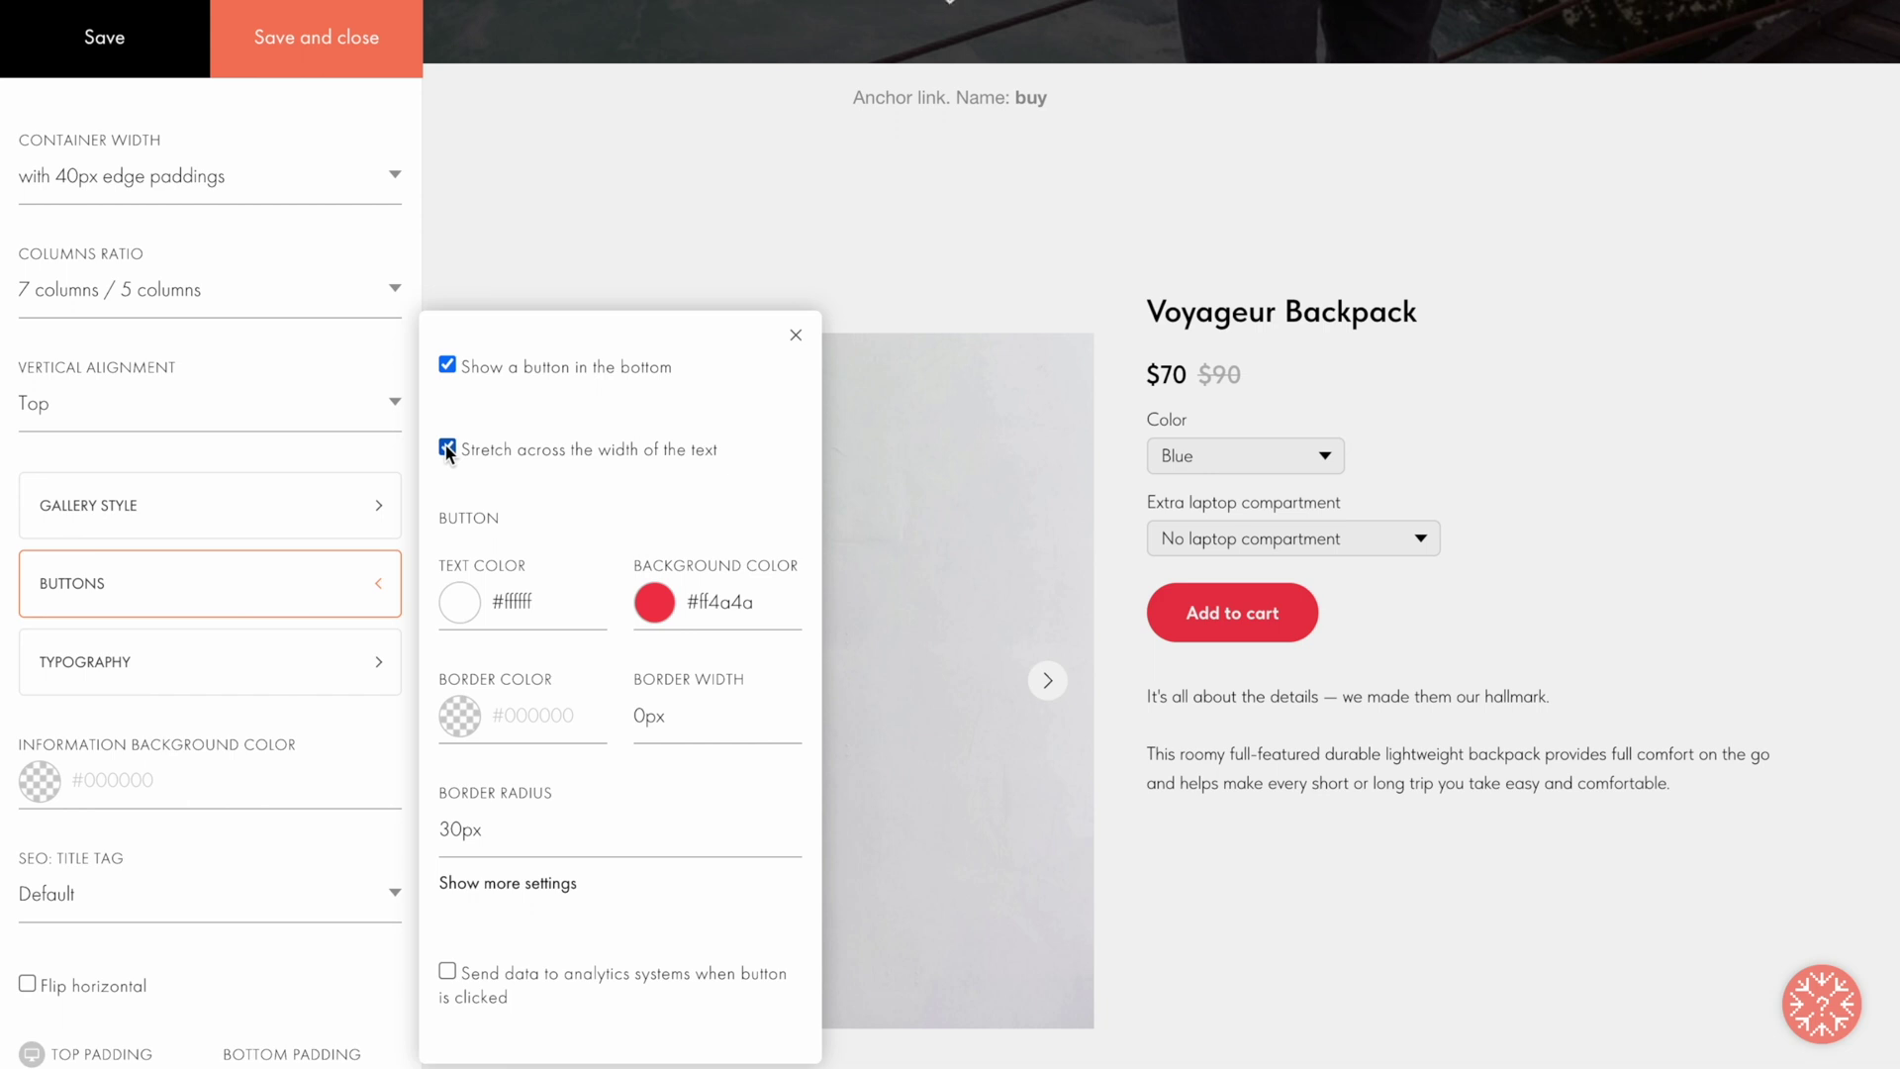
{"action": "left_click", "coordinate": [314, 37]}
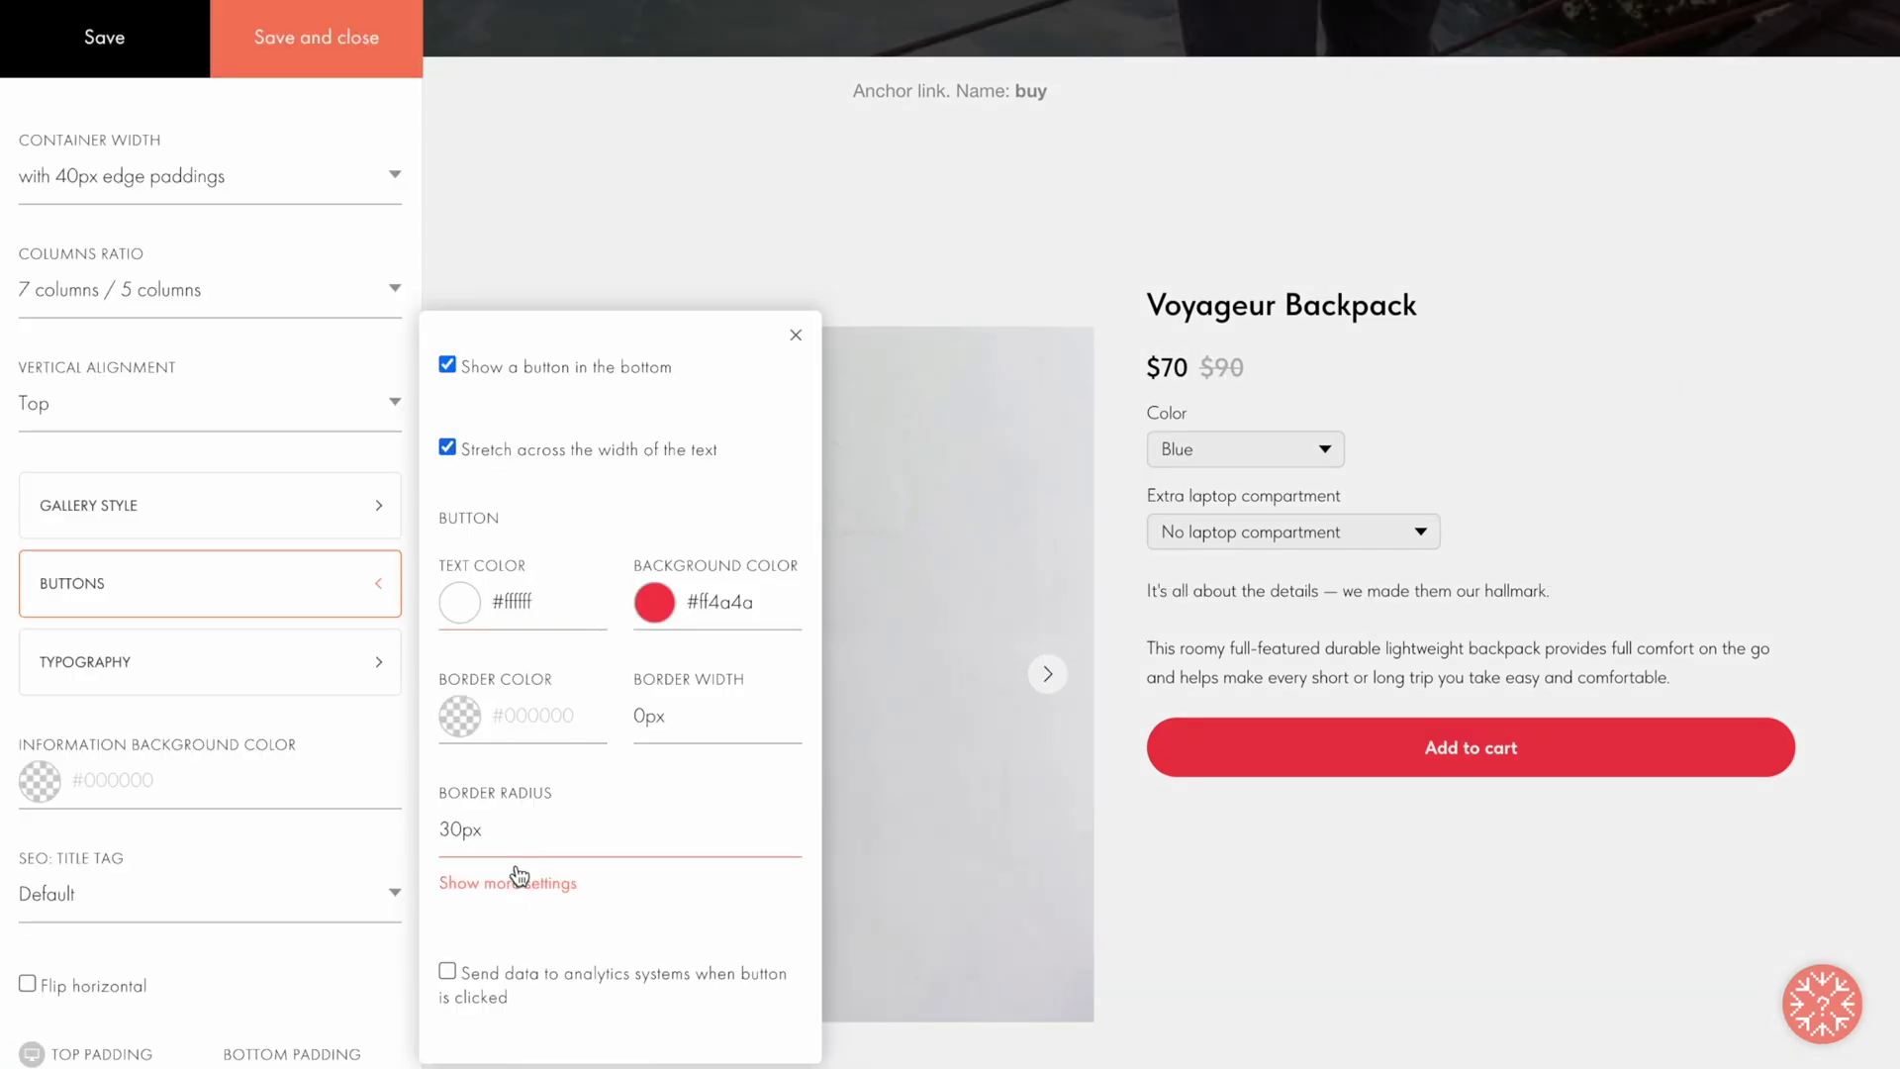
{"action": "left_click", "coordinate": [508, 882]}
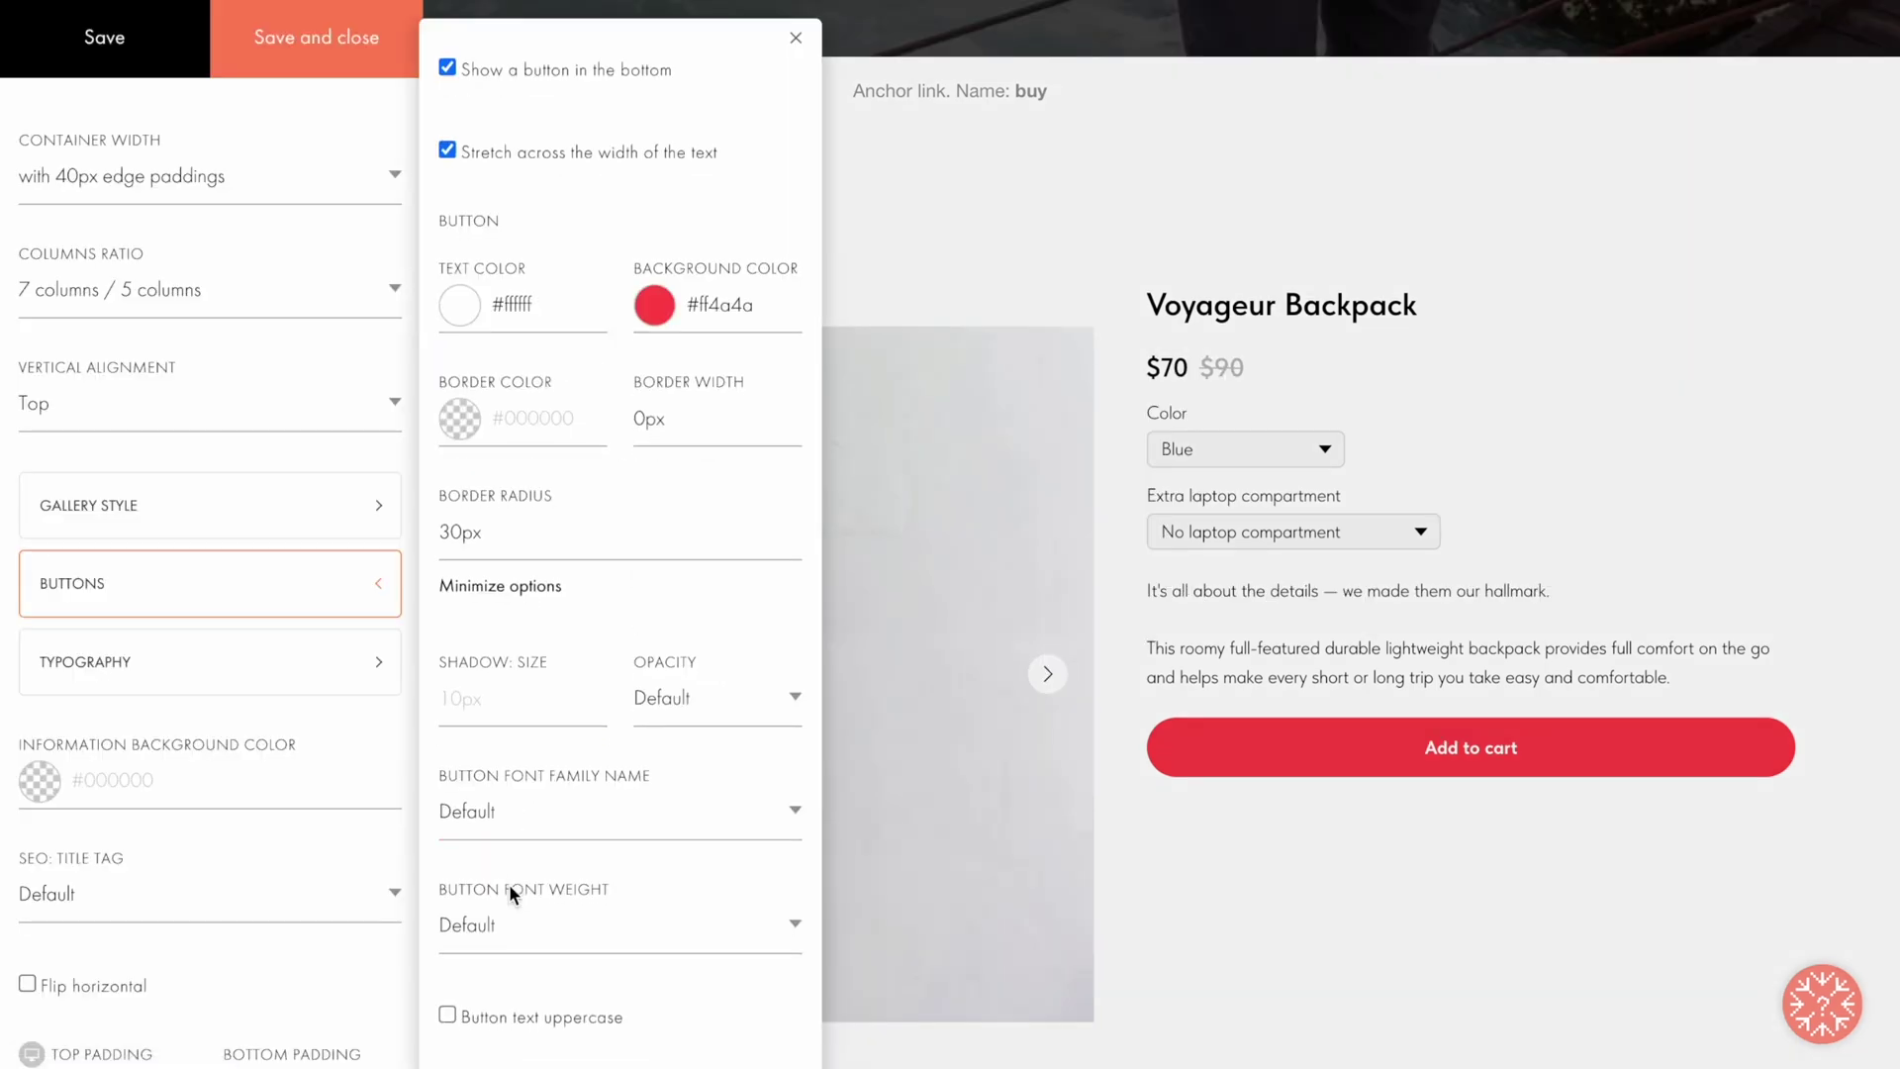
{"action": "scroll", "coordinate": [510, 891], "scroll_direction": "down", "scroll_amount": 5}
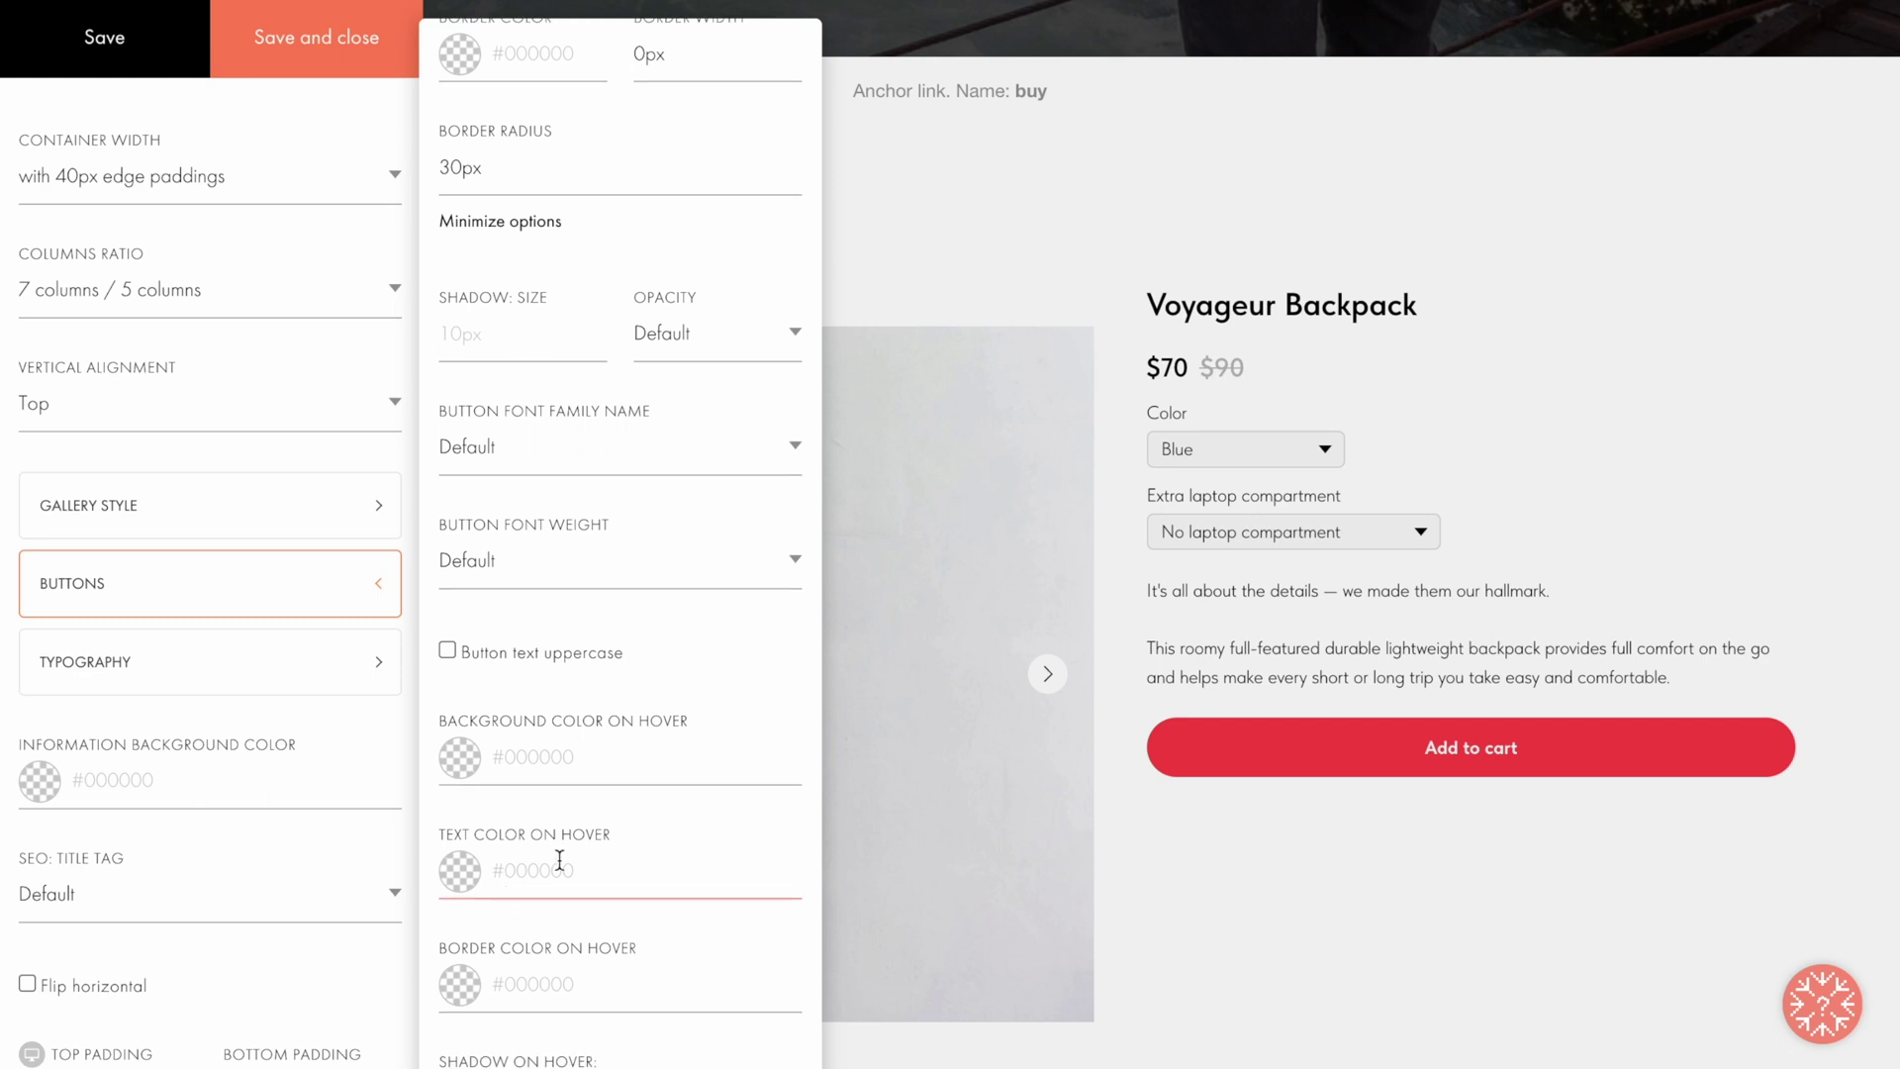
{"action": "left_click", "coordinate": [595, 763]}
{"action": "left_click_drag", "start_coordinate": [500, 937], "coordinate": [589, 832]}
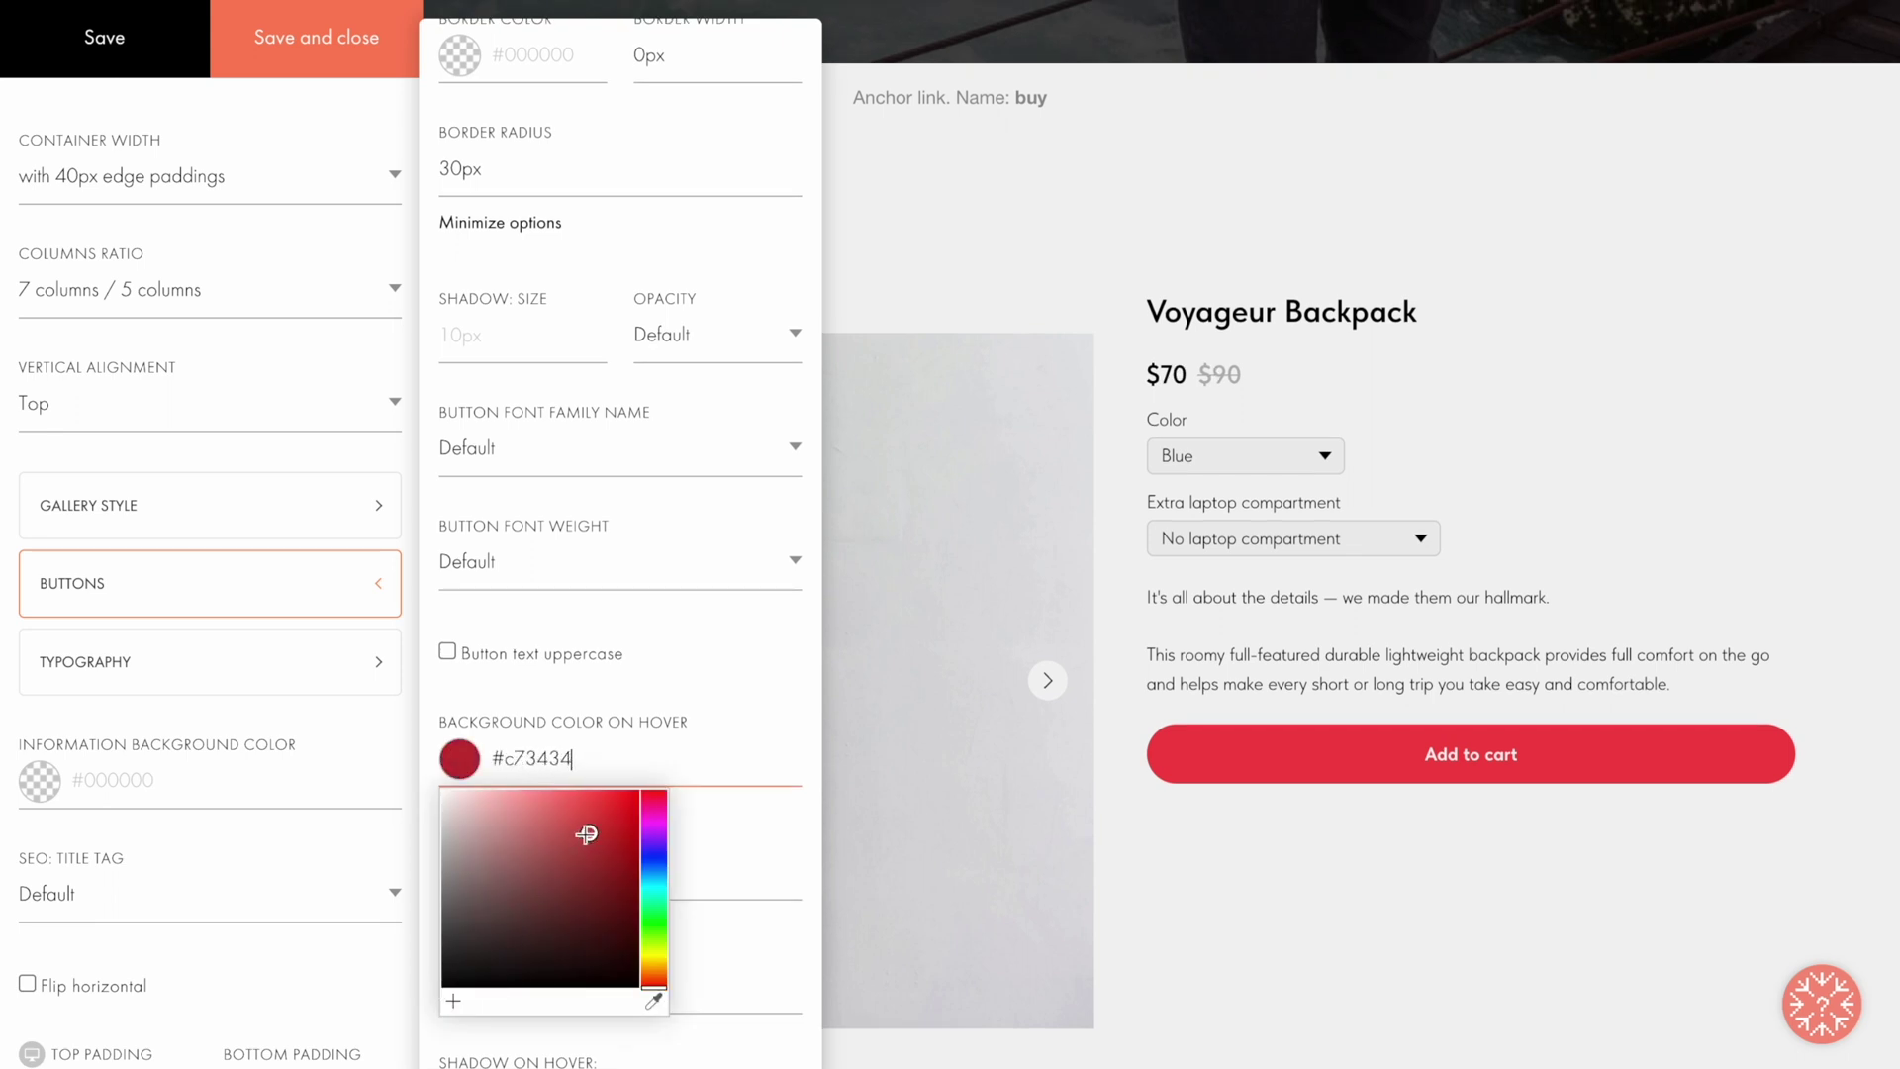
{"action": "left_click", "coordinate": [774, 673]}
{"action": "left_click", "coordinate": [309, 49]}
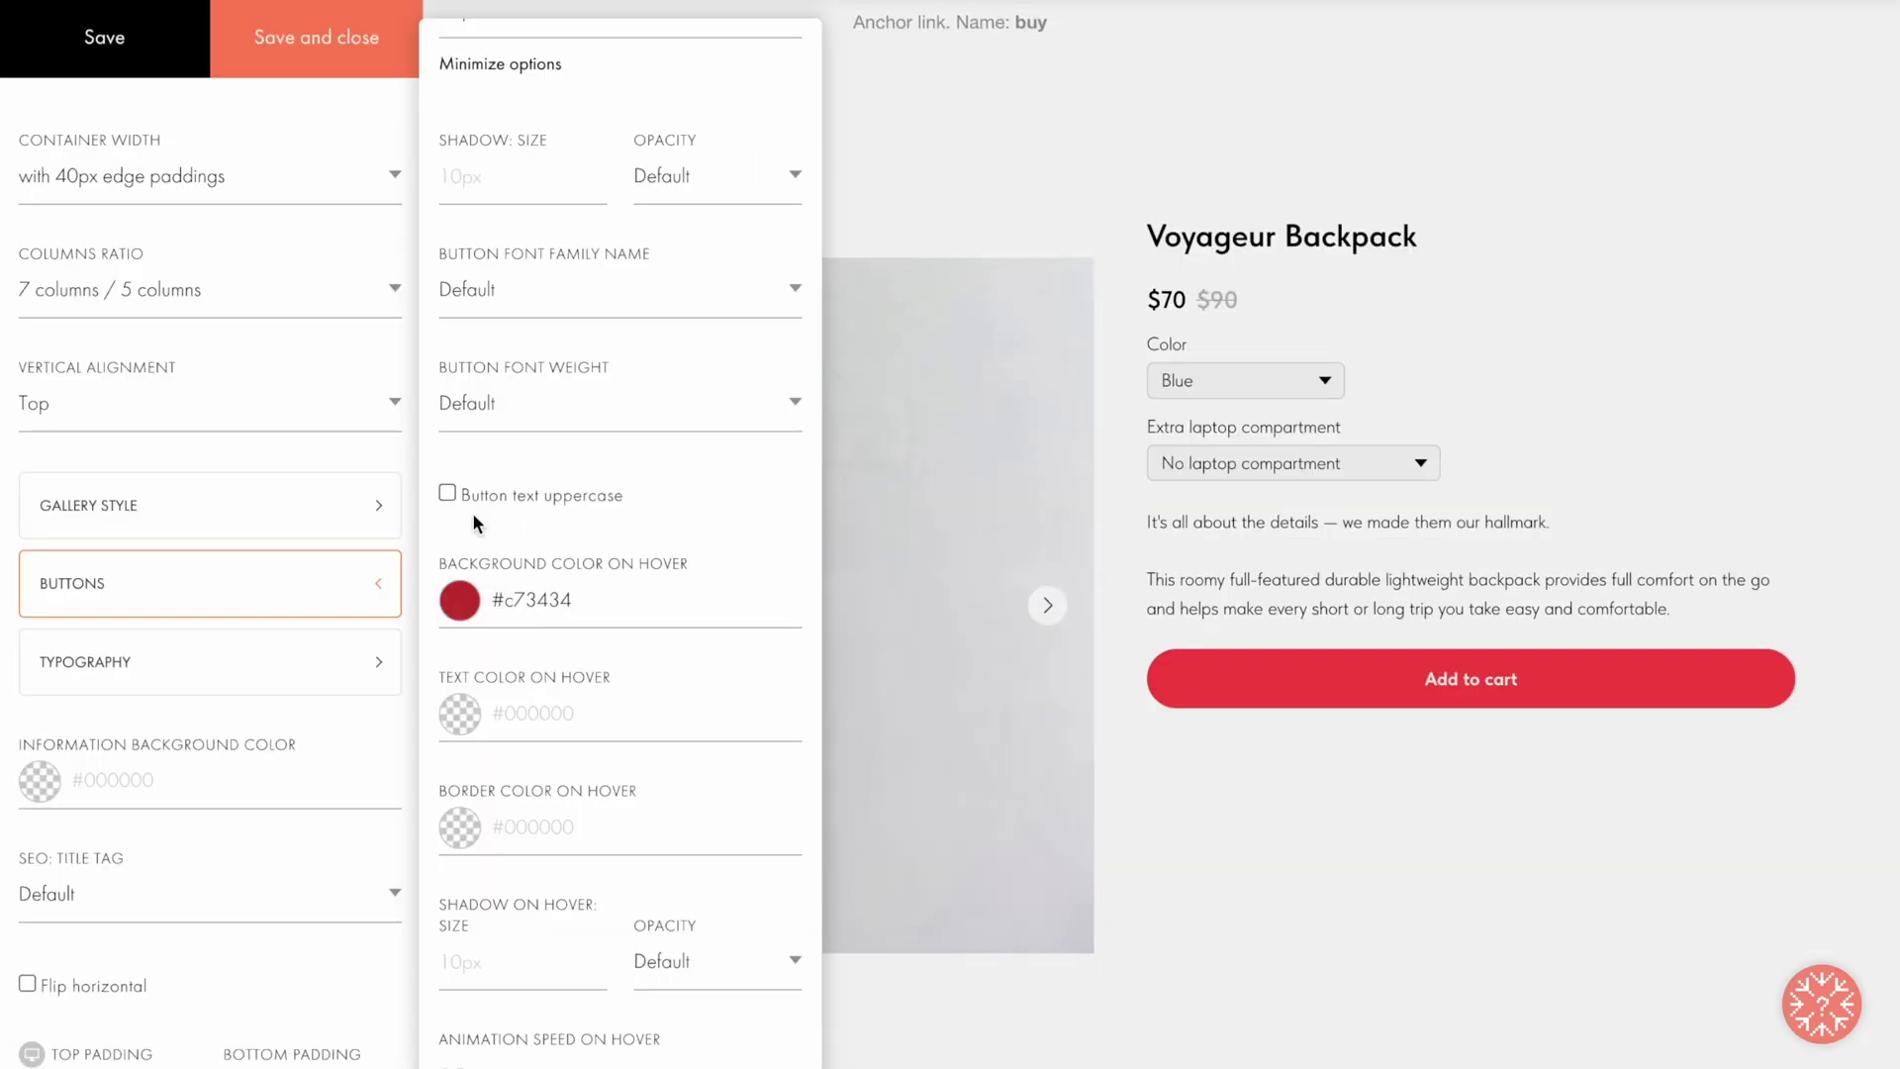
Step: Review the card's typography settings and save the block settings
{"action": "left_click", "coordinate": [348, 661]}
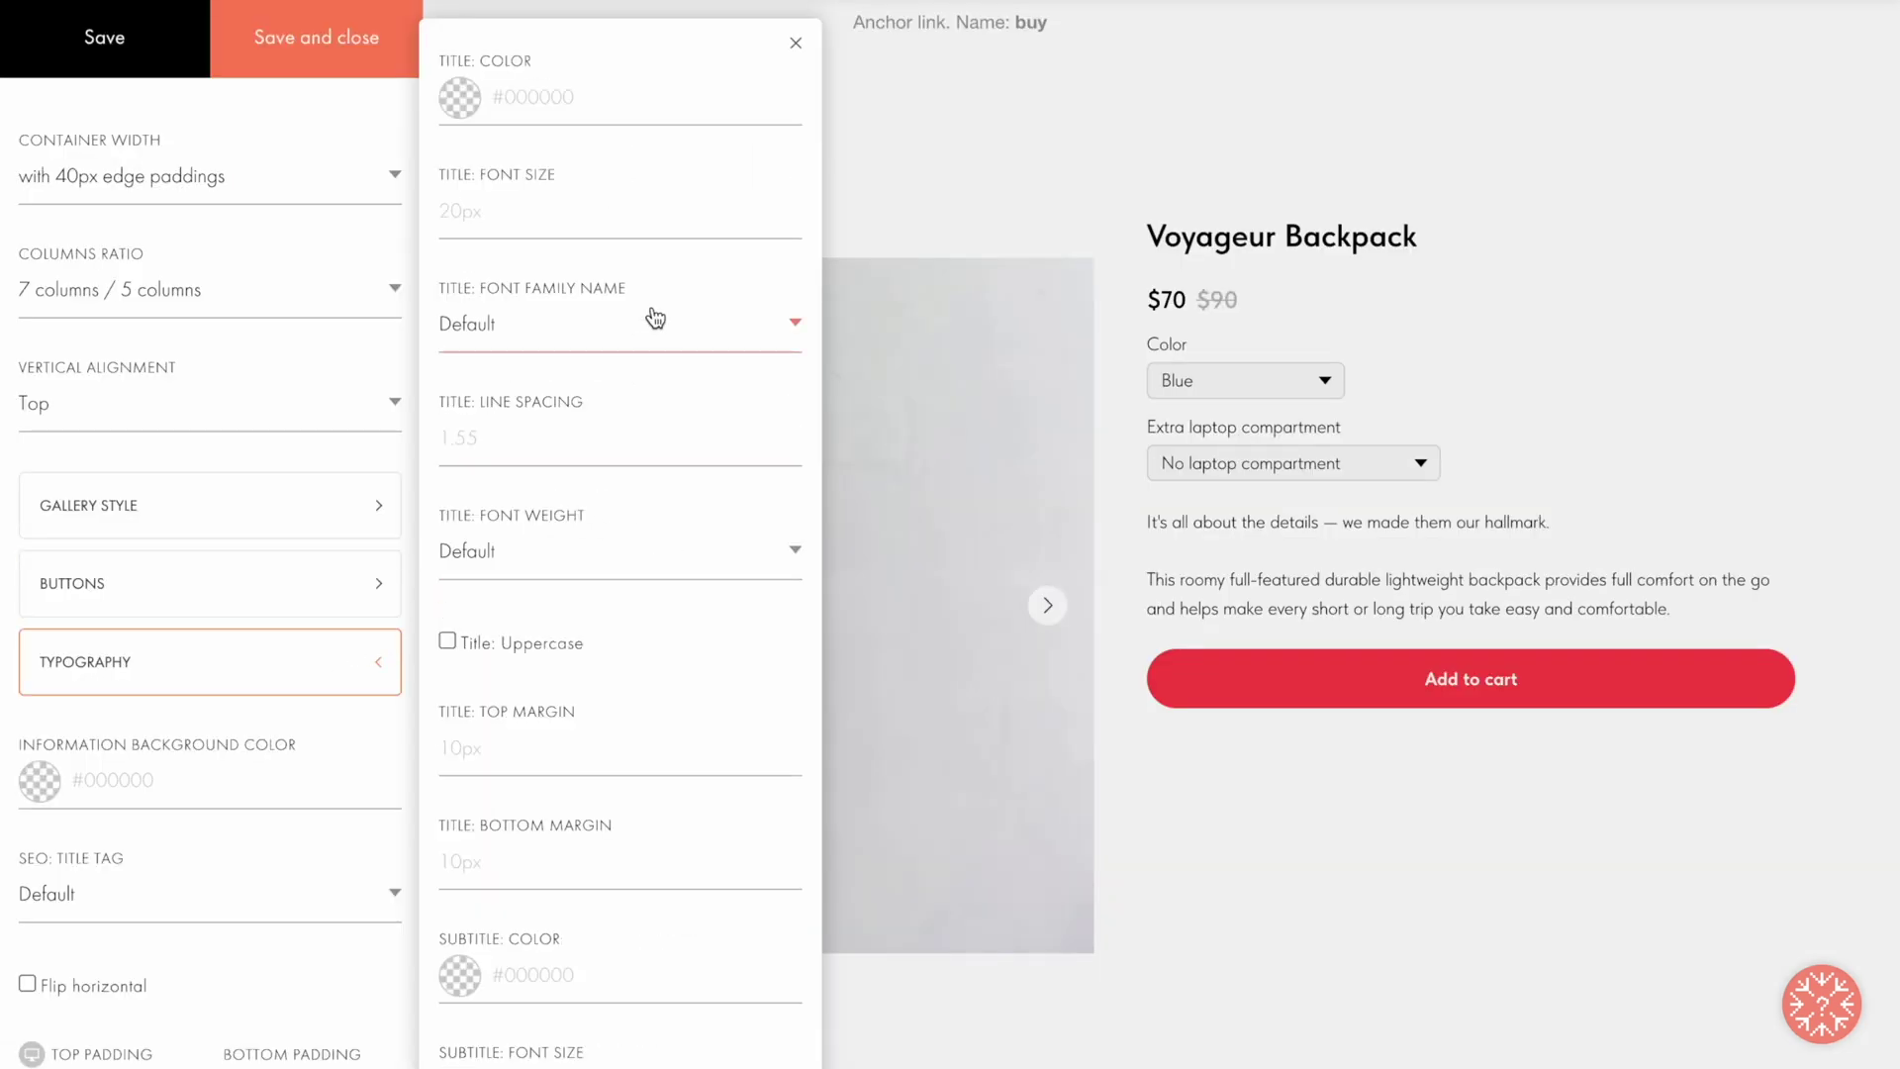
{"action": "scroll", "coordinate": [655, 317], "scroll_direction": "down", "scroll_amount": 8}
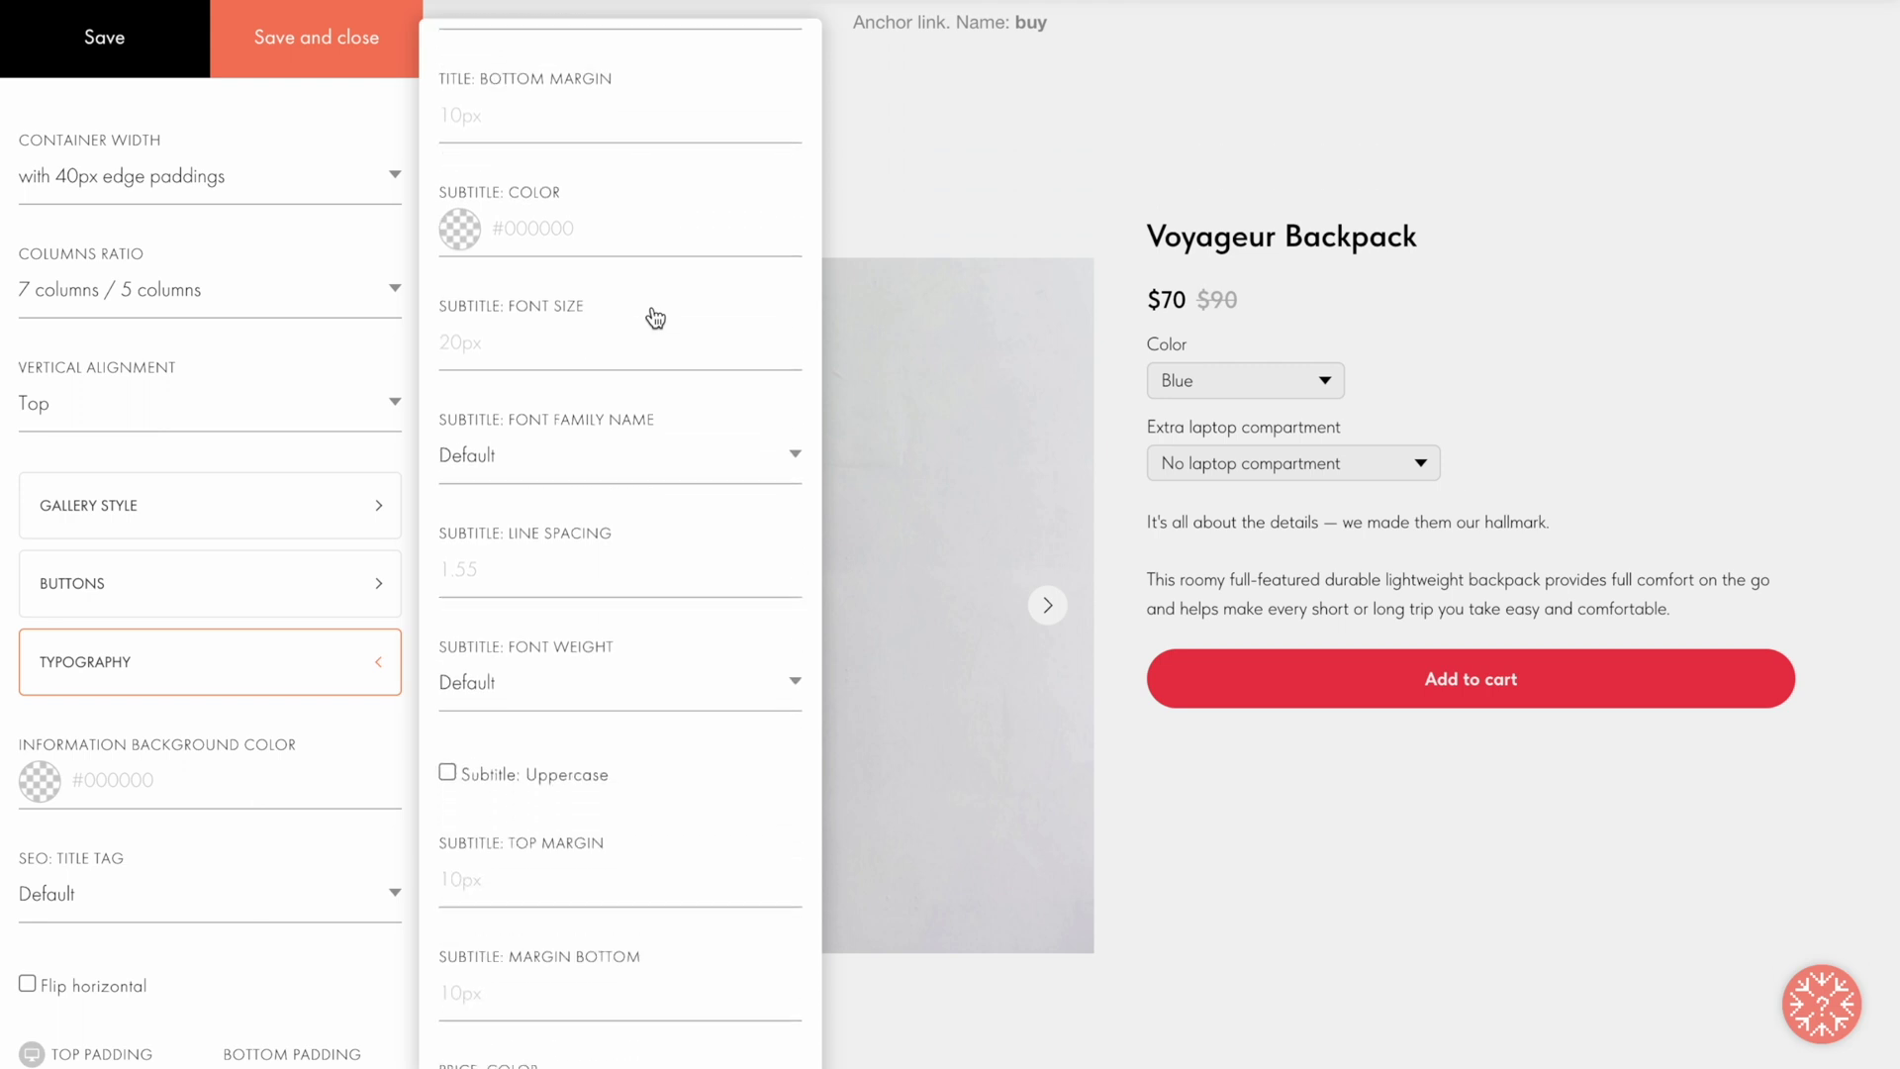
{"action": "scroll", "coordinate": [655, 317], "scroll_direction": "down", "scroll_amount": 7}
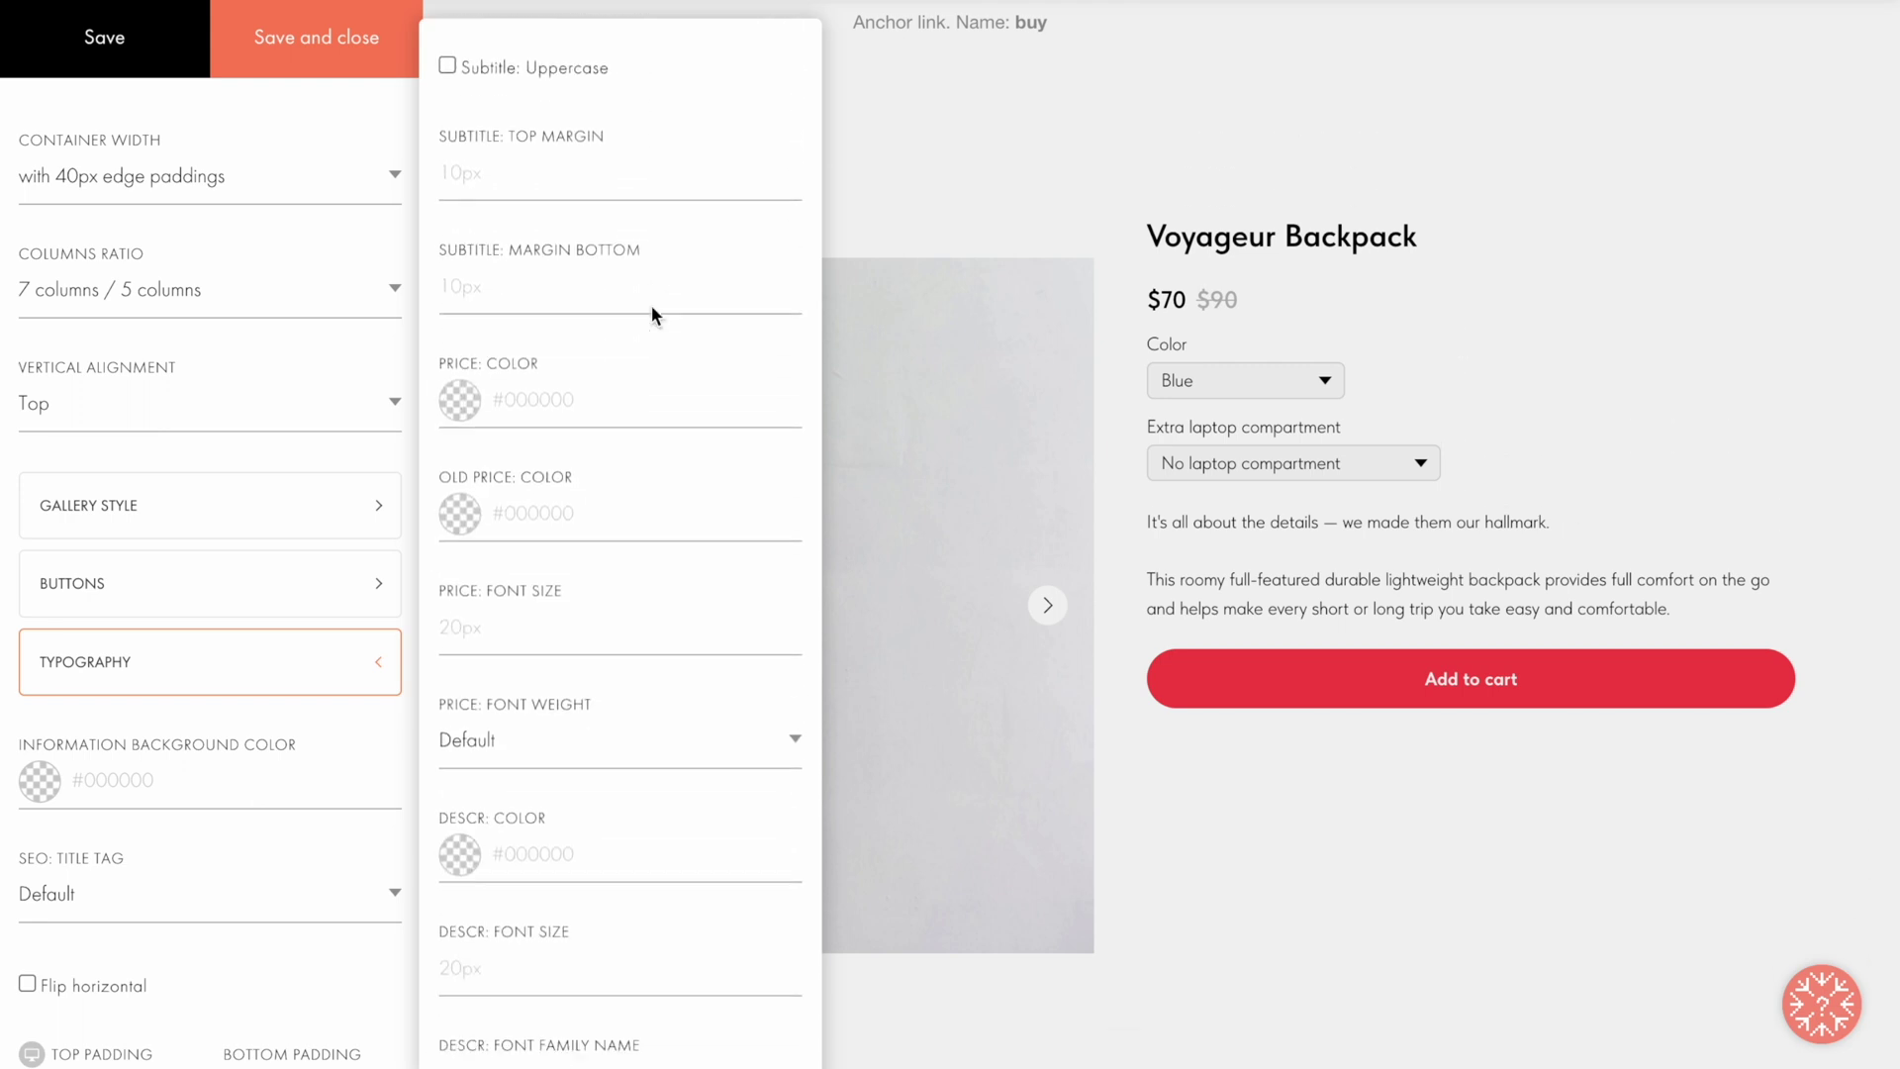
{"action": "scroll", "coordinate": [648, 309], "scroll_direction": "down", "scroll_amount": 2}
{"action": "left_click", "coordinate": [309, 35]}
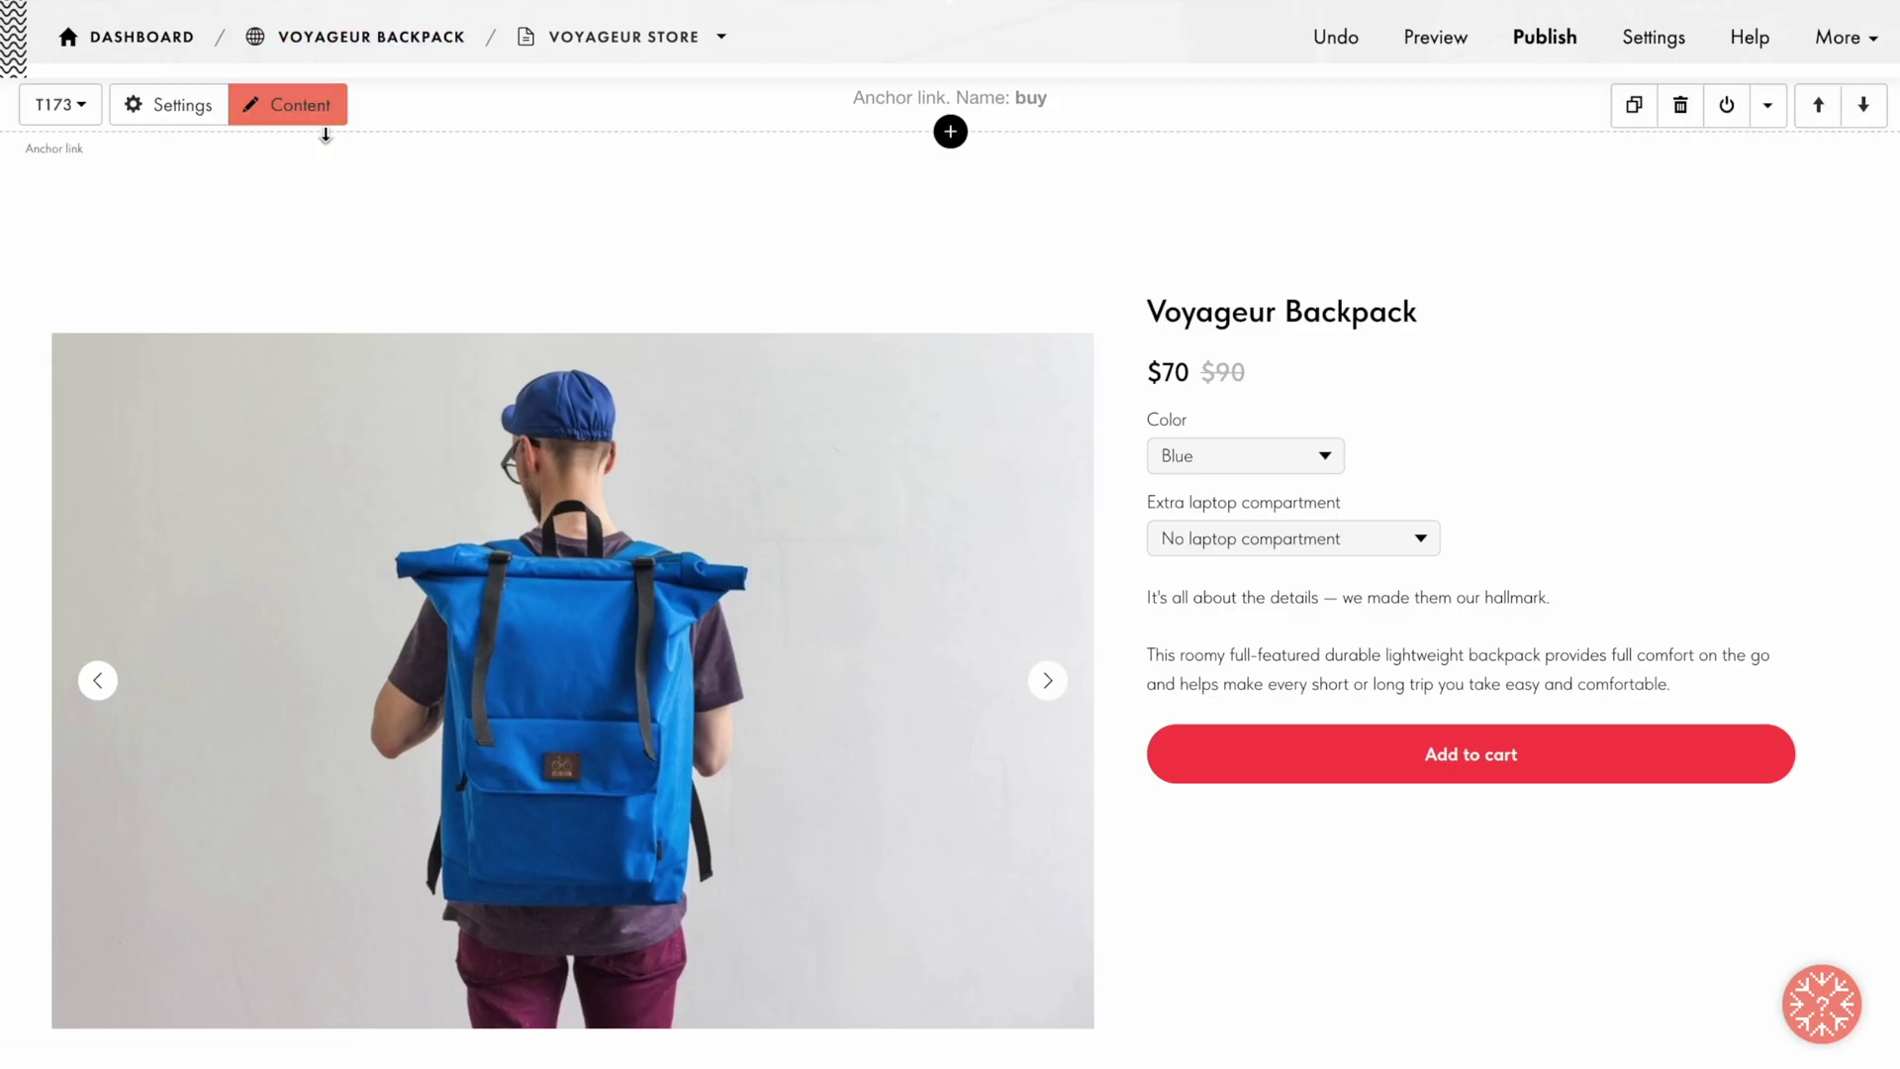
{"action": "left_click", "coordinate": [305, 178]}
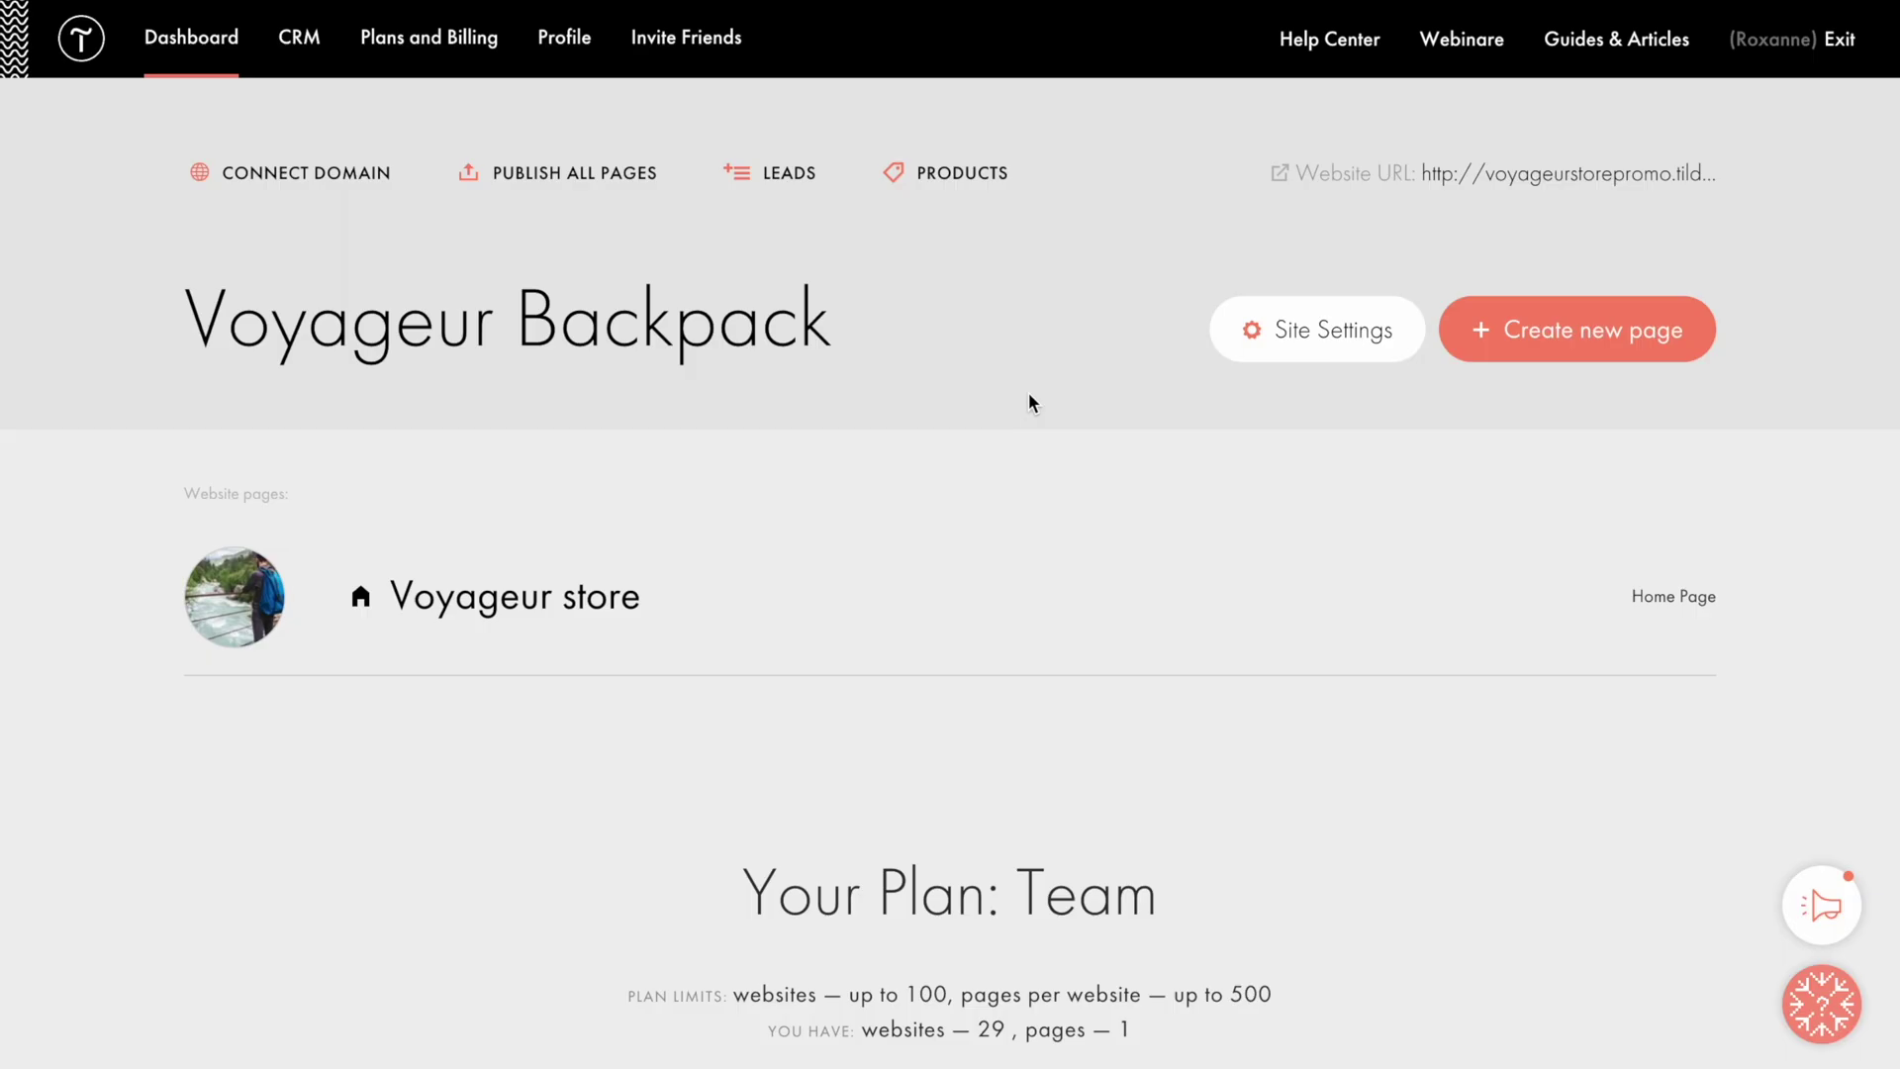
Step: Leave the product card editor for the Voyageur Backpack site's dashboard
{"action": "left_click", "coordinate": [967, 182]}
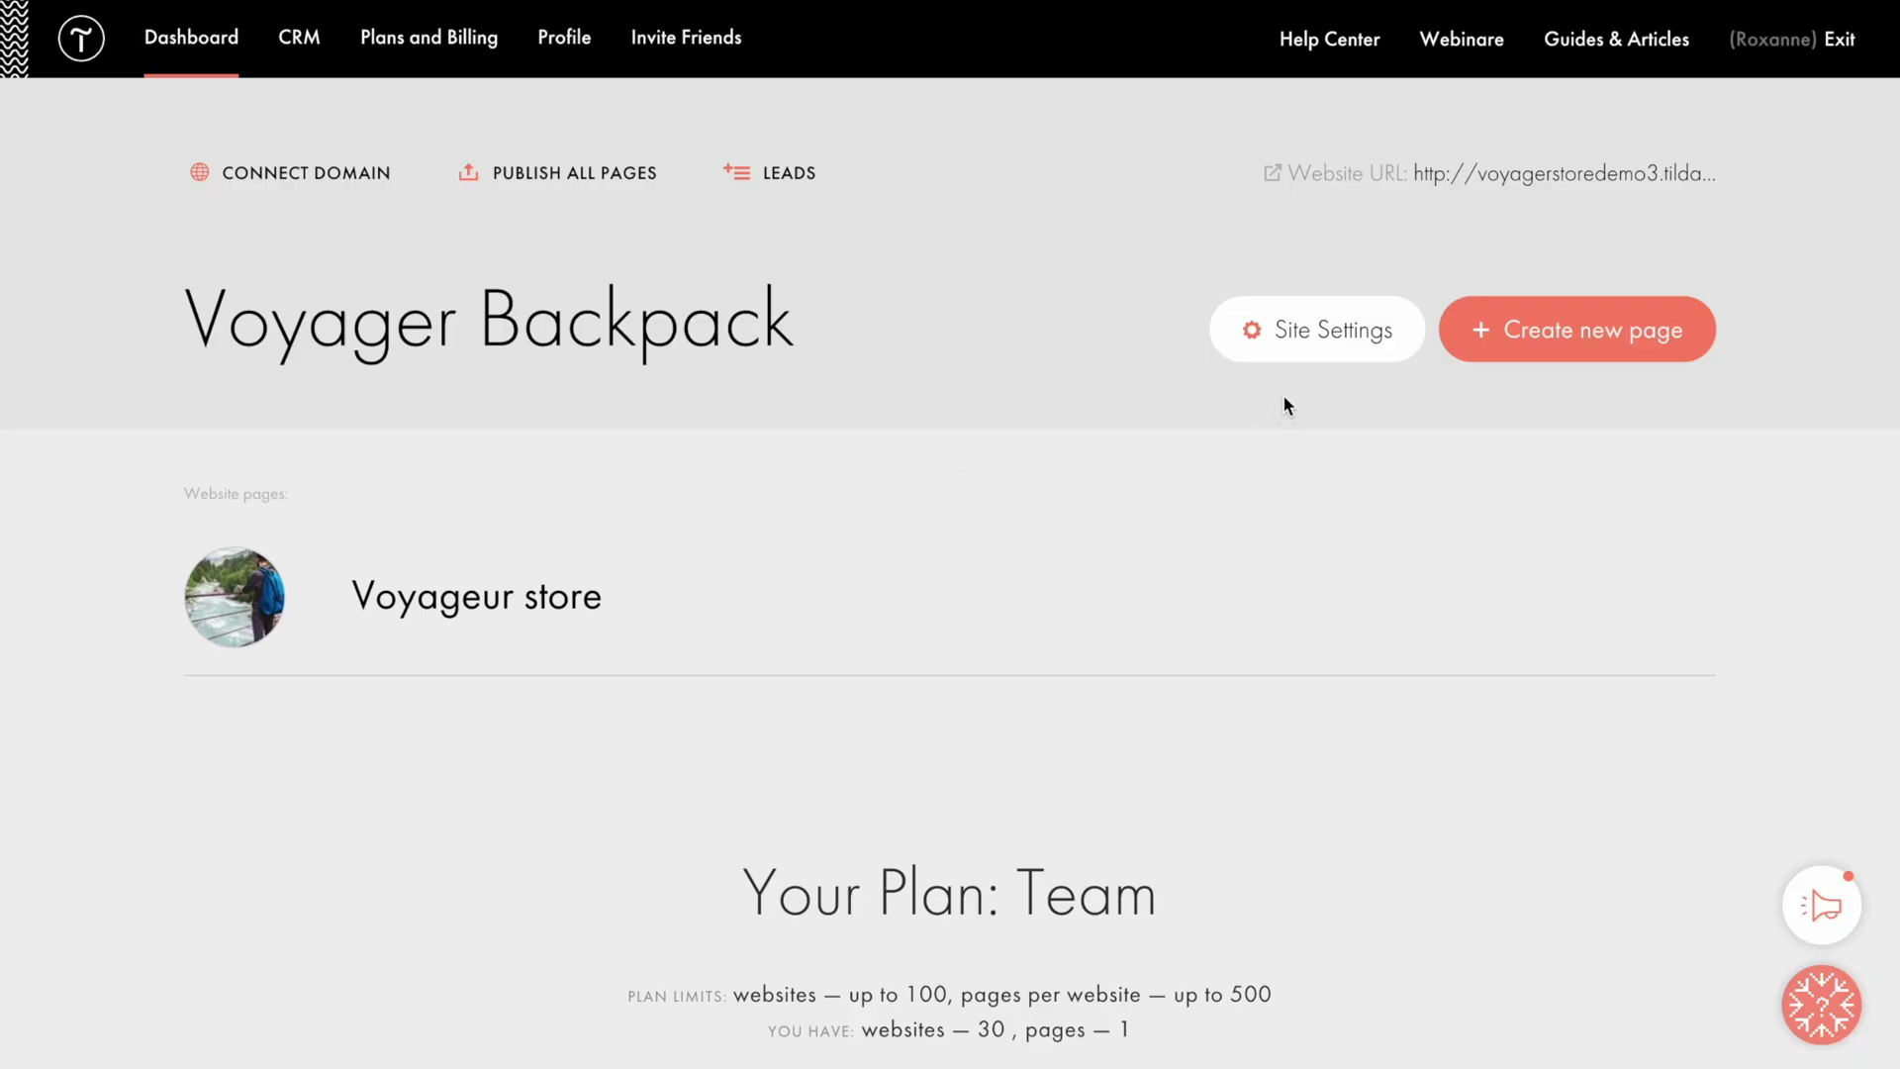
Step: Connect the Product Catalog in the site's additional settings
{"action": "left_click", "coordinate": [1319, 331]}
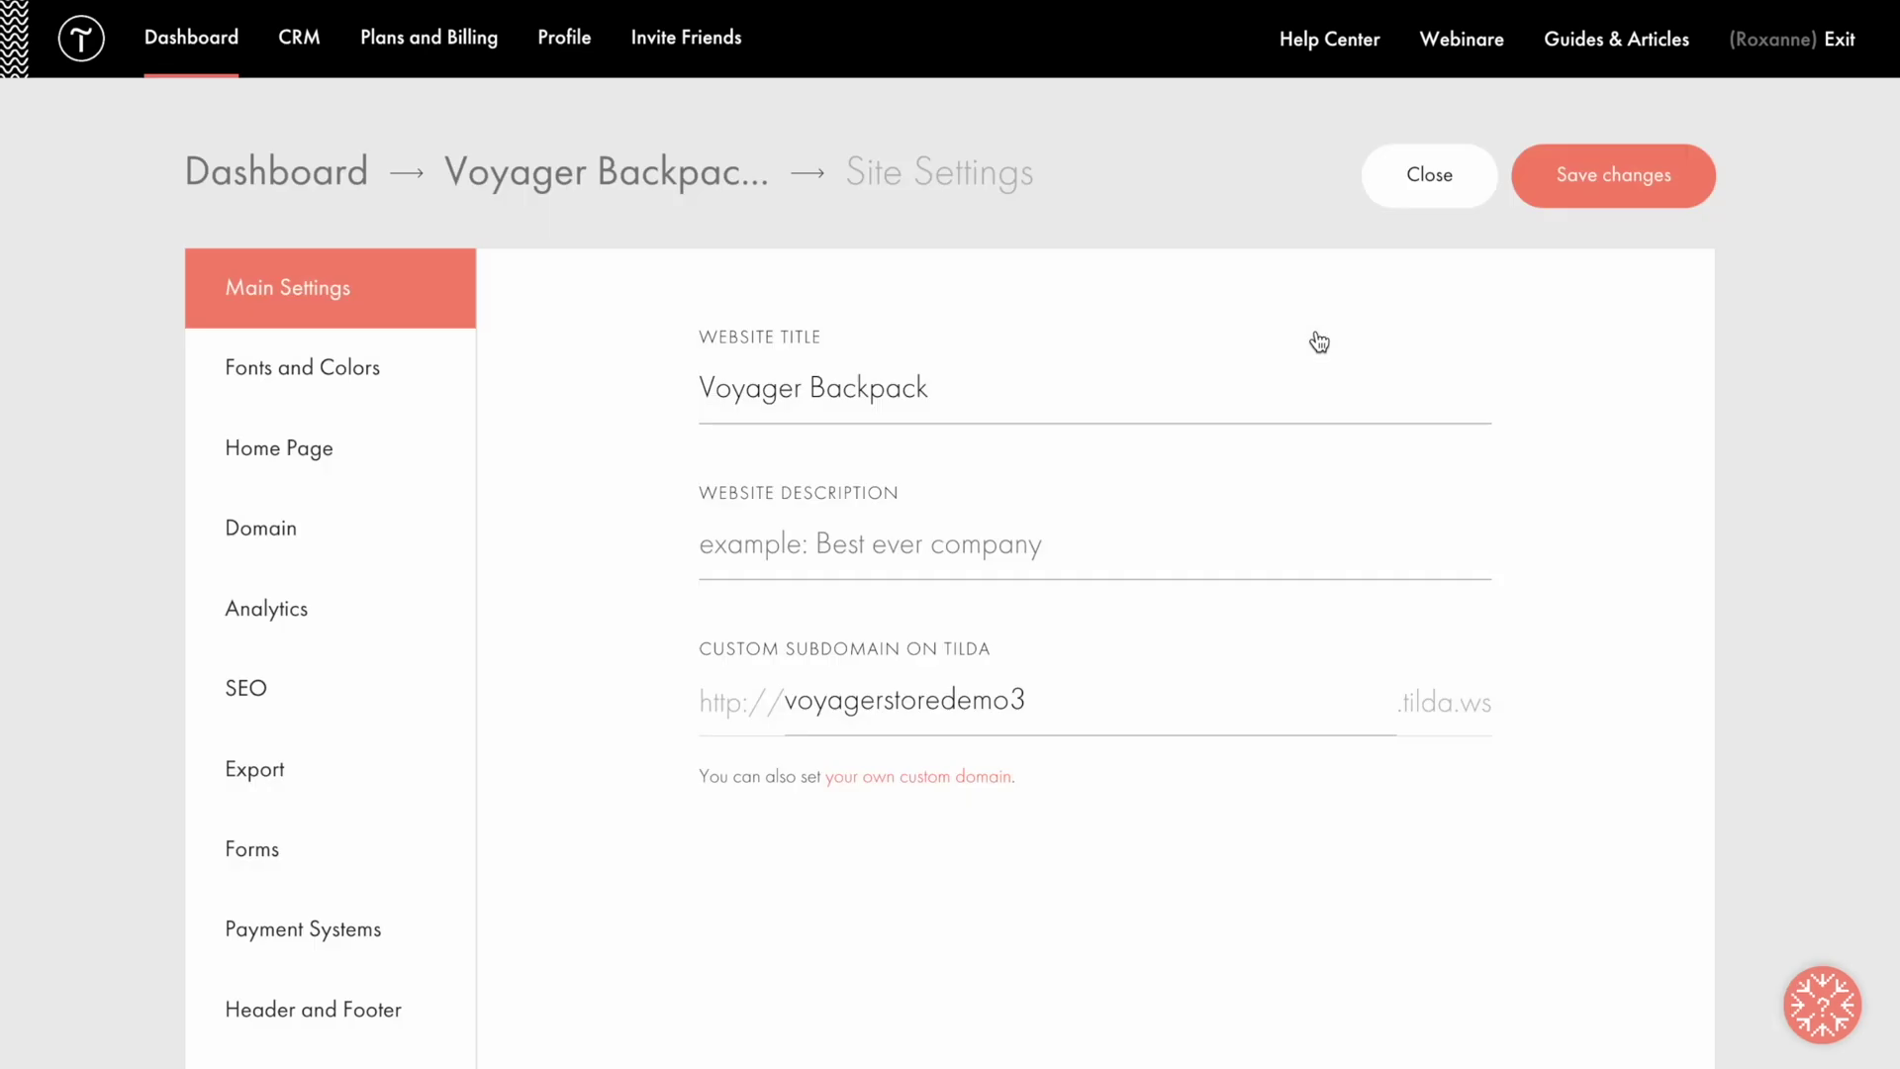
{"action": "scroll", "coordinate": [1319, 339], "scroll_direction": "down", "scroll_amount": 5}
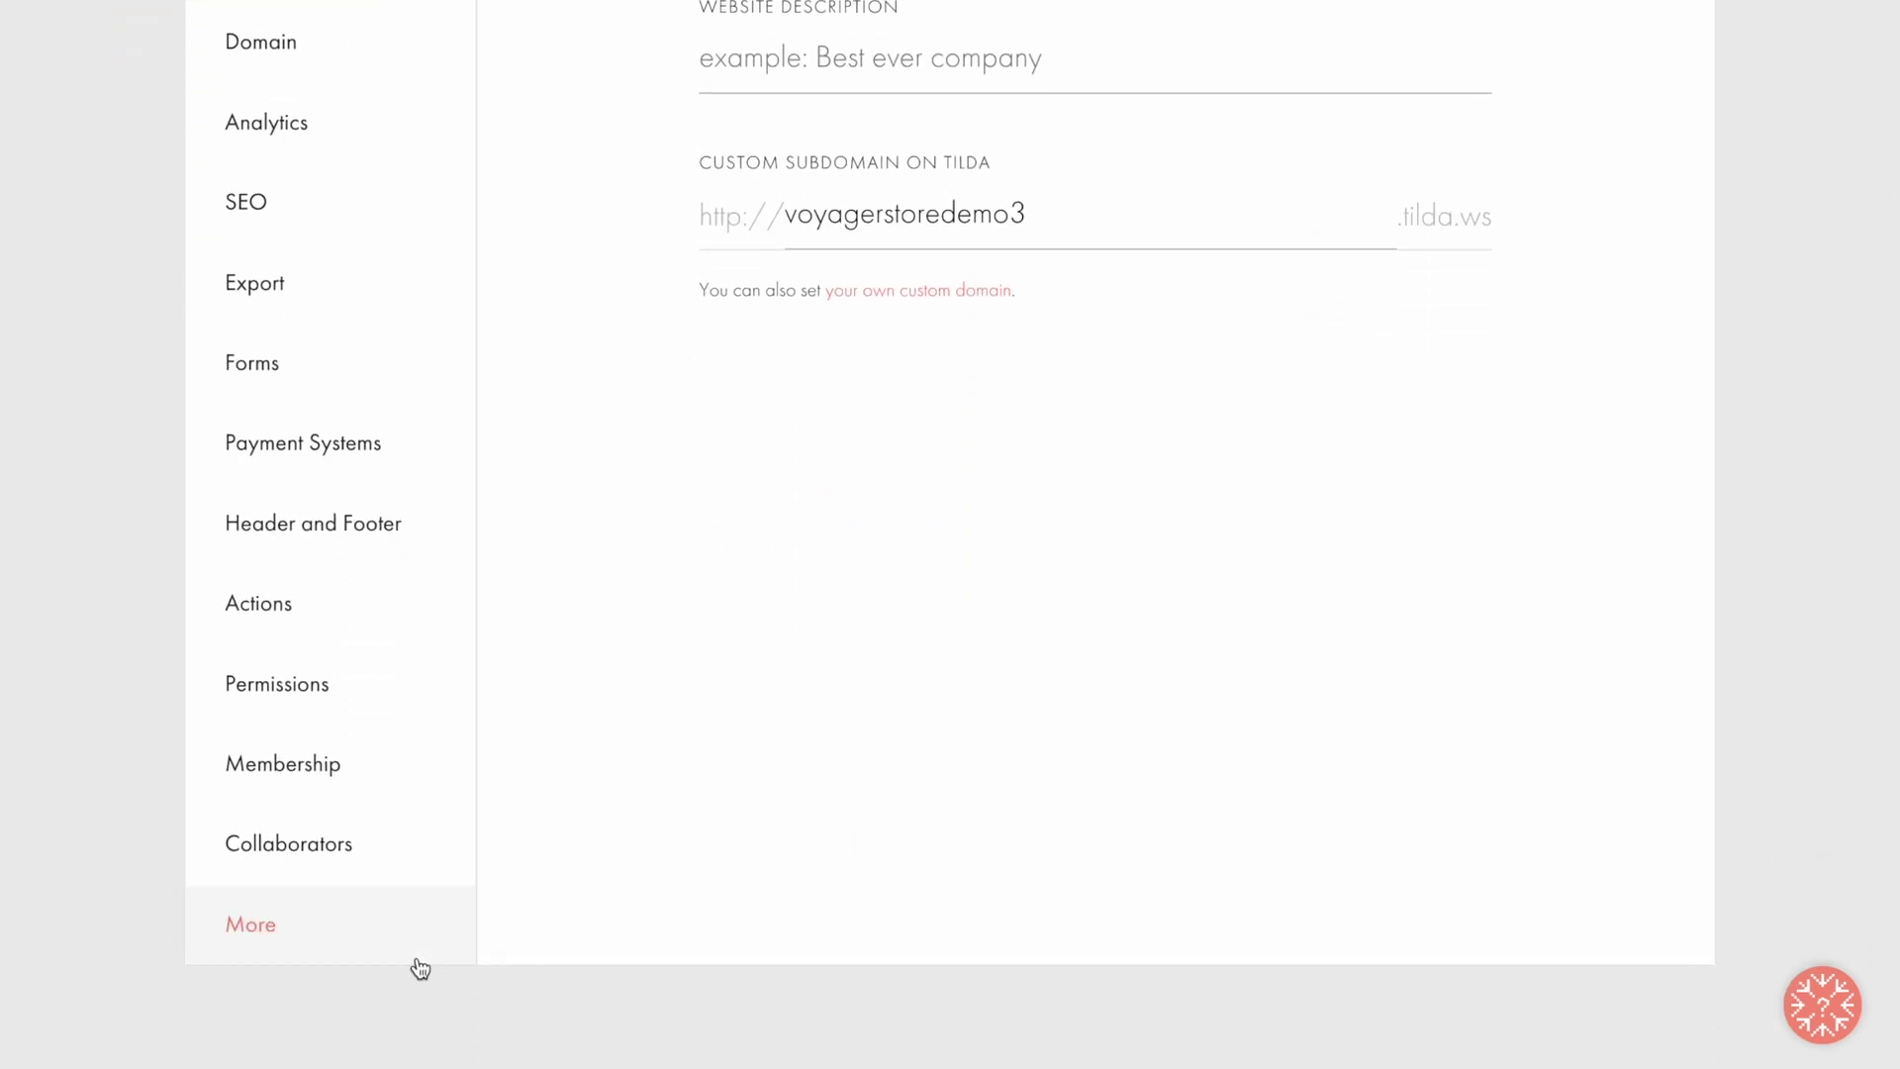
{"action": "left_click", "coordinate": [358, 939]}
{"action": "scroll", "coordinate": [556, 856], "scroll_direction": "down", "scroll_amount": 20}
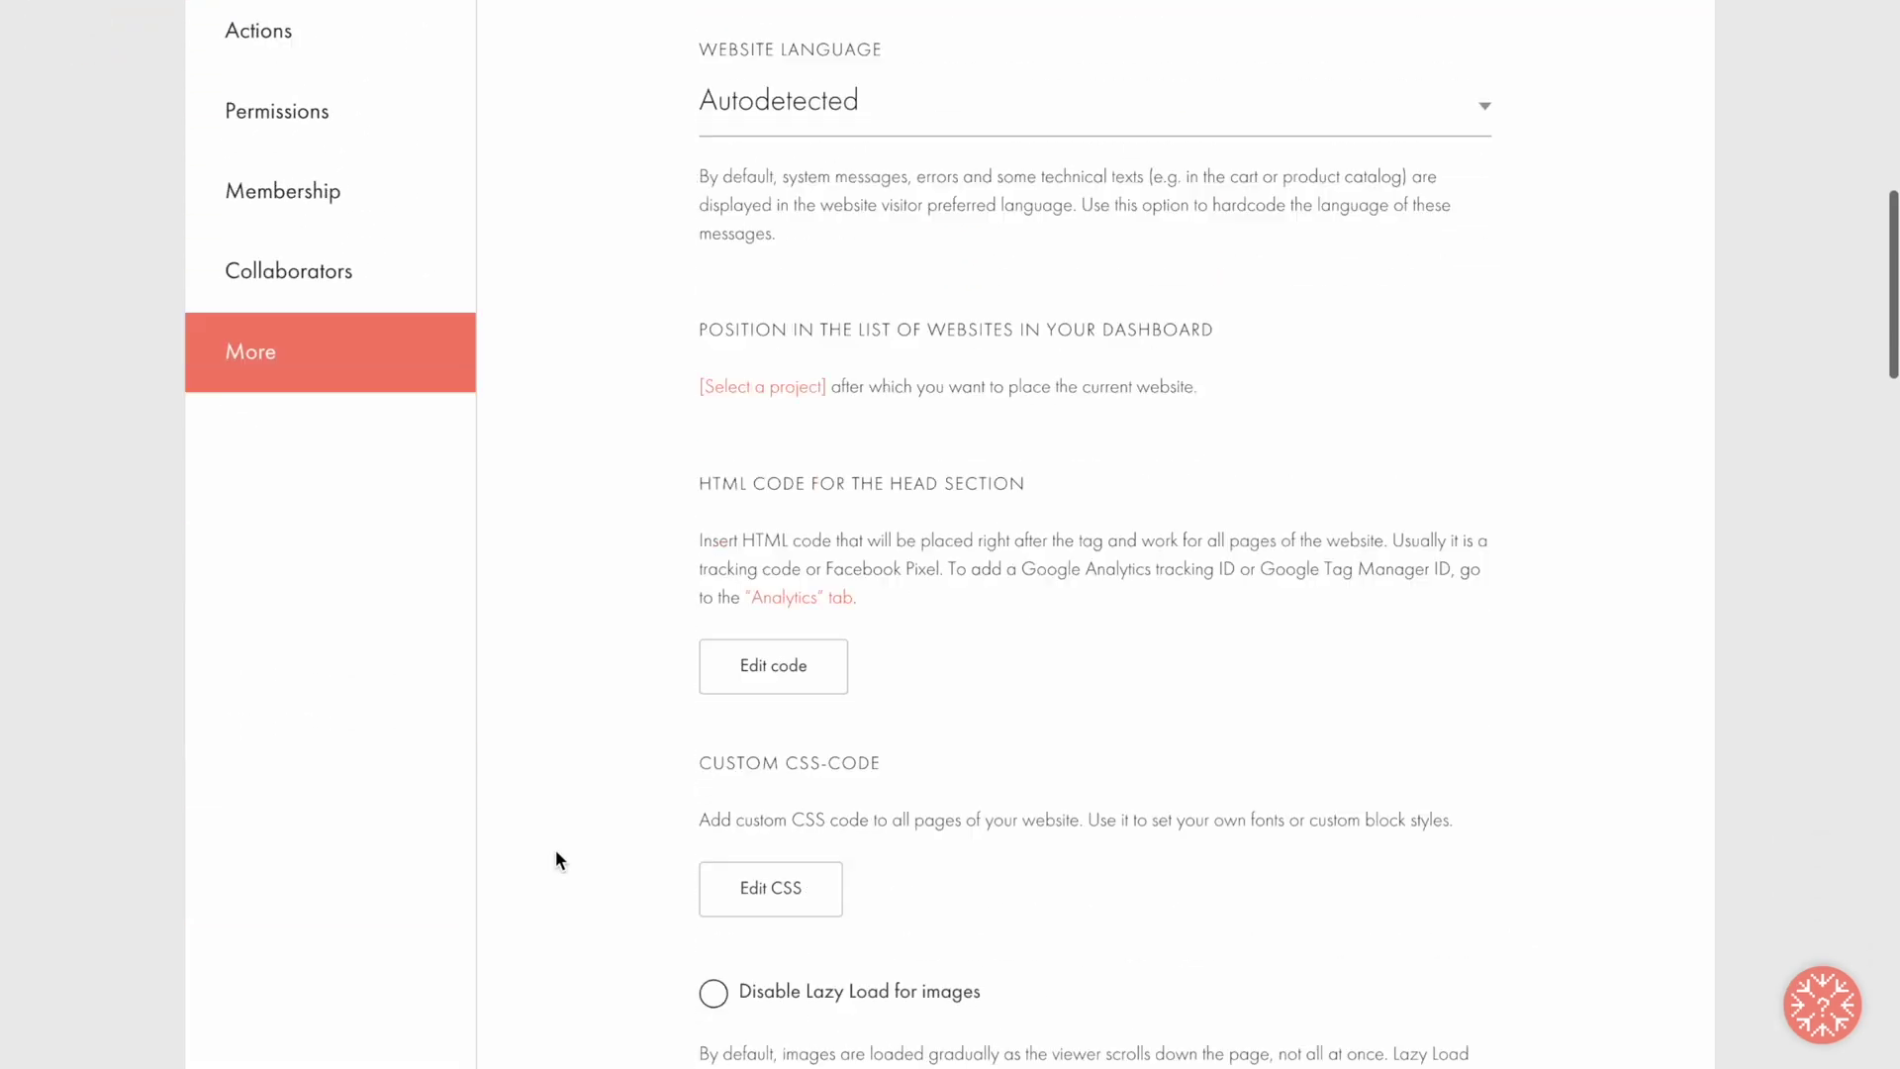
{"action": "scroll", "coordinate": [555, 849], "scroll_direction": "down", "scroll_amount": 10}
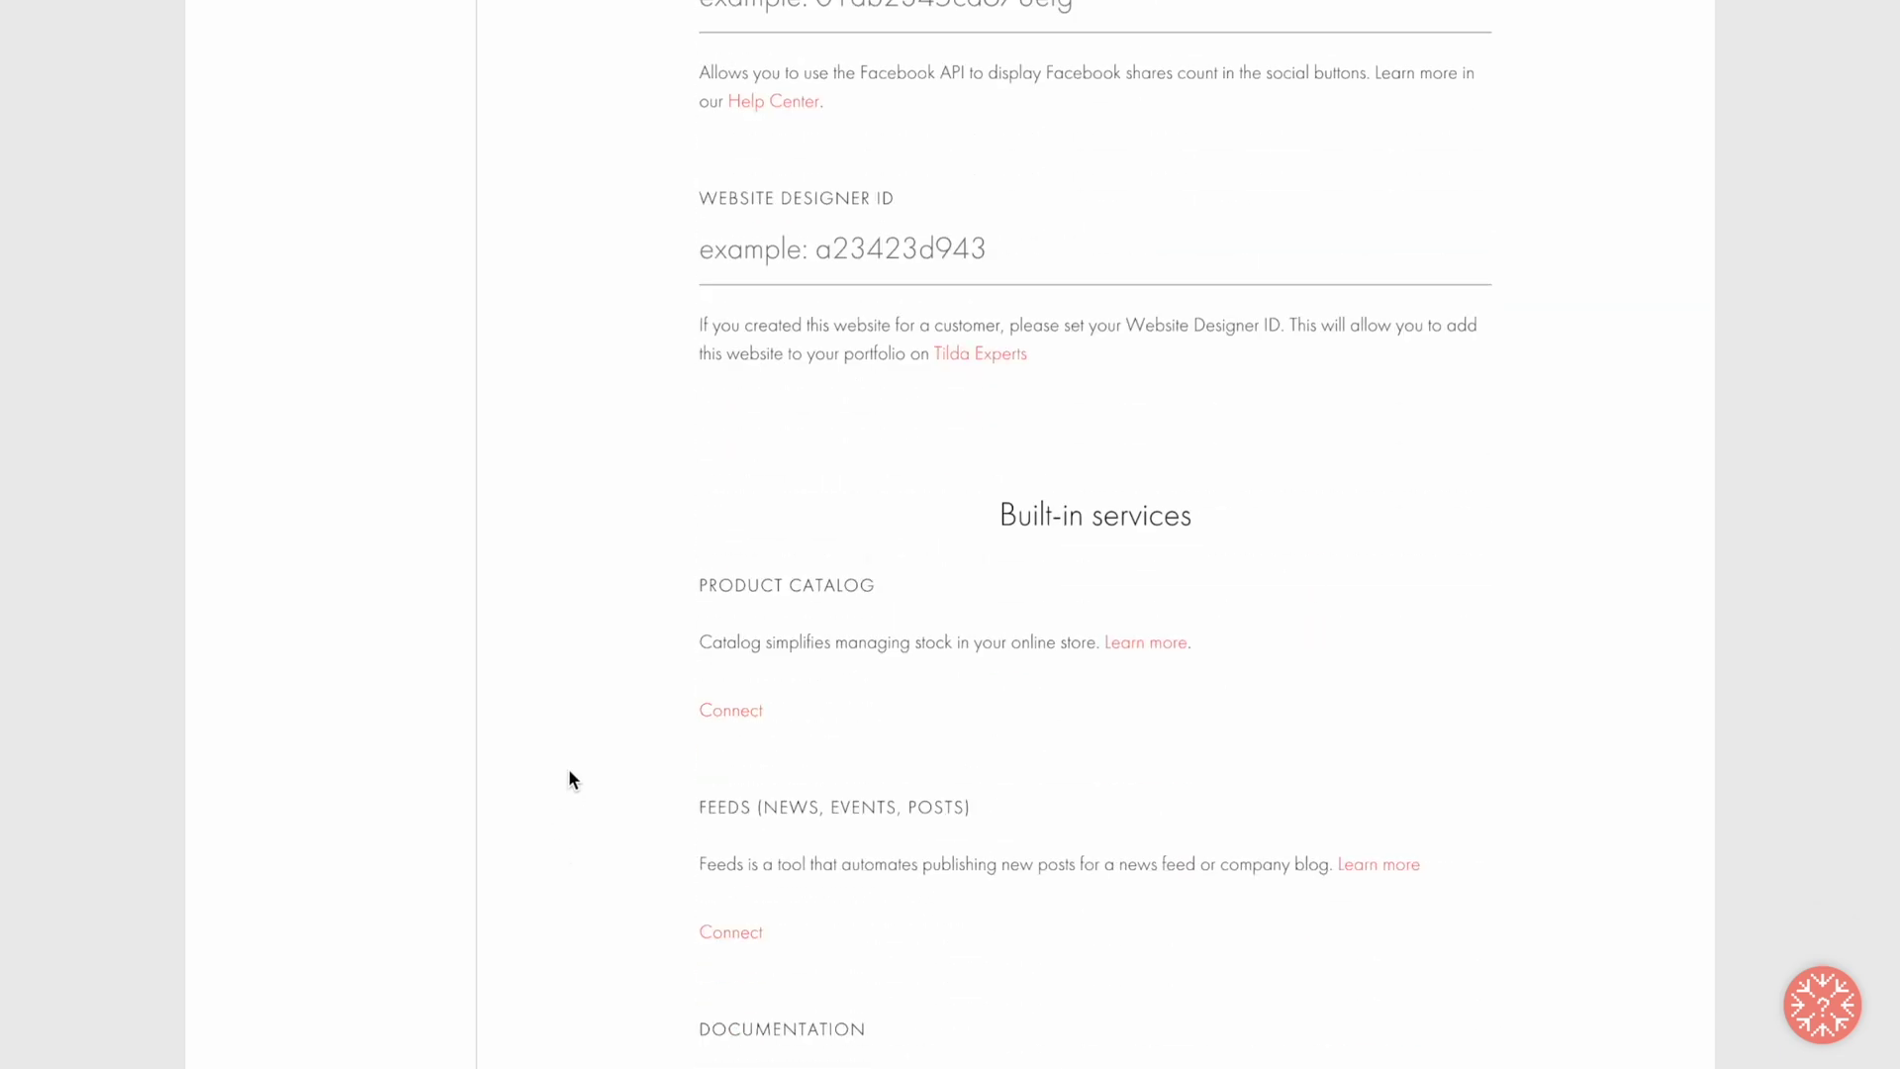
{"action": "left_click", "coordinate": [732, 714]}
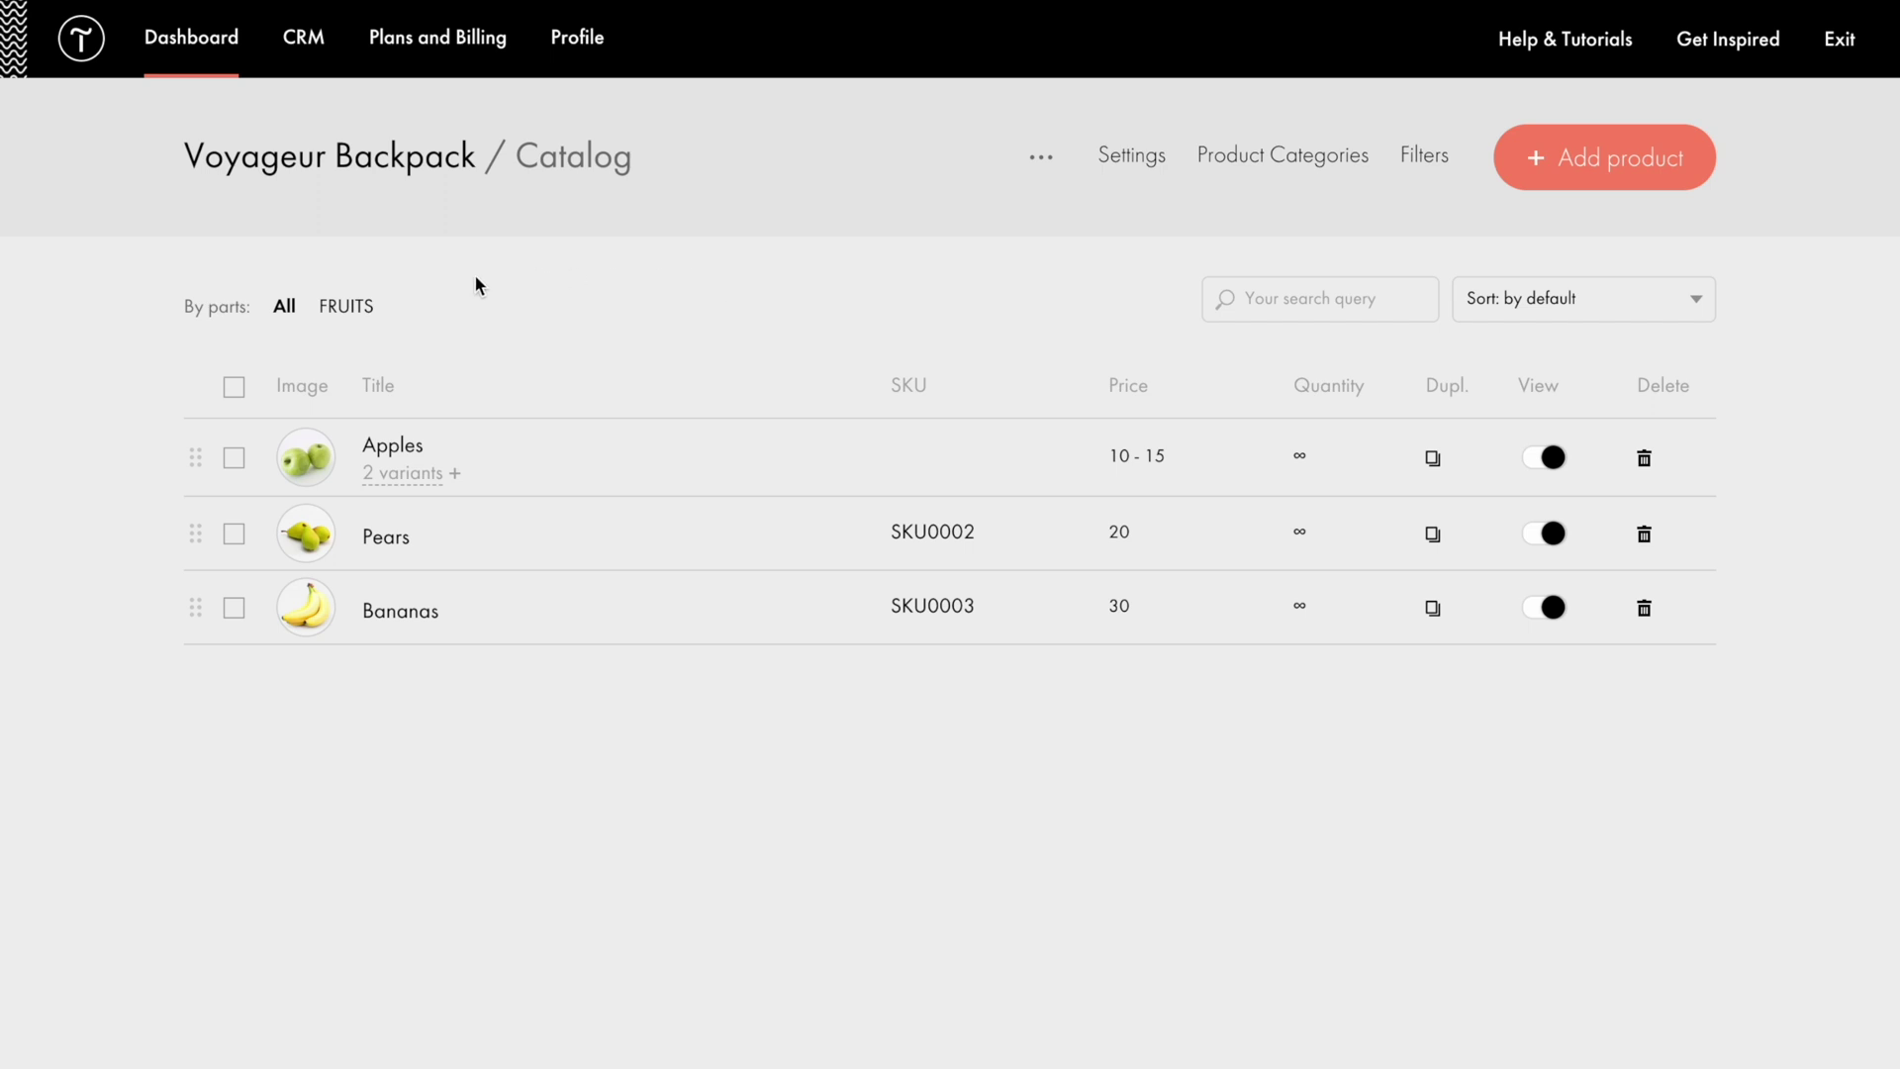
Step: Delete the three sample fruit products and start a new product titled Voyageur Backpack
{"action": "left_click", "coordinate": [234, 386]}
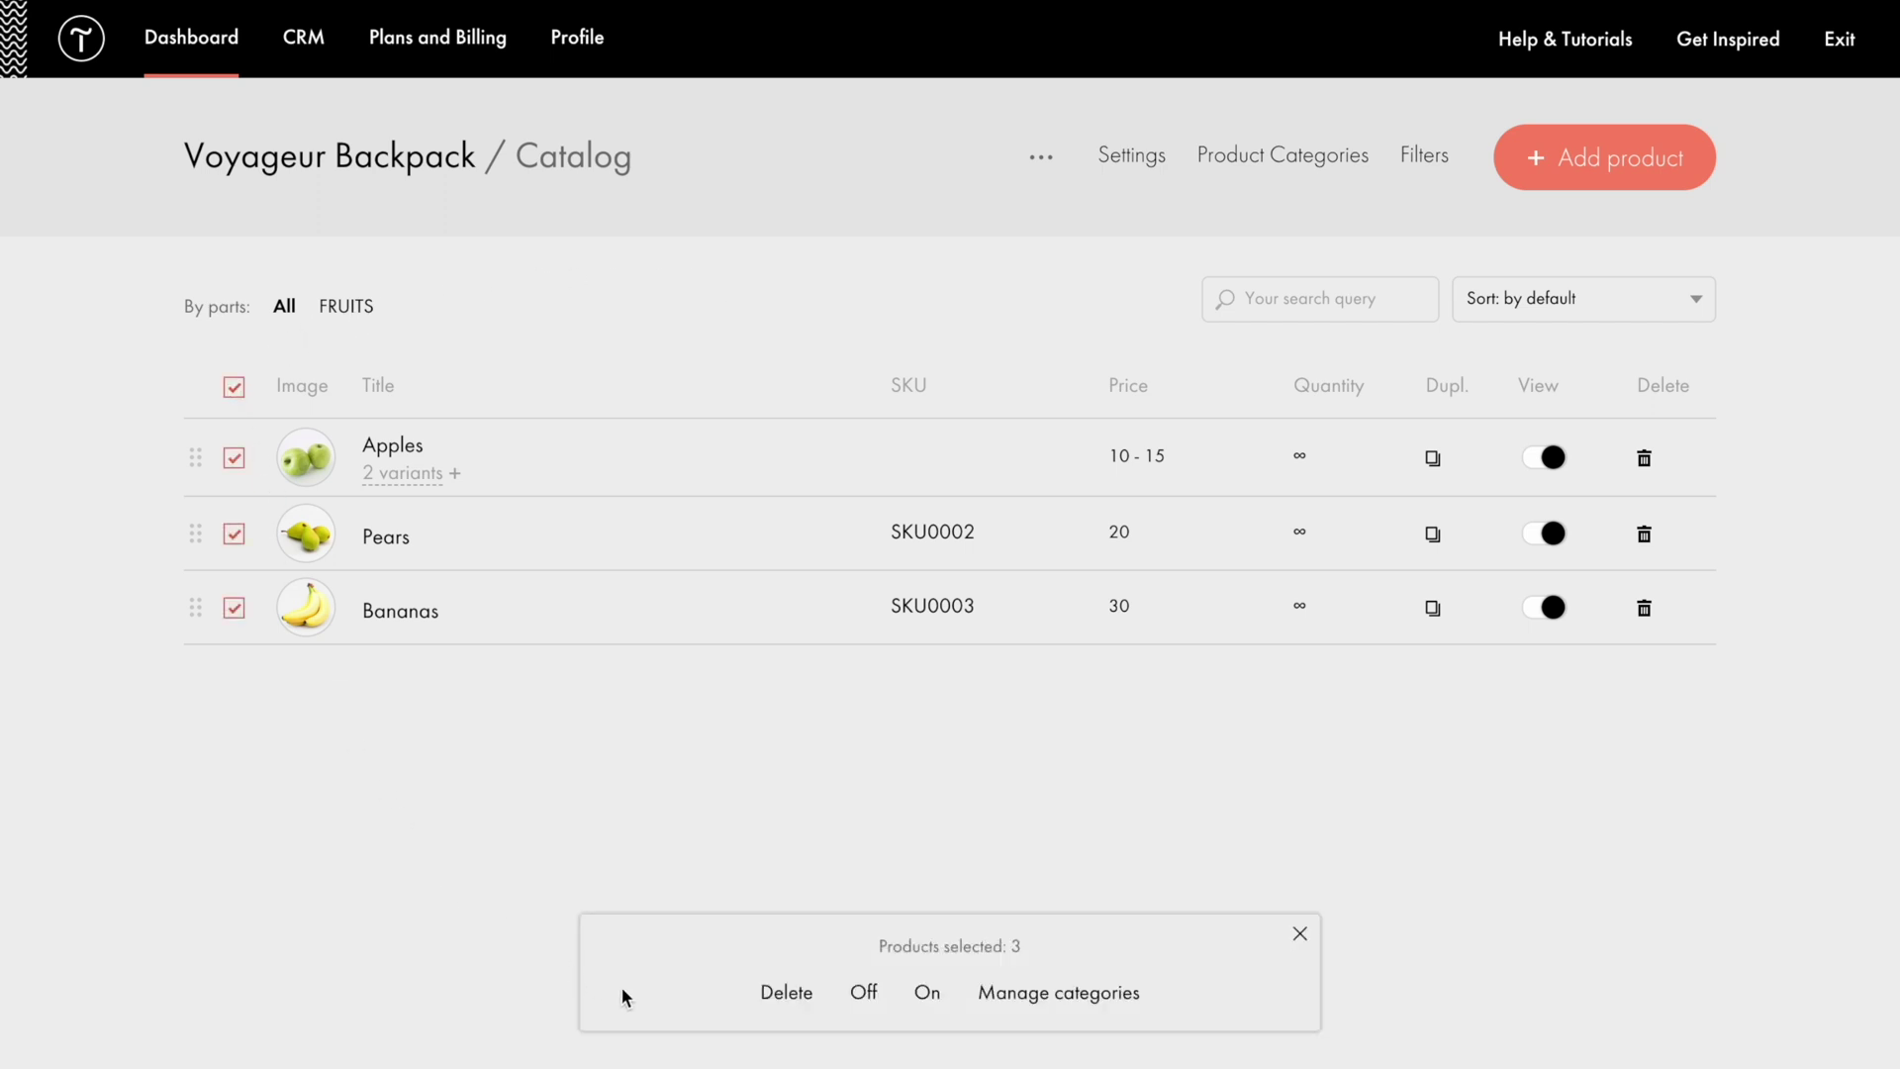
{"action": "left_click", "coordinate": [775, 995]}
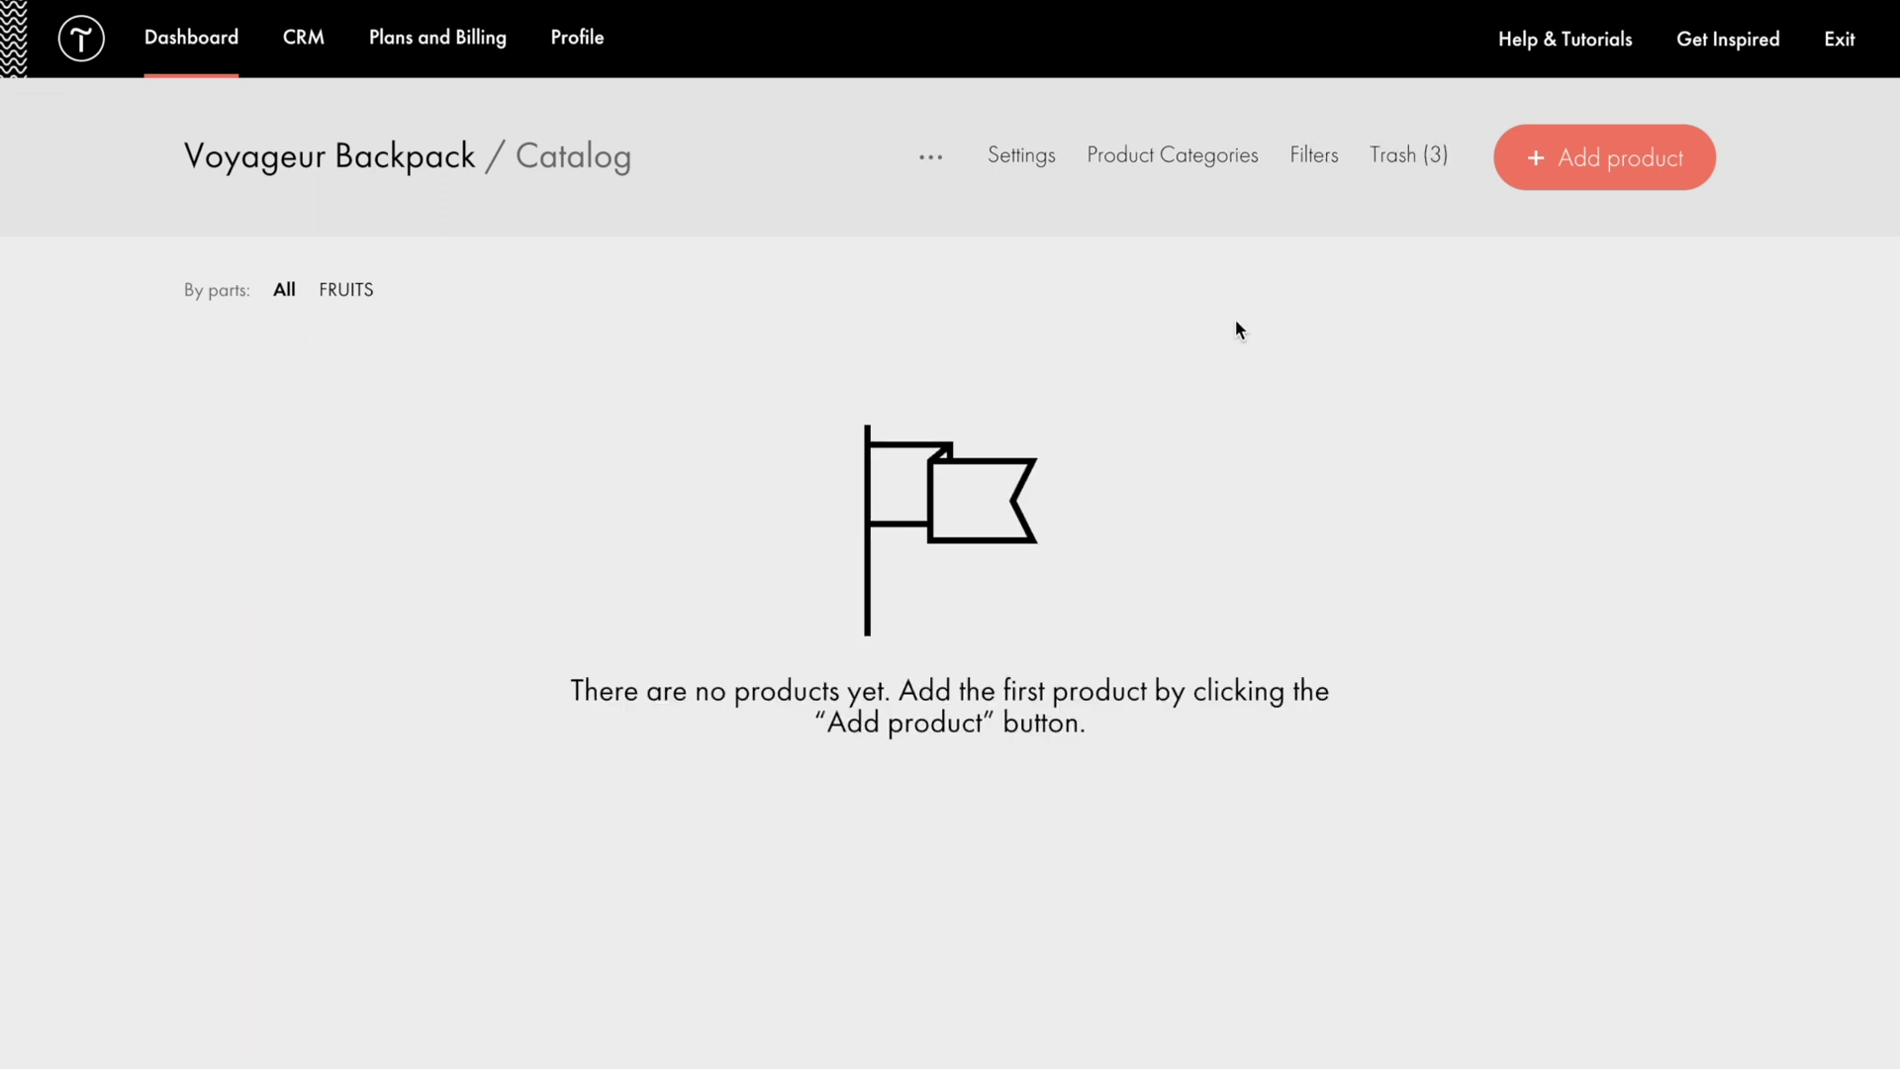
{"action": "left_click", "coordinate": [1569, 170]}
{"action": "type", "text": "Voyageur Backpack"}
Step: Paste the backpack description and upload photos 1.jpeg–4.jpeg to the product
{"action": "left_click", "coordinate": [1193, 408]}
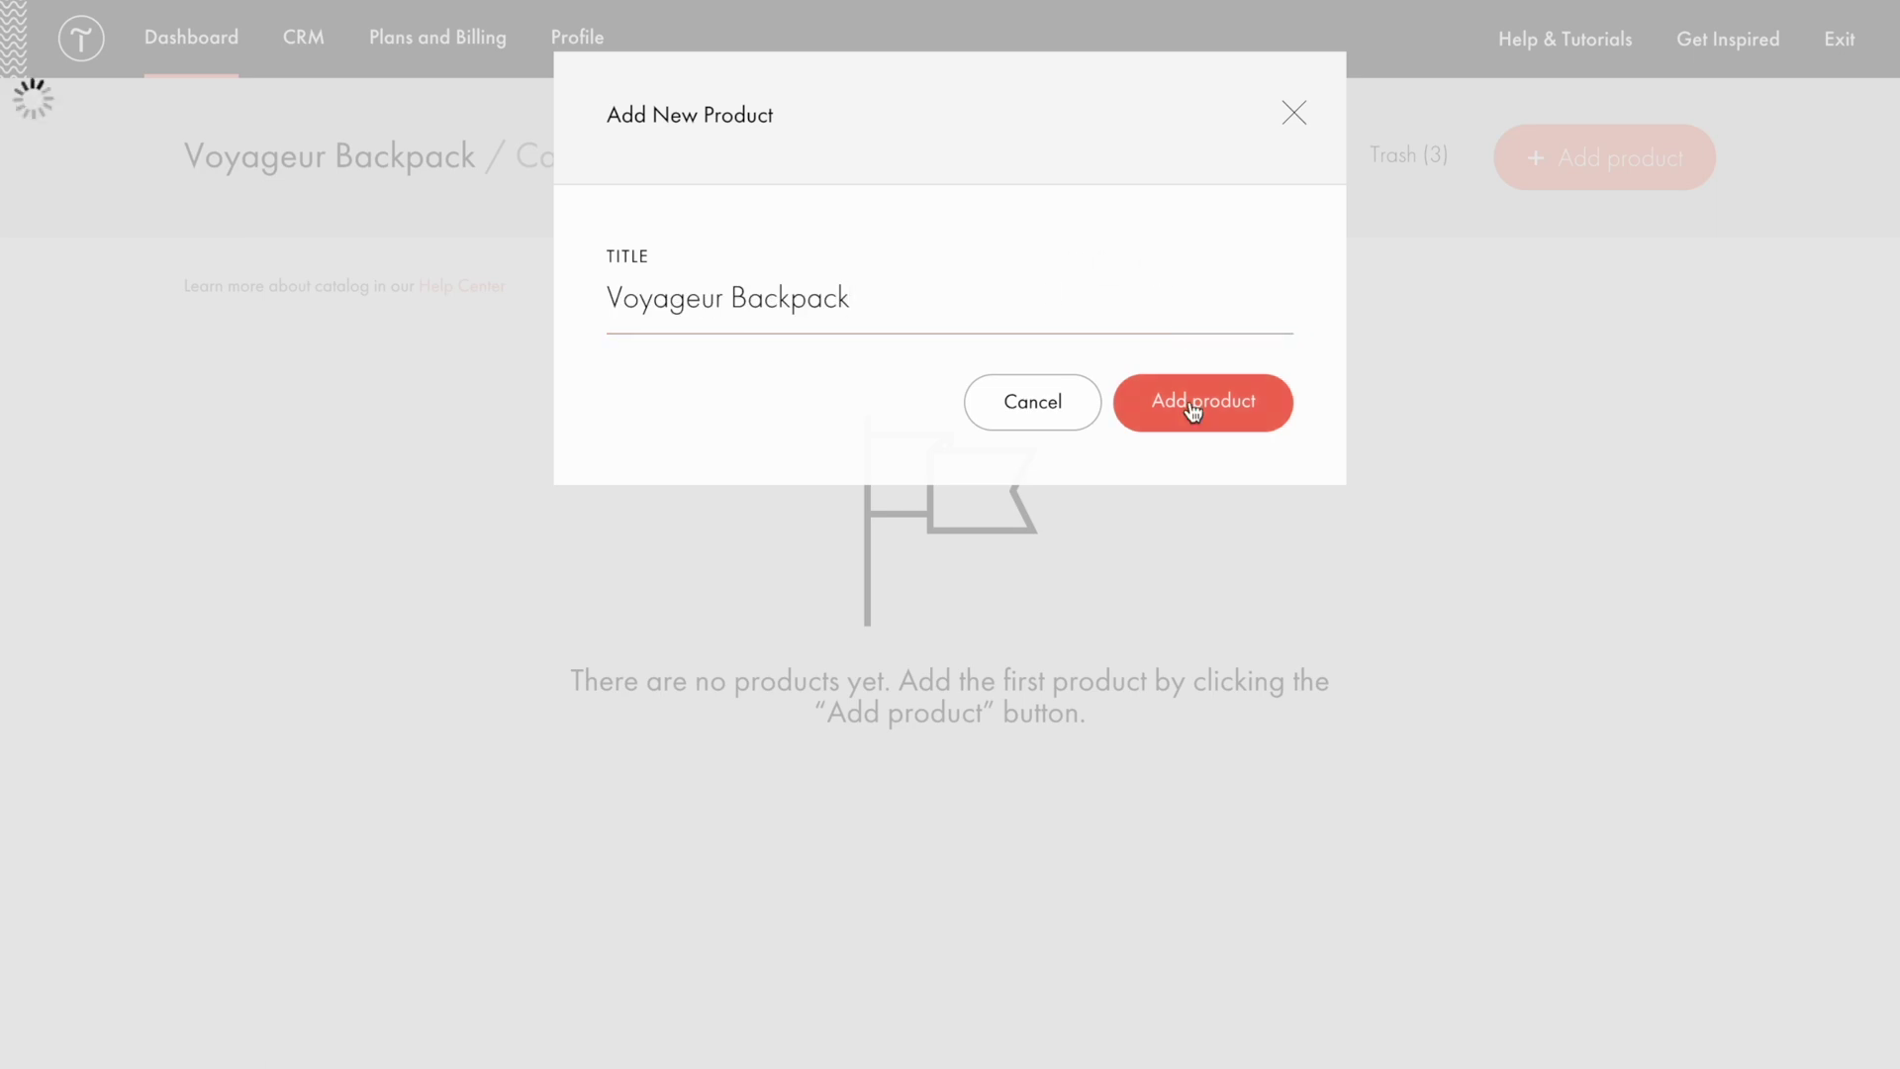
{"action": "left_click", "coordinate": [707, 383]}
{"action": "type", "text": "It's all about the details — we made them our hallmark.  This roomy full-featured durable lightweight backpack provides full comfort on the go and helps make every short or long trip you take easy and comfortable"}
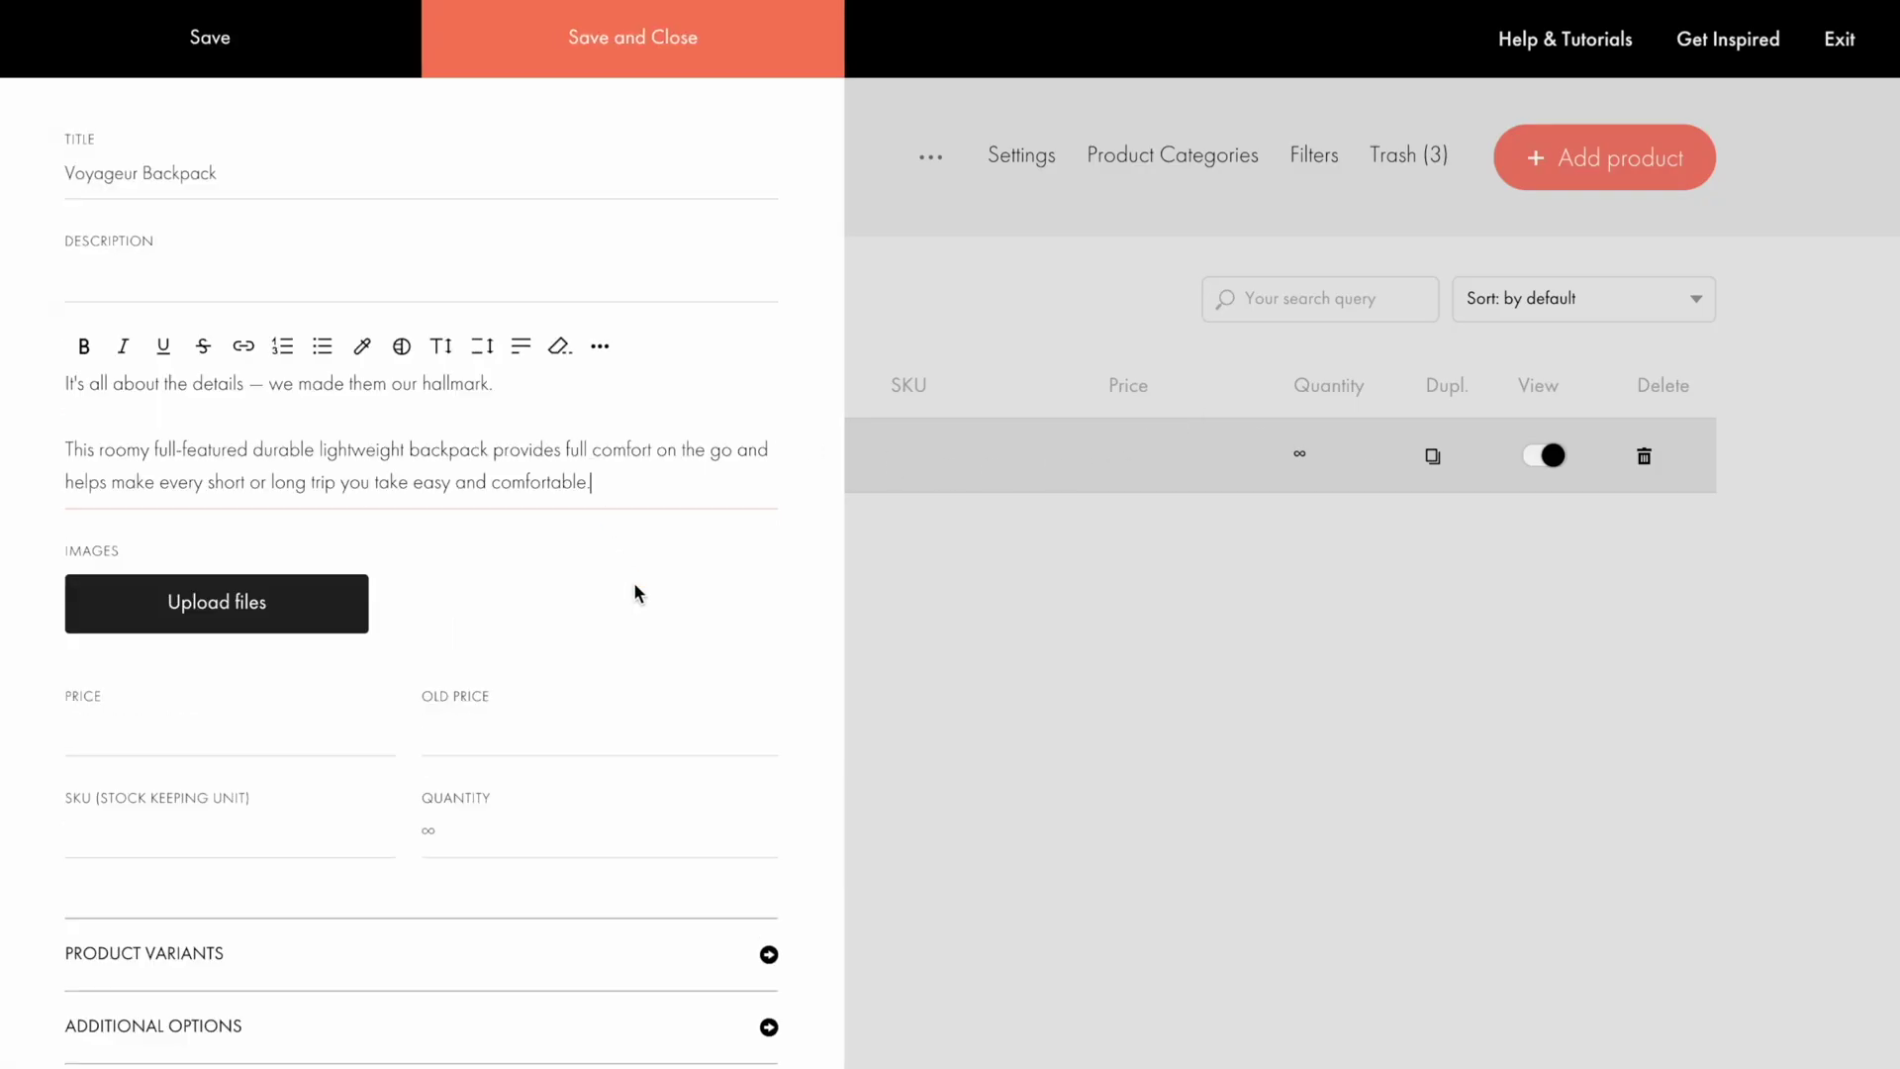
{"action": "left_click", "coordinate": [227, 594]}
{"action": "left_click", "coordinate": [950, 579]}
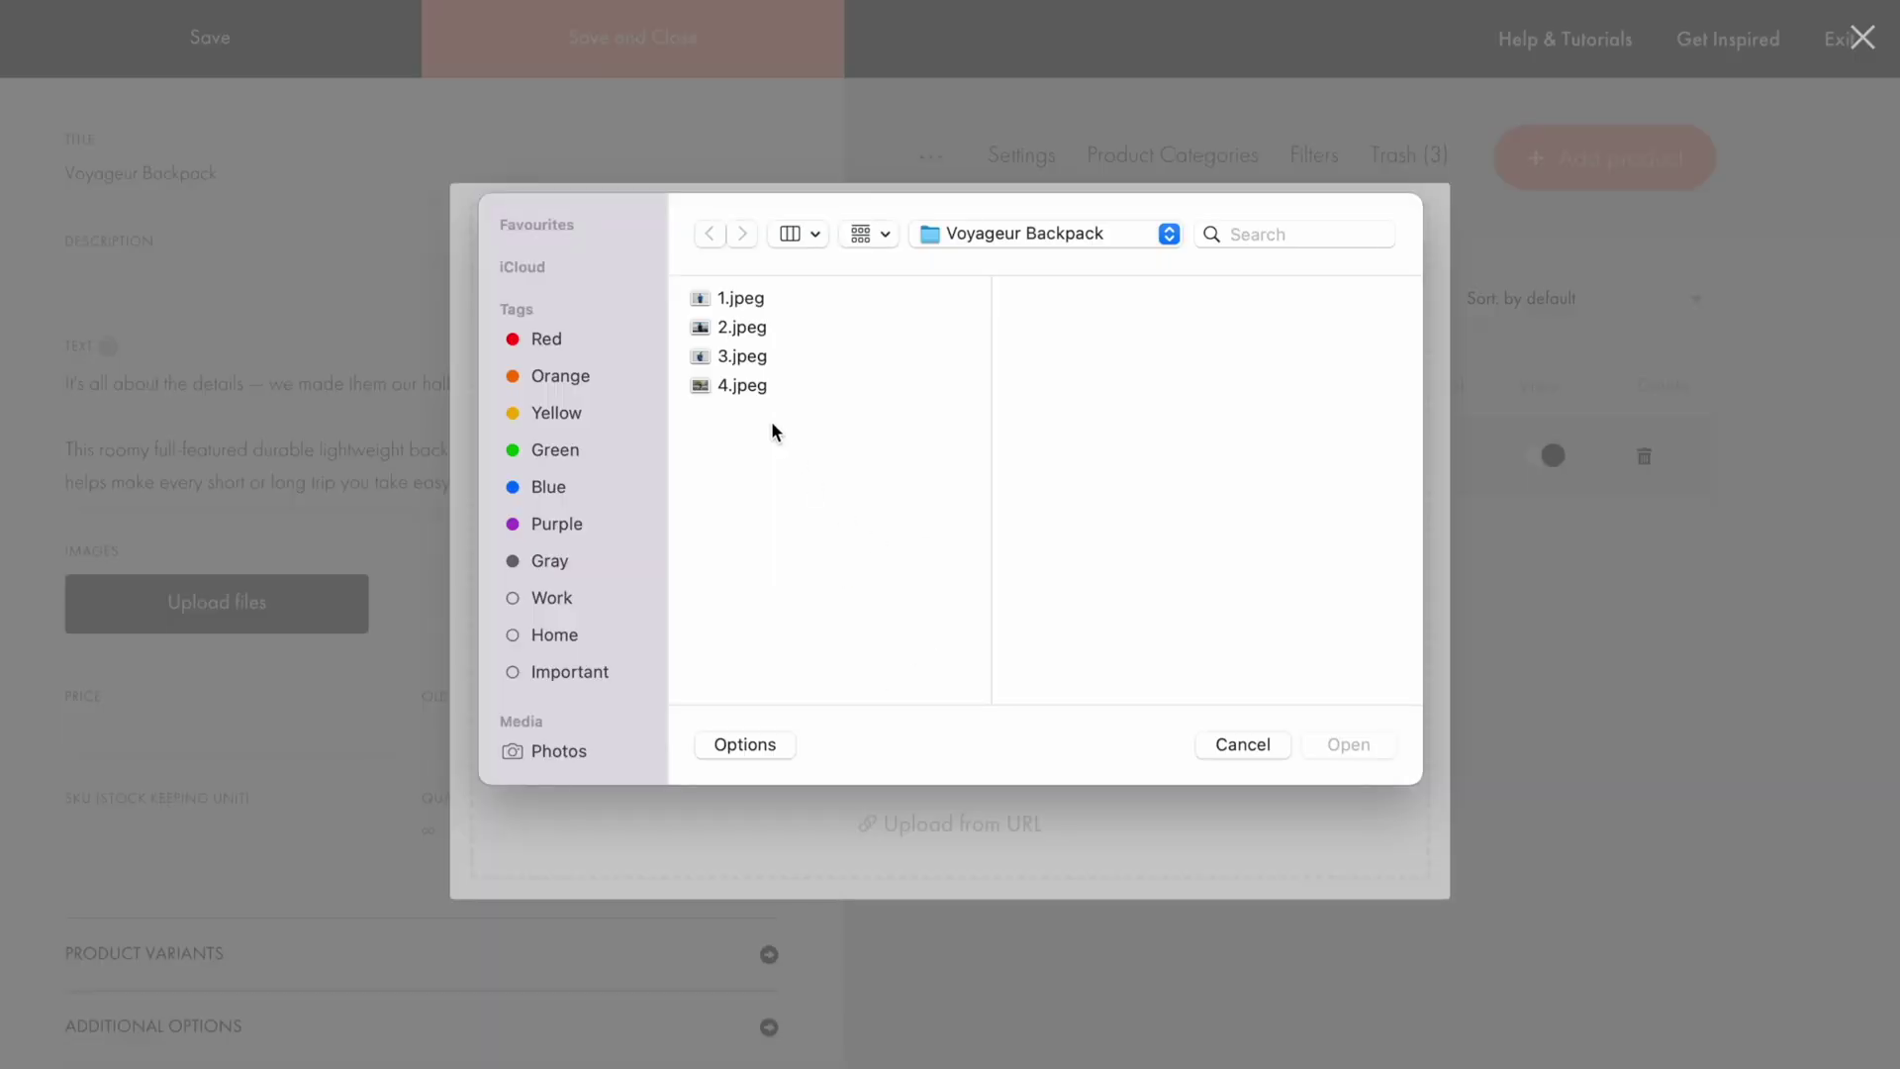
{"action": "left_click_drag", "start_coordinate": [740, 297], "coordinate": [745, 388]}
{"action": "left_click", "coordinate": [1344, 744]}
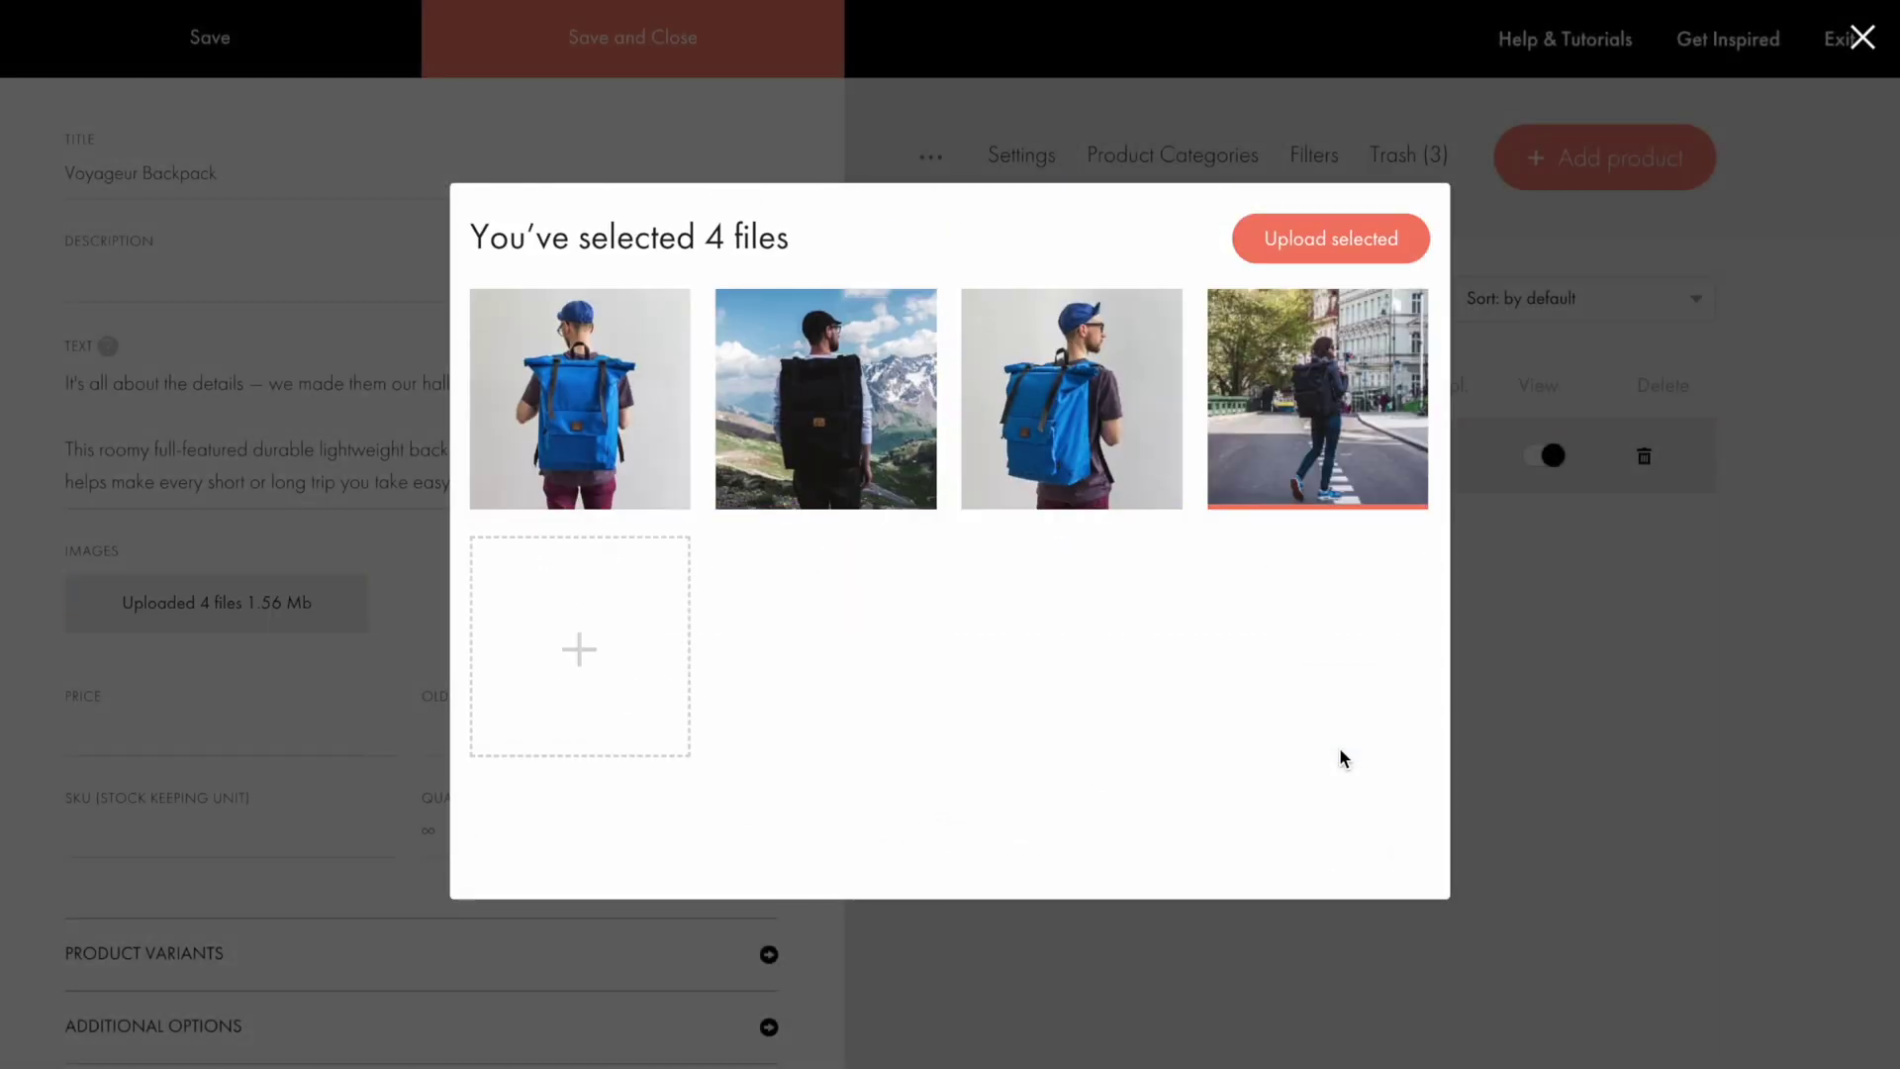
{"action": "left_click", "coordinate": [1332, 243]}
Step: Enter price 70 and old price 90, then save and close the product
{"action": "scroll", "coordinate": [767, 586], "scroll_direction": "down", "scroll_amount": 5}
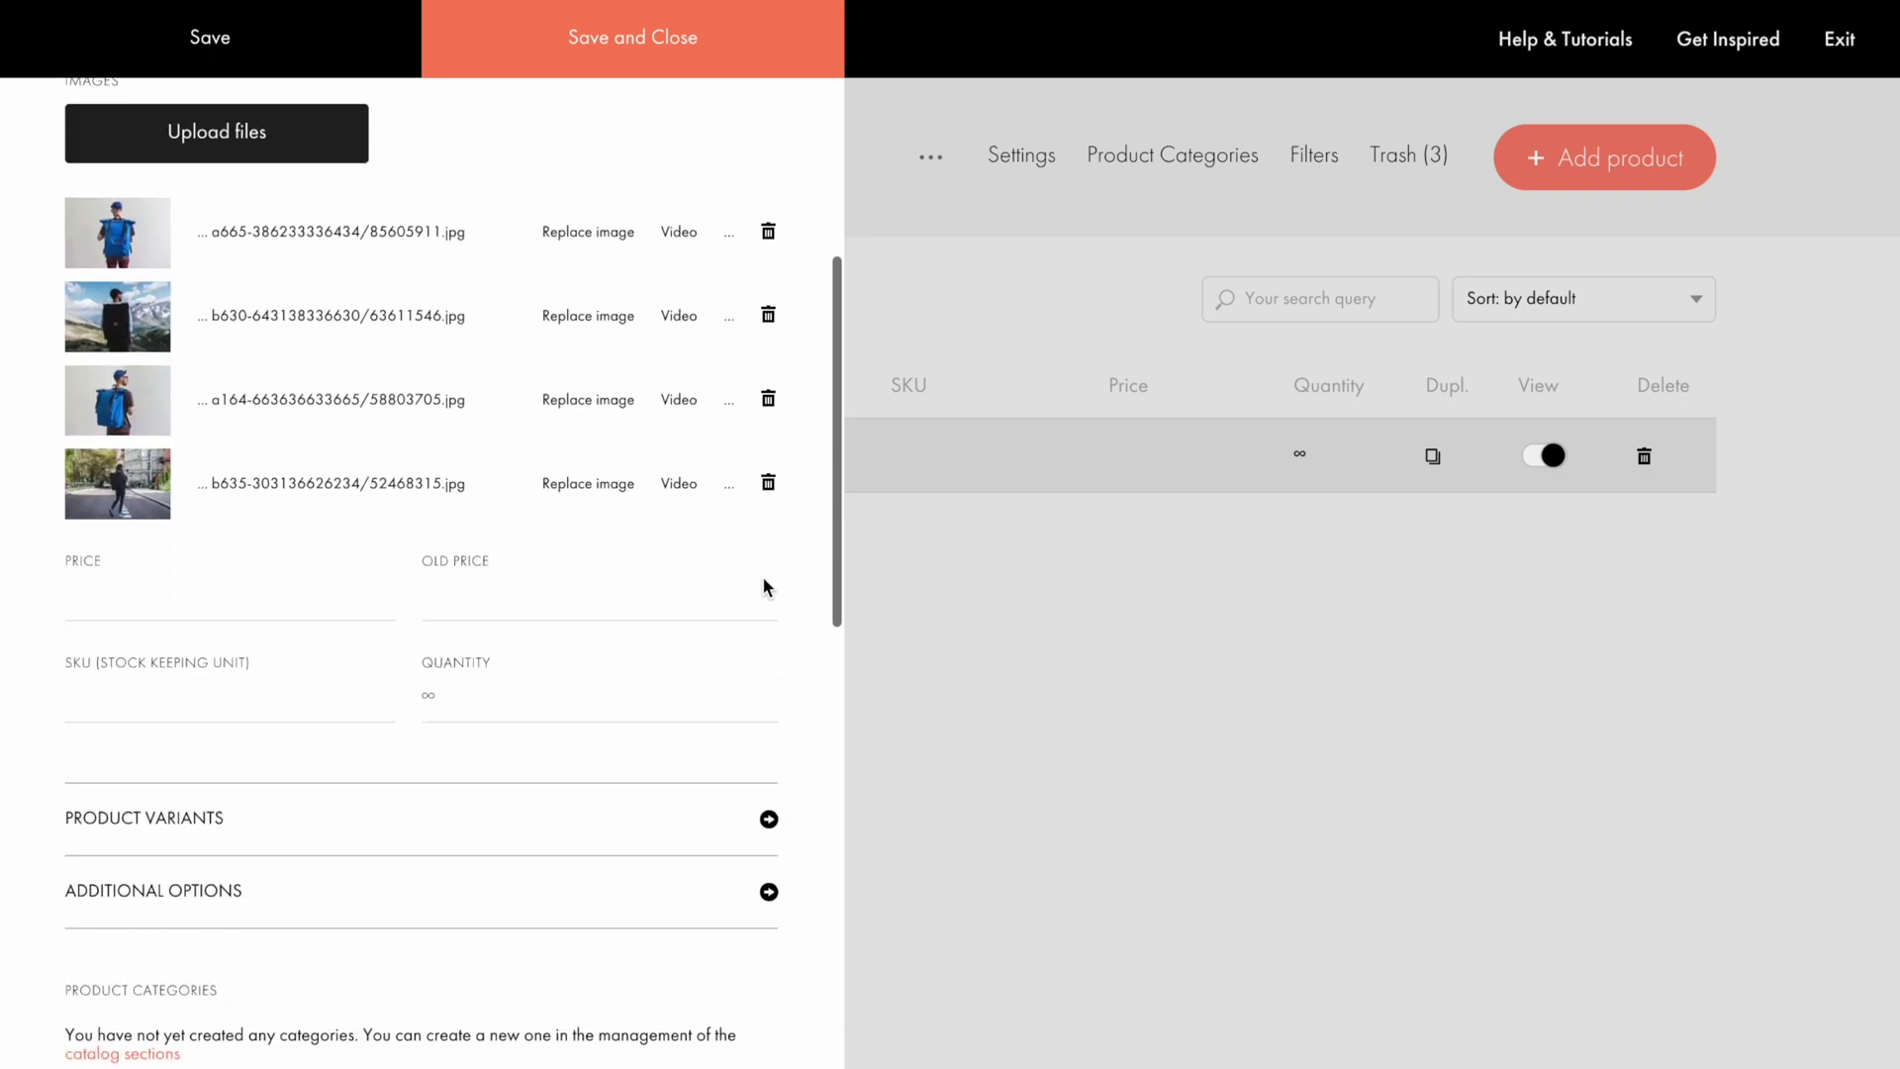
{"action": "left_click", "coordinate": [335, 564]}
{"action": "type", "text": "70"}
{"action": "left_click", "coordinate": [547, 560]}
{"action": "type", "text": "90"}
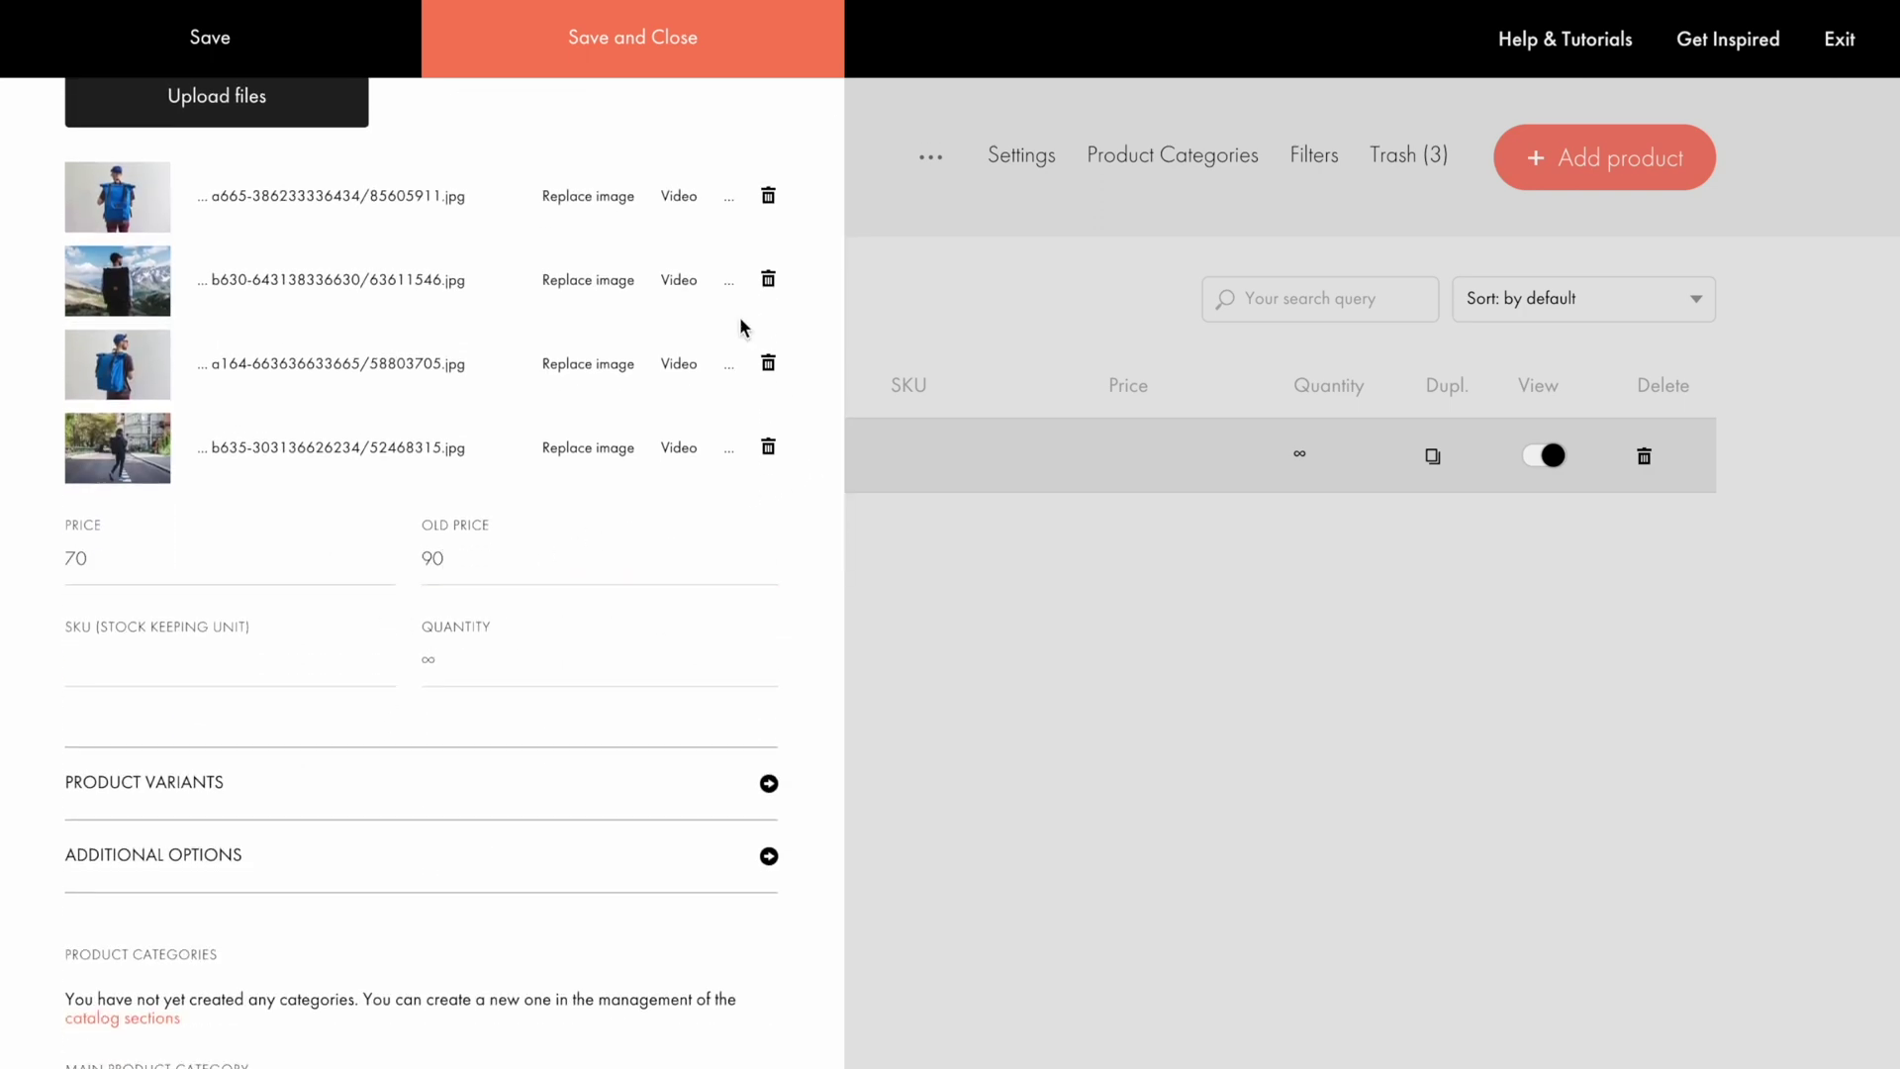
{"action": "left_click", "coordinate": [611, 45]}
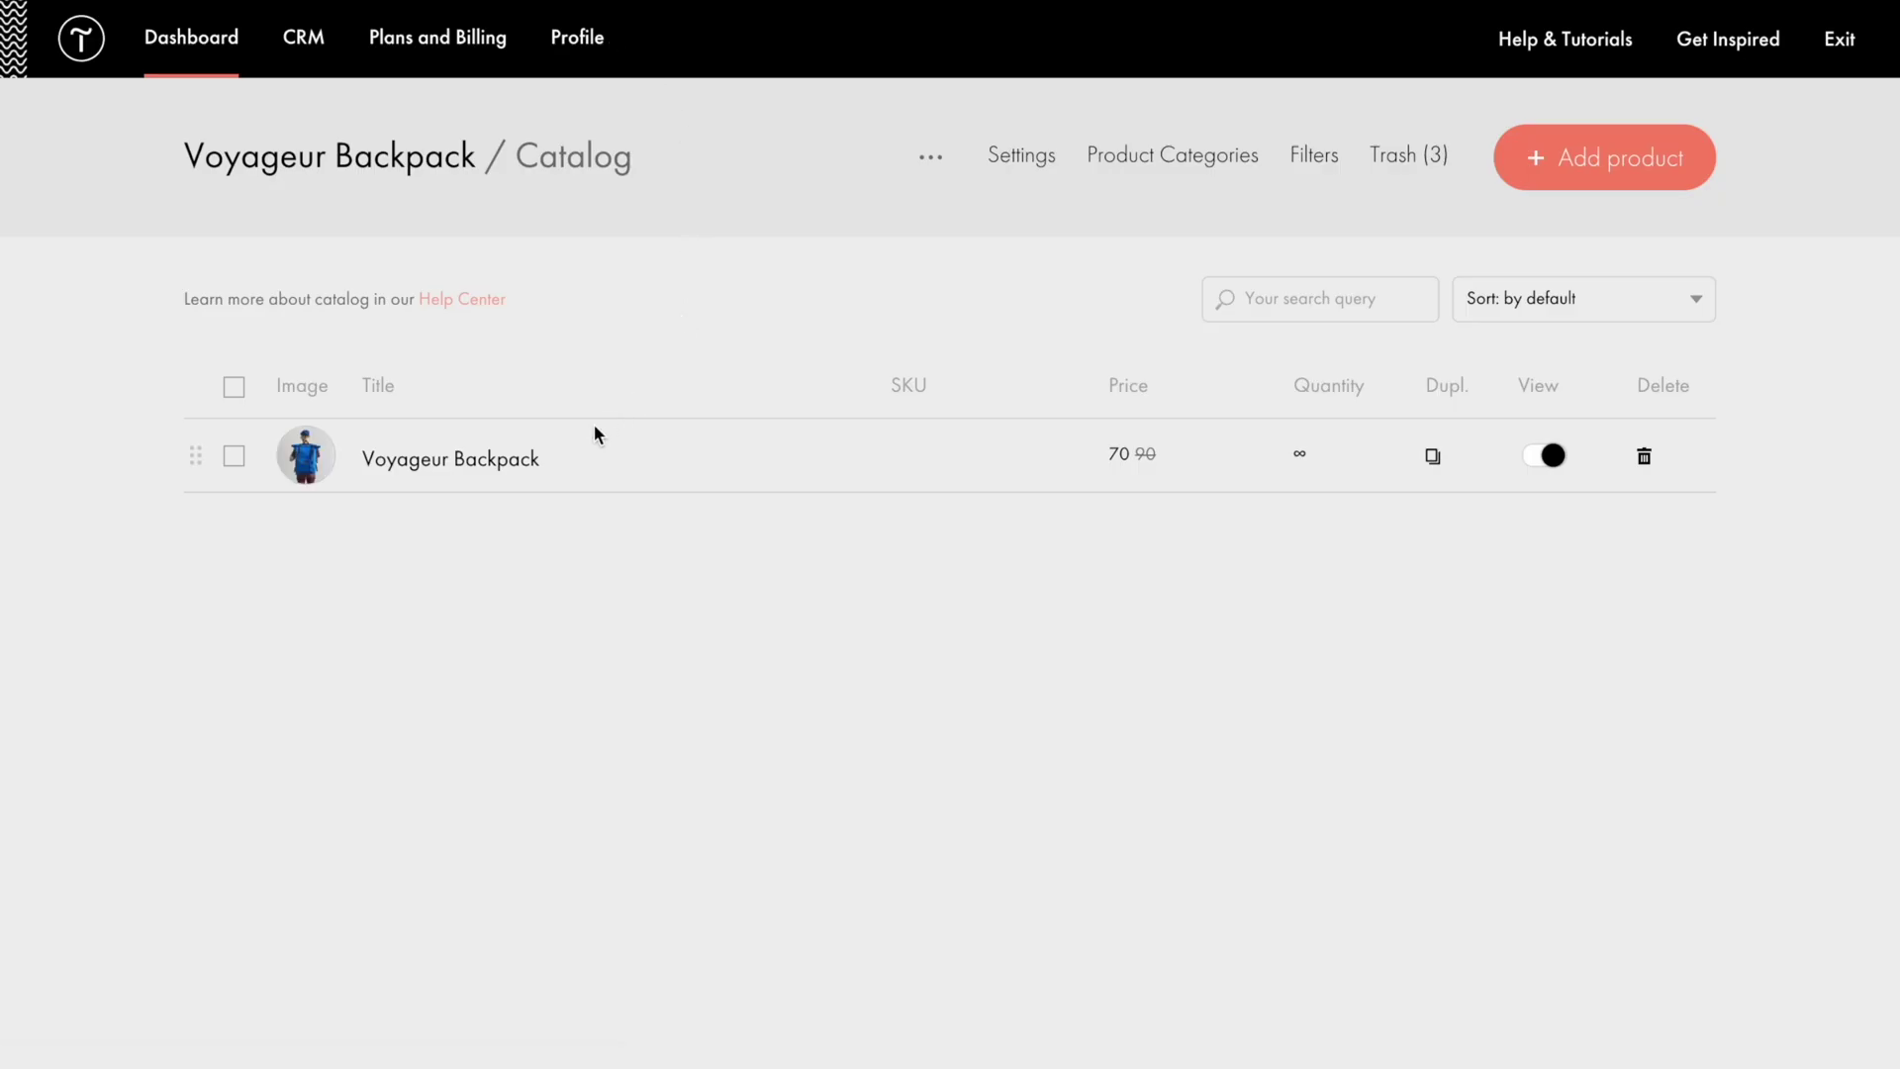
Step: Reopen the Voyageur Backpack product and scroll down to its Product ID
{"action": "left_click", "coordinate": [452, 459]}
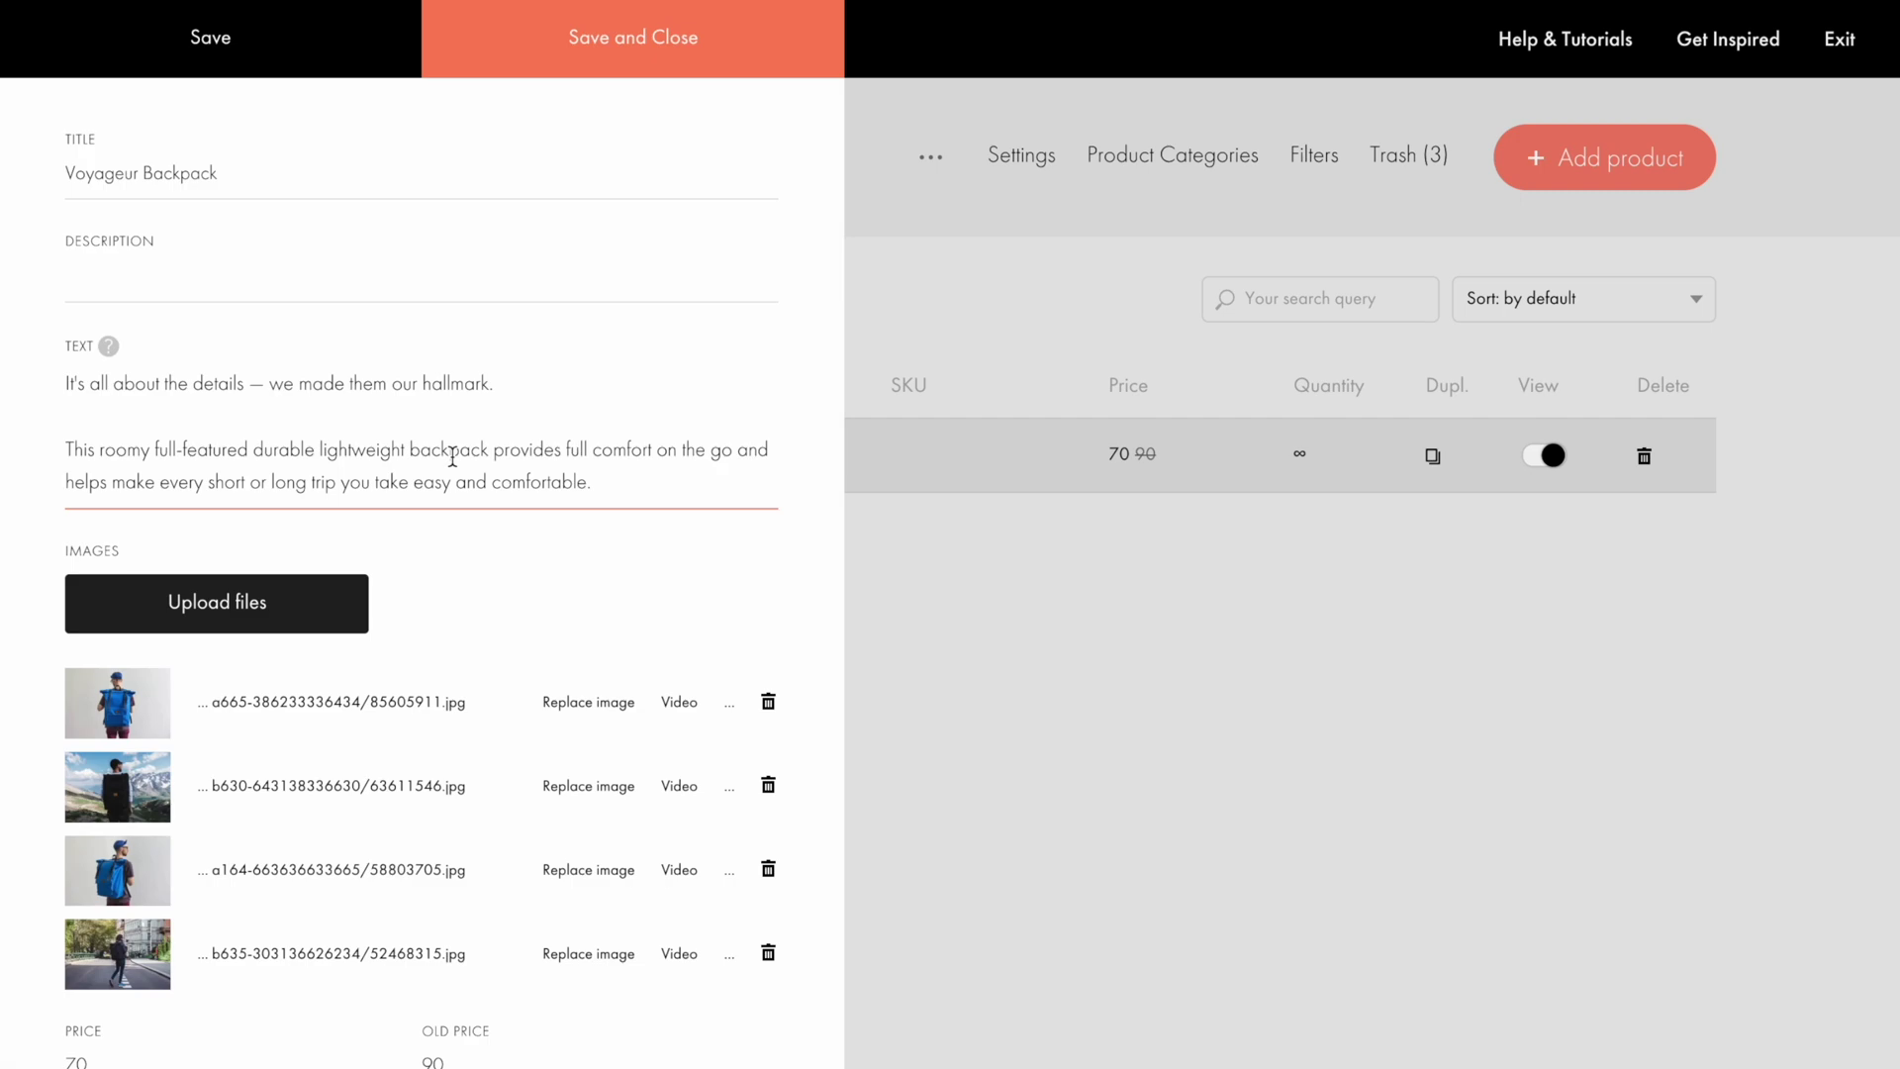
{"action": "scroll", "coordinate": [452, 457], "scroll_direction": "down", "scroll_amount": 15}
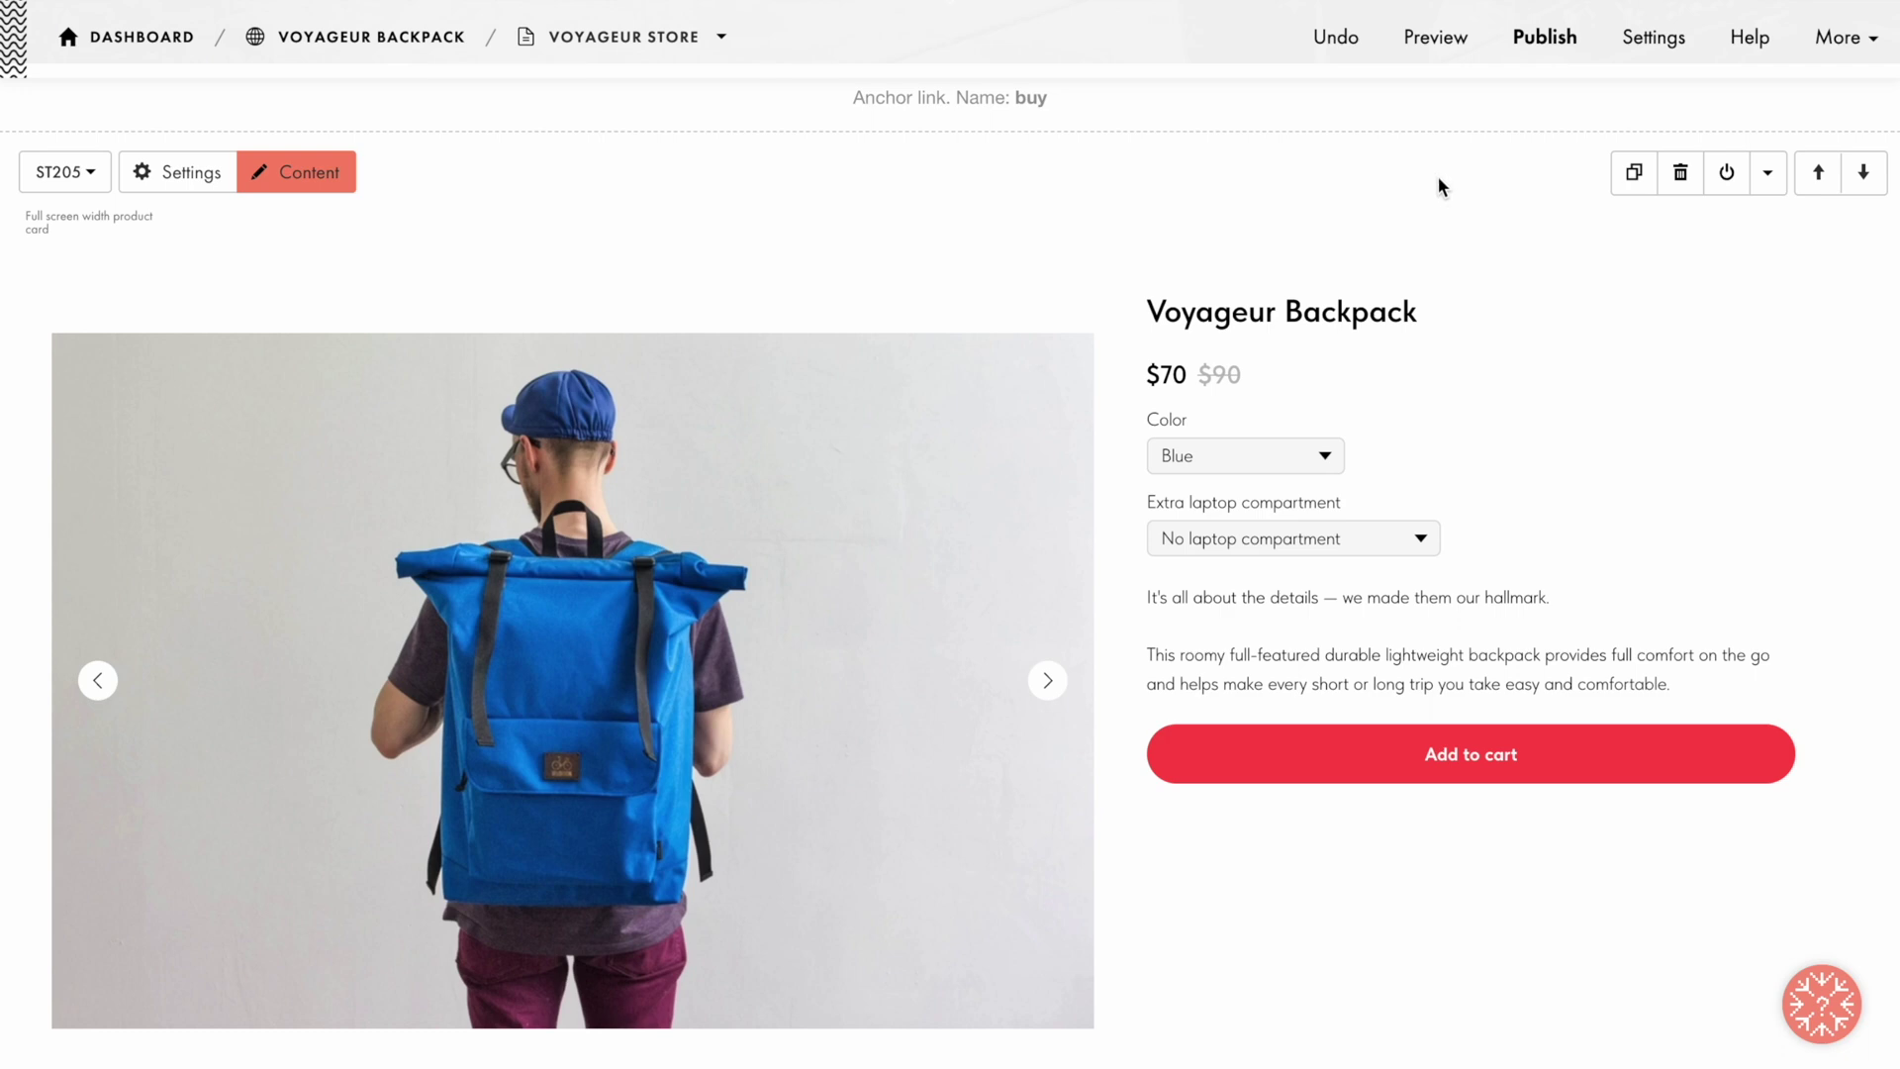
{"action": "left_click", "coordinate": [1726, 174]}
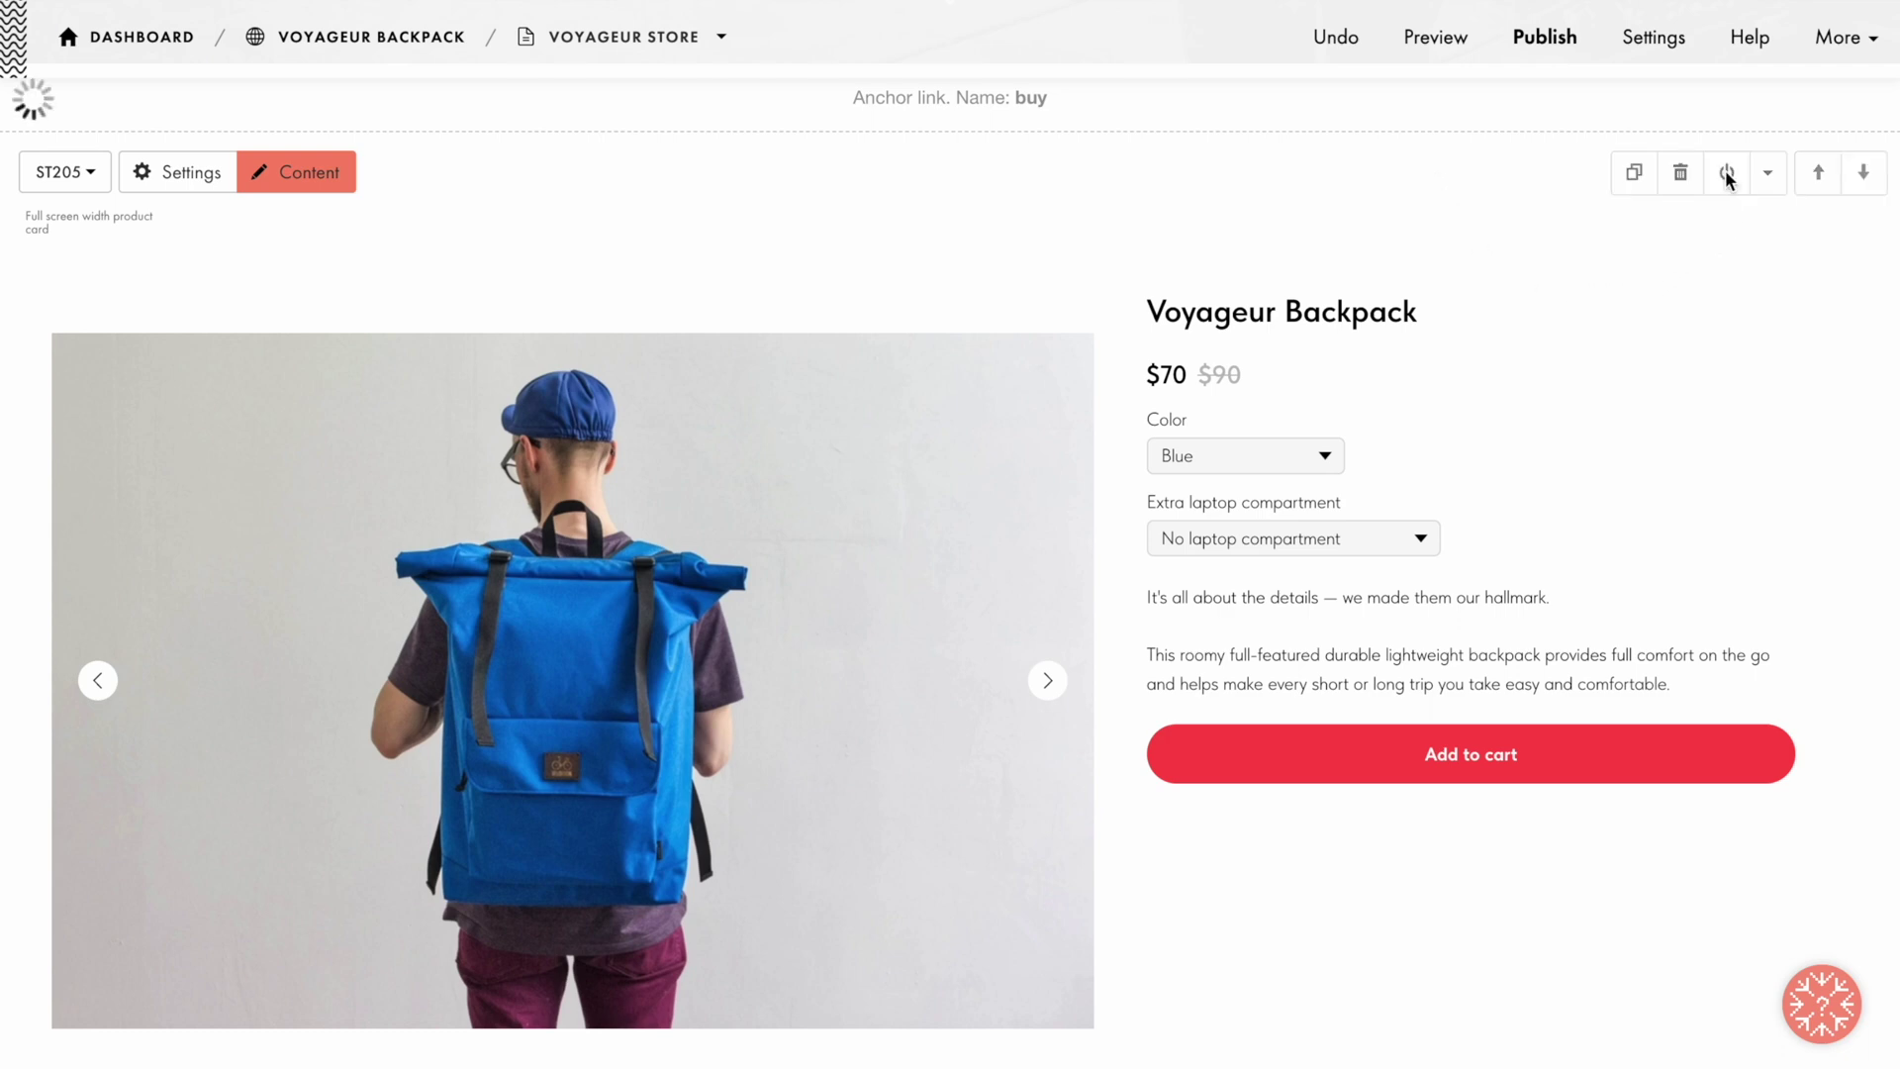
{"action": "left_click", "coordinate": [951, 215]}
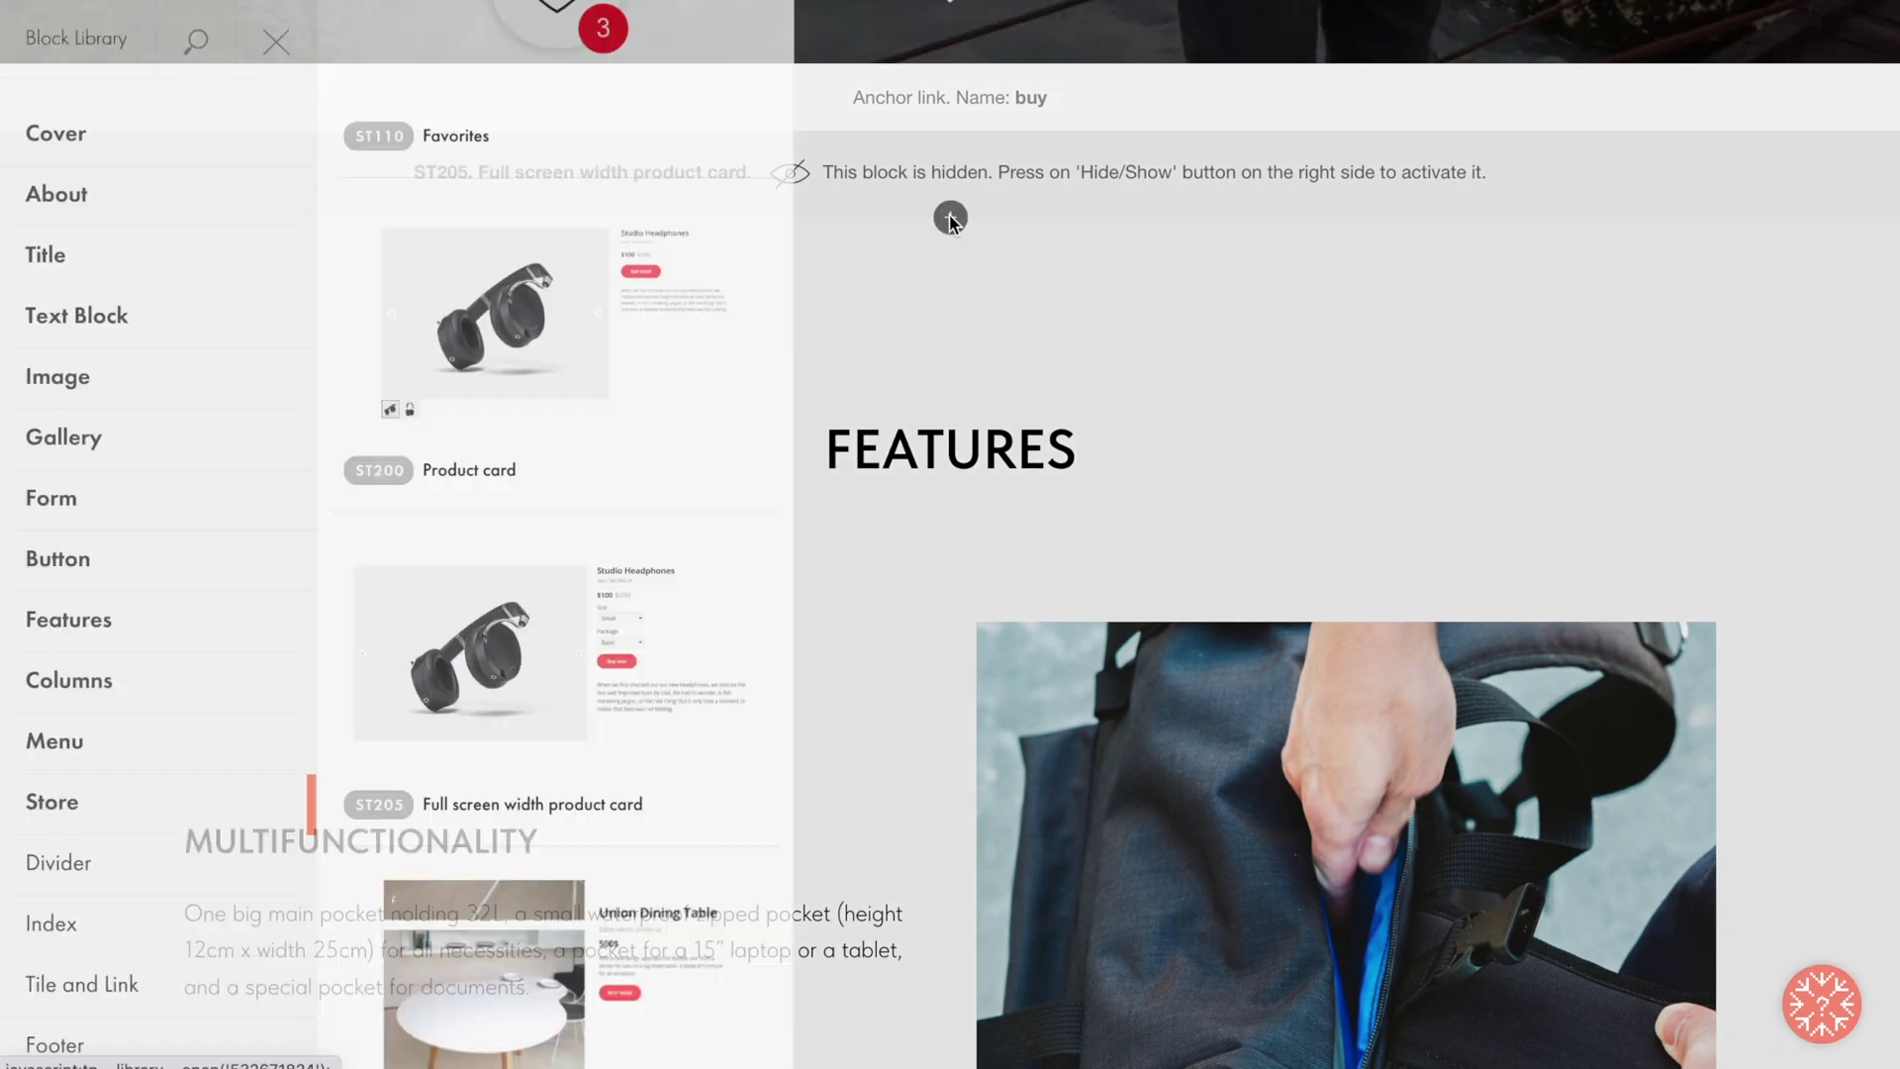
{"action": "left_click", "coordinate": [556, 666]}
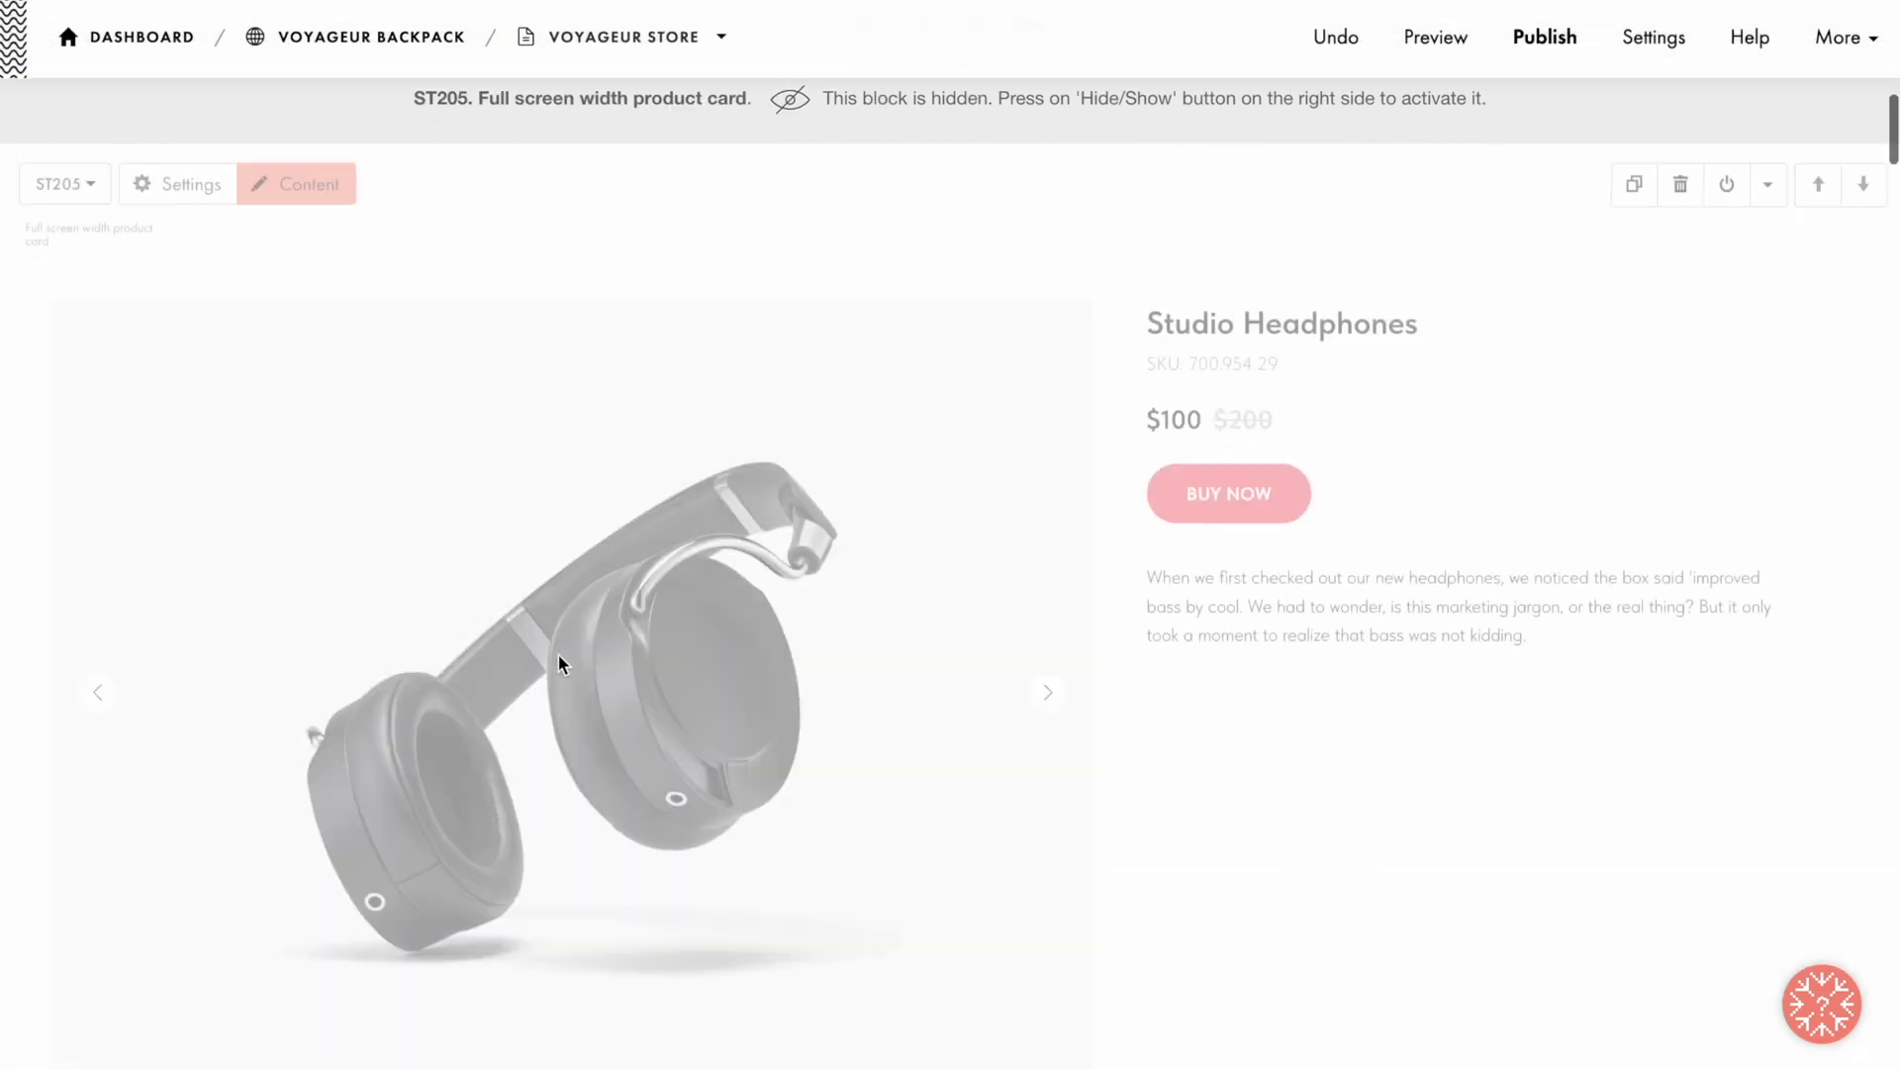
{"action": "left_click", "coordinate": [303, 179]}
{"action": "scroll", "coordinate": [304, 188], "scroll_direction": "down", "scroll_amount": 3}
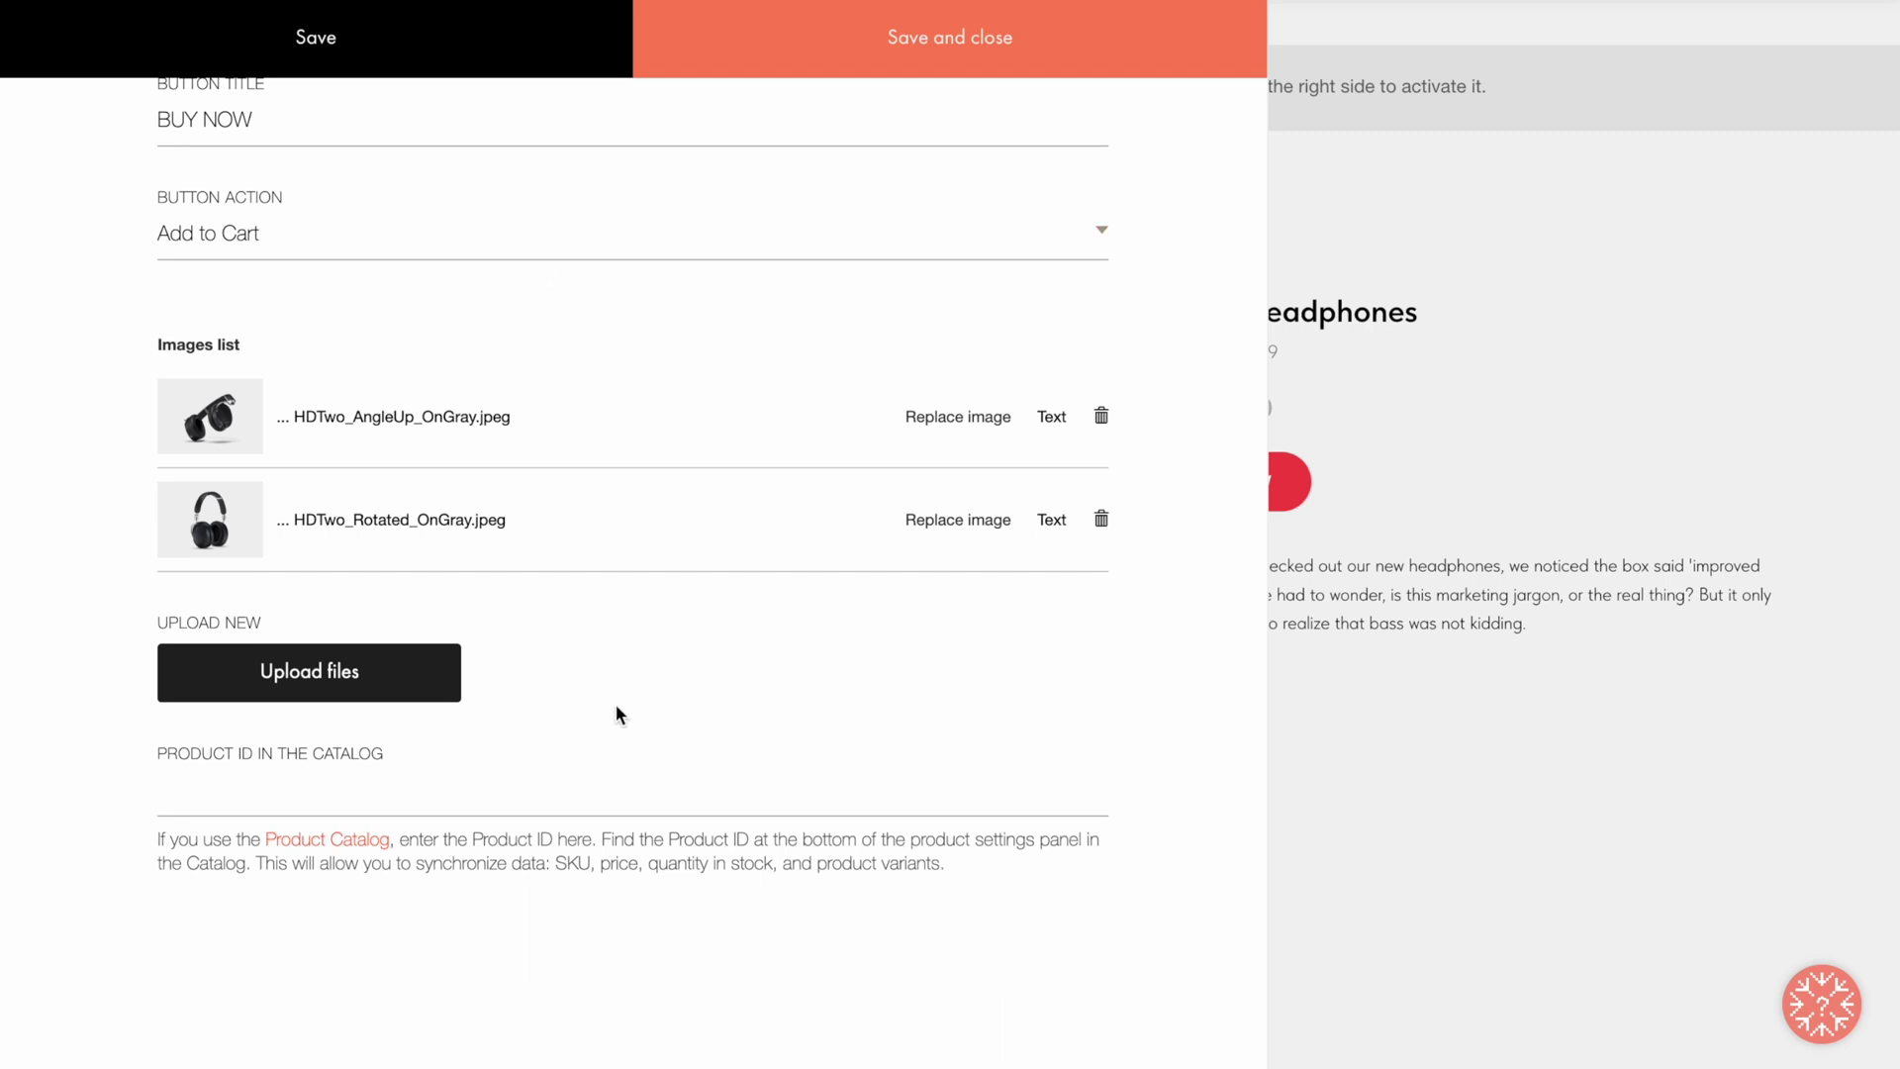
{"action": "key", "text": "ctrl+v"}
{"action": "left_click", "coordinate": [941, 42]}
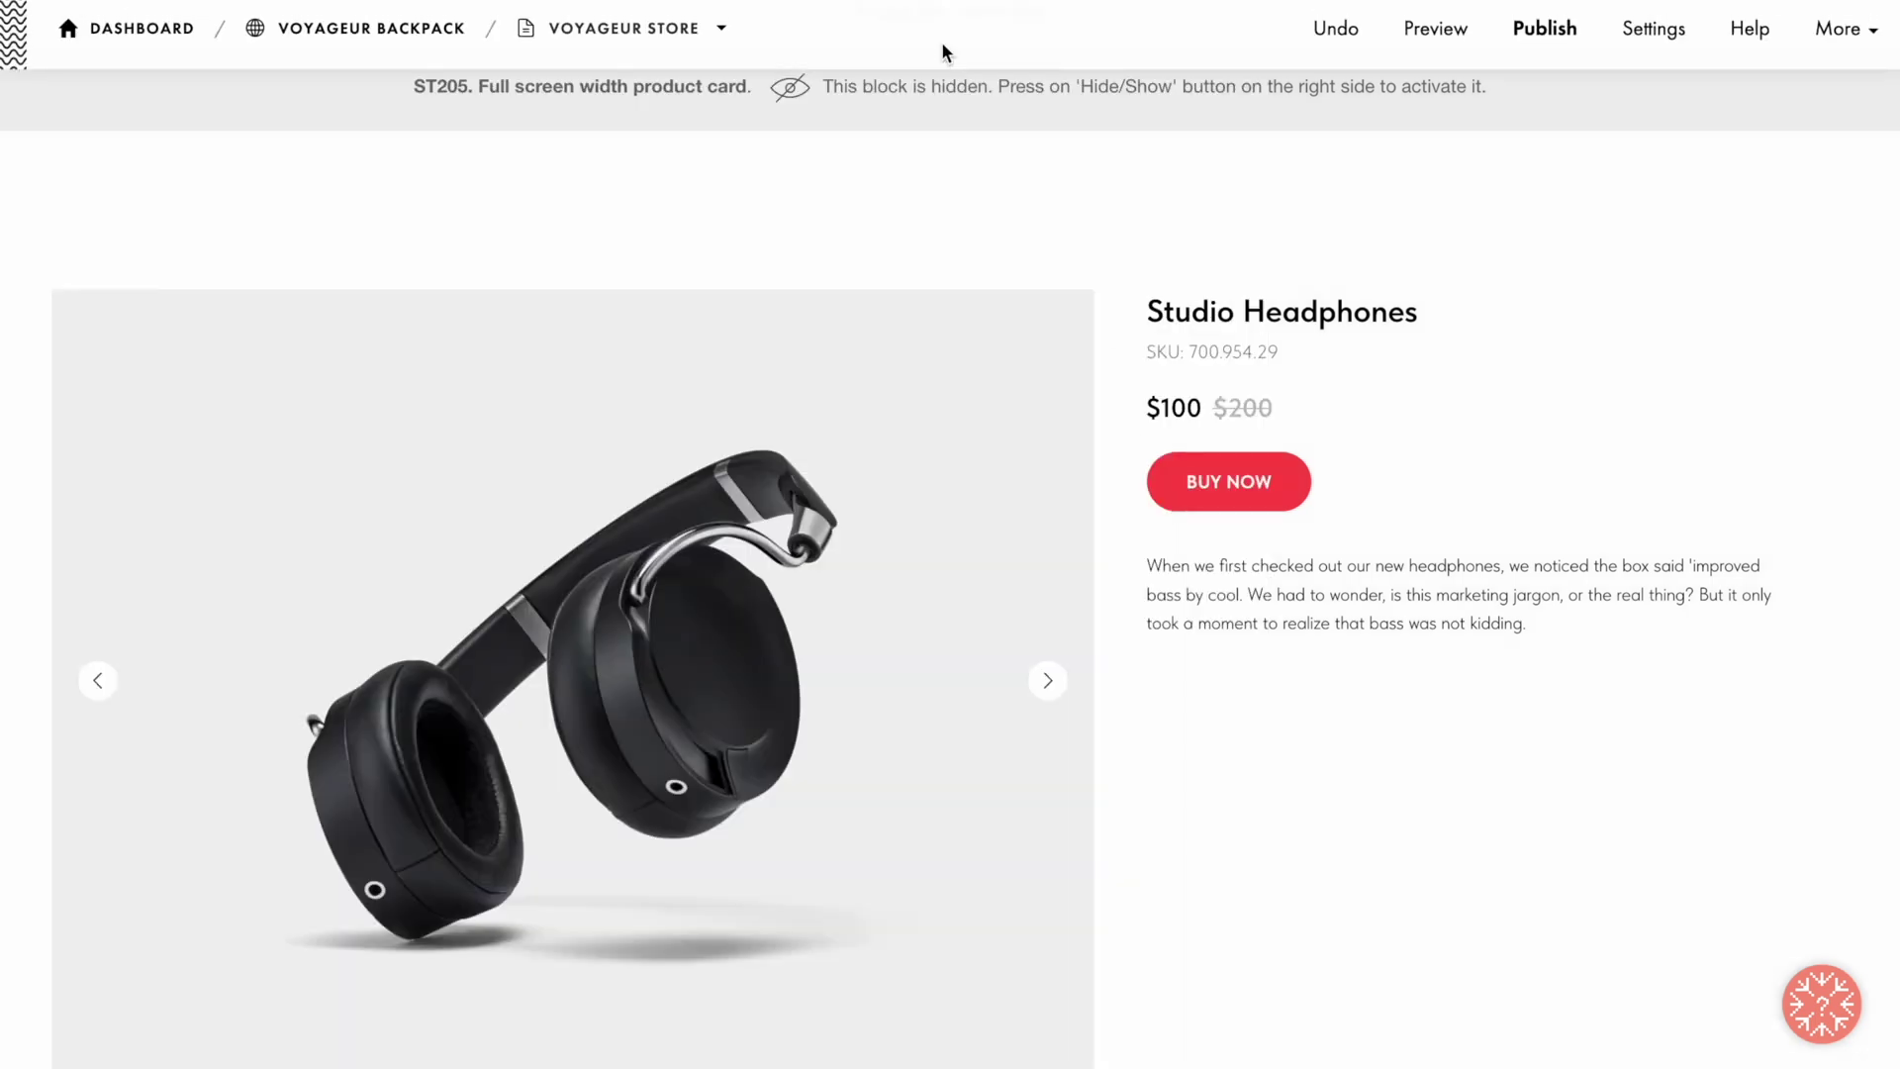
Step: Confirm the card is connected to the catalog at $70, then reopen its content
{"action": "mouse_move", "coordinate": [923, 133]}
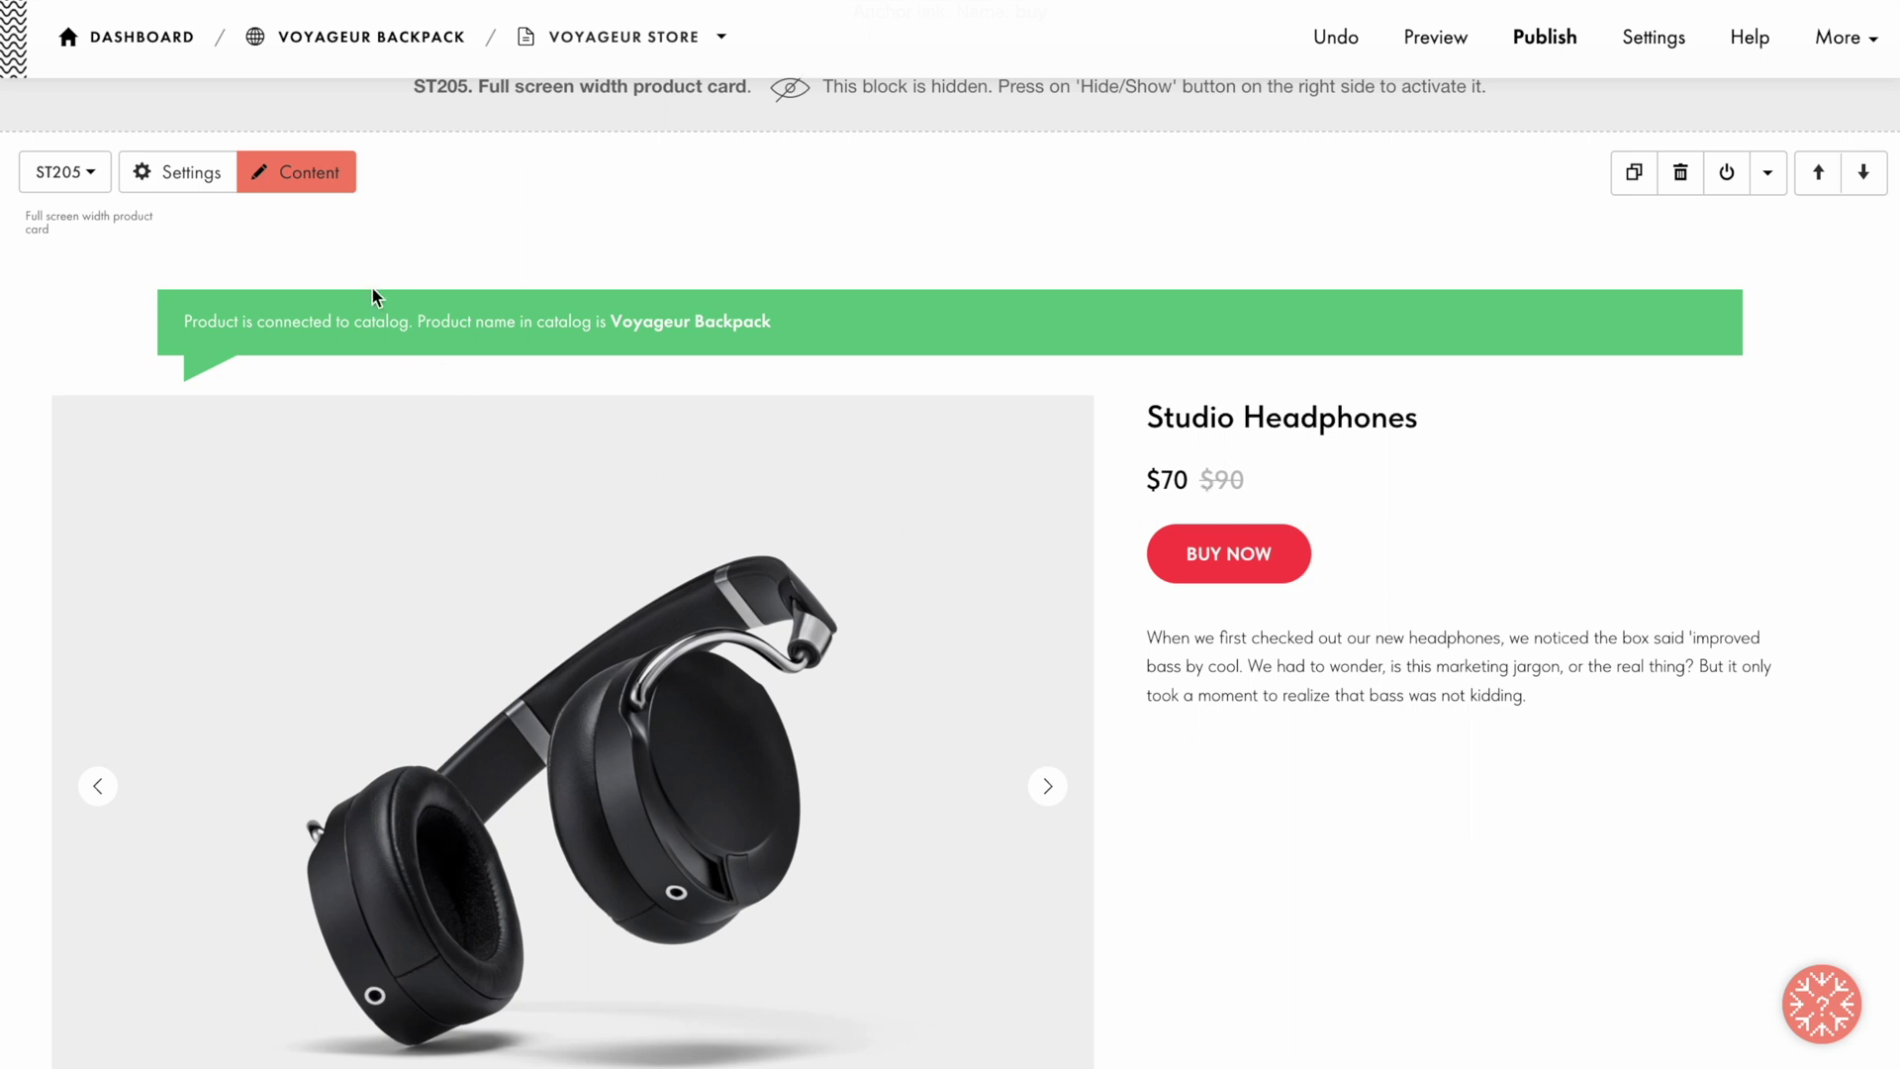
{"action": "left_click", "coordinate": [293, 169]}
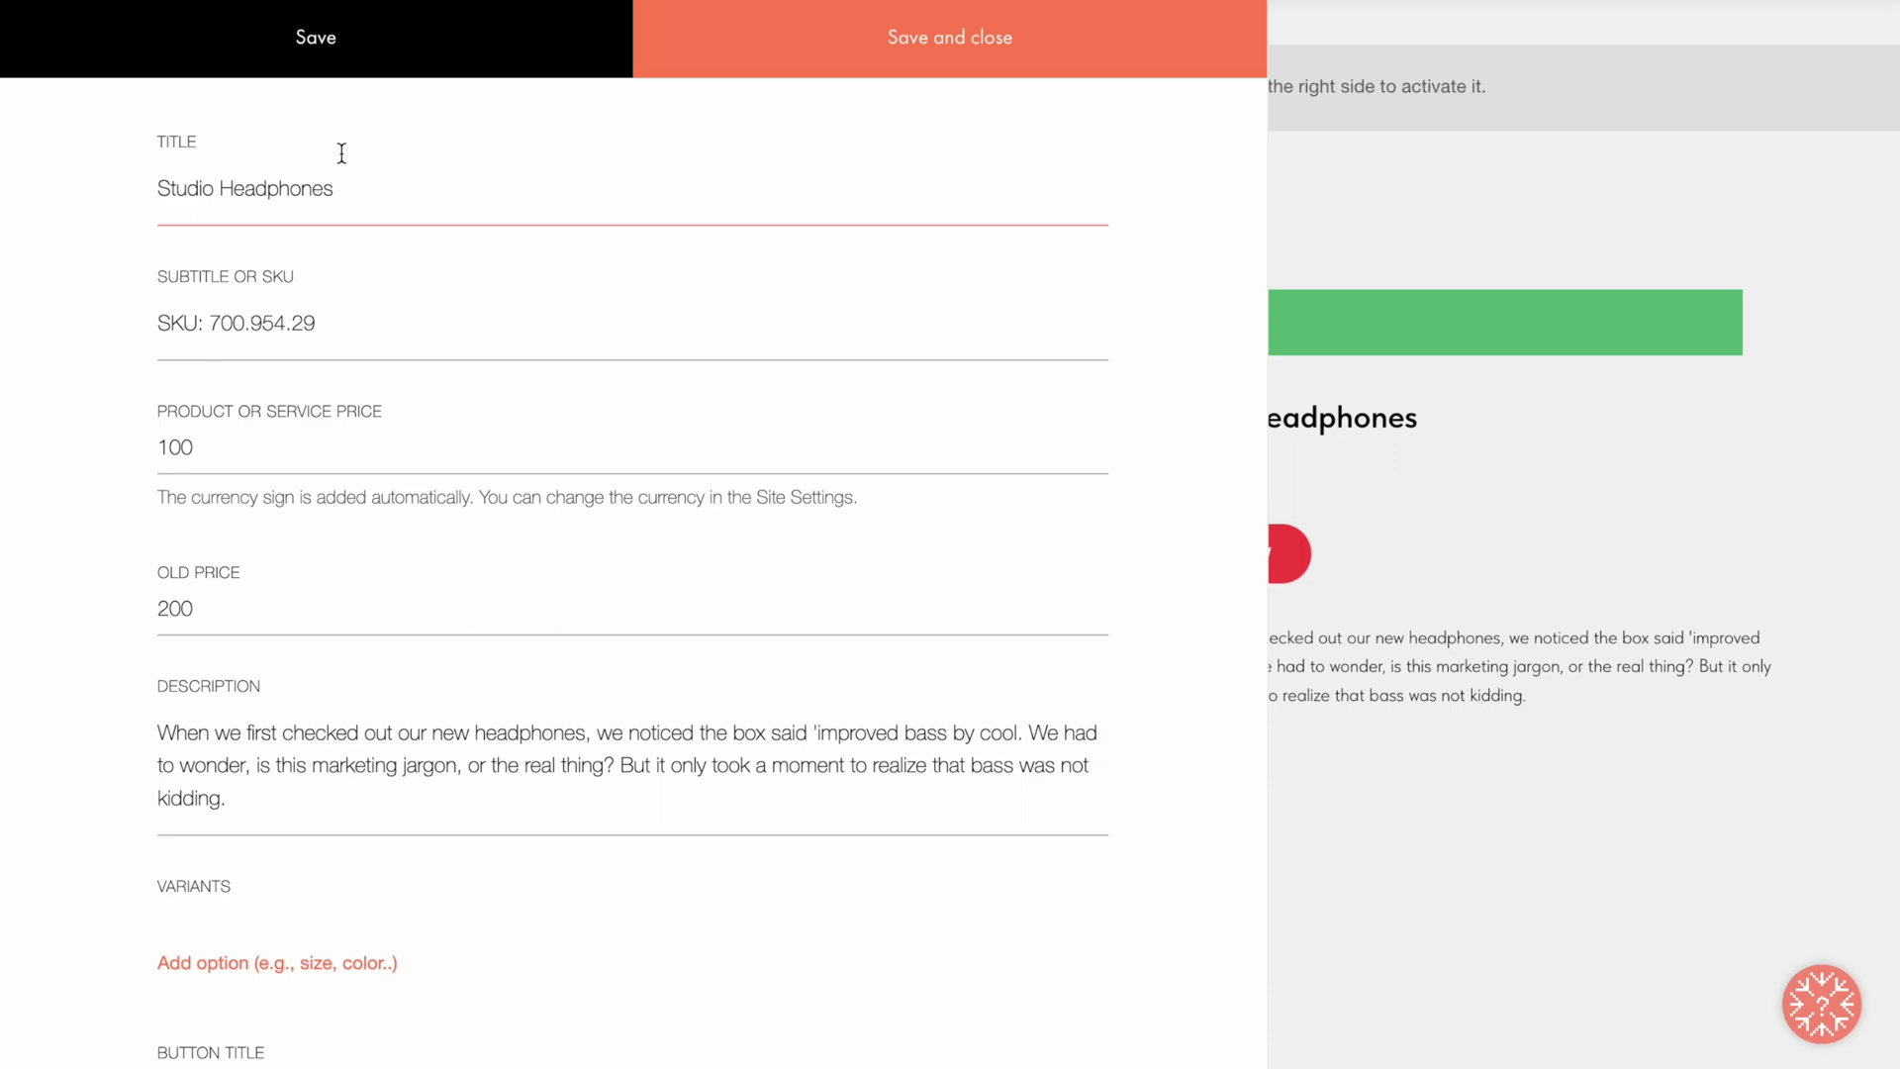
Step: Retitle the card 'Voyageur Backpack' and replace the headphone description with the backpack one
{"action": "scroll", "coordinate": [388, 149], "scroll_direction": "down", "scroll_amount": 8}
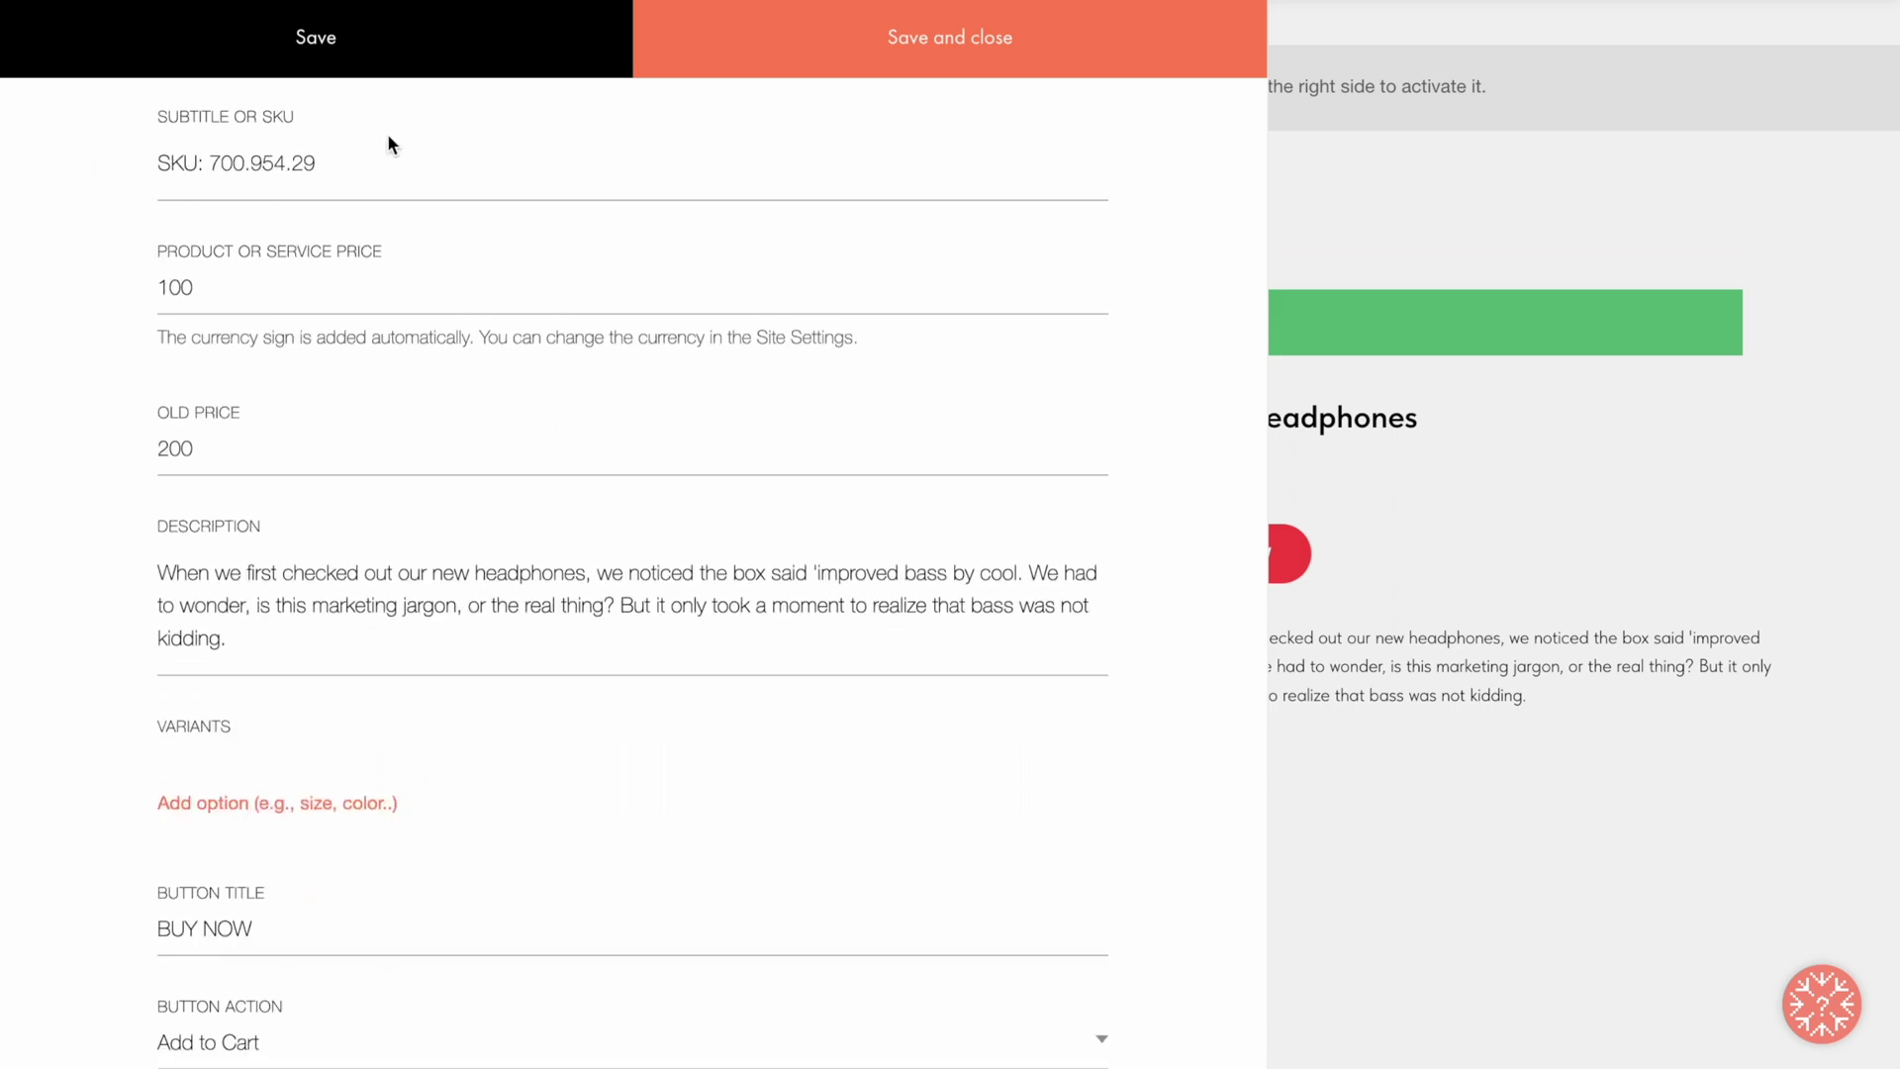
{"action": "scroll", "coordinate": [382, 156], "scroll_direction": "down", "scroll_amount": 2}
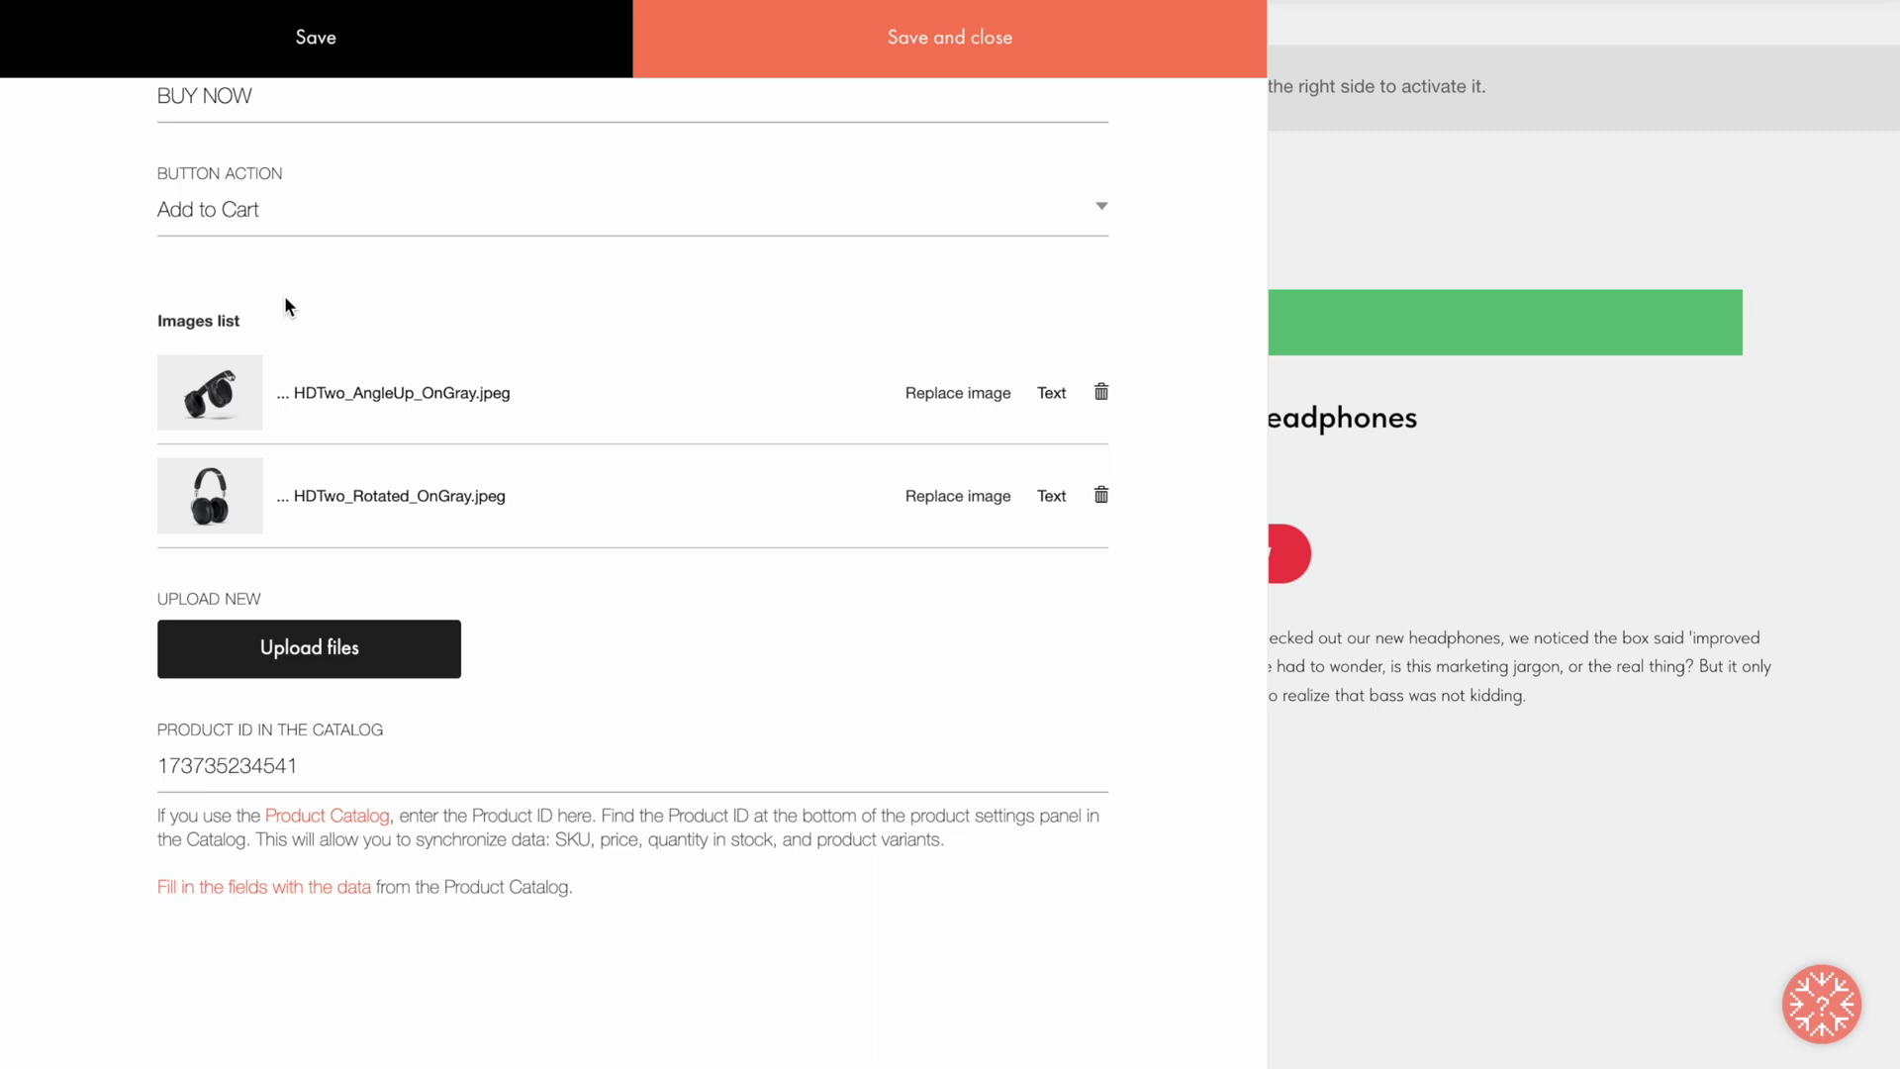
{"action": "scroll", "coordinate": [285, 302], "scroll_direction": "up", "scroll_amount": 10}
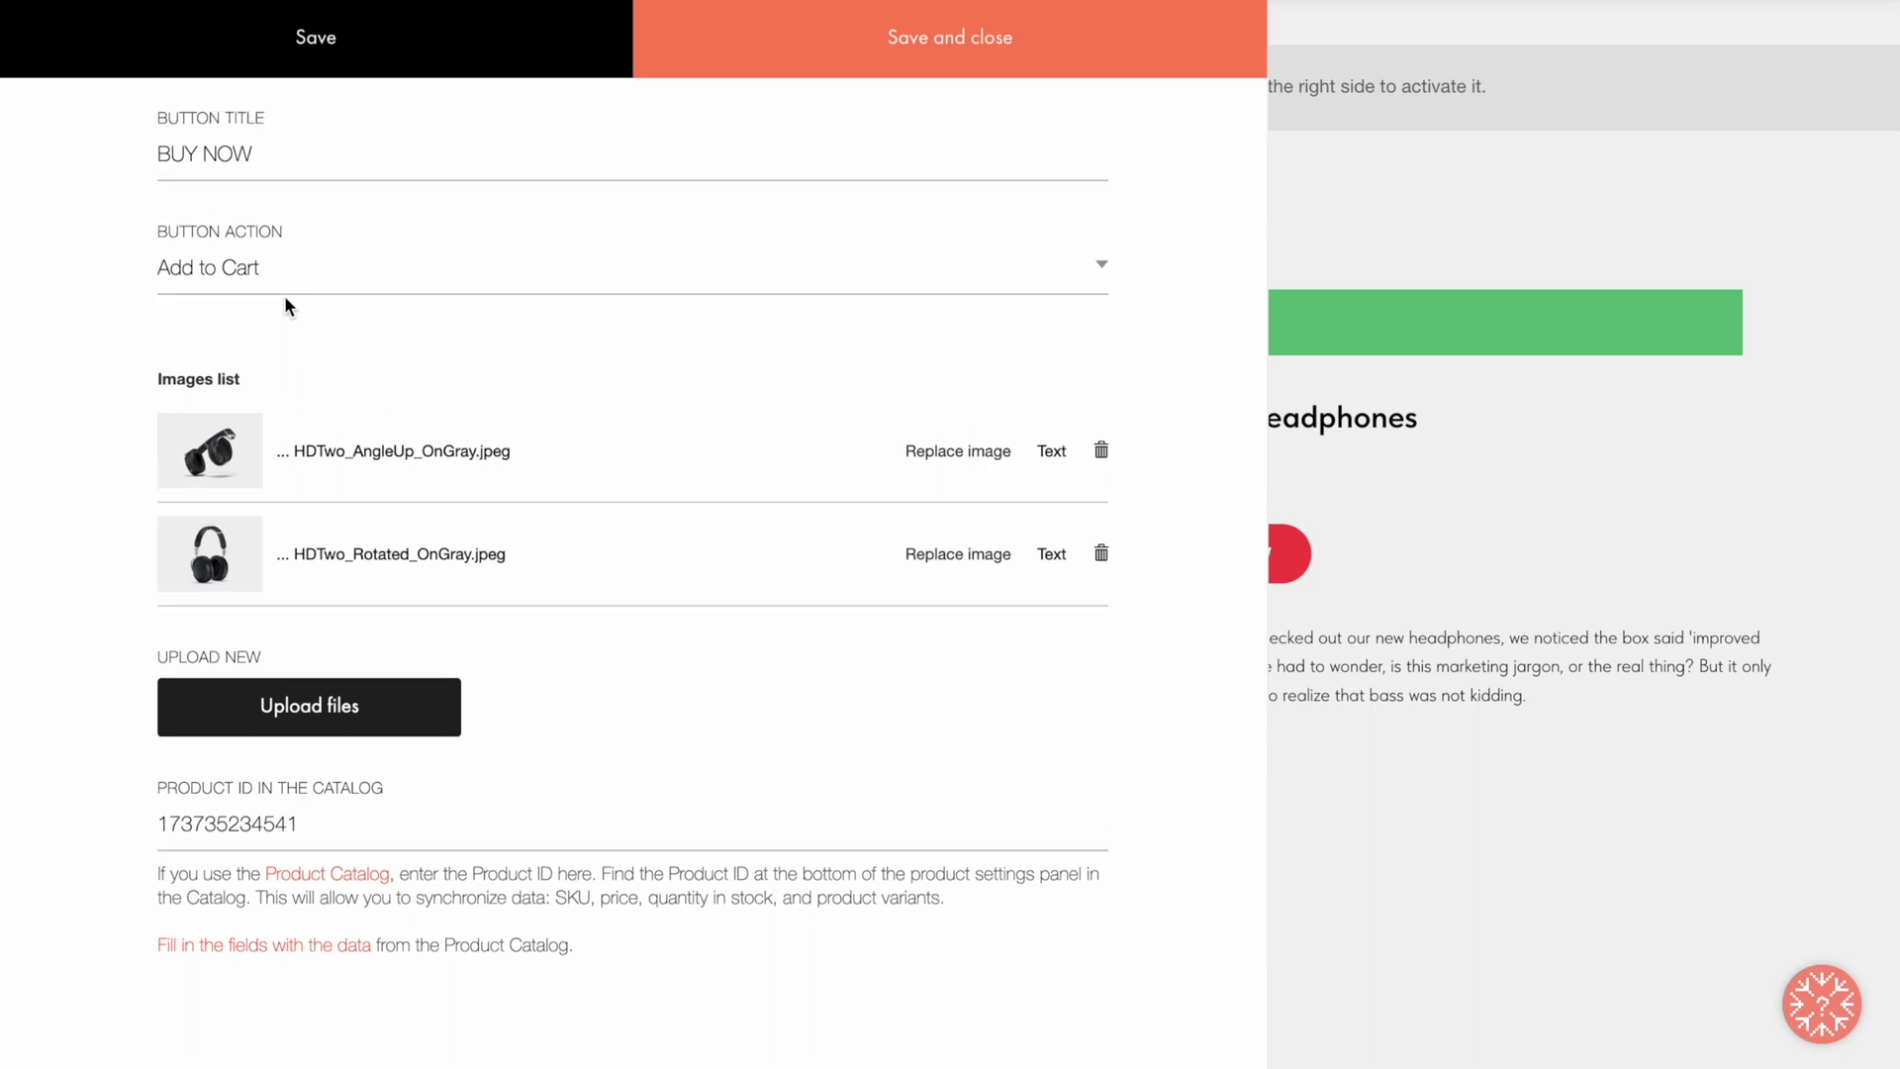
{"action": "triple_click", "coordinate": [420, 164]}
{"action": "type", "text": "Voyageur Backpack"}
{"action": "triple_click", "coordinate": [514, 767]}
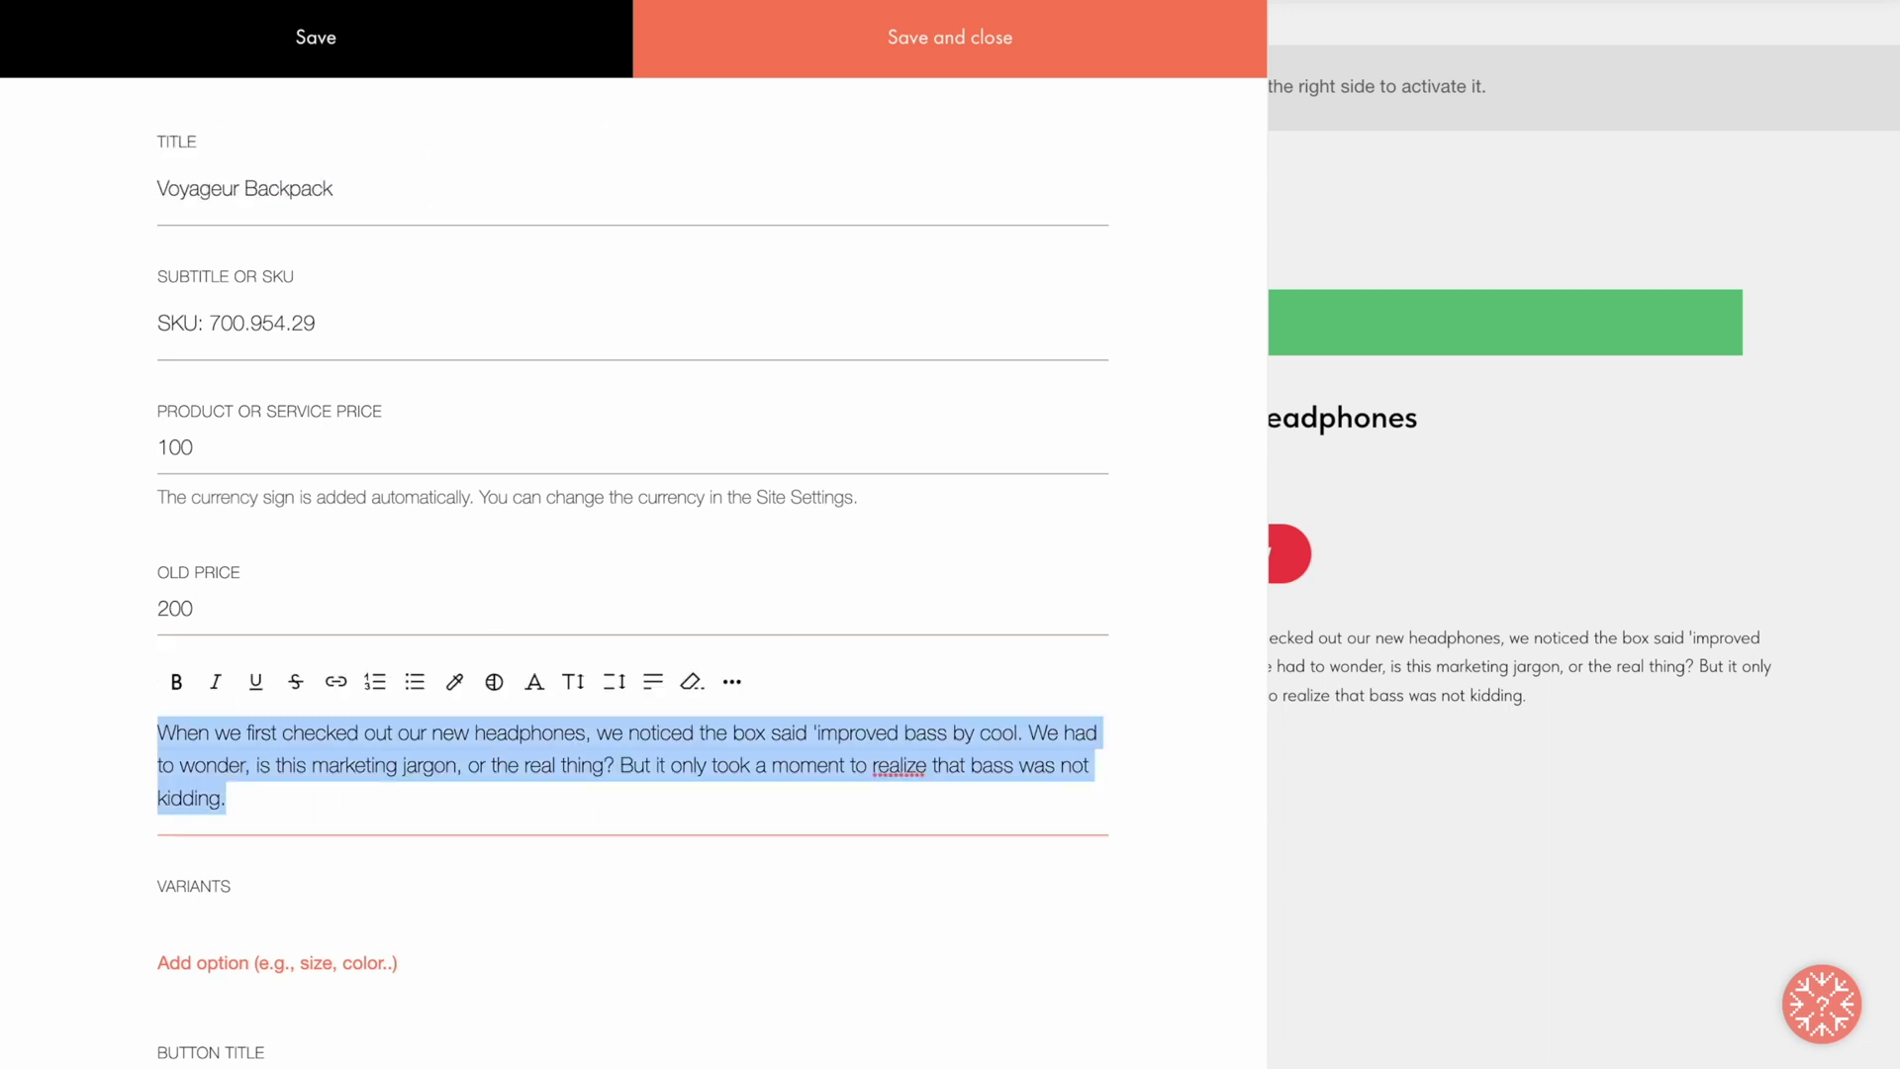
{"action": "type", "text": "It's all about the details — we made them our hallmark.  This roomy full-featured durable lightweight backpack provides full comfort on the go and helps make every short or long trip you take easy and comfortable."}
Step: Label the button 'Add to cart' with Add to Cart action and remove the headphone image
{"action": "scroll", "coordinate": [1089, 920], "scroll_direction": "down", "scroll_amount": 5}
{"action": "triple_click", "coordinate": [850, 667]}
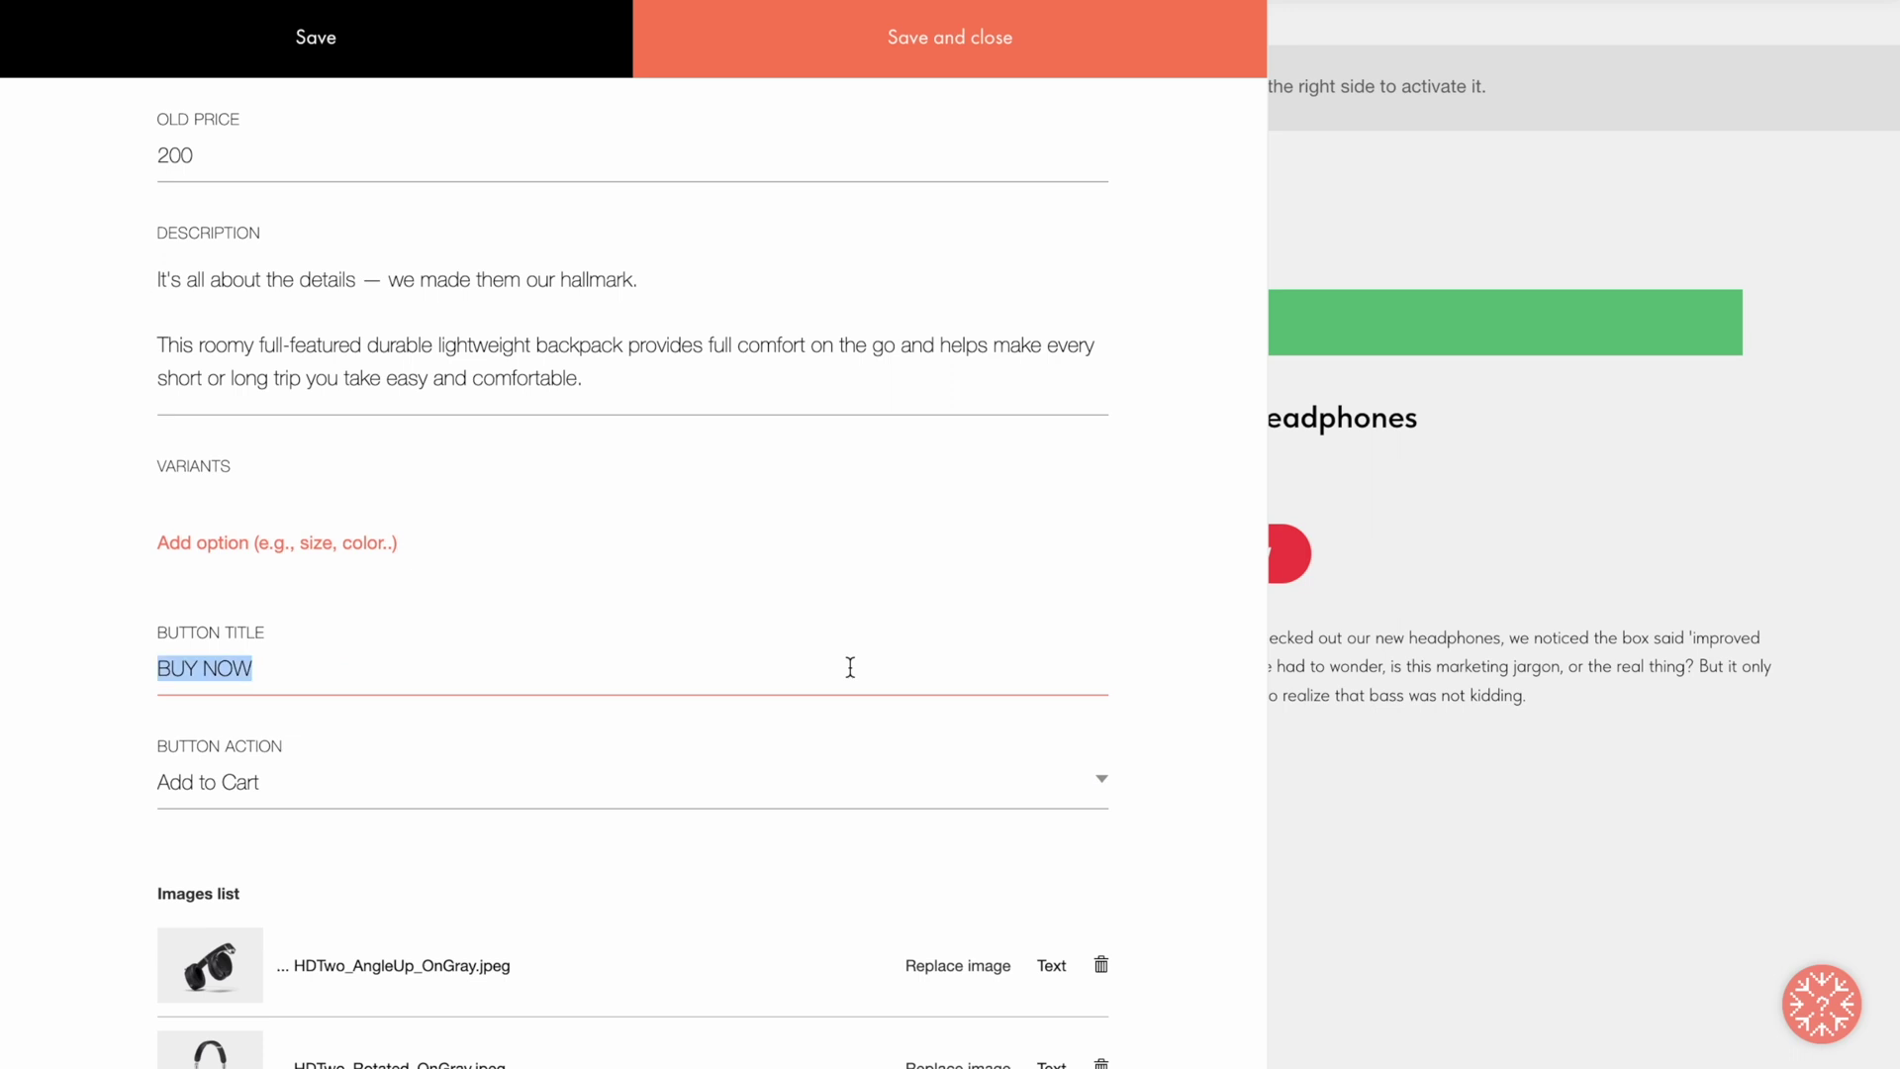
{"action": "type", "text": "Add to cart"}
{"action": "left_click", "coordinate": [380, 790]}
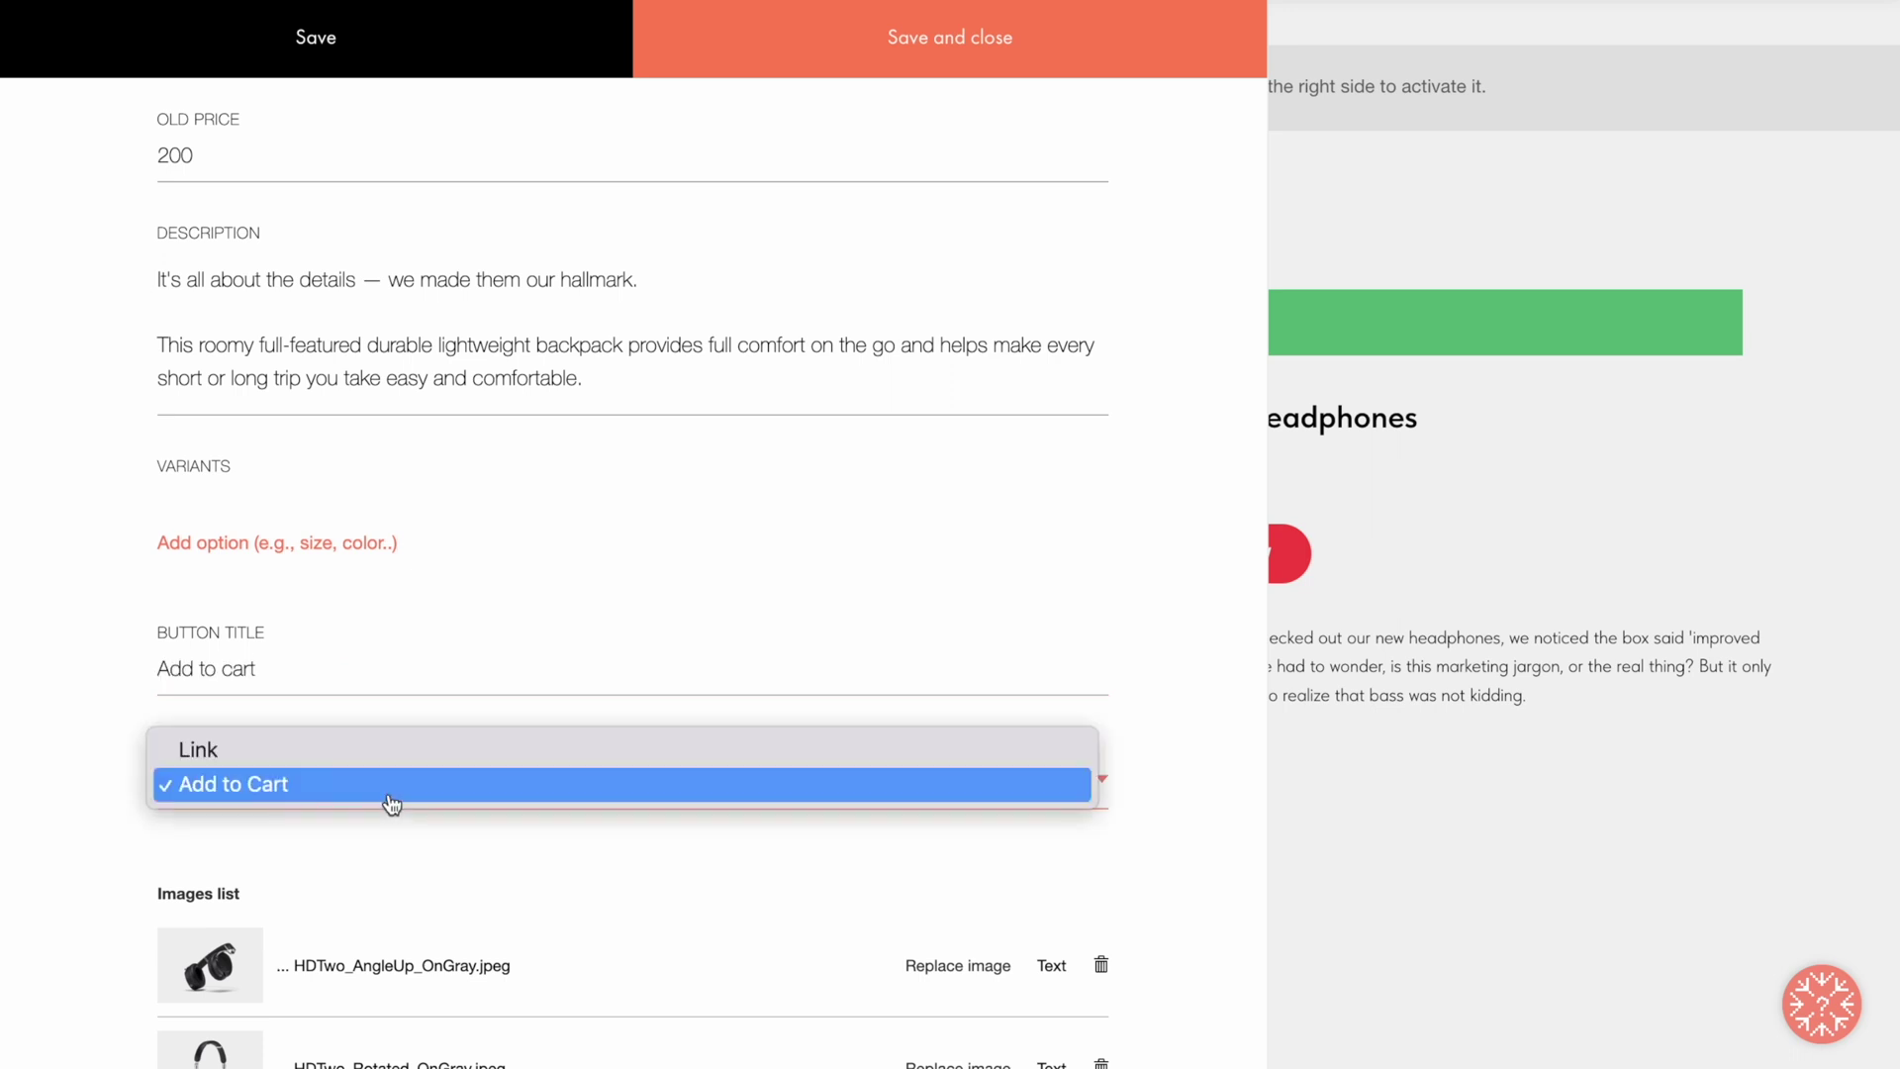
{"action": "left_click", "coordinate": [392, 803]}
{"action": "scroll", "coordinate": [386, 801], "scroll_direction": "down", "scroll_amount": 5}
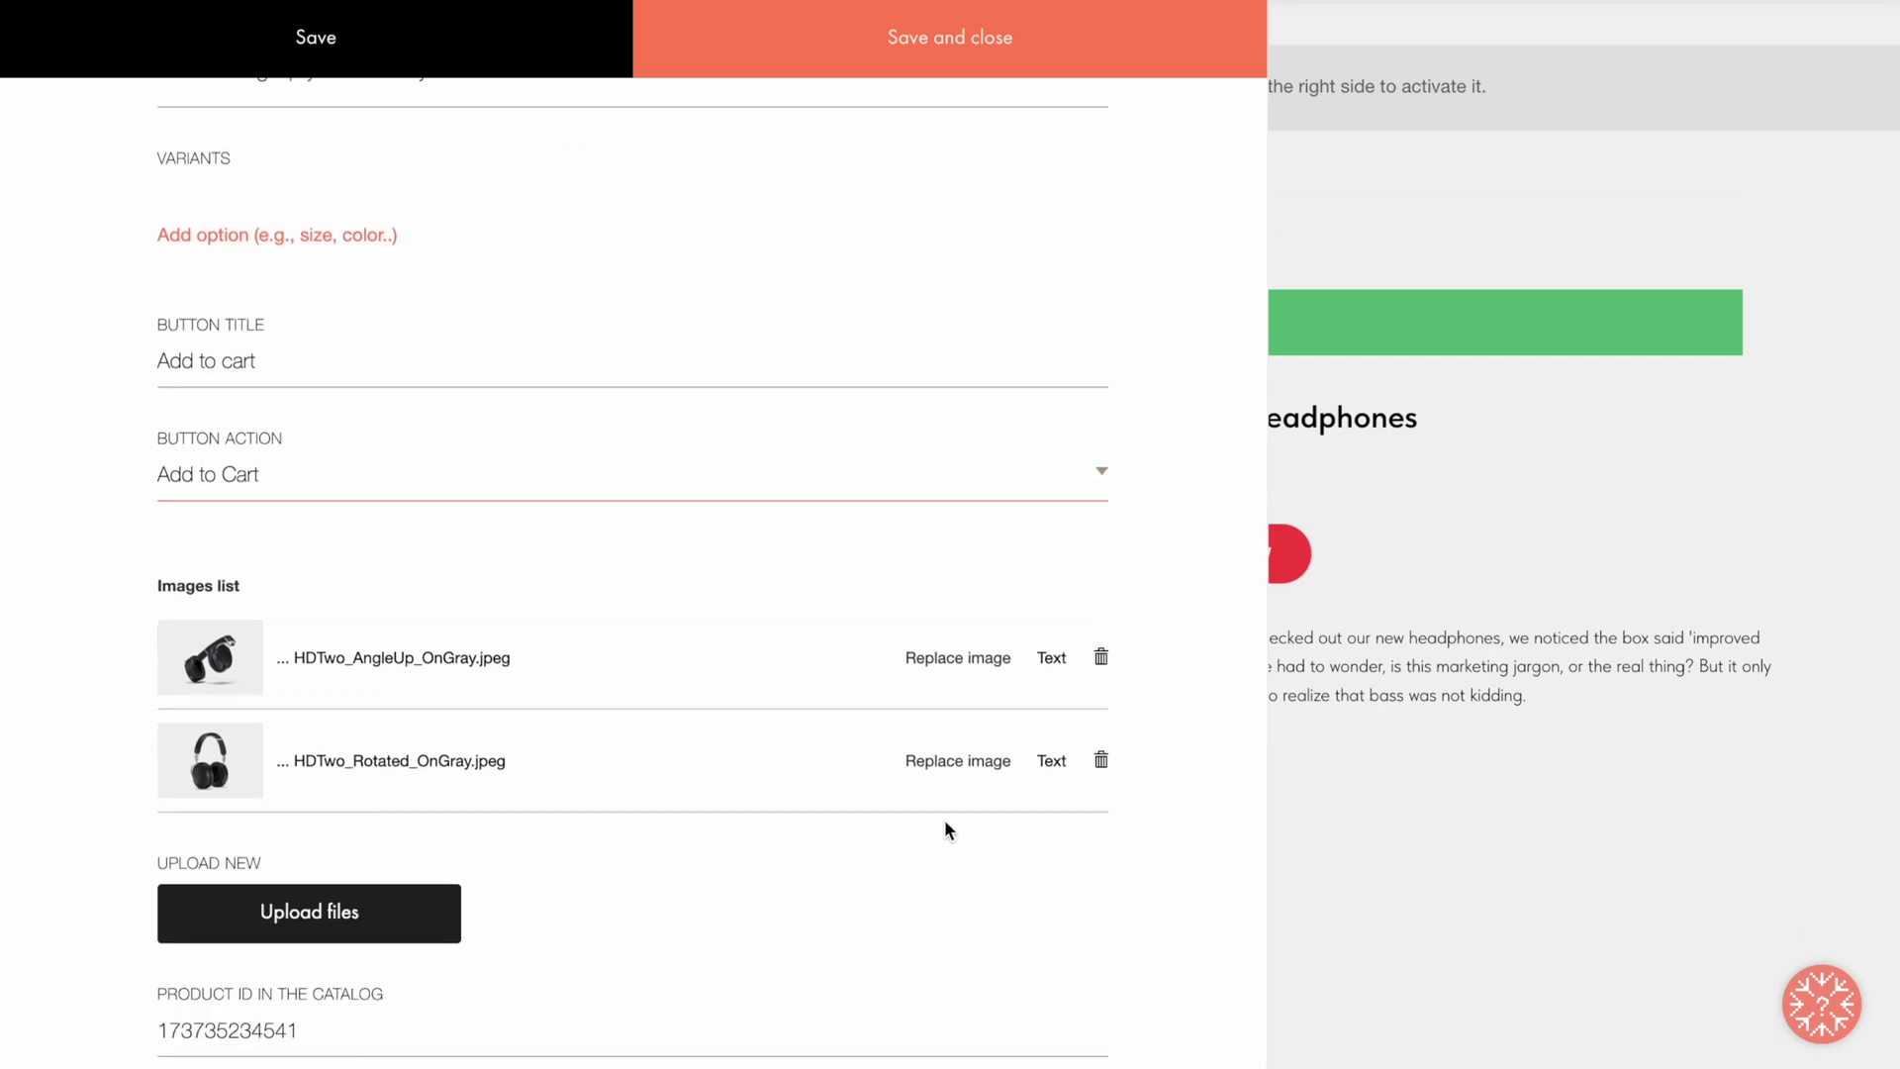
{"action": "left_click", "coordinate": [1101, 657]}
Step: Upload backpack photos 1.jpeg–4.jpeg to the card's gallery and save the card
{"action": "left_click", "coordinate": [305, 708]}
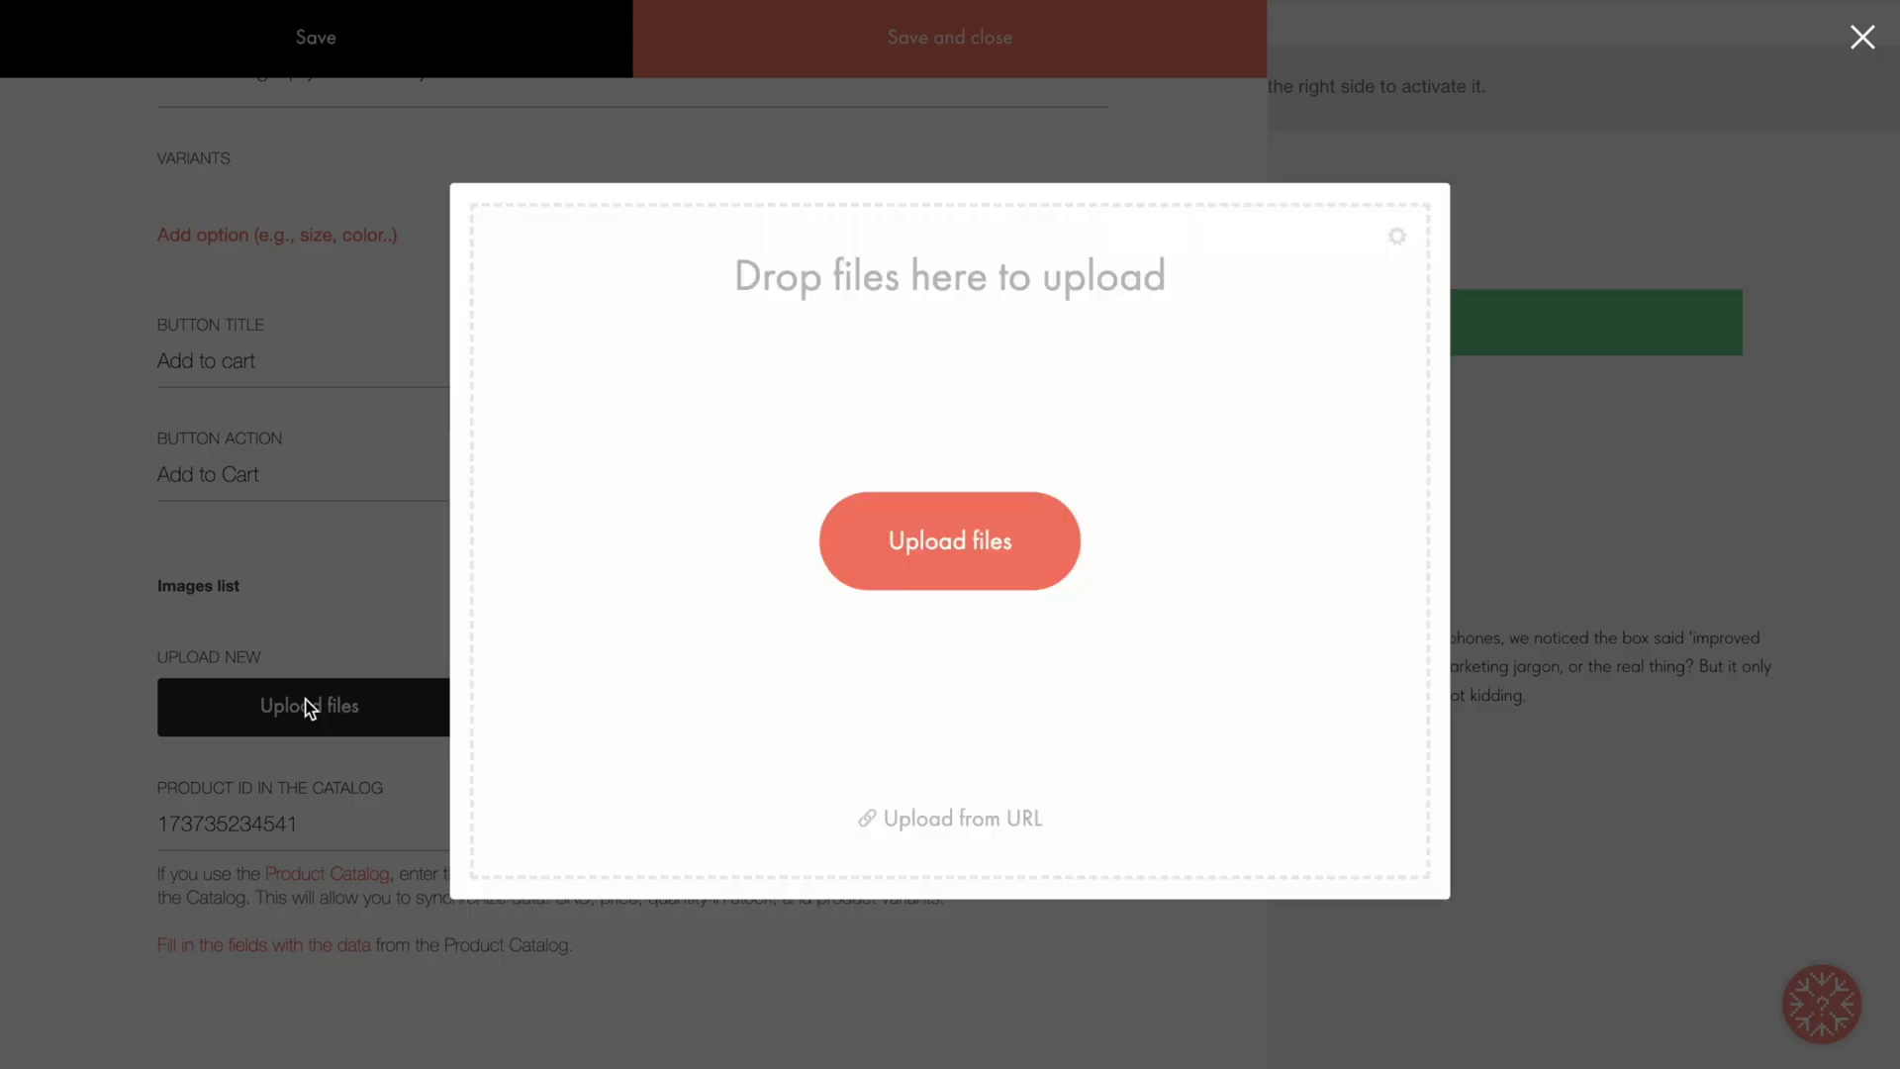
{"action": "left_click", "coordinate": [948, 540]}
{"action": "left_click_drag", "start_coordinate": [742, 300], "coordinate": [746, 396]}
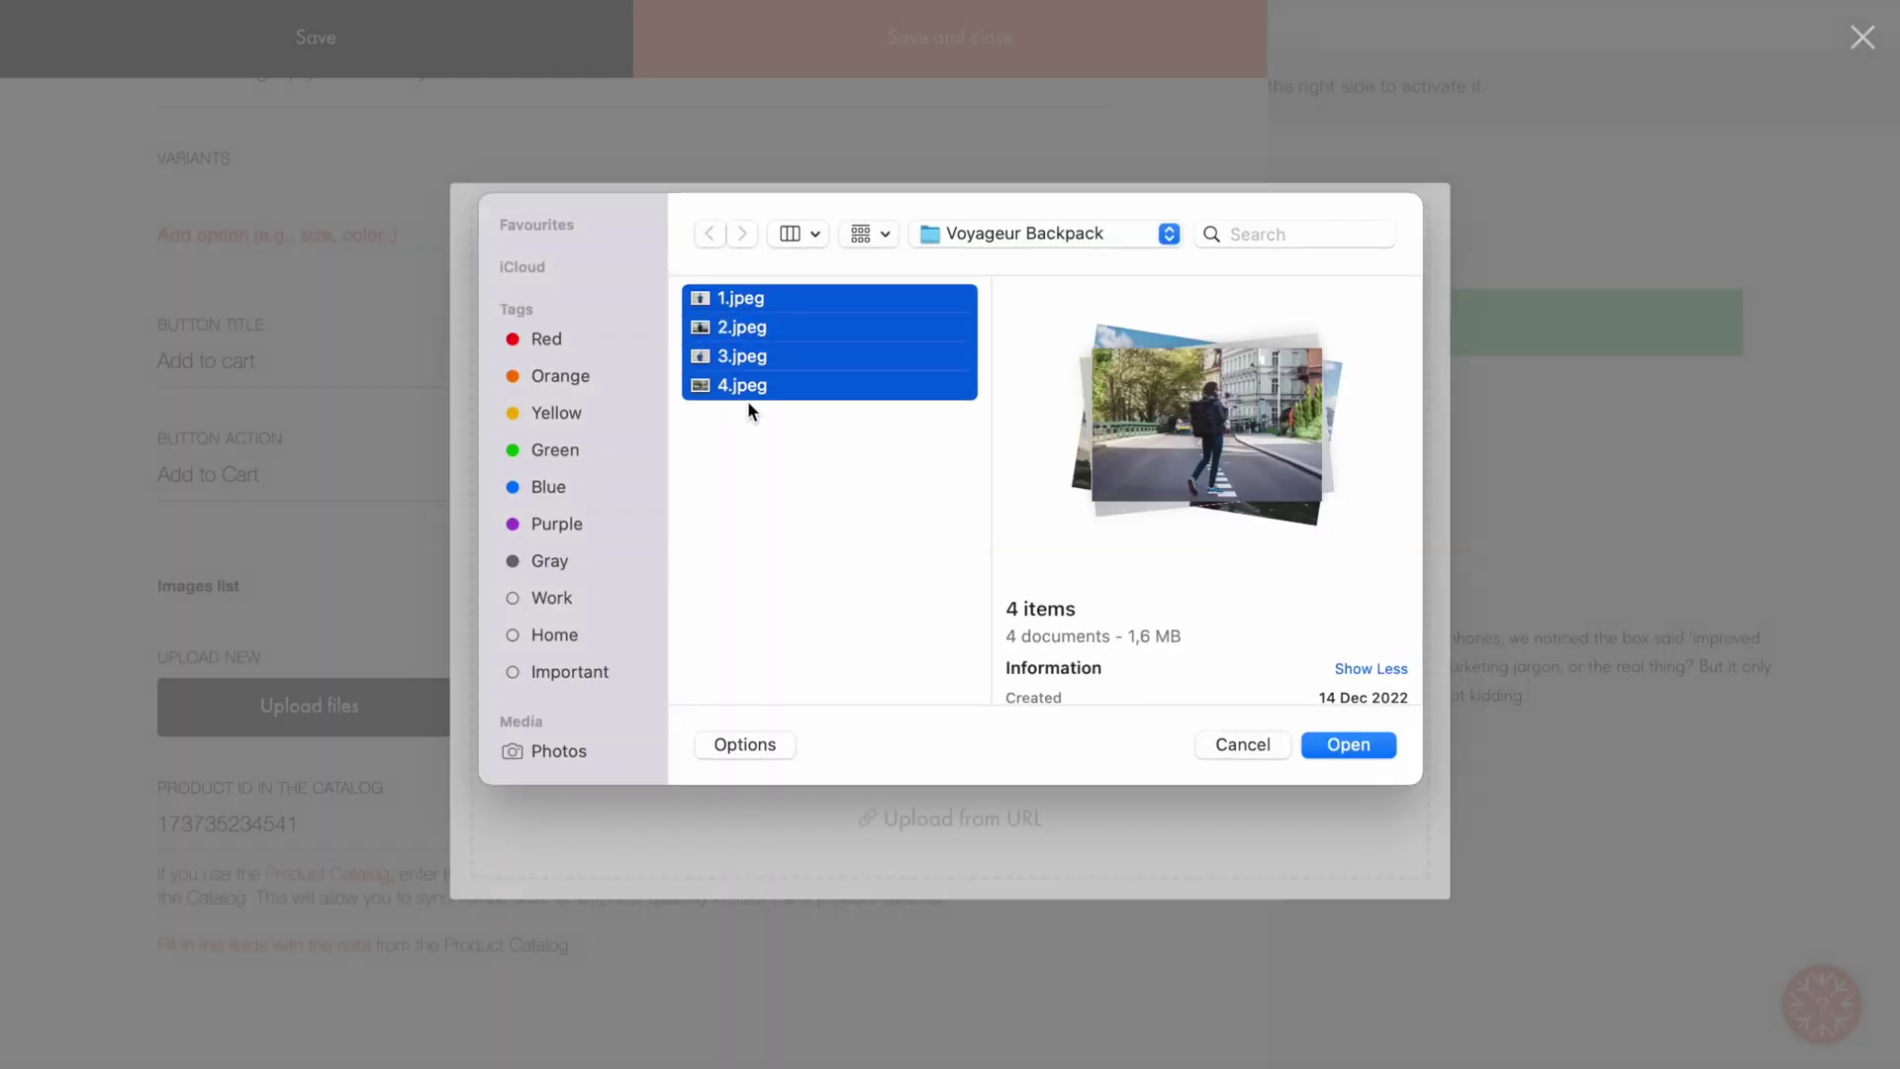
{"action": "left_click", "coordinate": [1331, 752]}
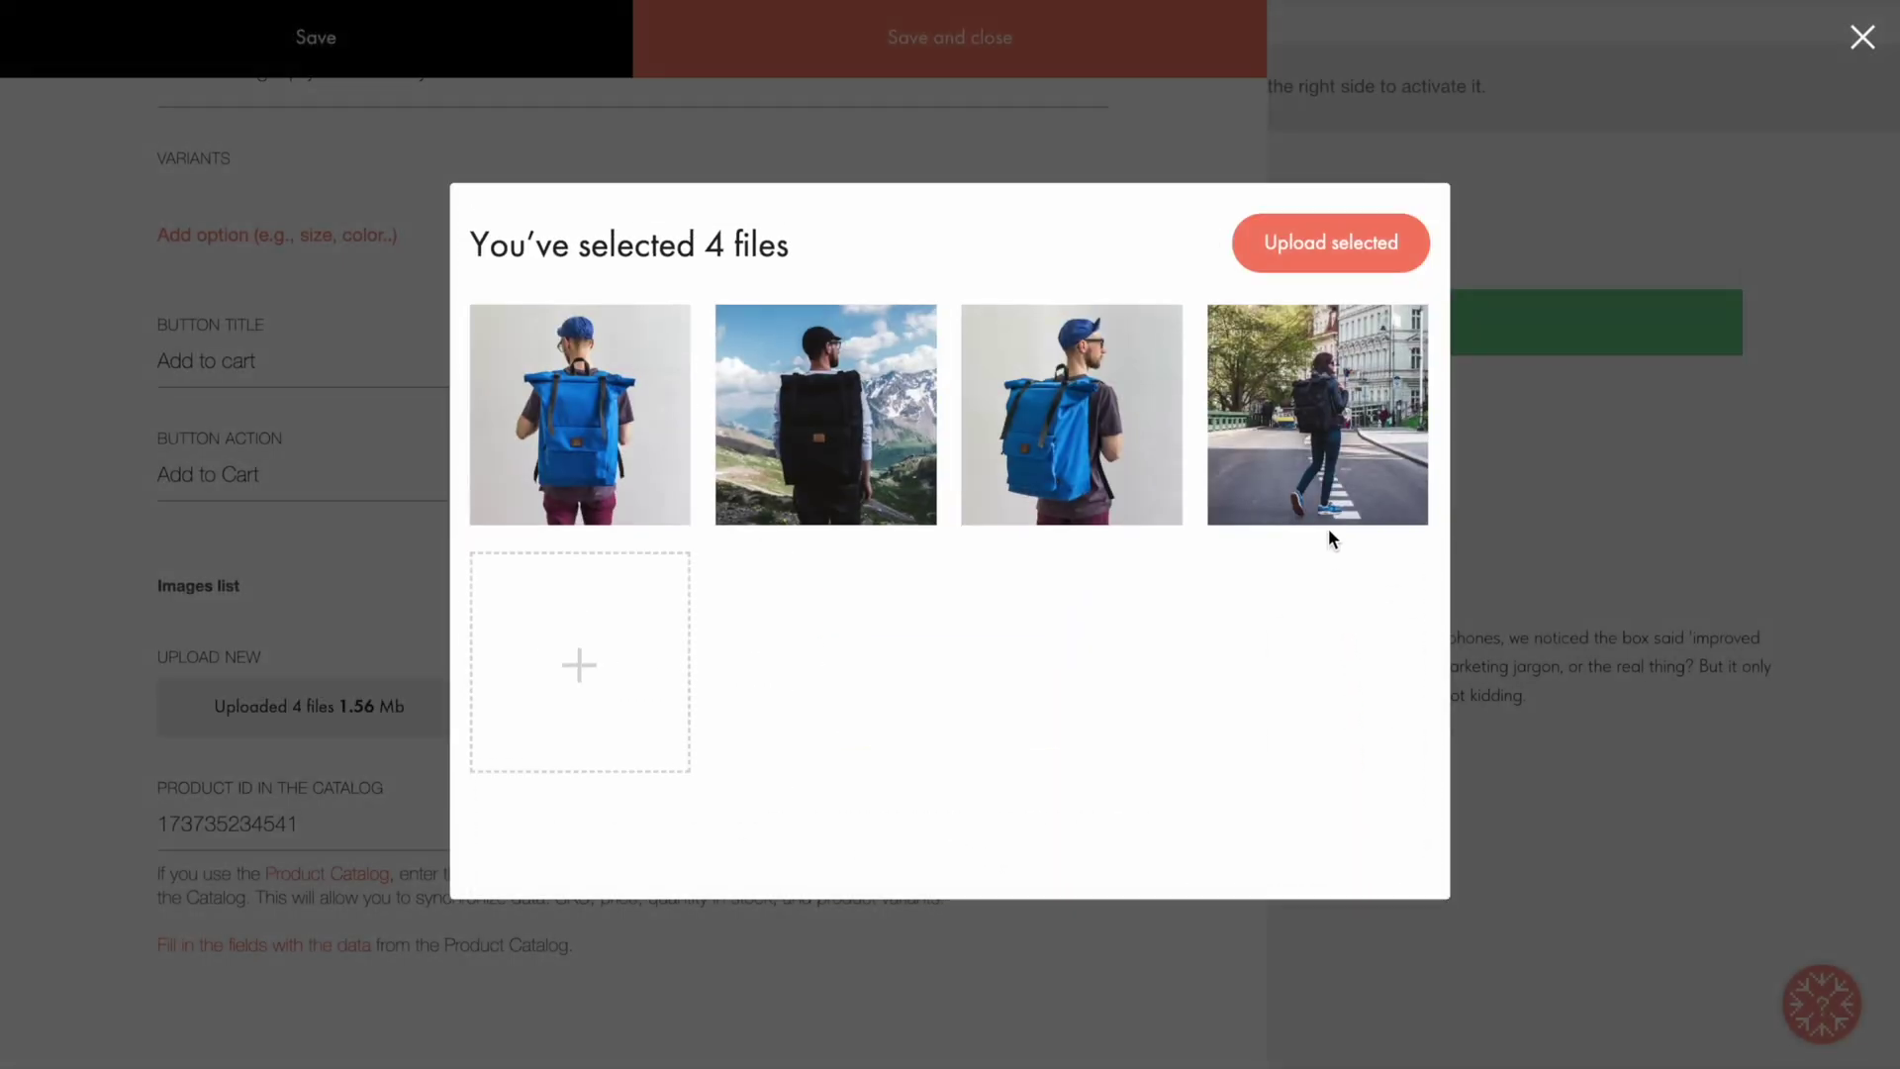
{"action": "left_click", "coordinate": [1331, 243]}
{"action": "left_click", "coordinate": [953, 49]}
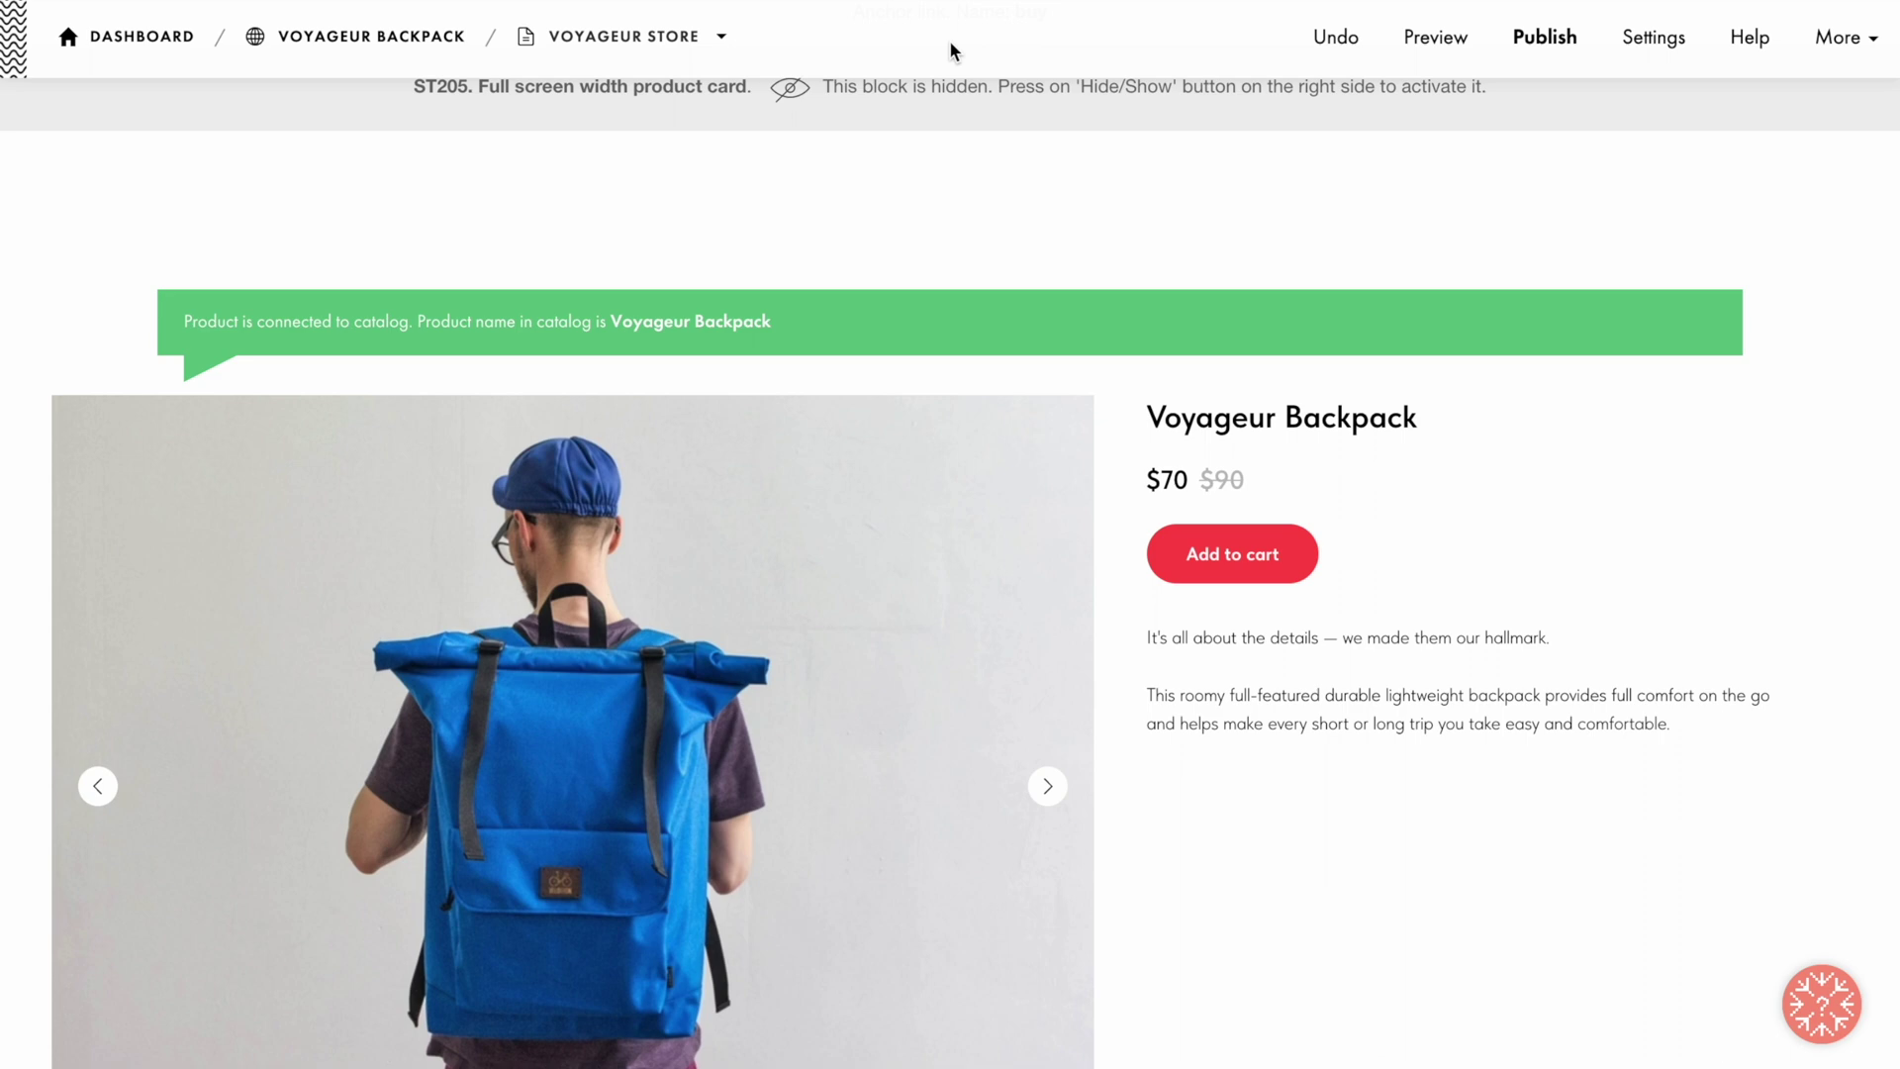
{"action": "scroll", "coordinate": [951, 50], "scroll_direction": "down", "scroll_amount": 2}
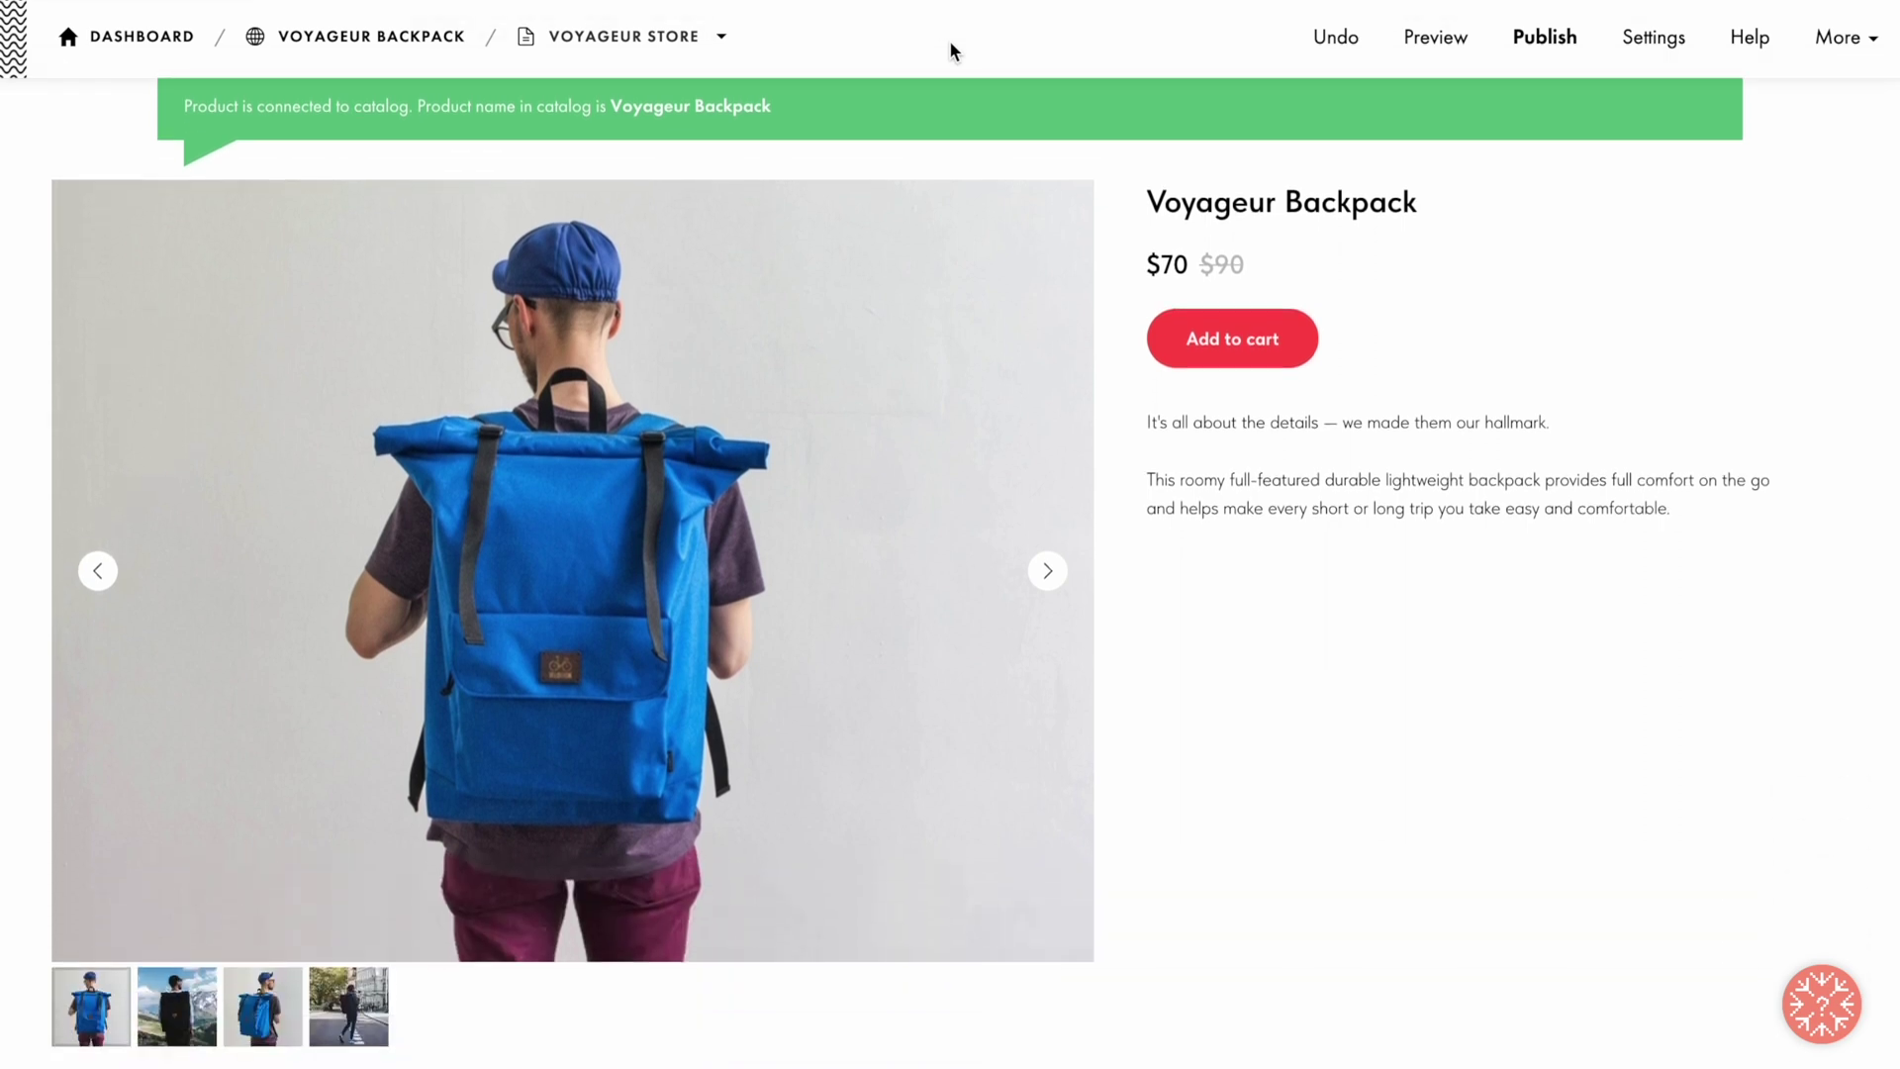
Step: Publish the page, open it live, and set the backpack's catalog stock quantity to 10
{"action": "left_click", "coordinate": [1544, 37]}
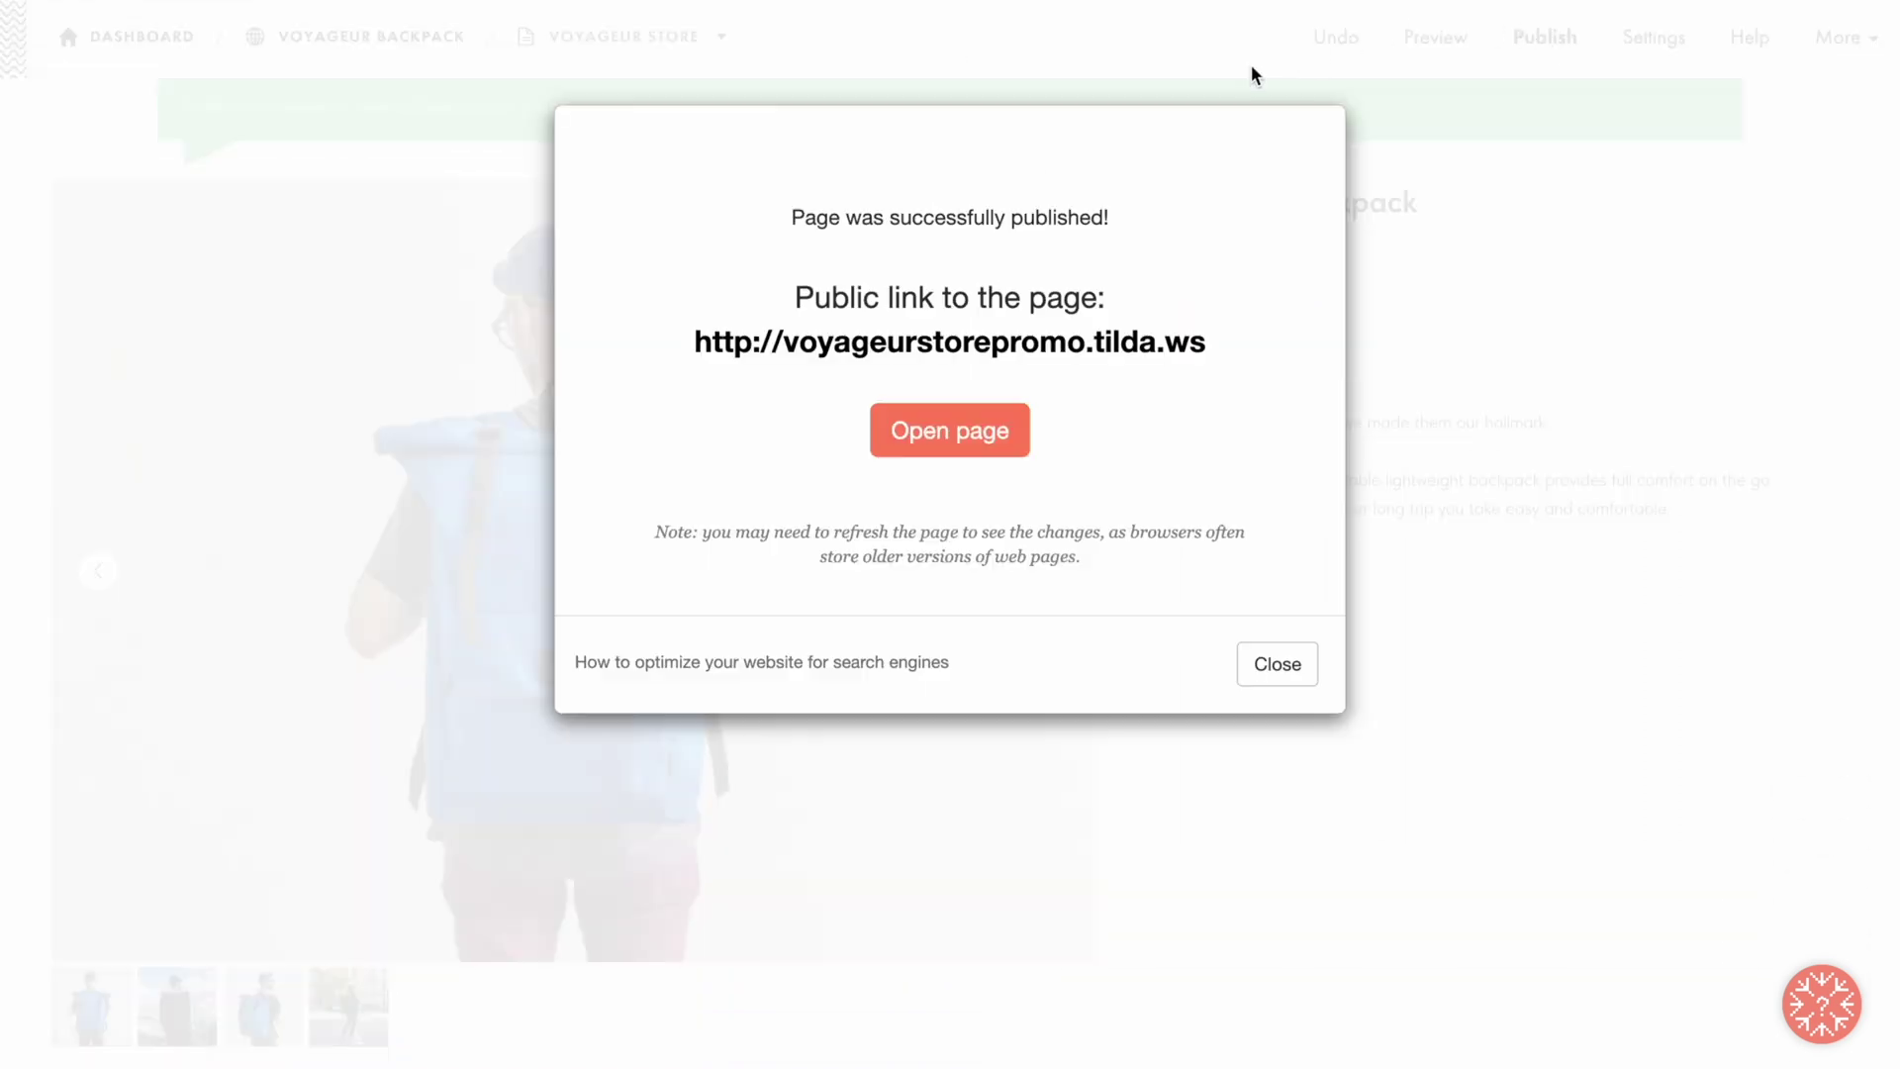
{"action": "left_click", "coordinate": [953, 435]}
{"action": "scroll", "coordinate": [953, 445], "scroll_direction": "down", "scroll_amount": 10}
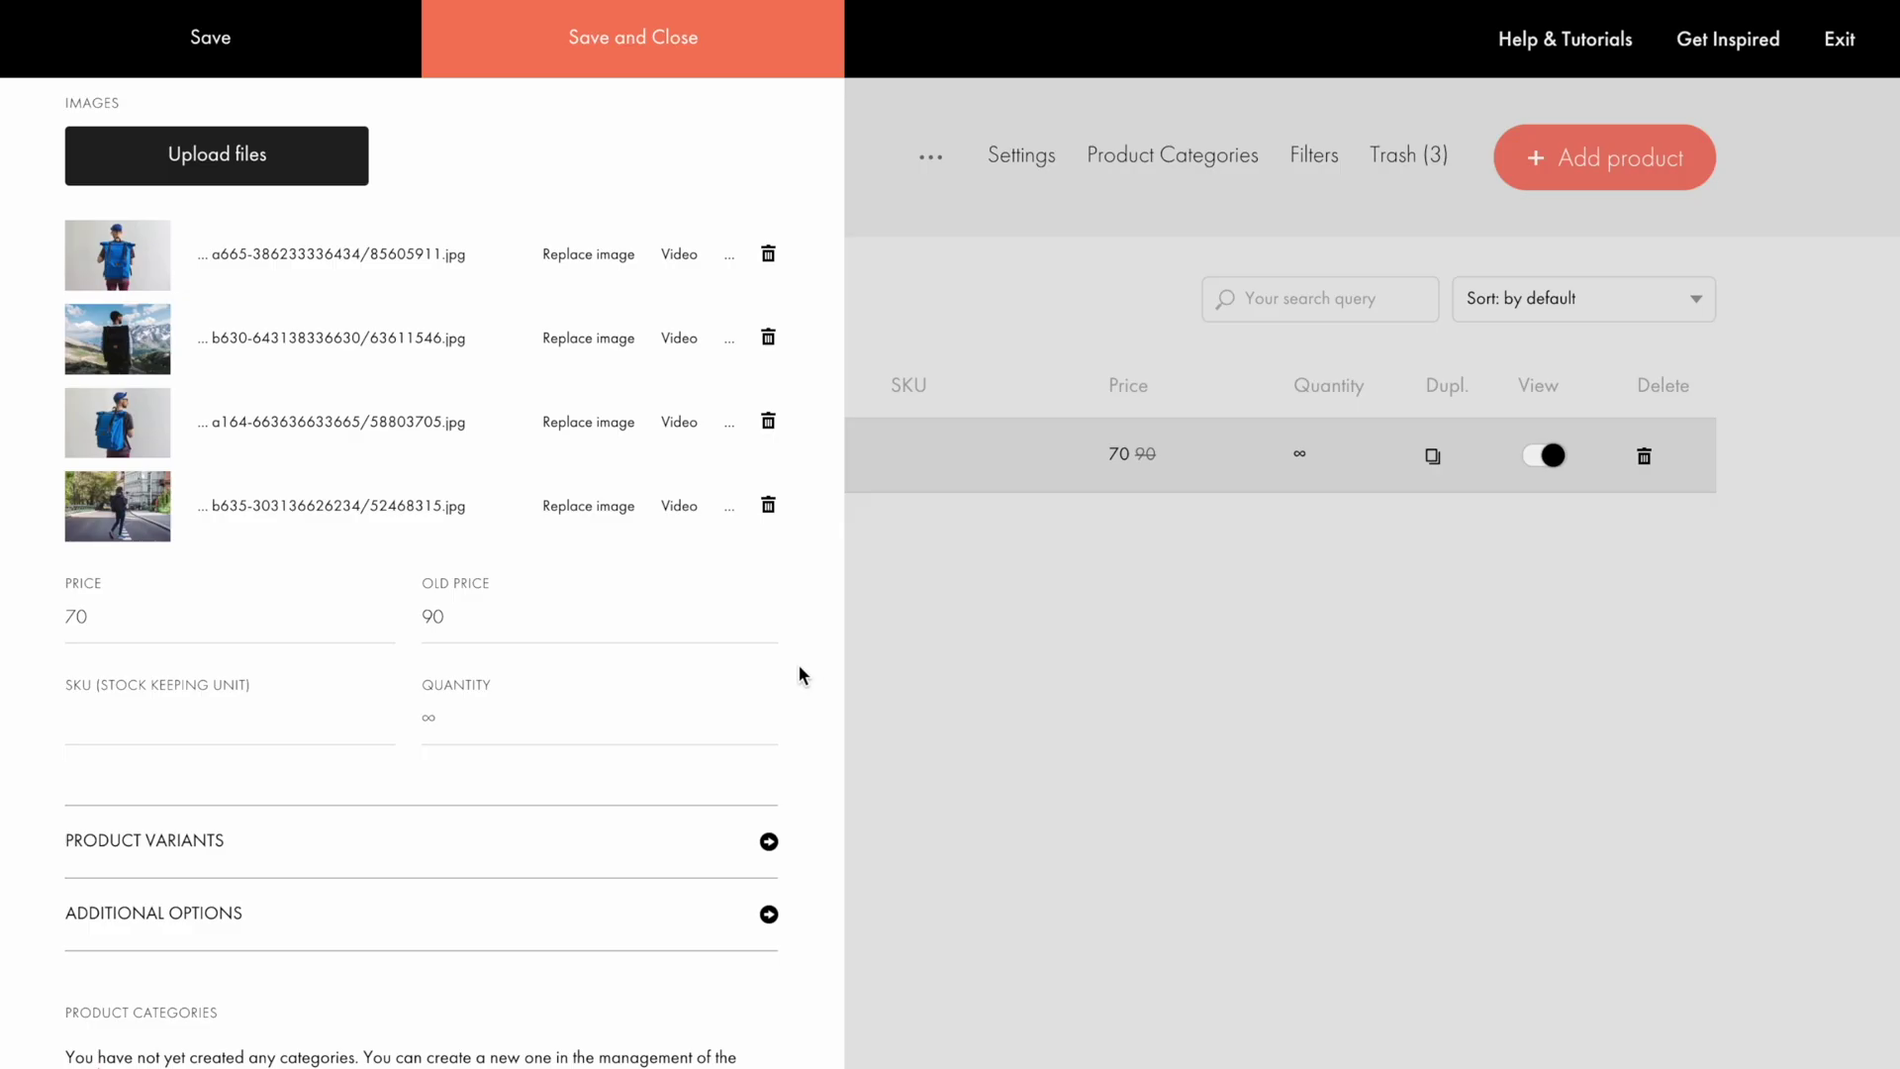
{"action": "left_click", "coordinate": [677, 712]}
{"action": "type", "text": "10"}
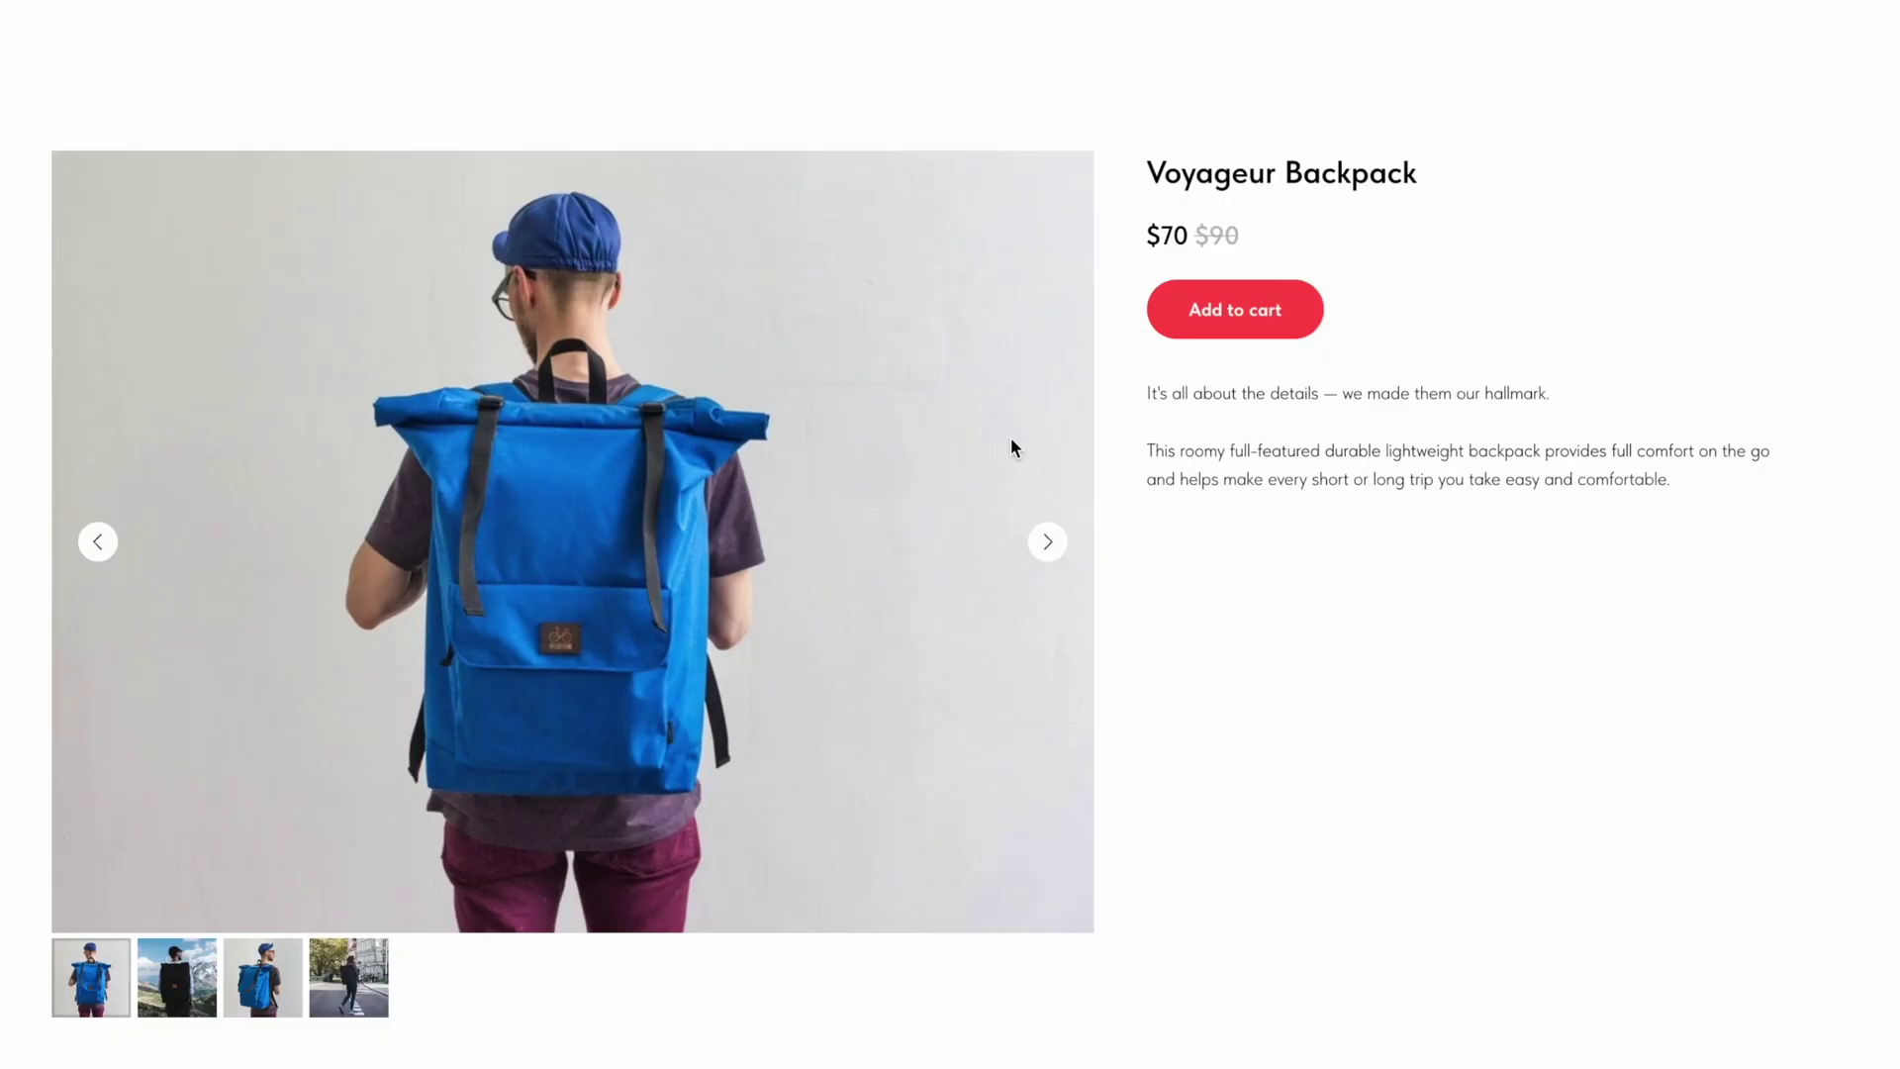
Step: Place a test backpack order with the buyer's name, e-mail and phone, and confirm the catalog stock shows 9
{"action": "left_click", "coordinate": [1237, 312]}
{"action": "type", "text": "Jane"}
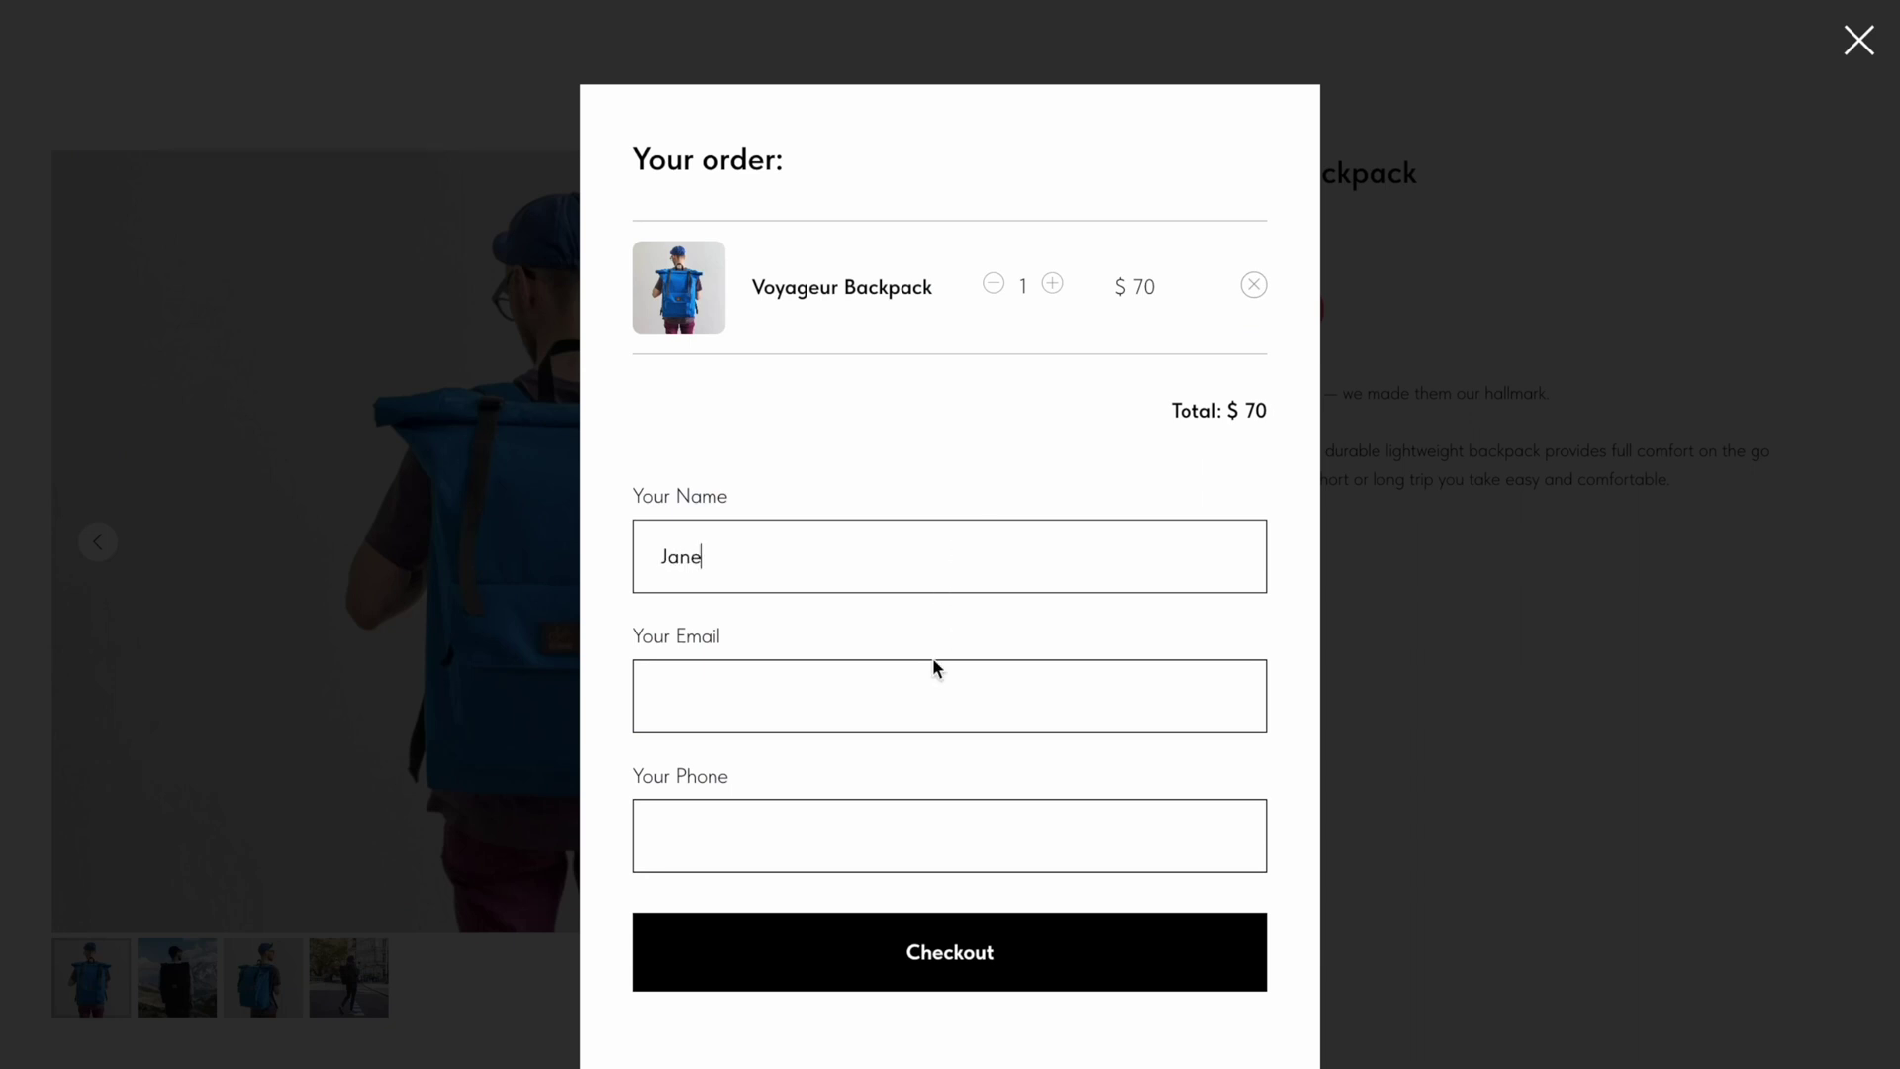
{"action": "left_click", "coordinate": [933, 666]}
{"action": "left_click", "coordinate": [921, 823]}
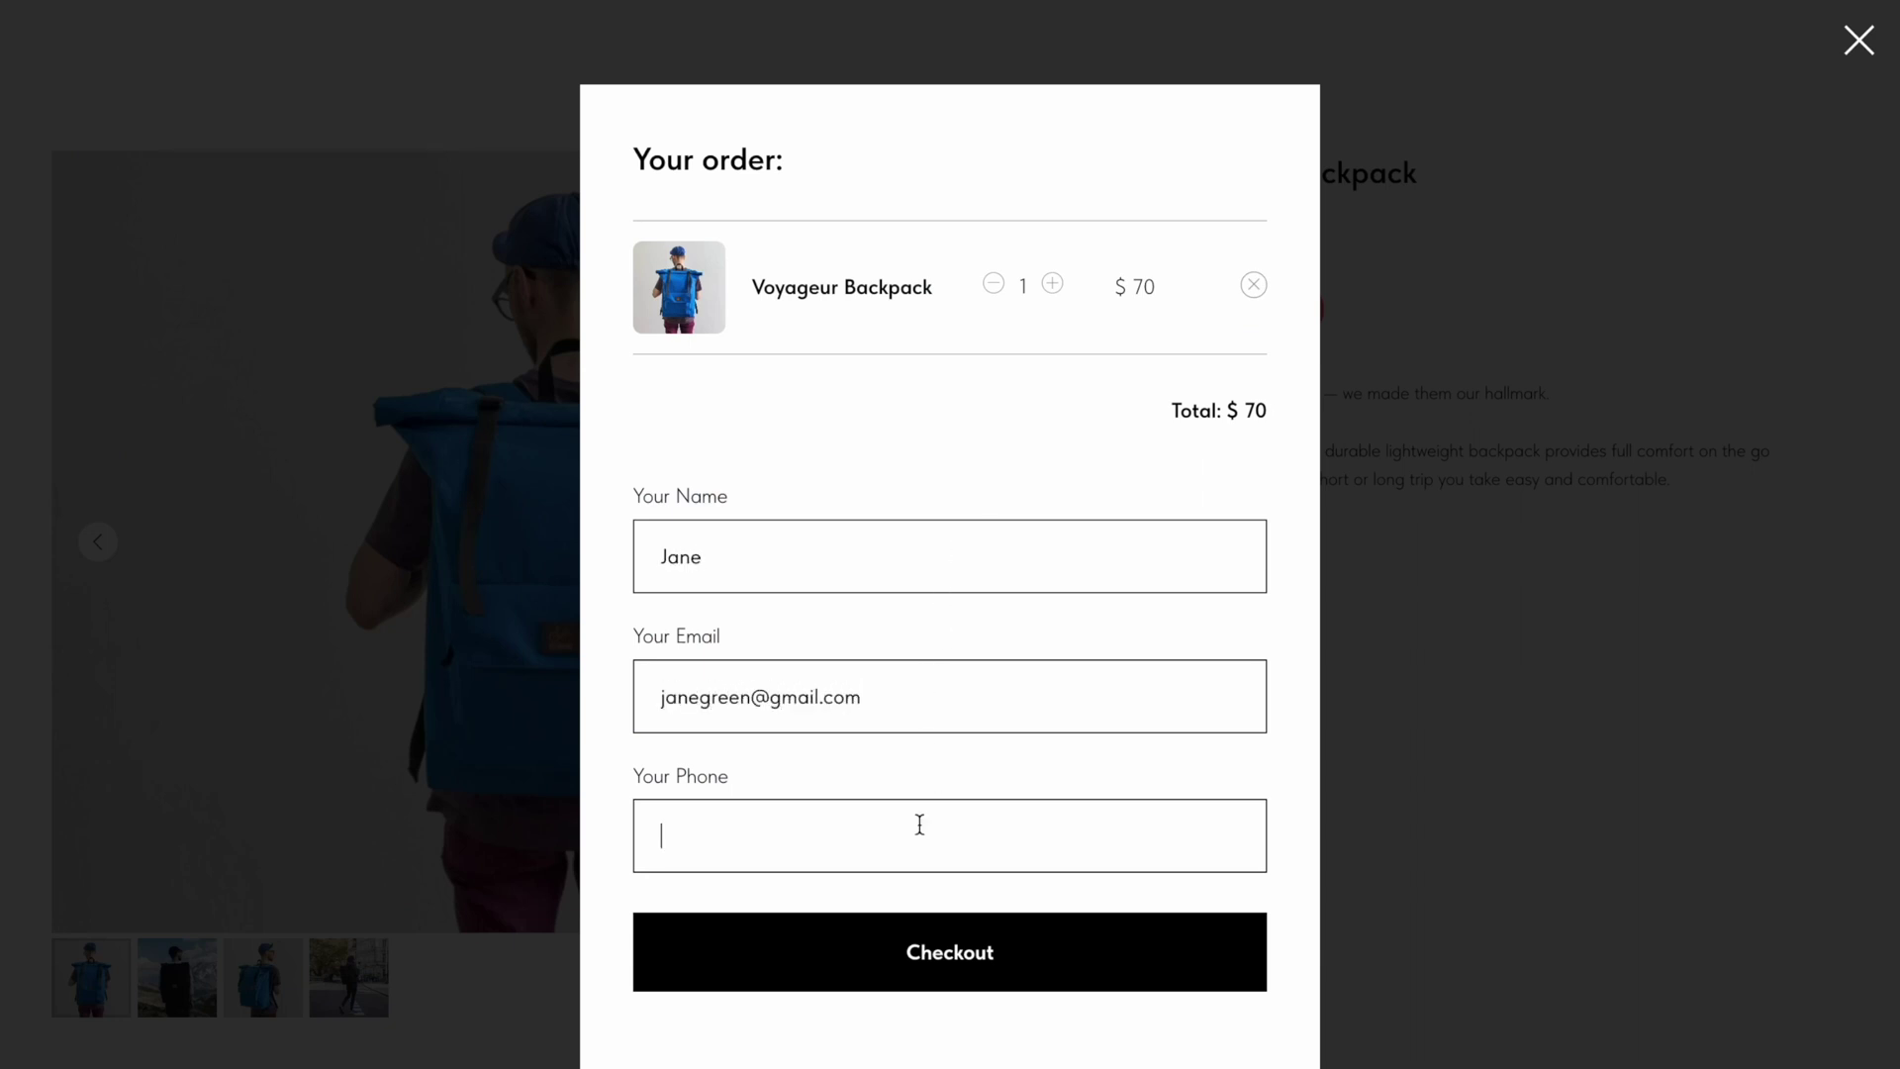
{"action": "left_click", "coordinate": [952, 952]}
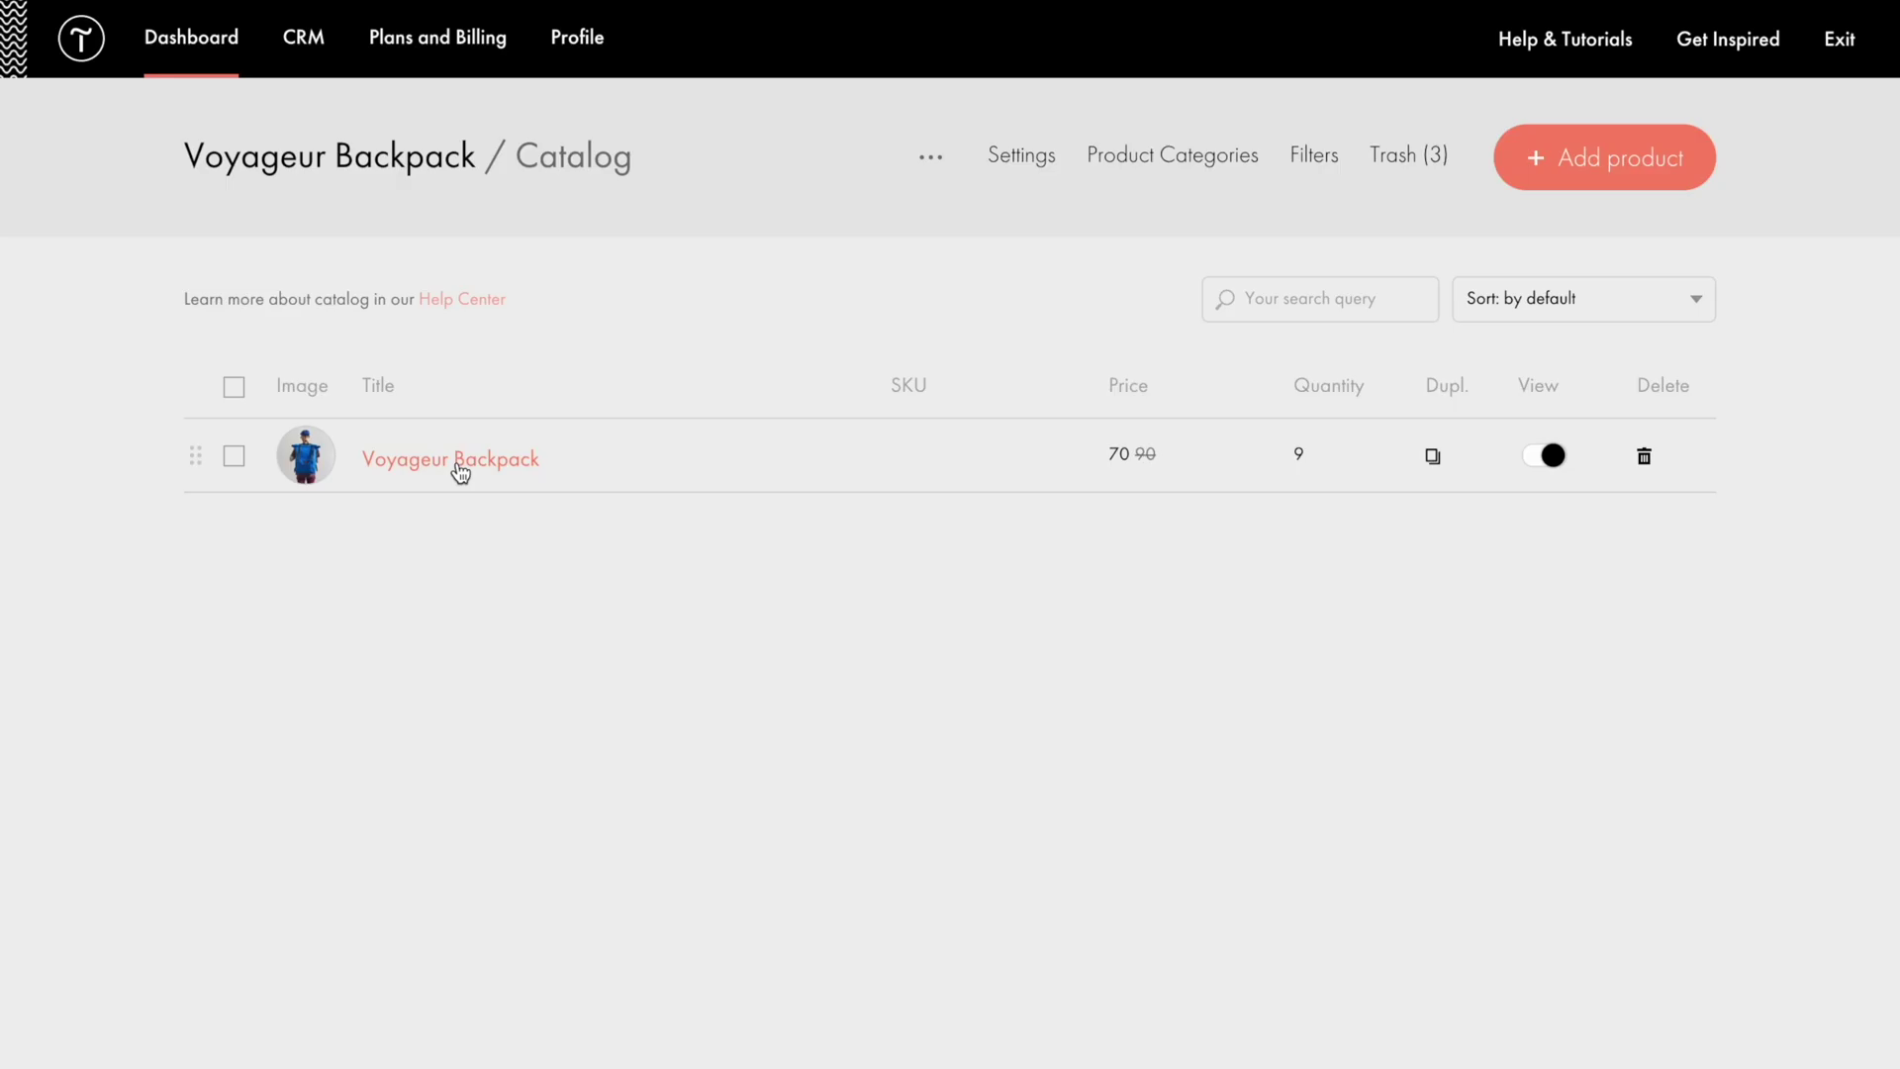
{"action": "left_click", "coordinate": [458, 467]}
Step: Scroll the Help Center guide down to the '1. Add products to the Product Catalog' section
{"action": "scroll", "coordinate": [475, 450], "scroll_direction": "down", "scroll_amount": 8}
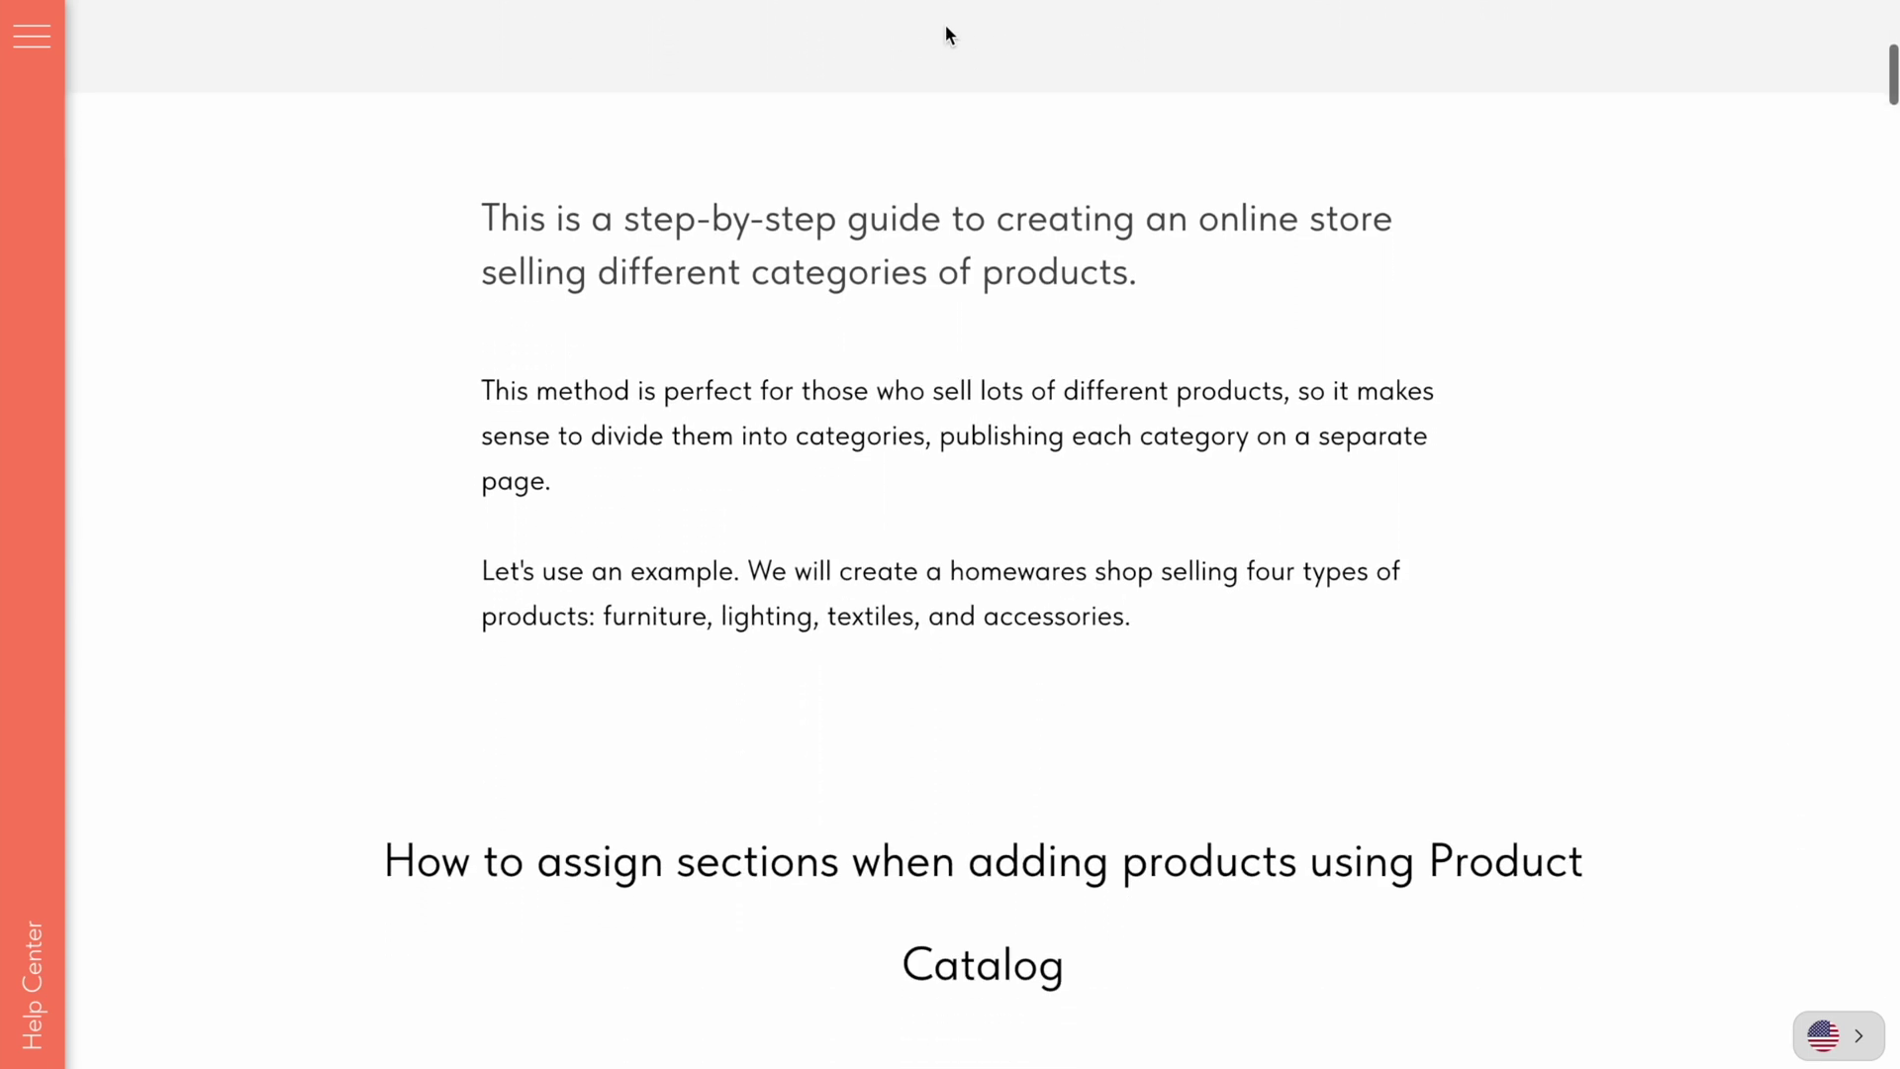
{"action": "scroll", "coordinate": [946, 29], "scroll_direction": "down", "scroll_amount": 5}
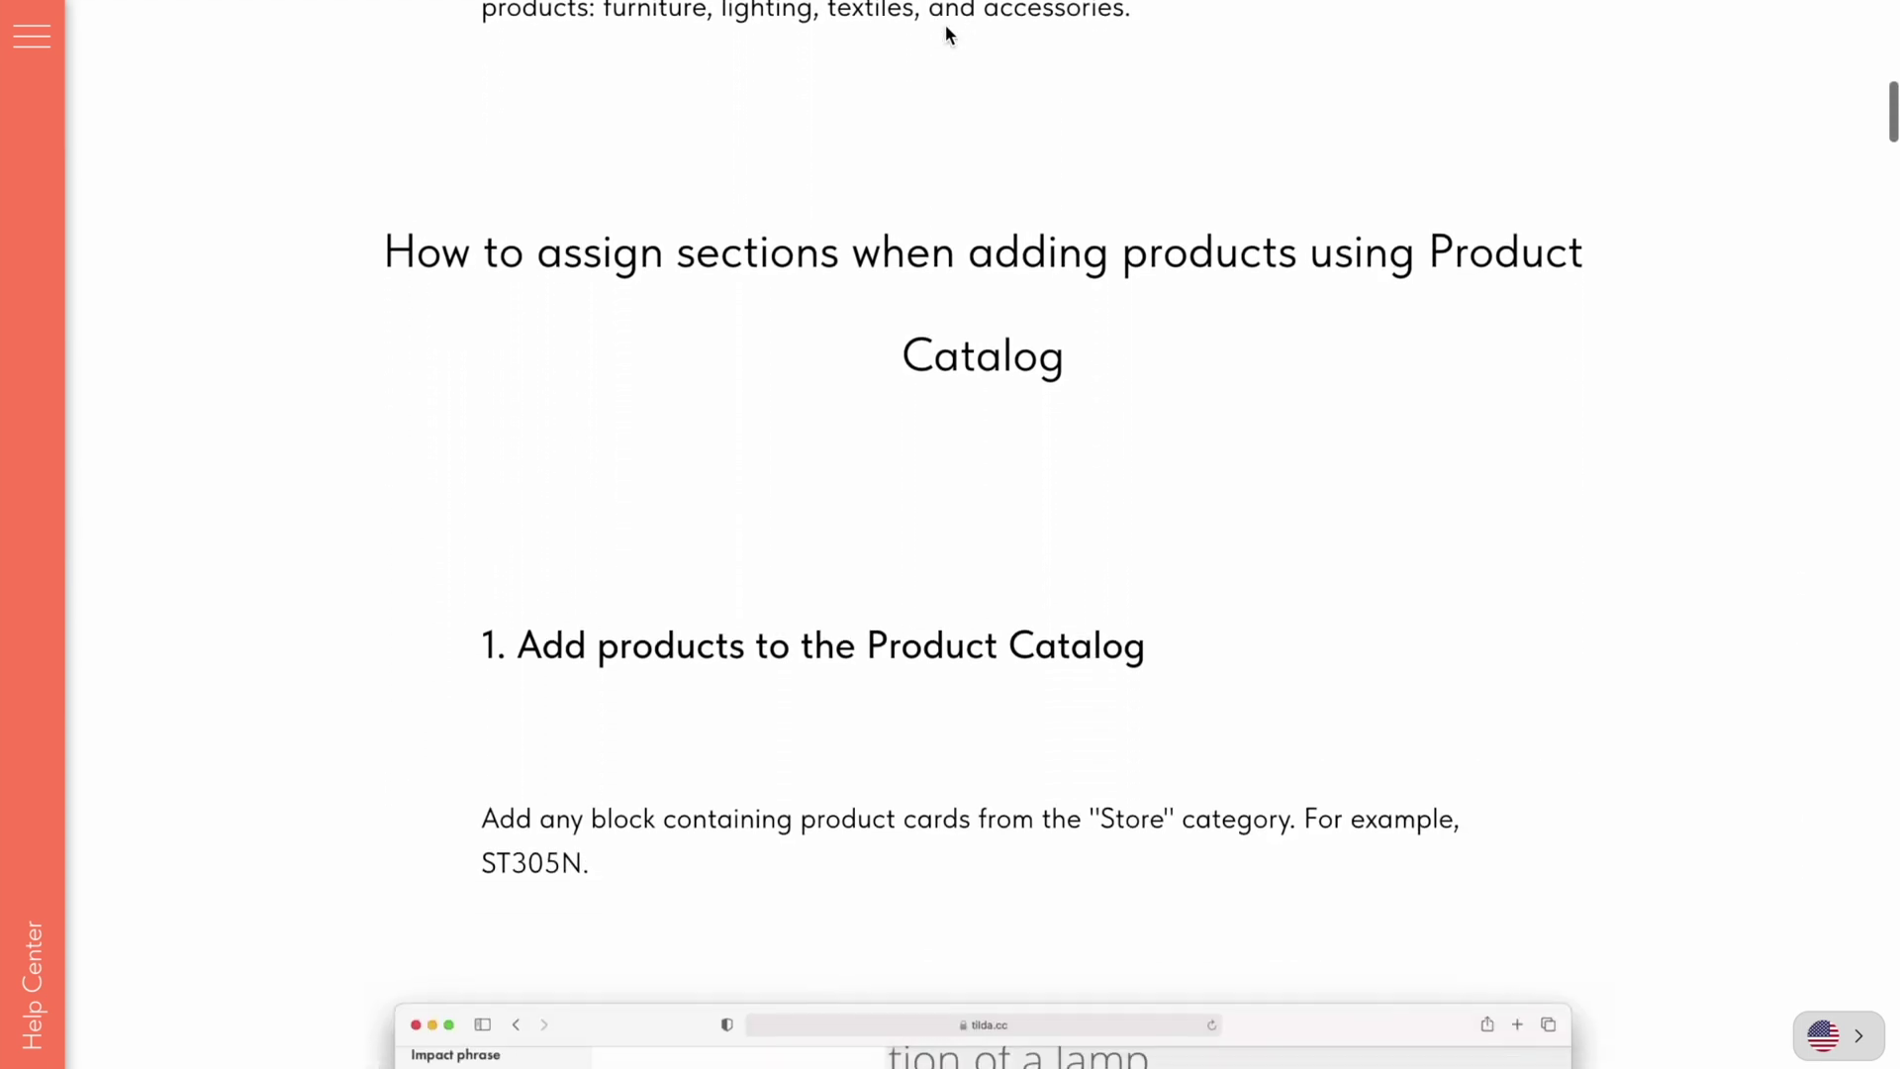
{"action": "scroll", "coordinate": [948, 34], "scroll_direction": "down", "scroll_amount": 5}
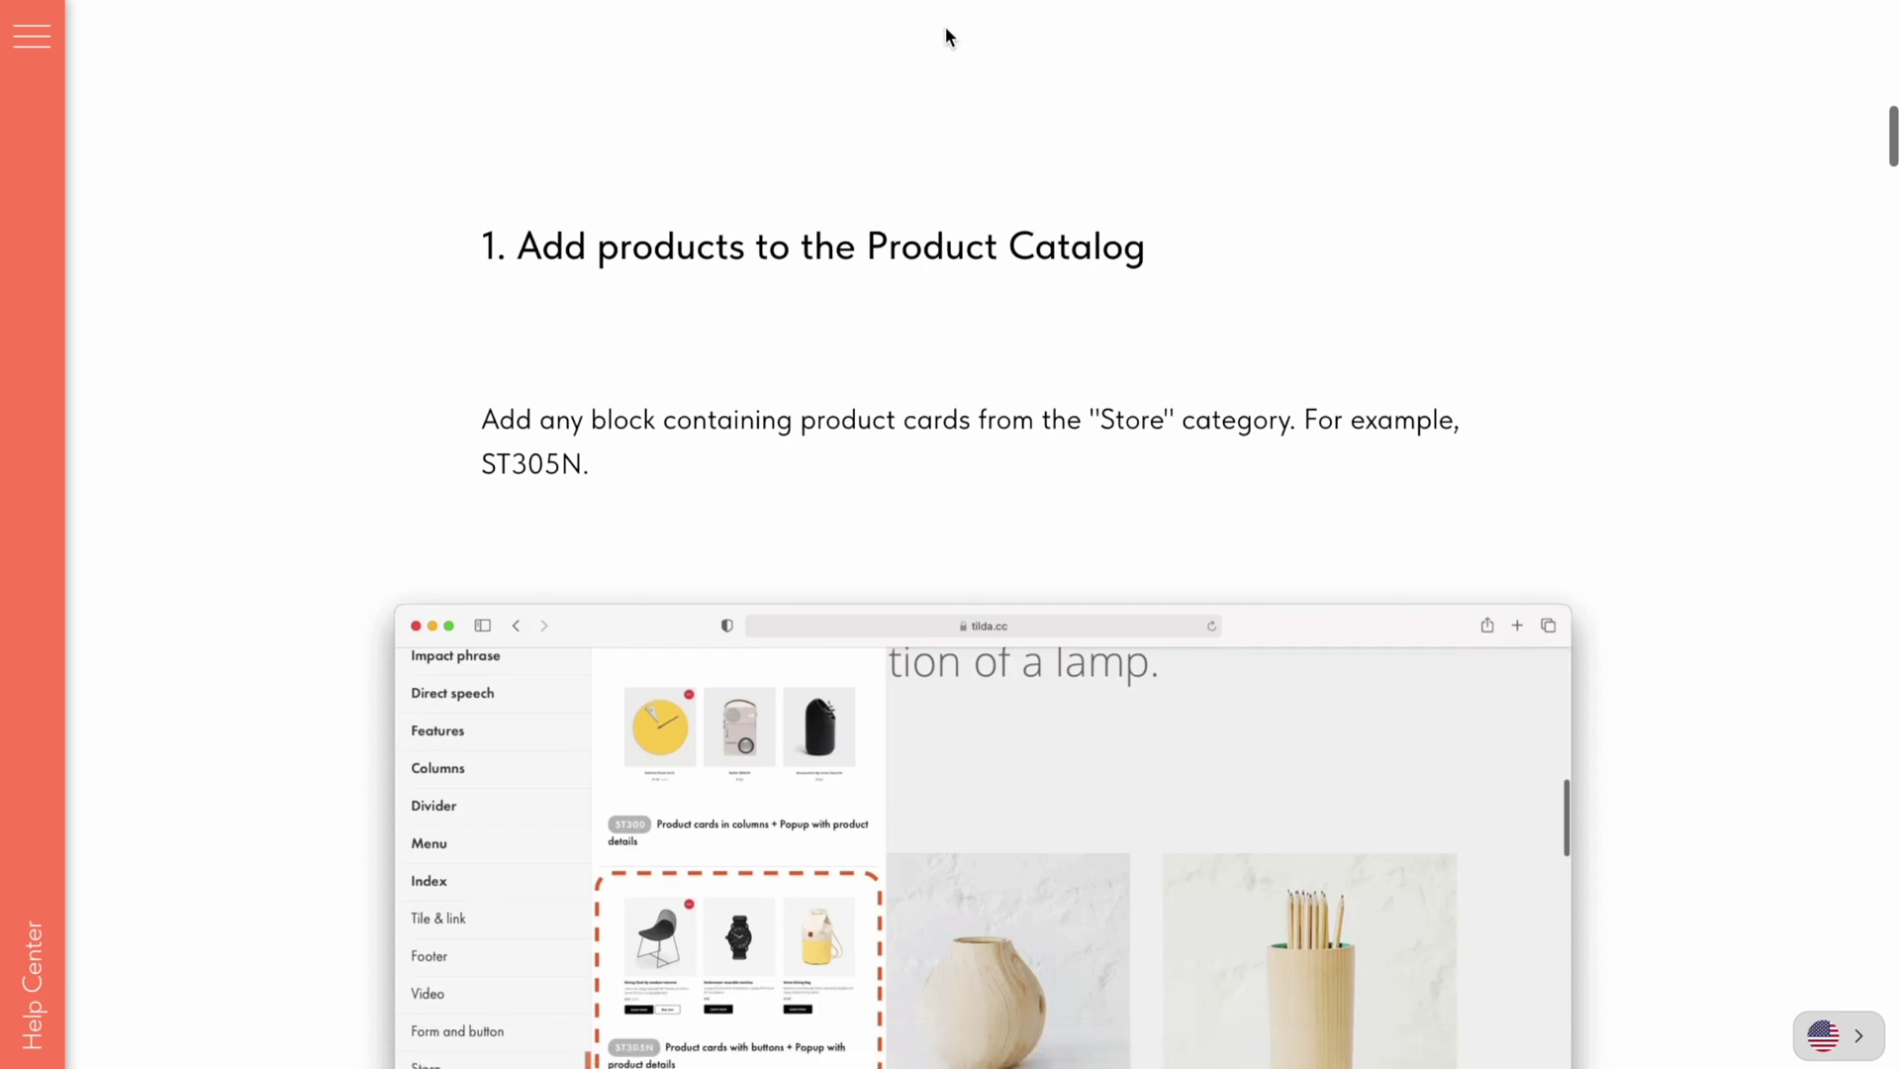